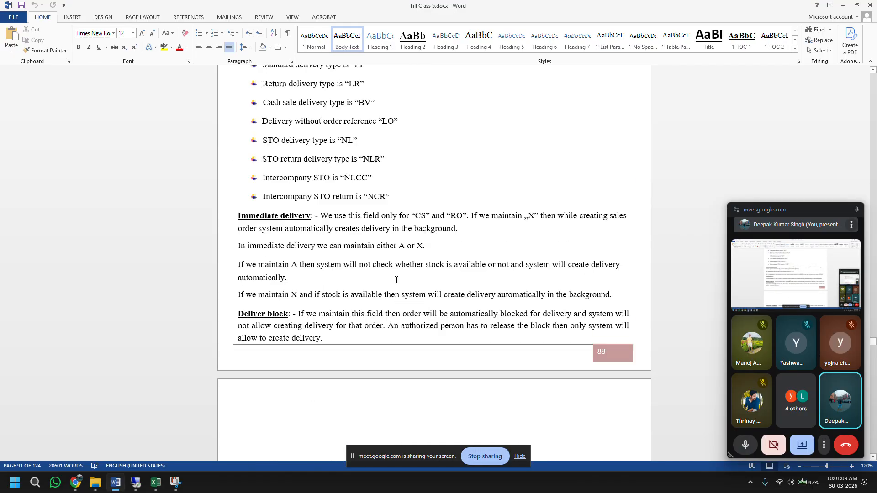
Step: Highlight the Shipping condition paragraph on page 89 of the Word notes, then switch to SAP
scroll(397, 280, "down", 10)
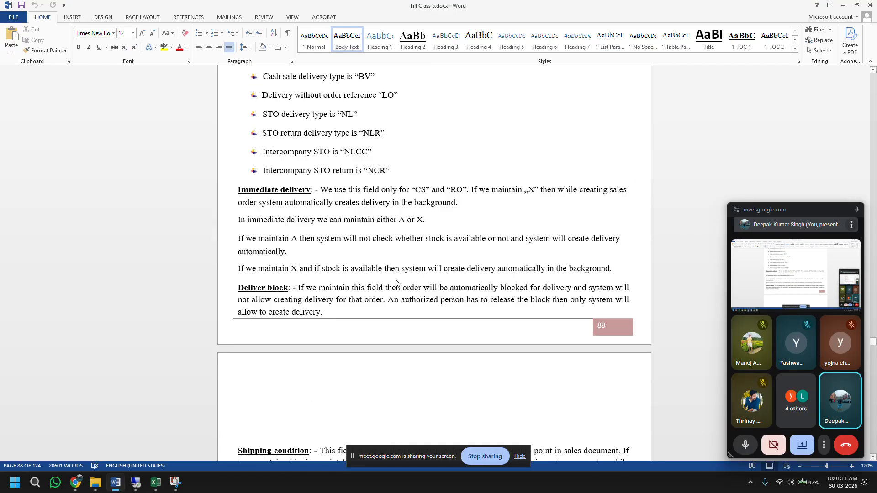
scroll(397, 280, "down", 4)
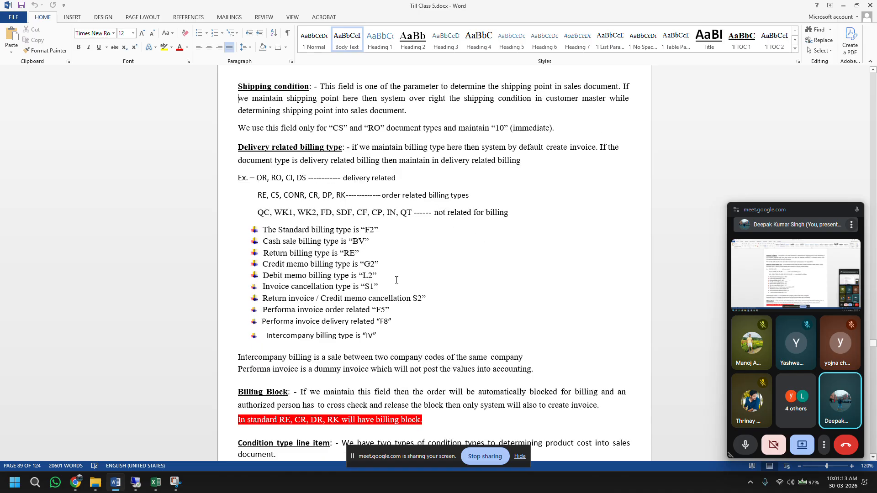
scroll(397, 280, "down", 2)
scroll(396, 280, "down", 3)
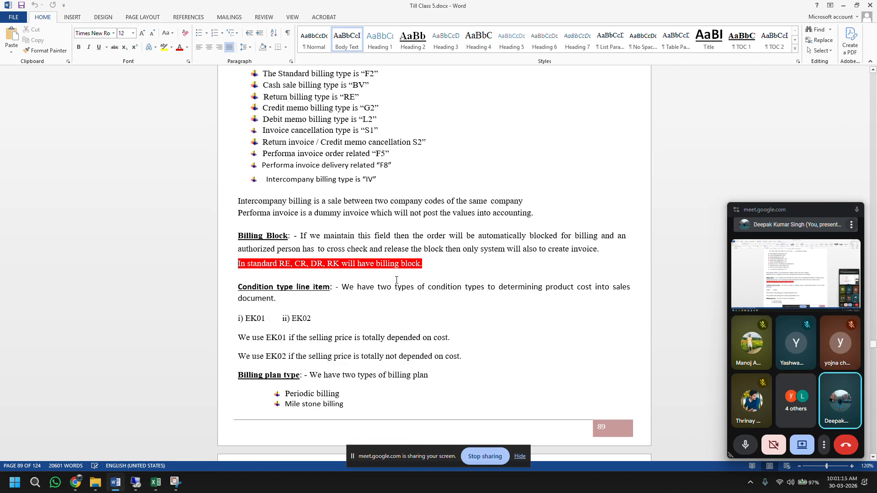
scroll(397, 280, "up", 2)
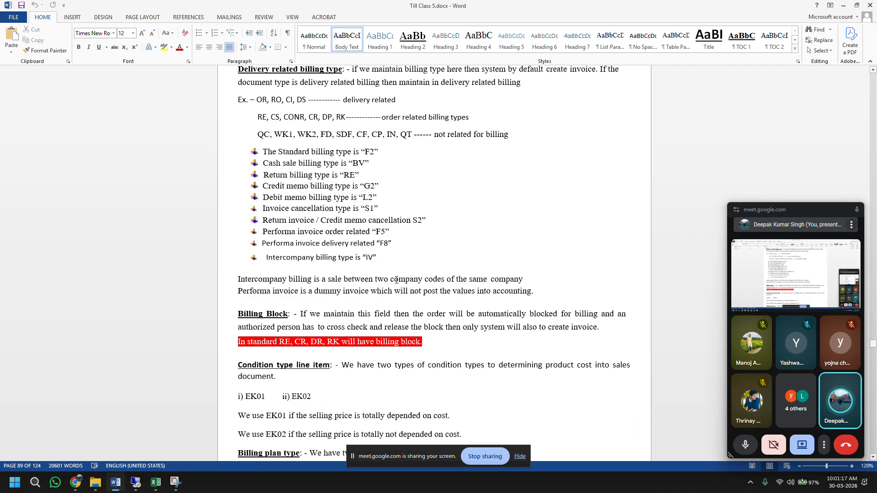
scroll(396, 280, "up", 3)
scroll(396, 280, "up", 2)
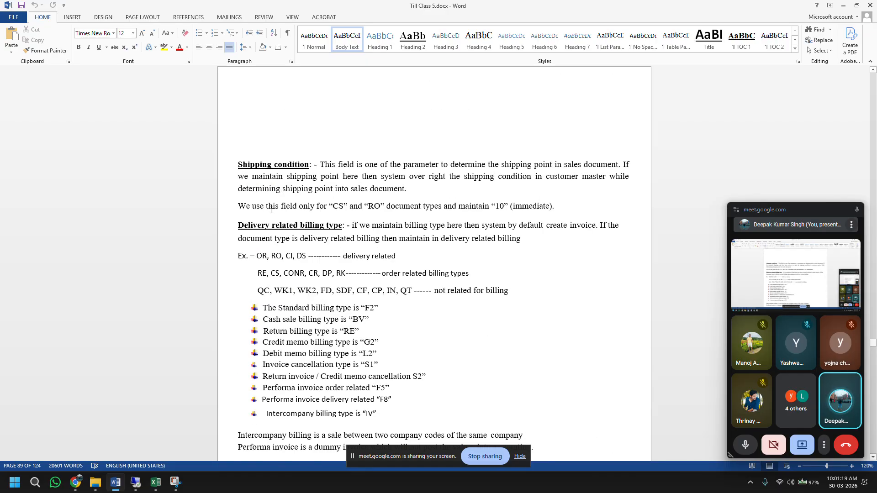
left_click_drag(237, 163, 566, 207)
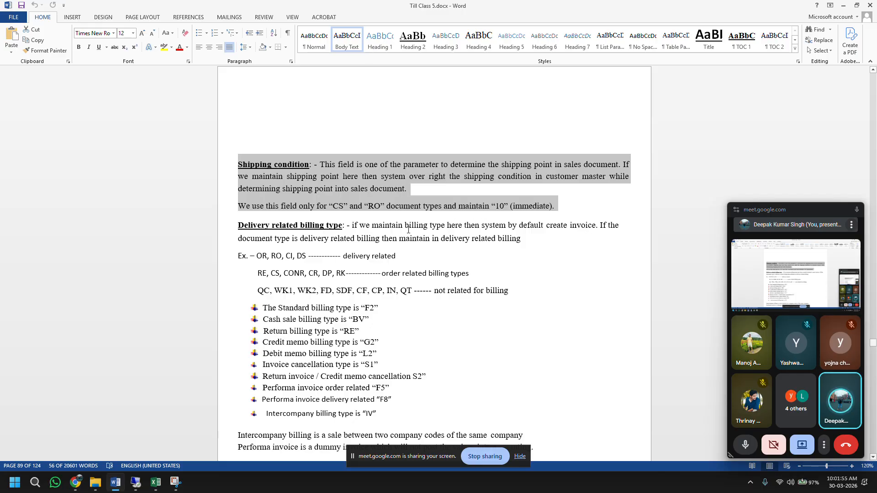
left_click(136, 482)
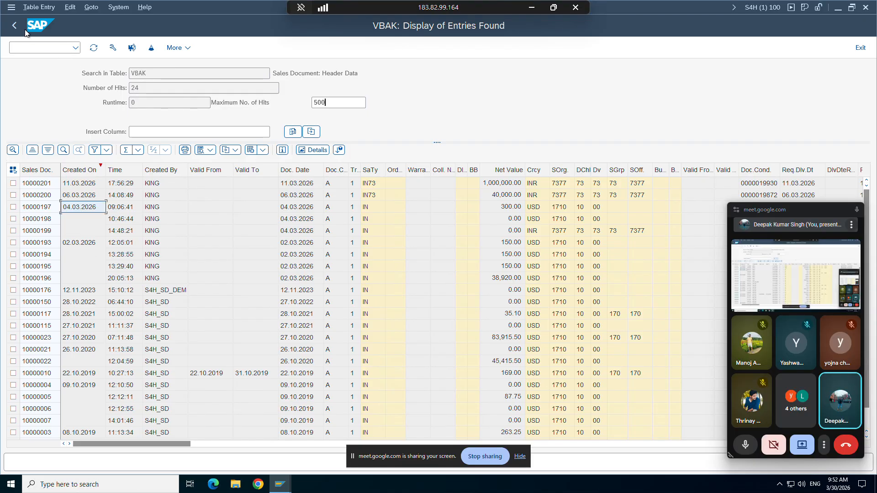
Step: Open a second SAP session running VOV8 and bring up the Position prompt for a sales document type
left_click(12, 10)
left_click(29, 105)
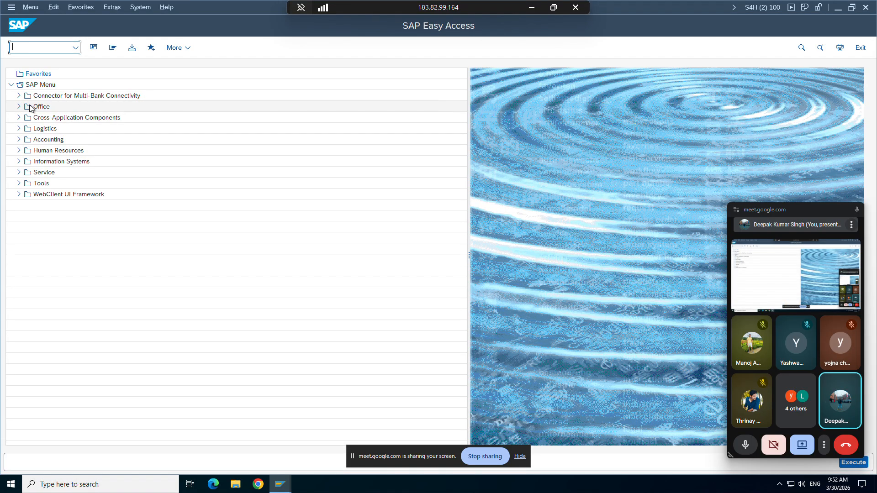
type("vov8")
key("Return")
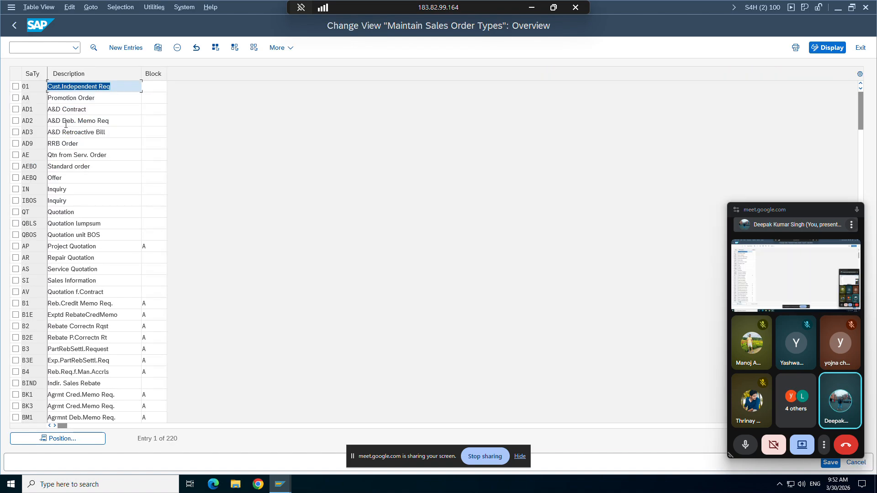
left_click(48, 440)
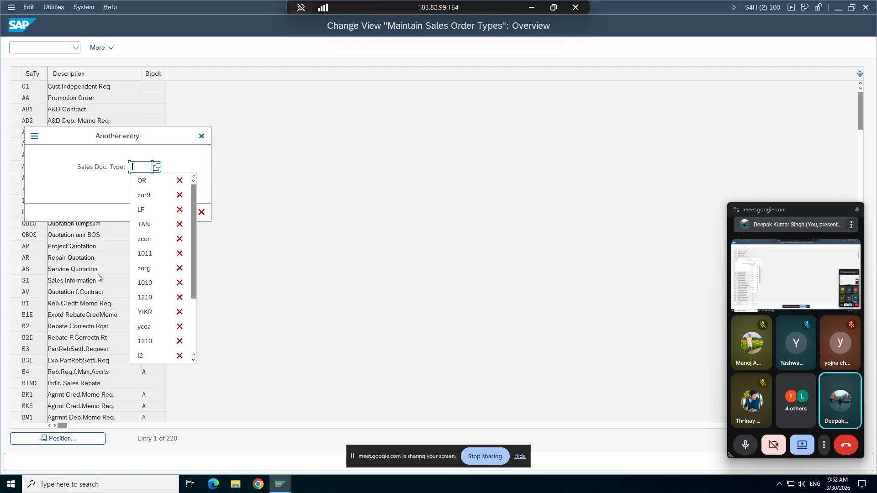
Step: Jump to sales order type ZOR9 from the input history and open its details
left_click(141, 166)
left_click(143, 196)
key("Return")
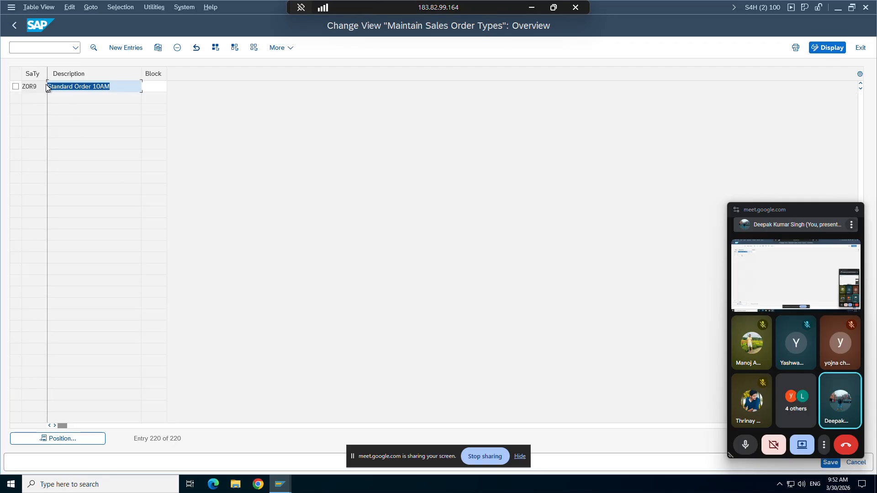
double_click(32, 85)
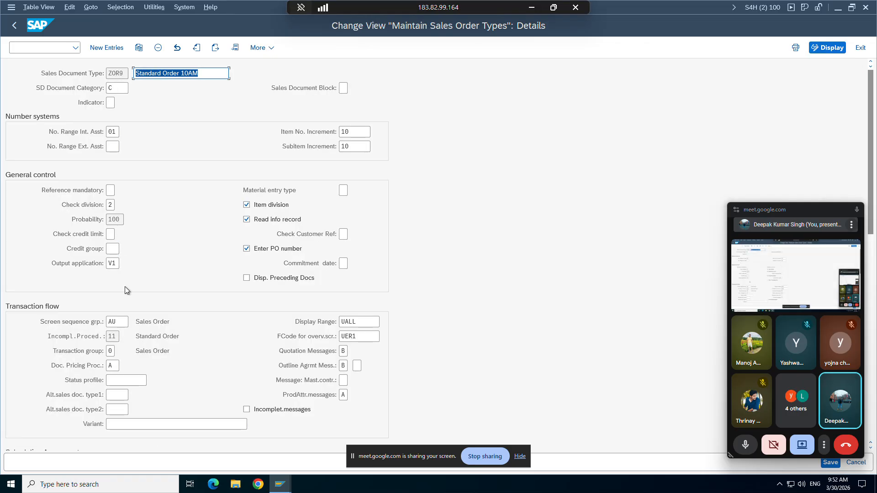
Step: Review ZOR9's delivery- and order-related billing types (F2), then minimize SAP to Word
scroll(124, 286, "down", 1)
scroll(125, 286, "down", 5)
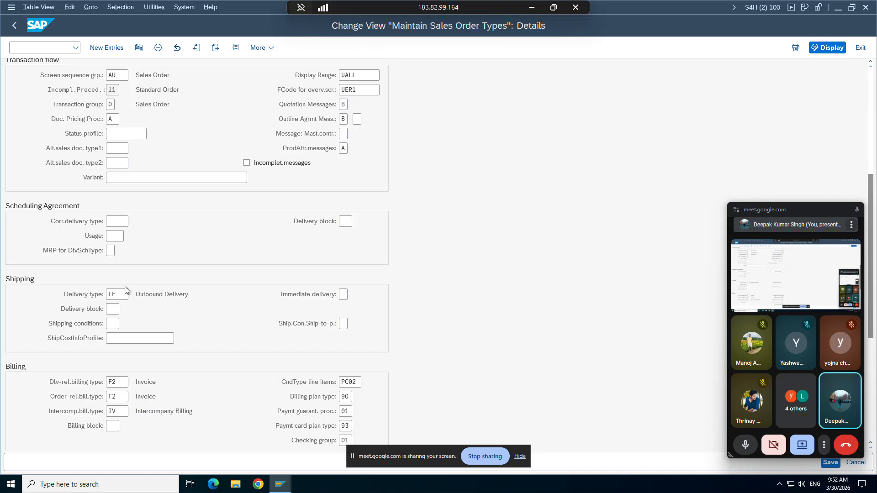
scroll(125, 290, "down", 1)
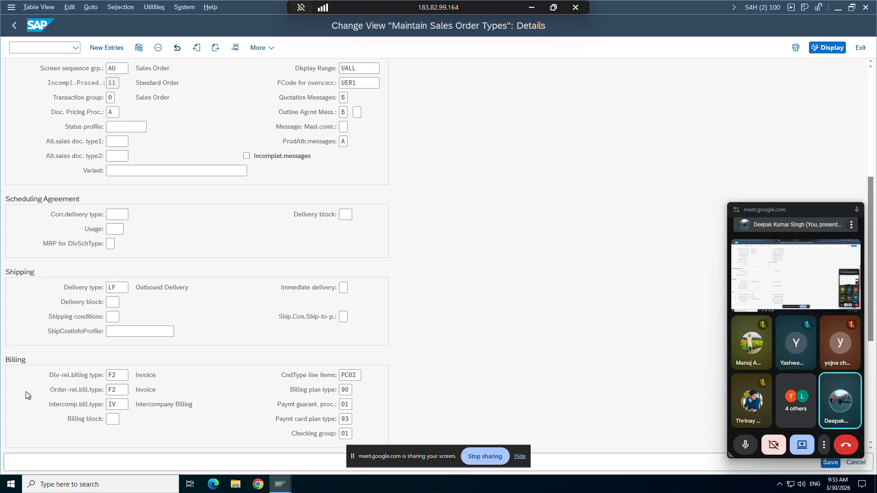
left_click(115, 390)
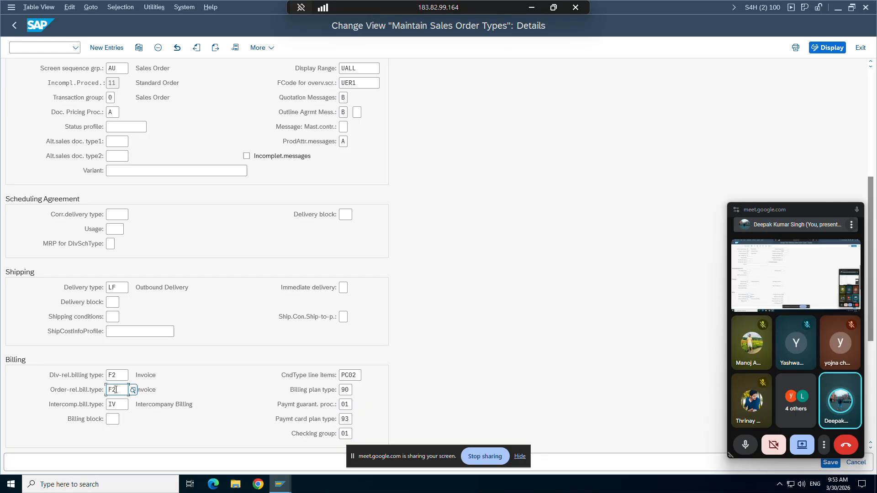
left_click(124, 373)
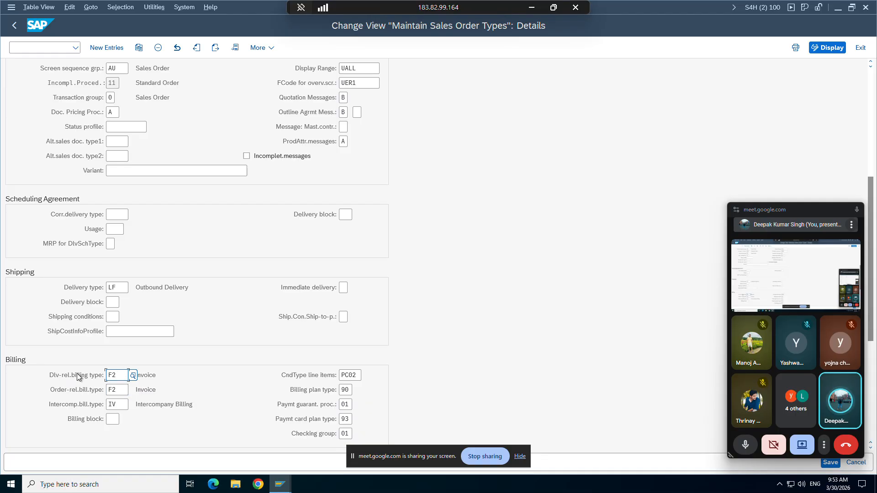
left_click(110, 376)
left_click(117, 391)
left_click(109, 392)
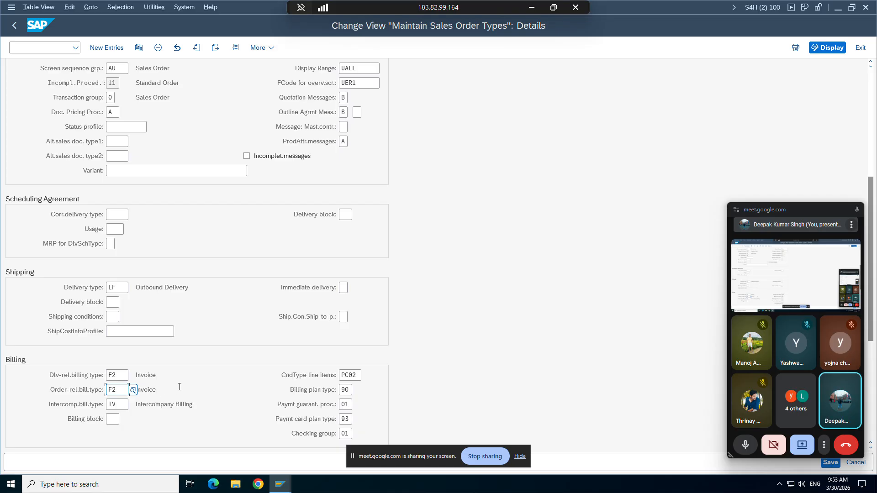
left_click(531, 7)
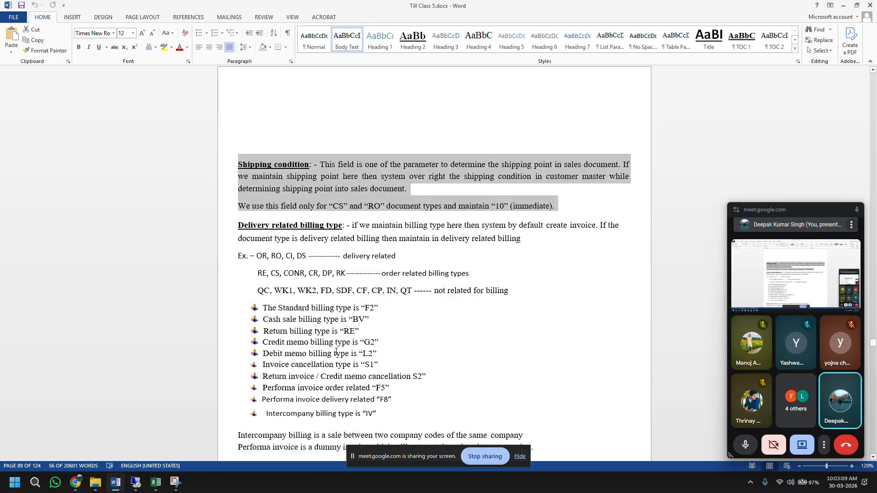
Step: Scroll the Word billing-type notes and return to the ZOR9 details in SAP
scroll(336, 352, "down", 3)
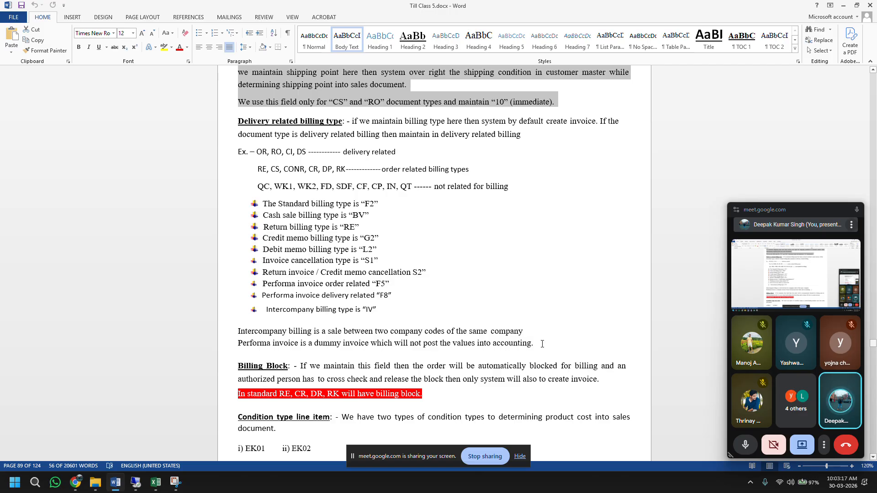
left_click(133, 483)
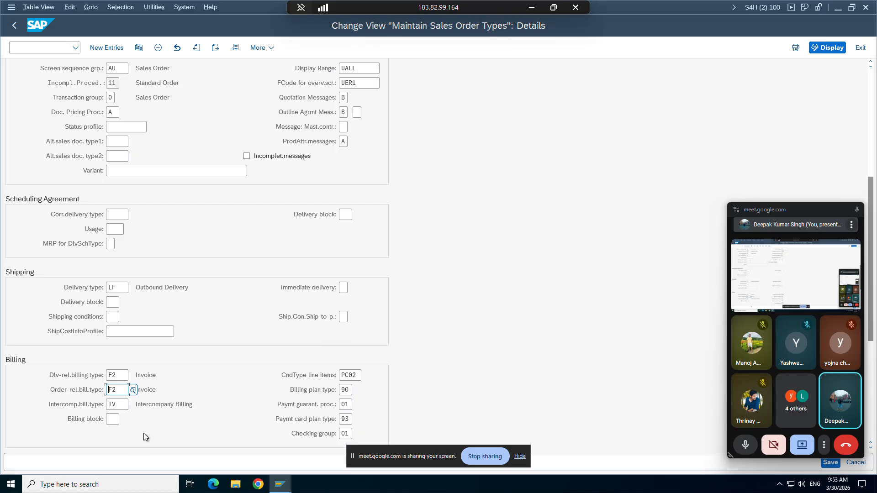
scroll(147, 429, "down", 1)
scroll(147, 429, "down", 1)
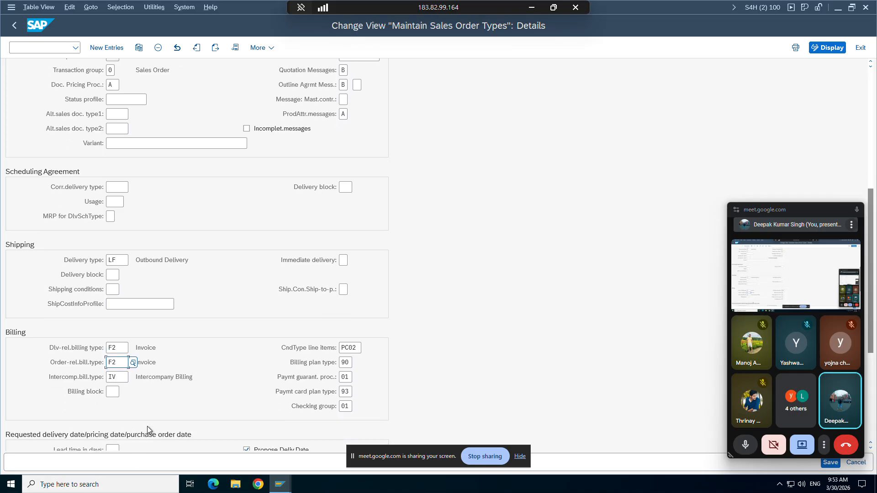
left_click(121, 377)
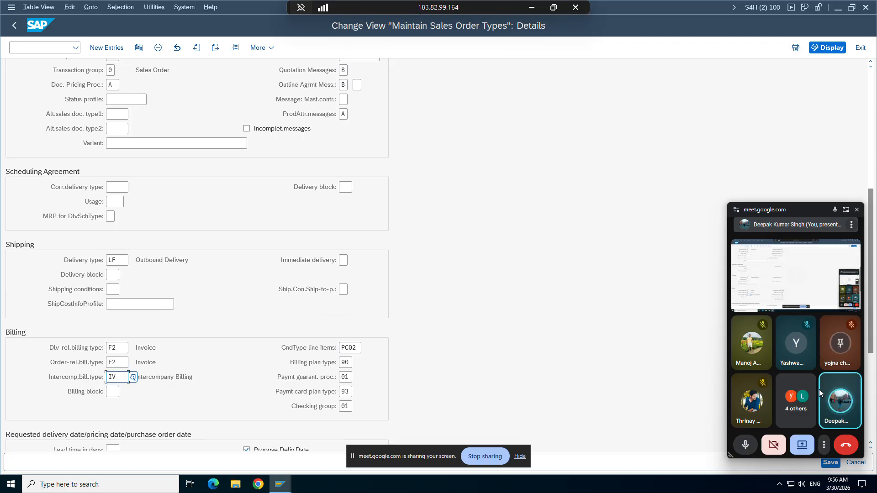
Step: Toggle the meeting microphone off and on, then minimize SAP to show the Word billing notes
left_click(746, 445)
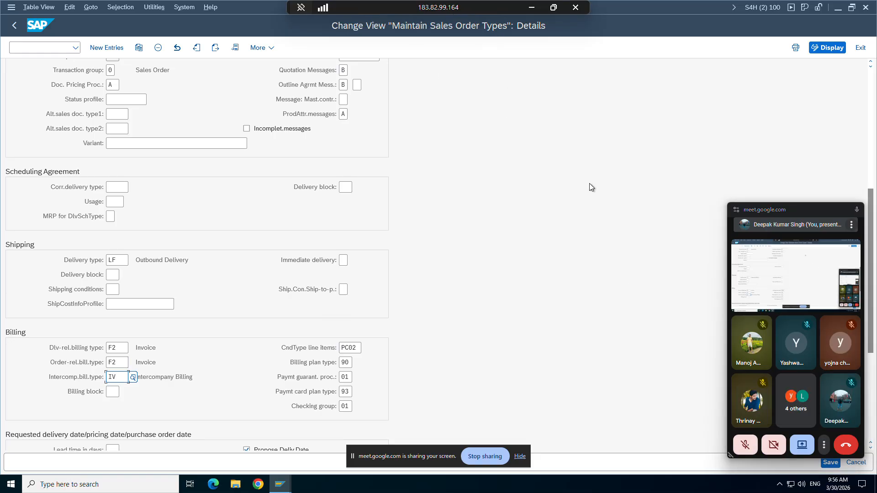
left_click(746, 445)
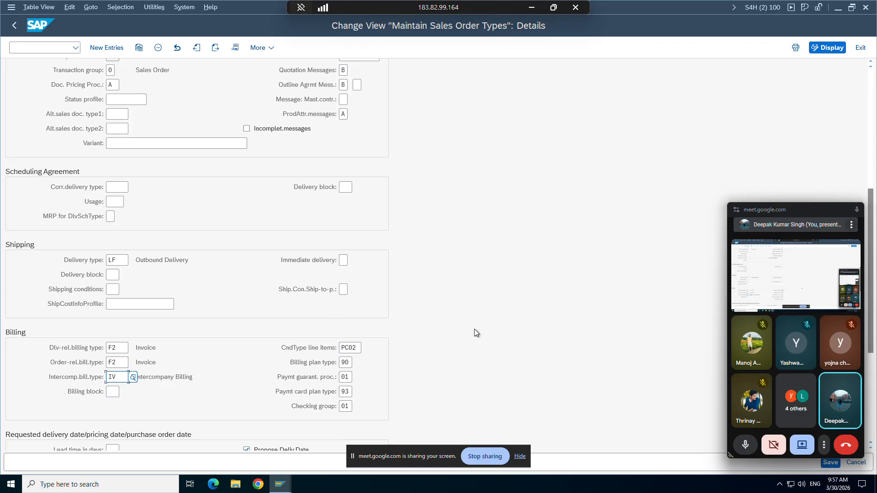
left_click(531, 7)
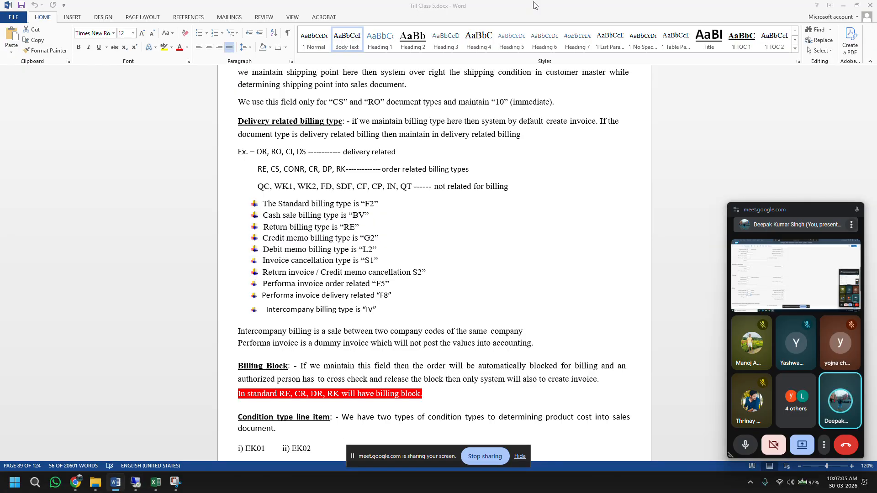
Step: Scroll the Word notes slightly and bring the ZOR9 details back in SAP
scroll(320, 386, "down", 1)
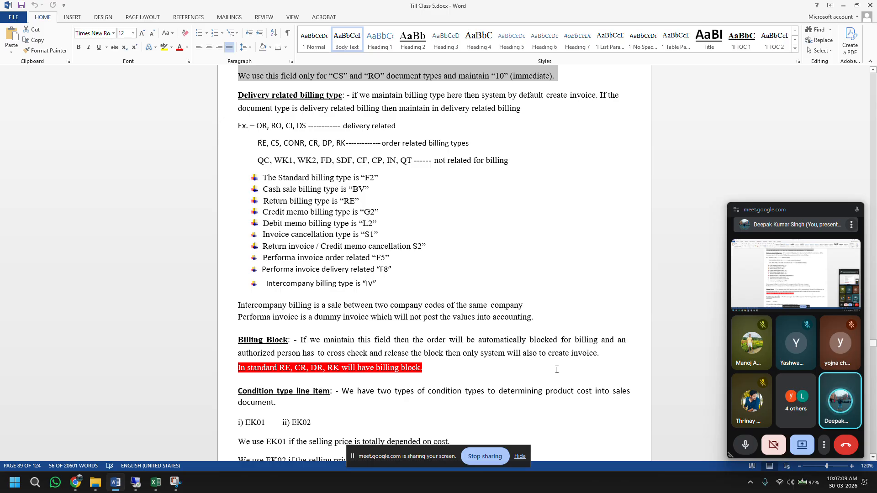
left_click(135, 489)
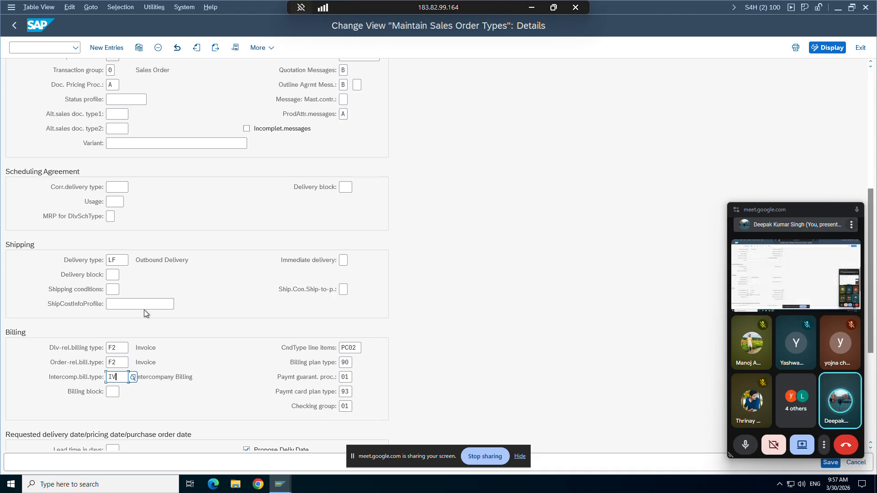
Step: Show the value list for ZOR9's Billing block field and scroll through its 21 options
left_click(113, 276)
left_click(112, 392)
left_click(122, 391)
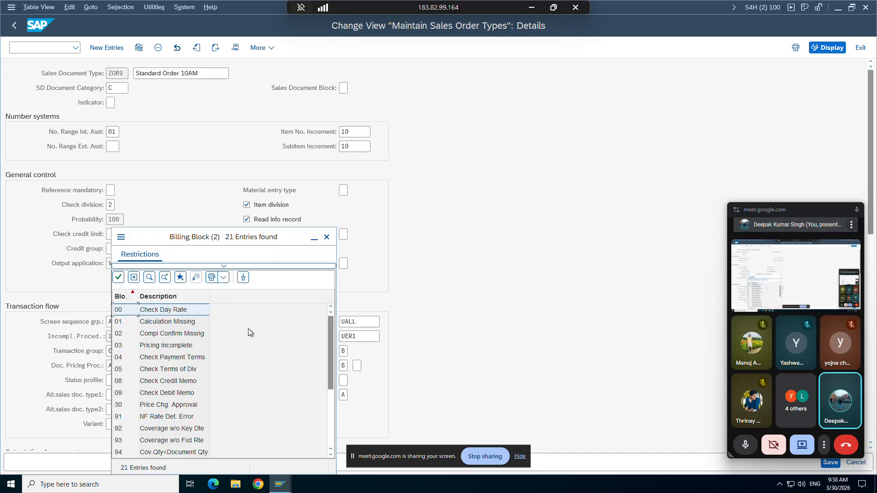
scroll(329, 381, "down", 3)
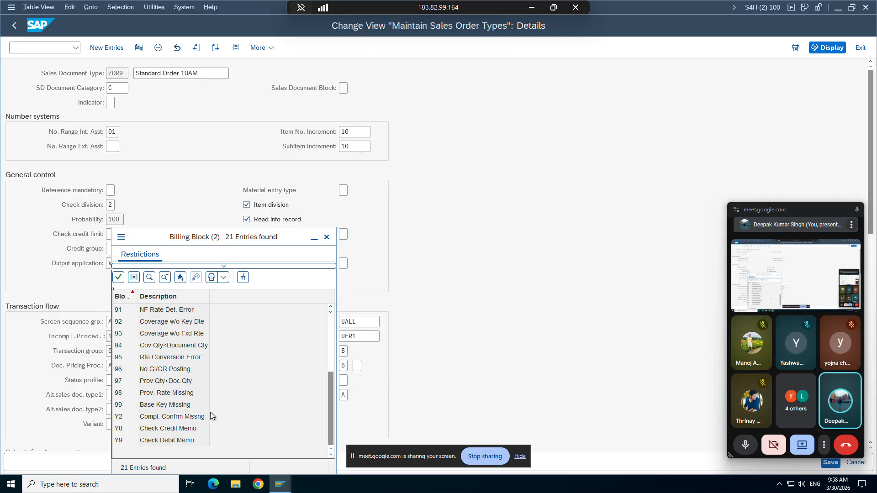
Step: Set ZOR9's billing block to Y2 (Compl. Confrm Missng) and save under the existing customizing request
double_click(120, 416)
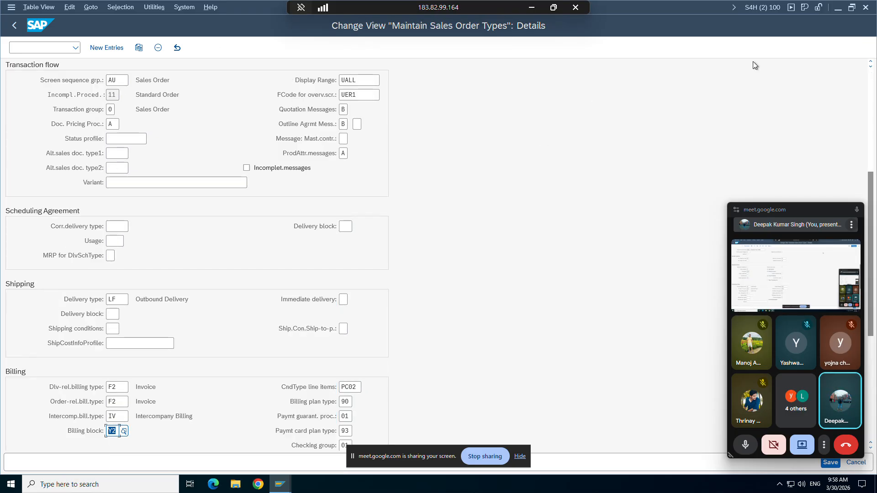
left_click_drag(795, 218, 613, 158)
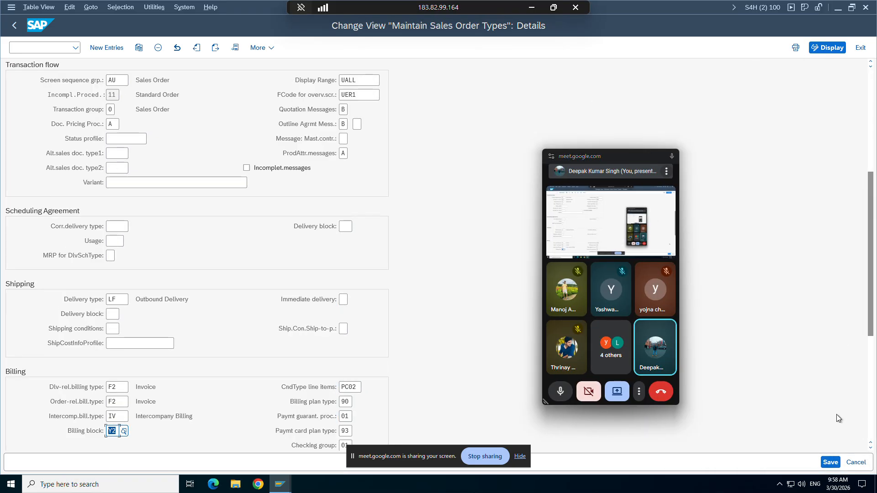
left_click(831, 462)
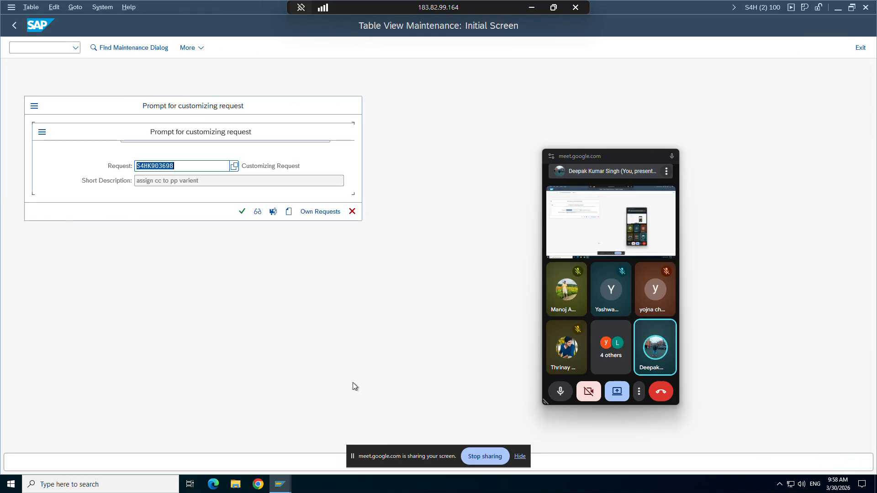
left_click(242, 212)
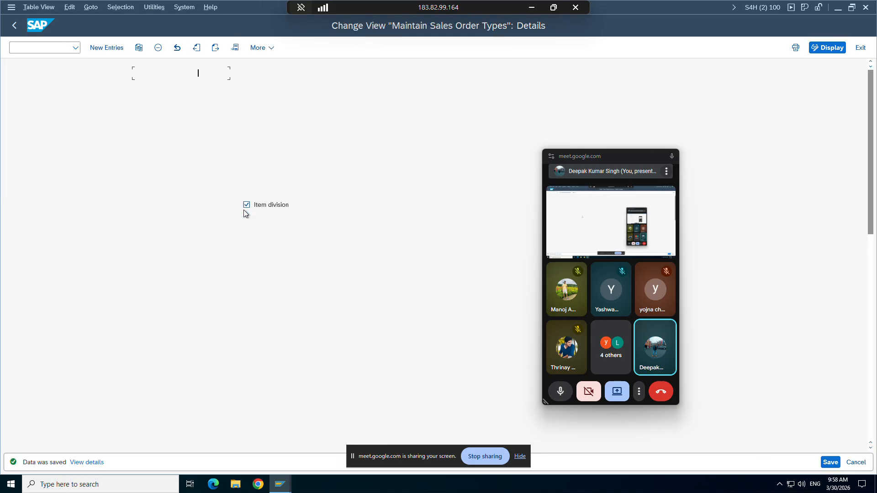
left_click(872, 402)
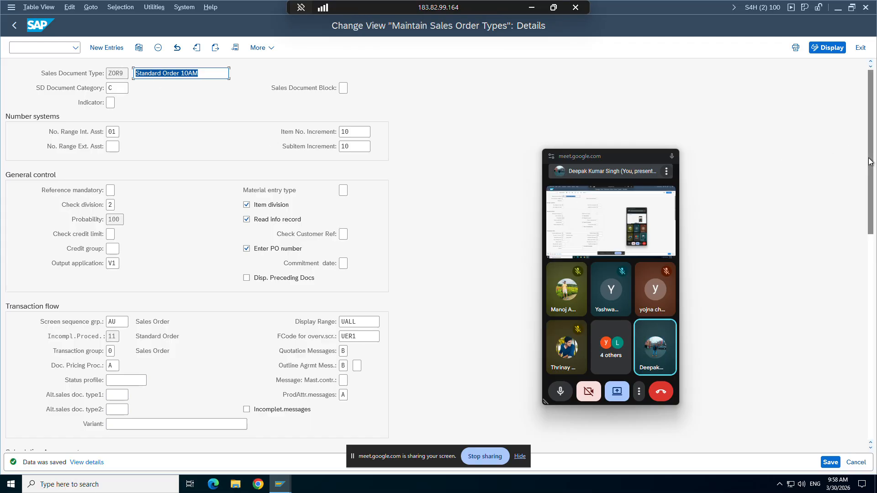
left_click_drag(870, 155, 868, 364)
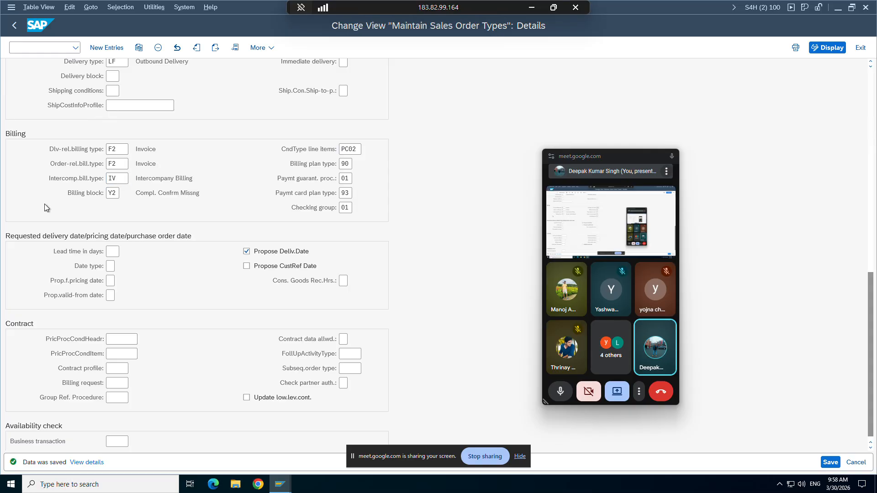
mouse_move(280, 488)
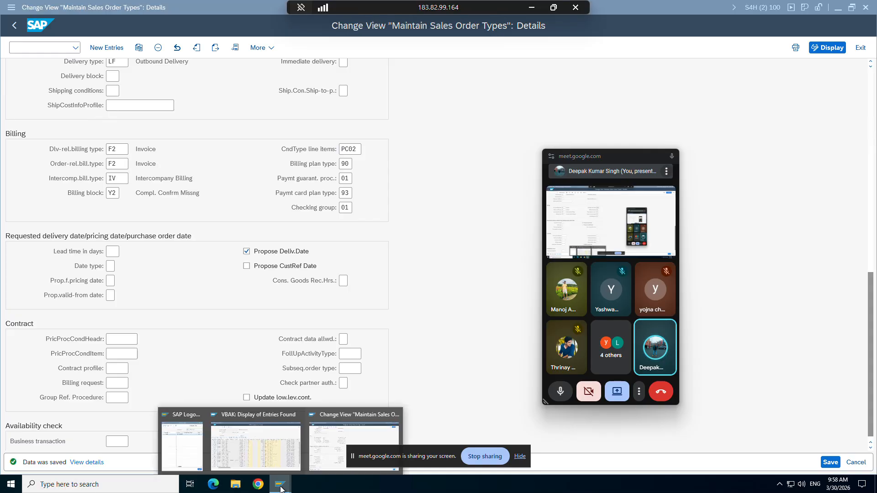
mouse_move(261, 432)
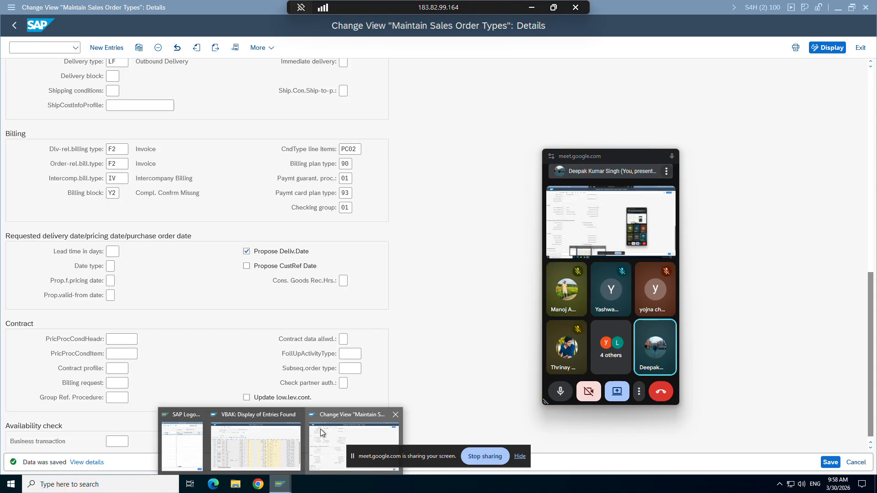
left_click(316, 435)
Step: Open a second SAP session and start VA01 to create a sales order
left_click(13, 9)
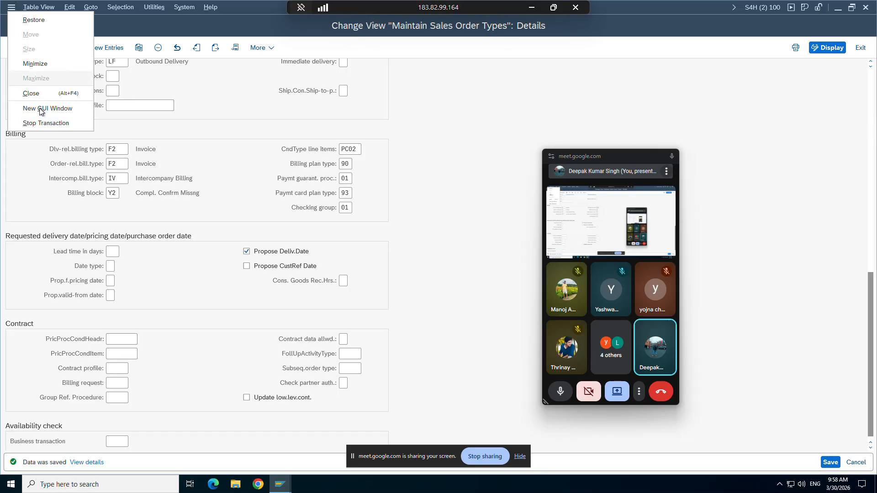
left_click(40, 112)
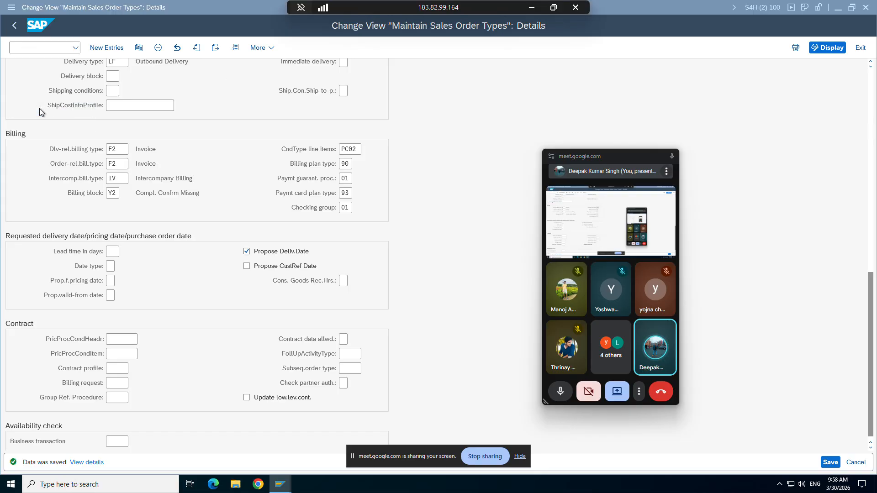
type("v")
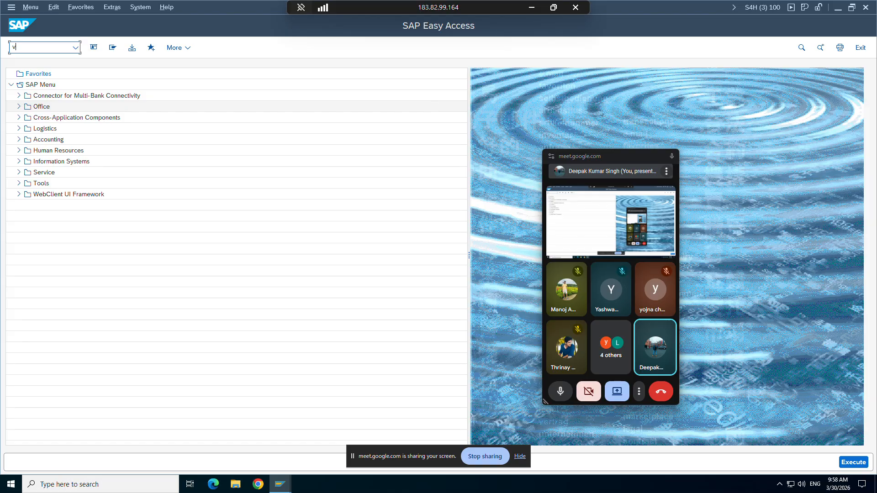
type("a01")
key("Return")
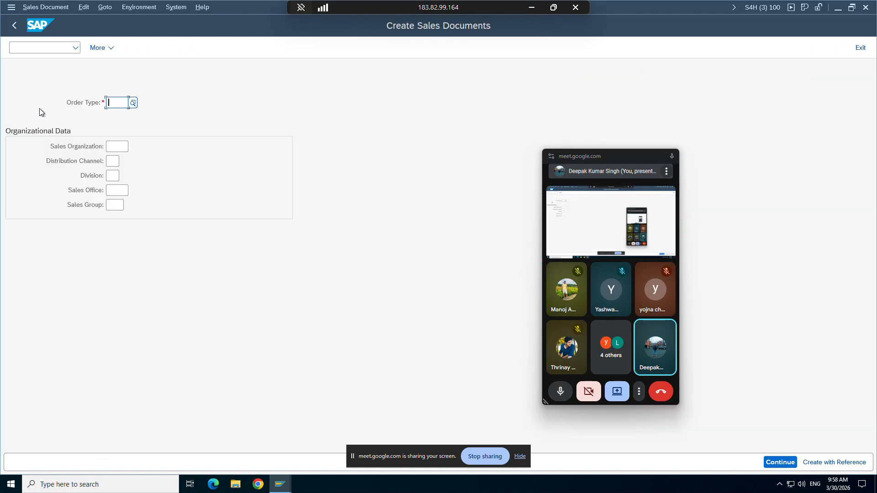
Step: Enter order type ZOR9, sales org ZORG, channel ZC and division ZD, and continue
key("Down")
key("Down")
key("Down")
key("Return")
key("Tab")
key("Down")
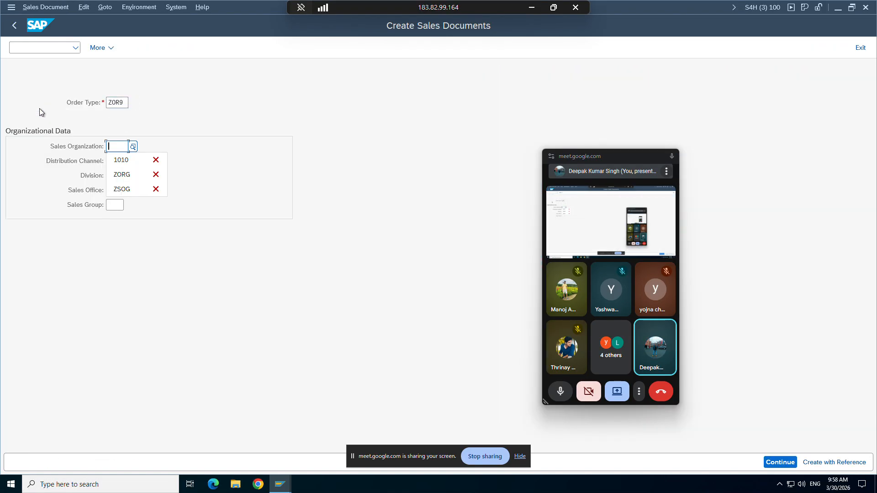
key("Down")
key("Down")
key("Return")
key("Tab")
key("Down")
type("10")
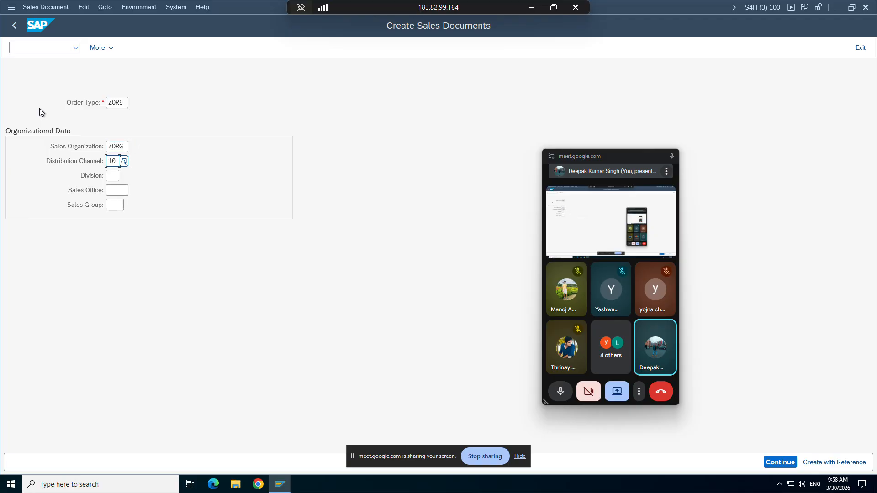
key("Down")
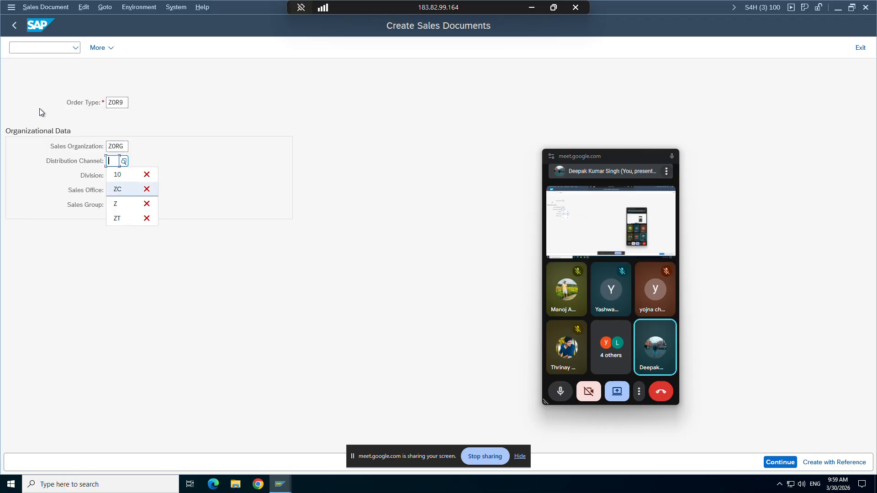
key("Down")
key("Return")
key("Tab")
key("Down")
key("Down")
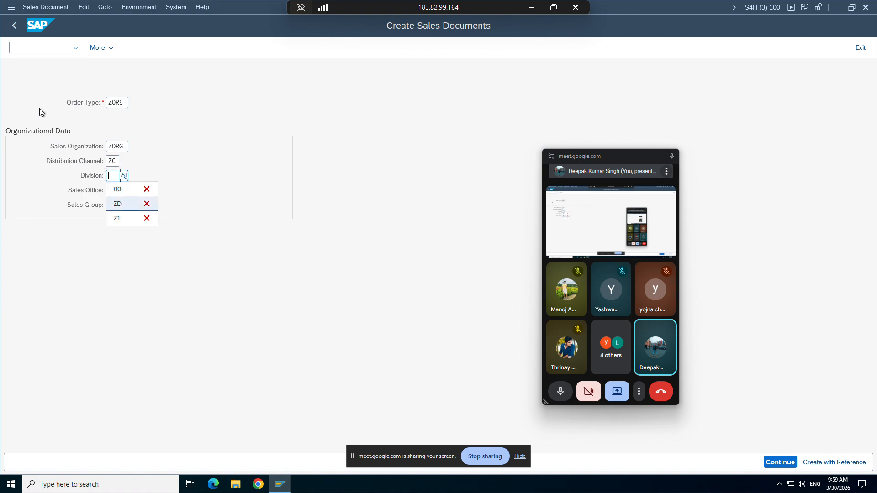
key("Return")
key("Return")
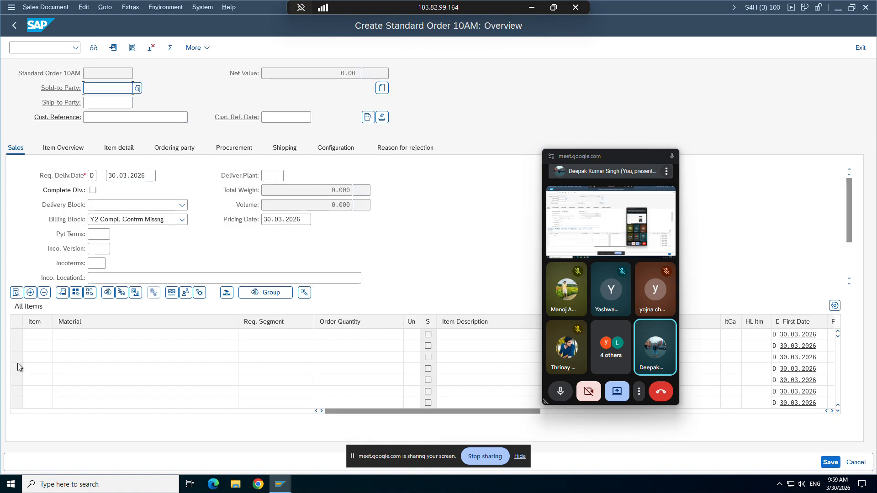
Step: Pick the sold-to customer from history and confirm the order header
key("Down")
left_click(113, 116)
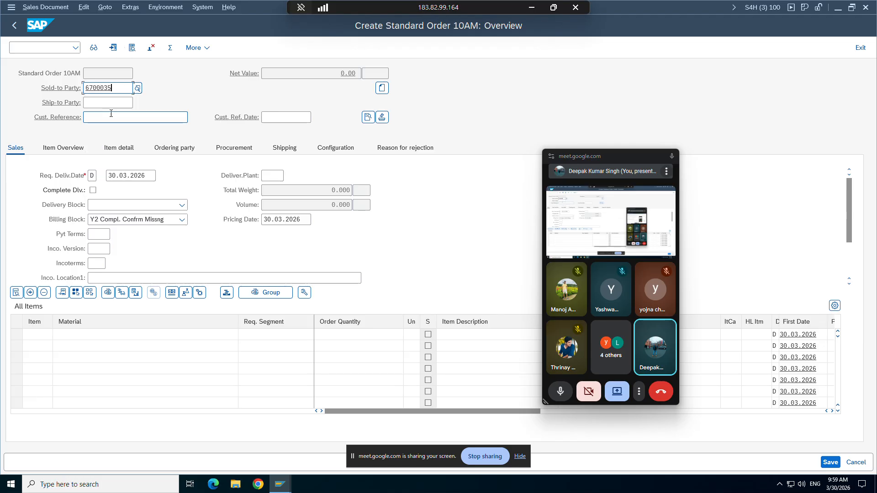
key("Return")
key("Return")
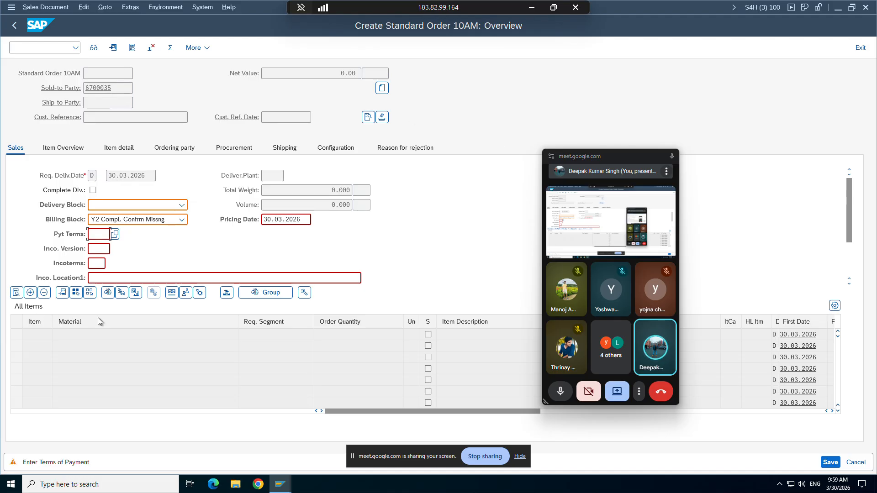
key("Return")
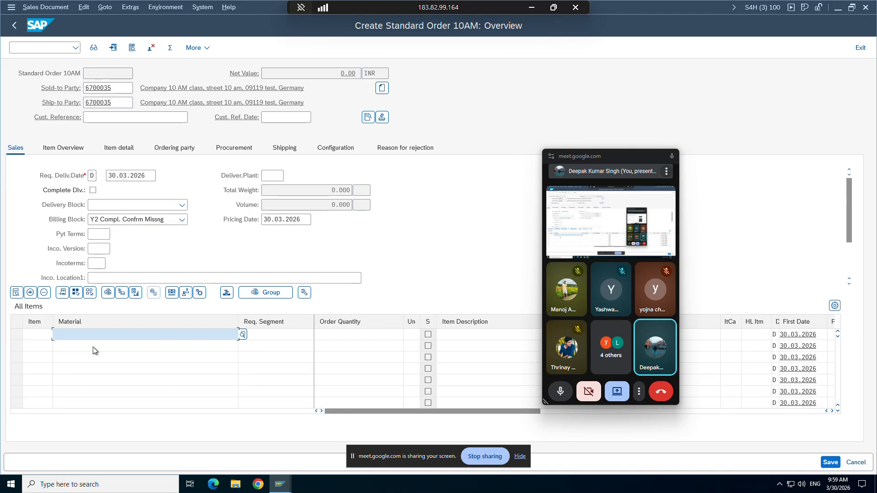
Step: Add item TG12_96 for quantity 2 after TG12 and TG13 were rejected, then minimize SAP
key("BackSpace")
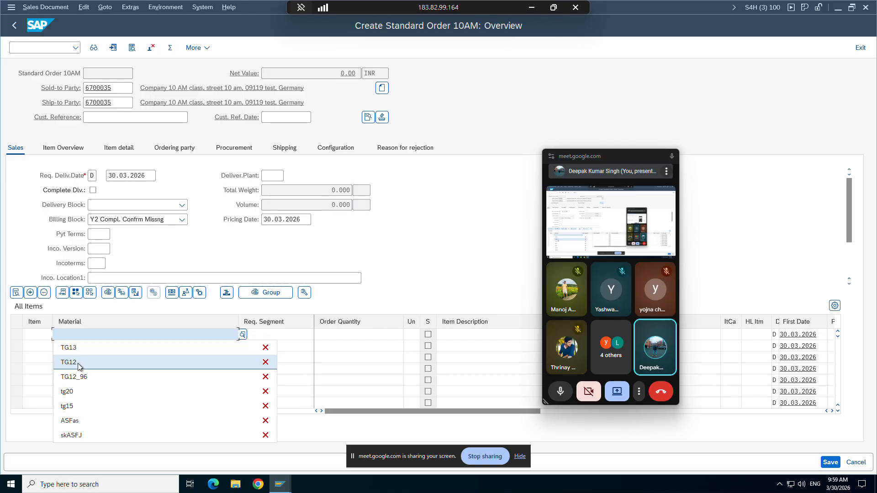
left_click(68, 362)
key("Return")
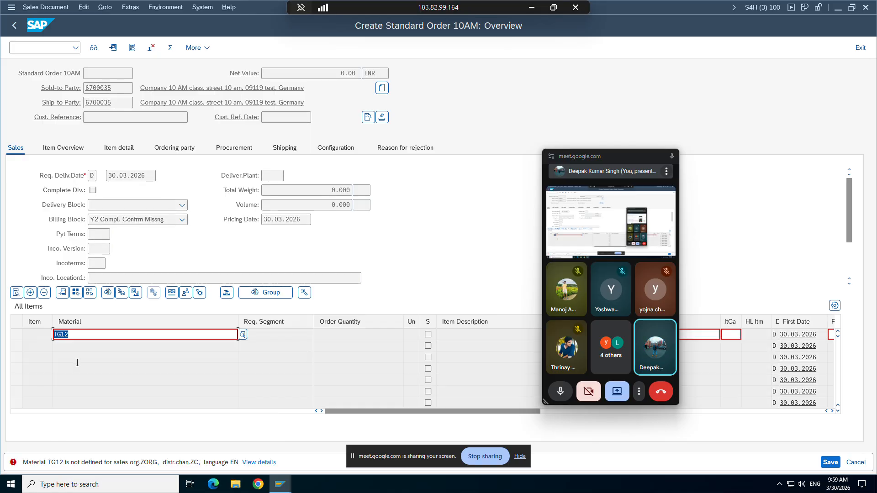
key("BackSpace")
left_click(75, 365)
key("Return")
key("BackSpace")
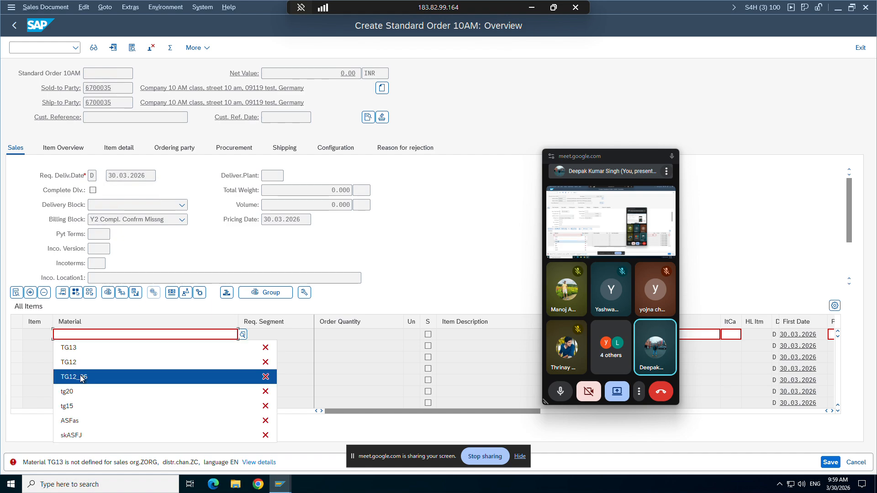
left_click(80, 378)
key("Return")
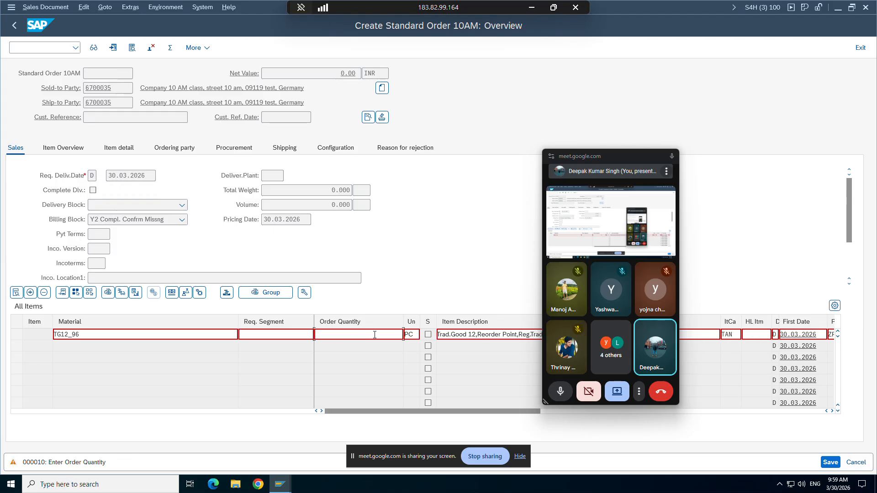
type("2")
key("Return")
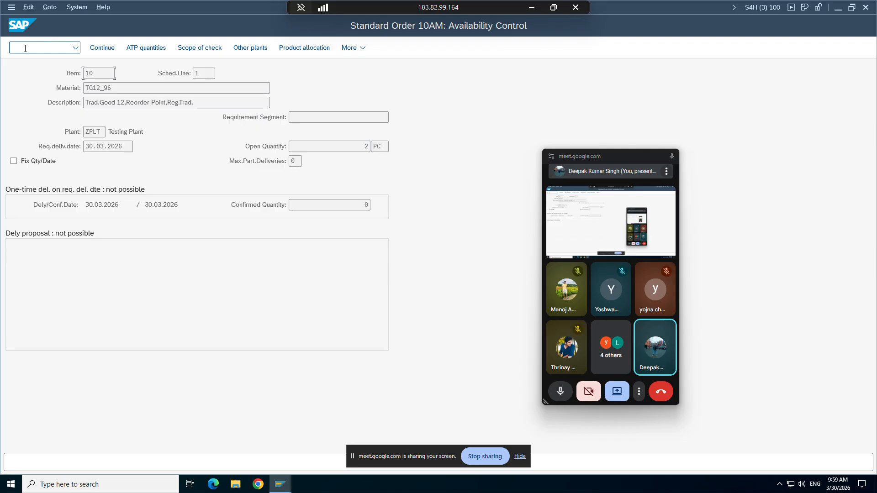
left_click(528, 9)
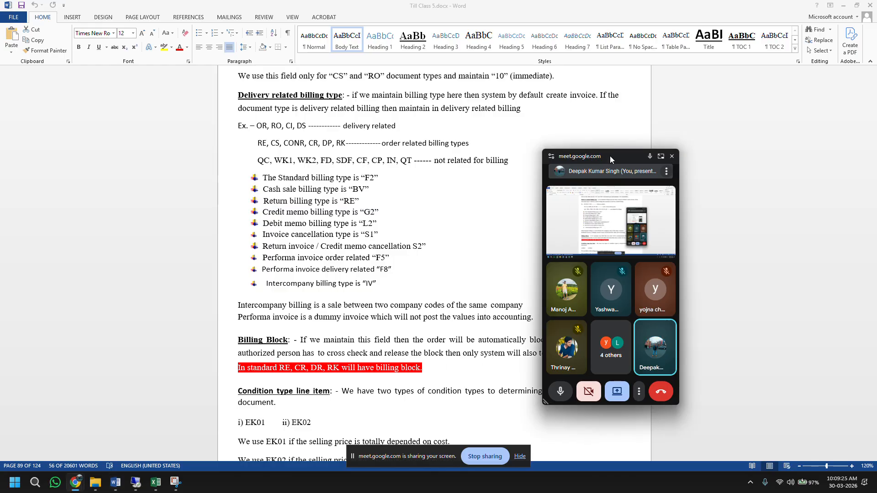
Step: Highlight the Billing Block explanation in the Word notes, then bring up Configuration.xlsx in Excel
left_click_drag(610, 156, 723, 175)
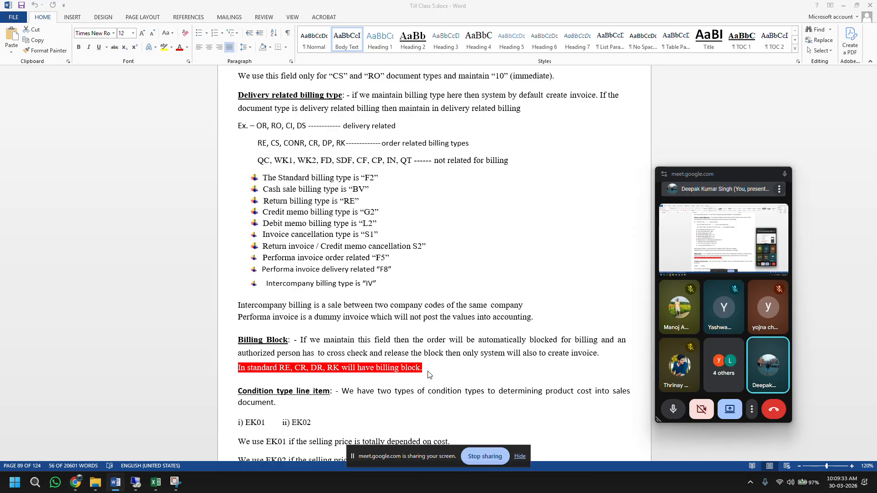
left_click_drag(428, 371, 245, 343)
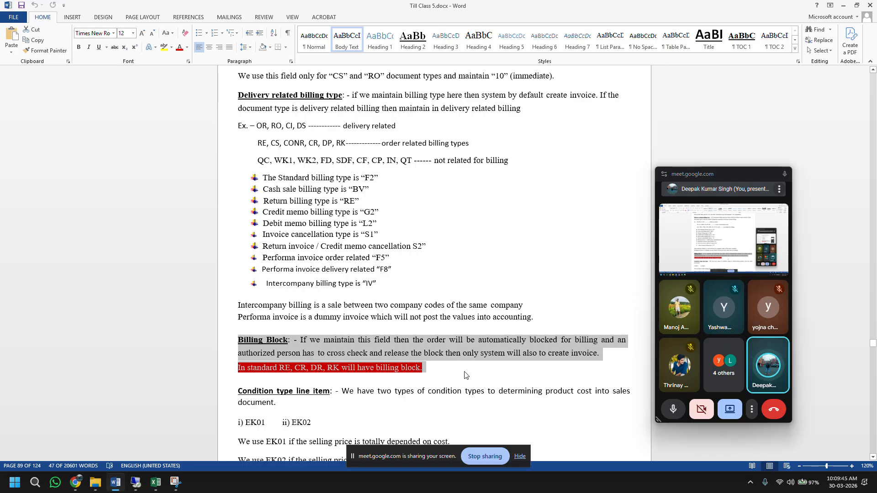
left_click(155, 482)
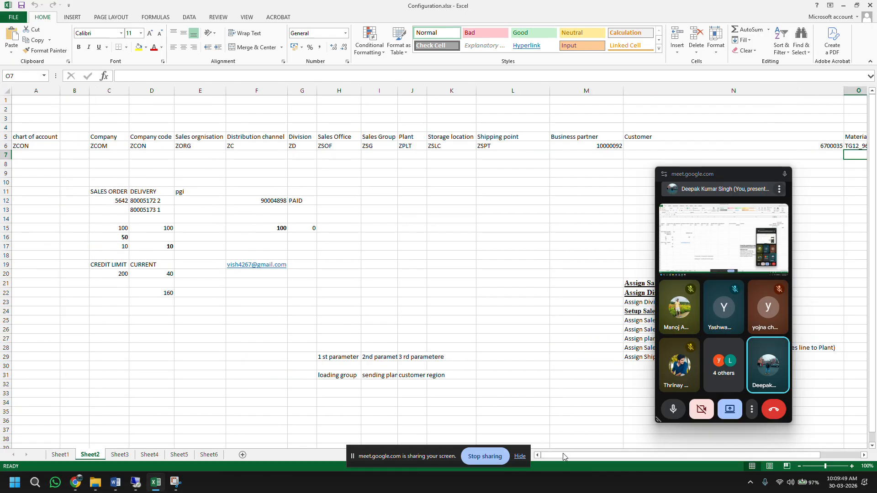
Step: Review the sales order row C12:F12 (order 5642, billing 90004898), then return to the Word notes
scroll(564, 455, "left", 2)
left_click(270, 200)
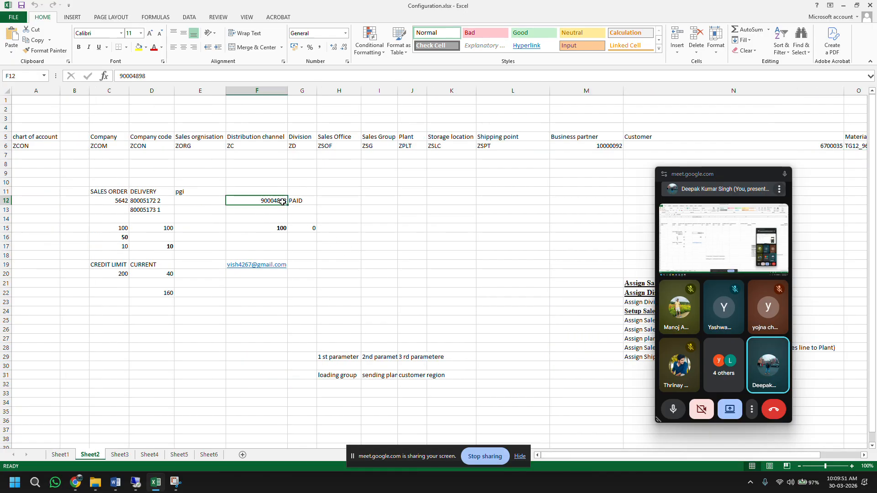
left_click(128, 202)
left_click_drag(128, 201, 287, 202)
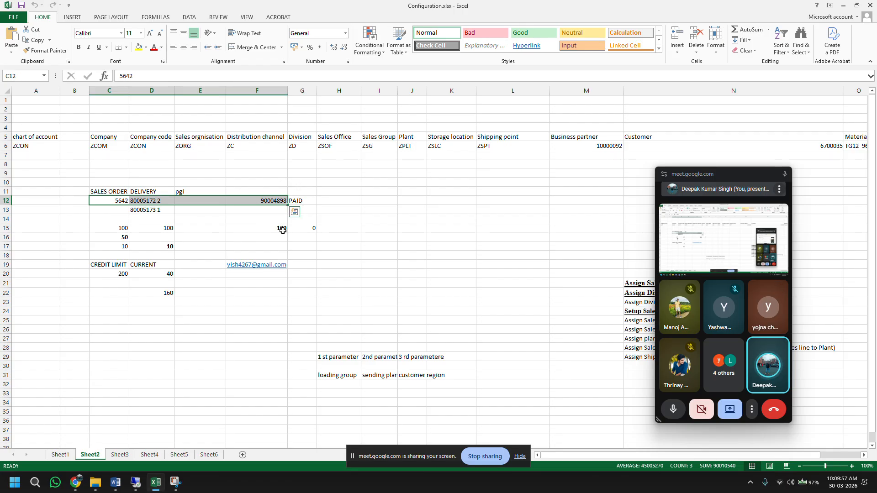
left_click(116, 201)
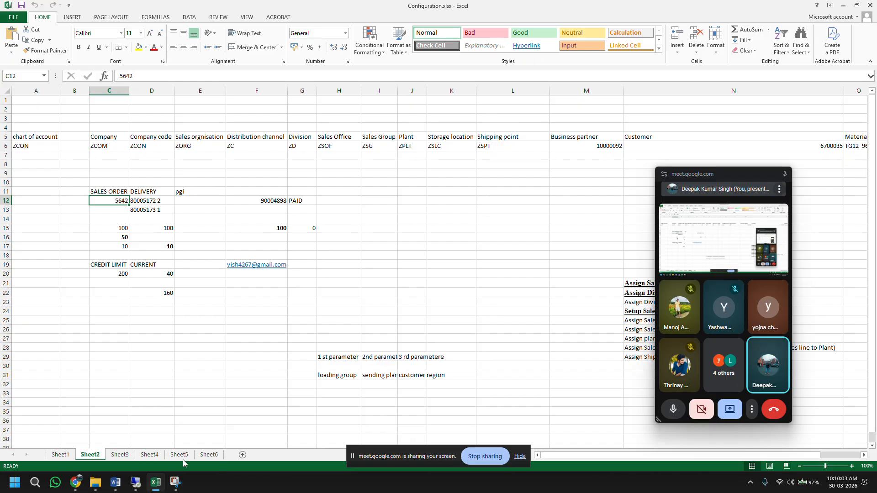
key("alt+Tab")
scroll(349, 294, "down", 5)
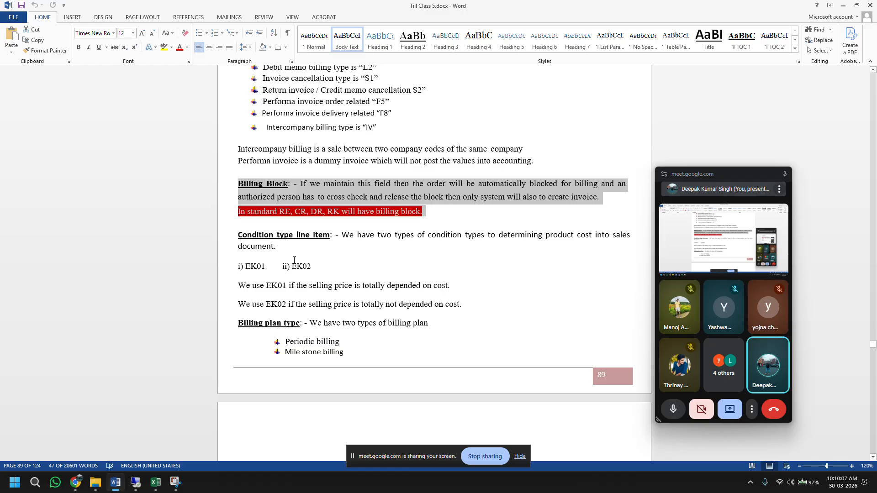
Step: Read through the billing plan notes, highlighting the example words Periodic and Service
scroll(452, 300, "down", 4)
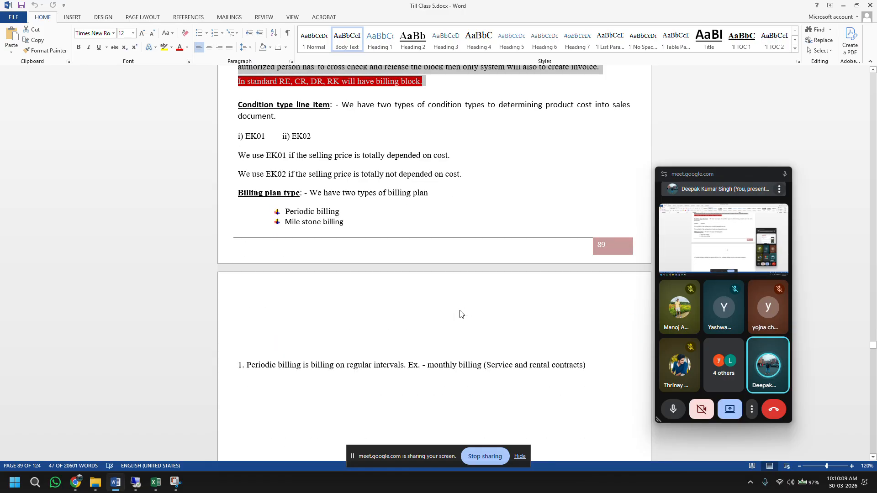
scroll(461, 315, "down", 2)
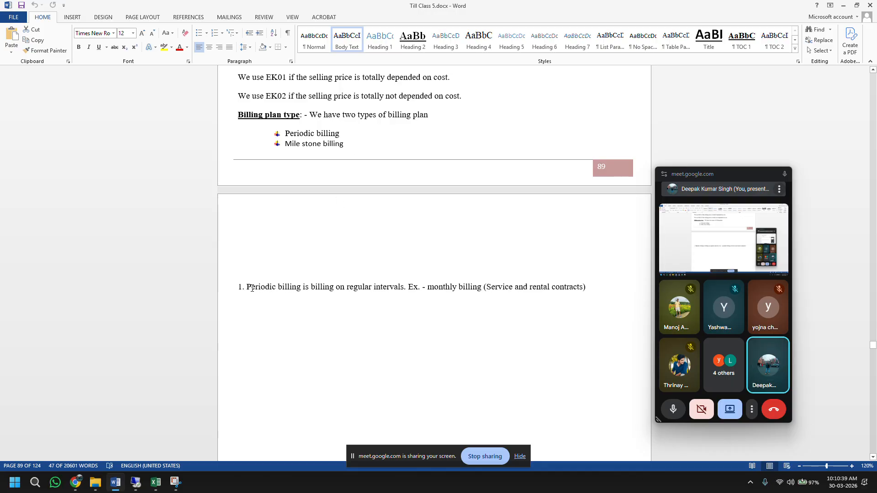
left_click_drag(249, 288, 277, 289)
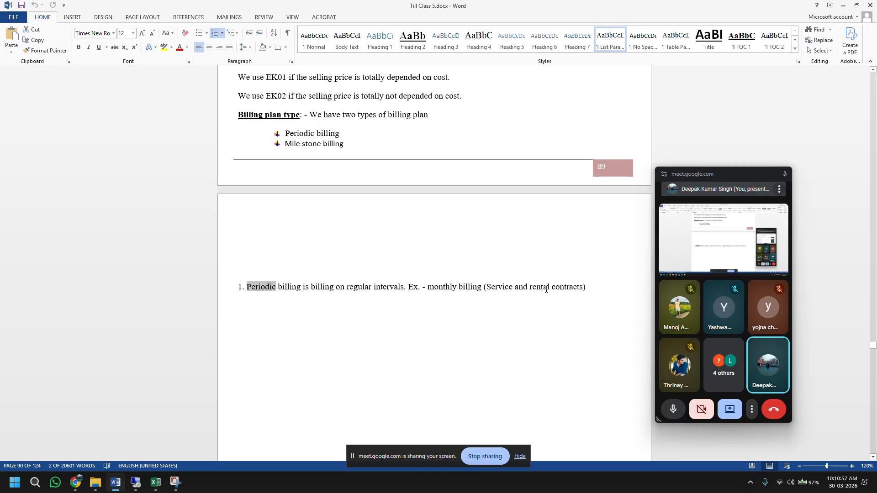
left_click_drag(514, 289, 489, 289)
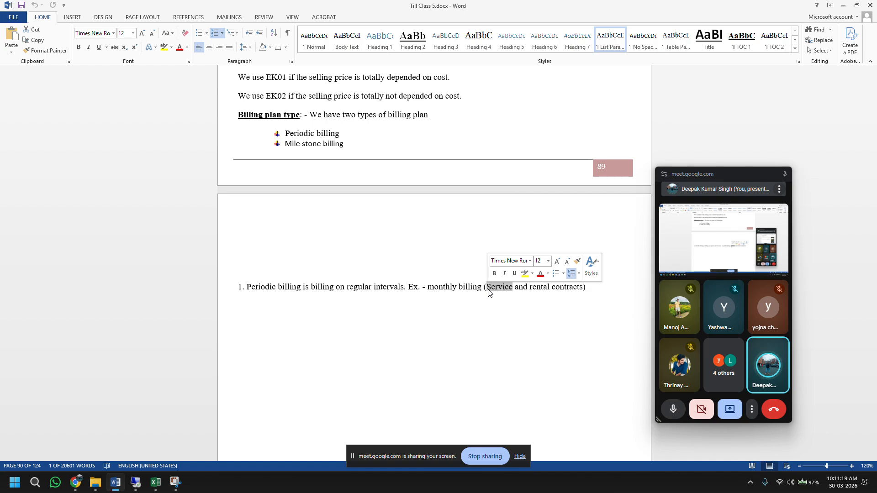
scroll(488, 293, "down", 10)
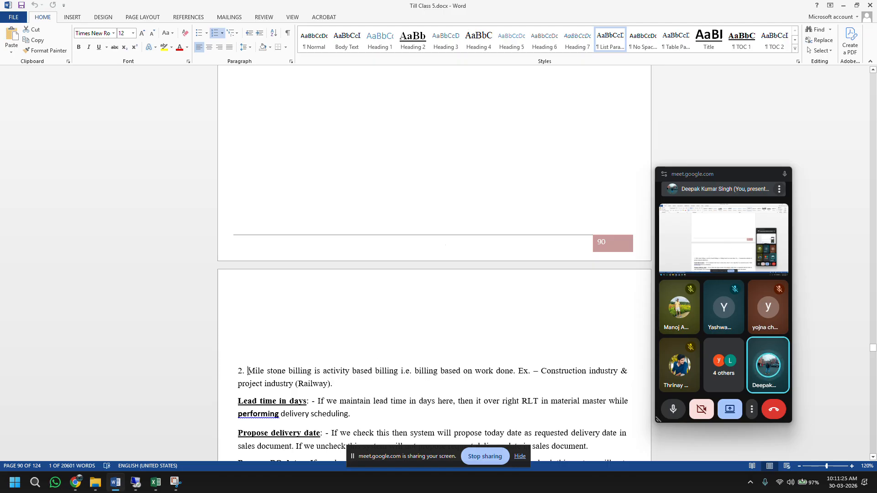
Step: Highlight Mile stone, Construction industry, project industry (Railway) and the Lead time in days paragraph, then return to SAP
left_click_drag(248, 371, 288, 370)
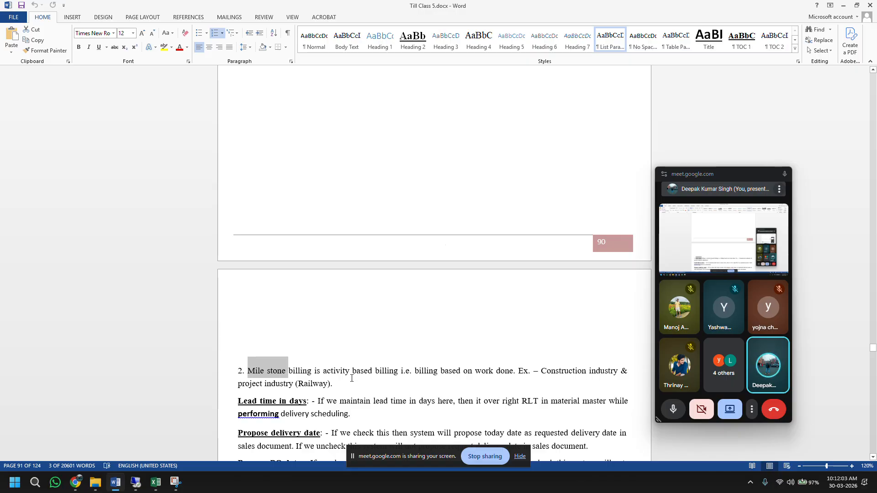
scroll(351, 378, "down", 3)
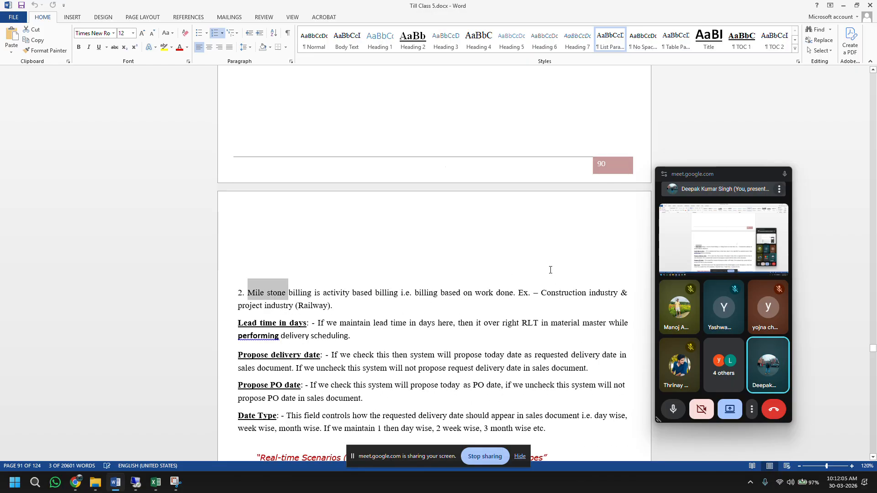
left_click_drag(541, 293, 598, 292)
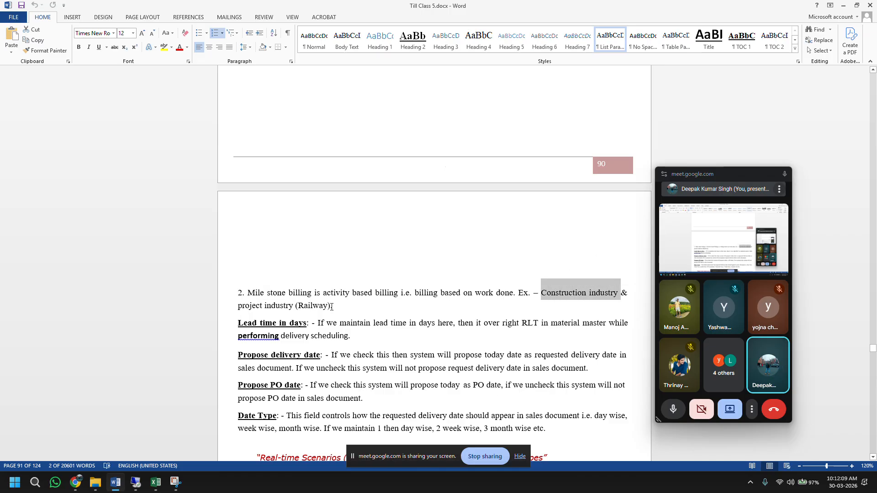
left_click_drag(332, 306, 255, 307)
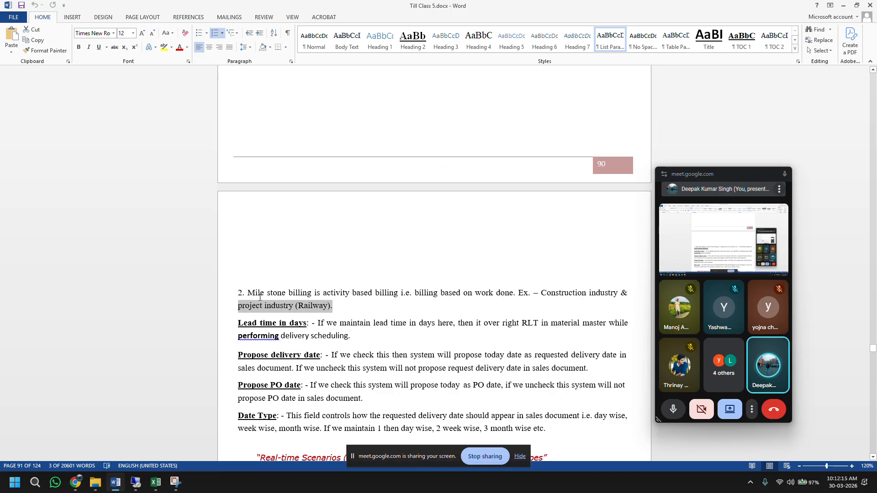
left_click_drag(540, 292, 604, 298)
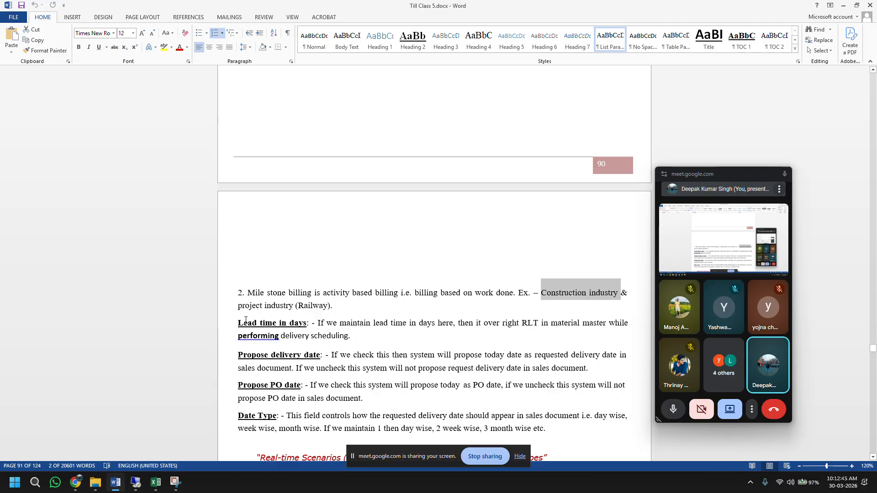
left_click_drag(239, 322, 350, 335)
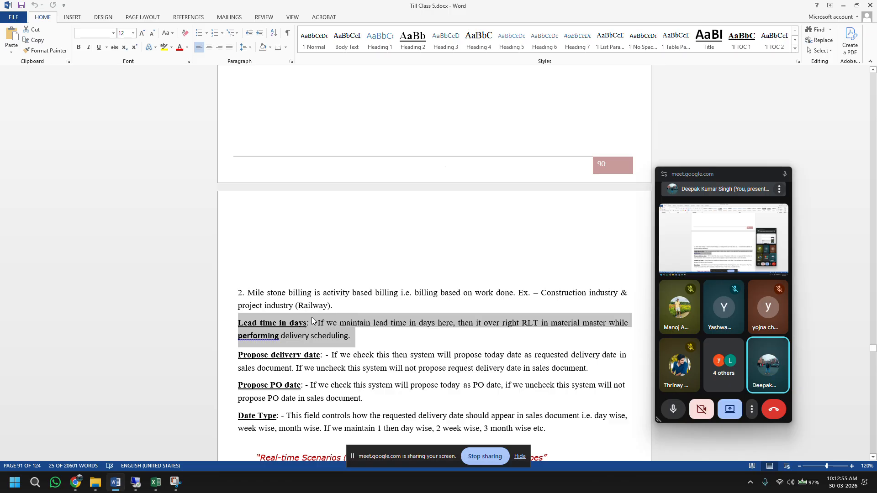
left_click(135, 482)
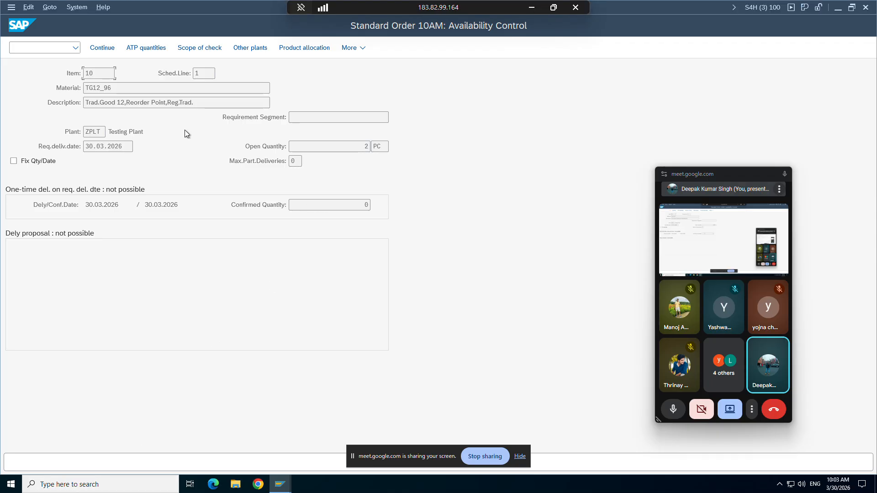
Step: Accept the availability check, view item 10's procurement details, and open a second SAP window
left_click(109, 53)
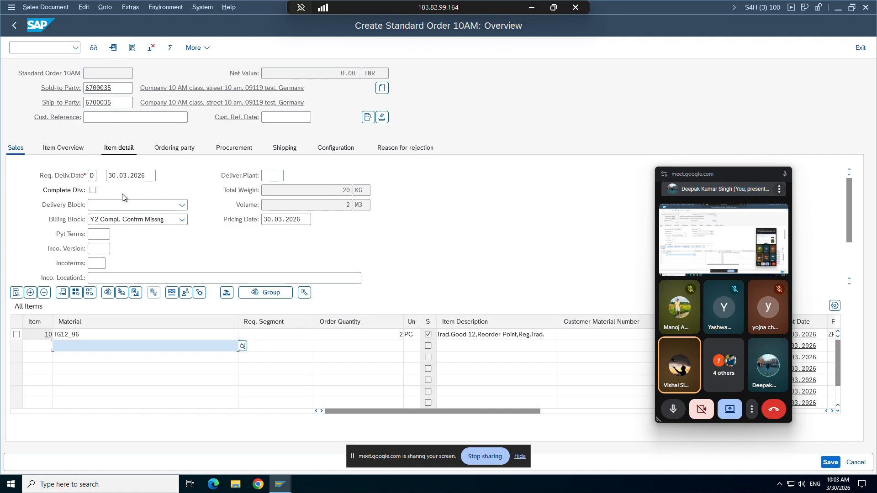
left_click(226, 151)
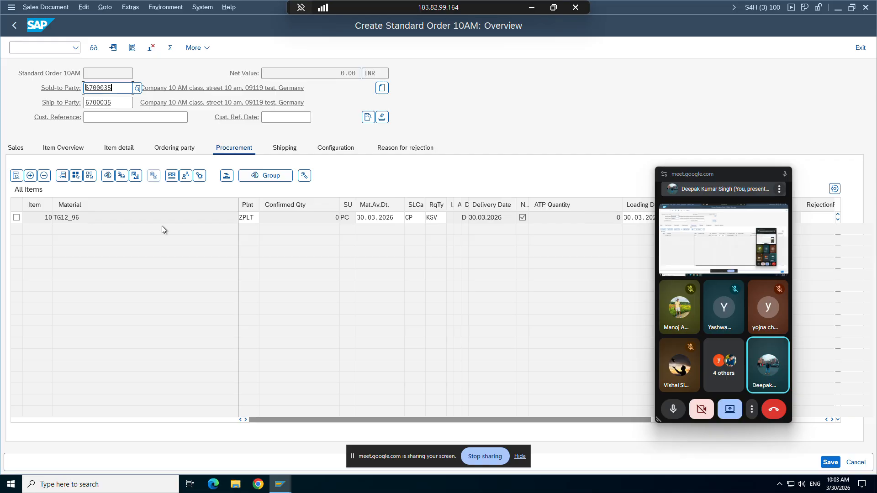
left_click_drag(88, 218, 62, 219)
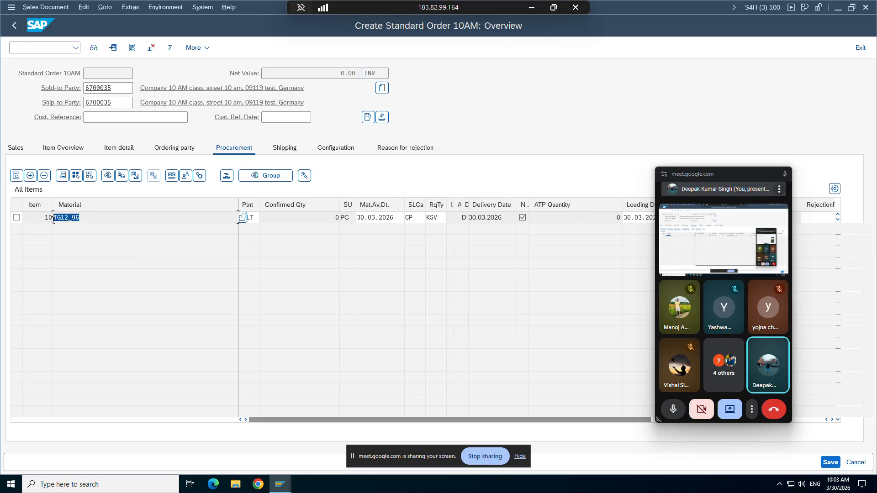
left_click(11, 7)
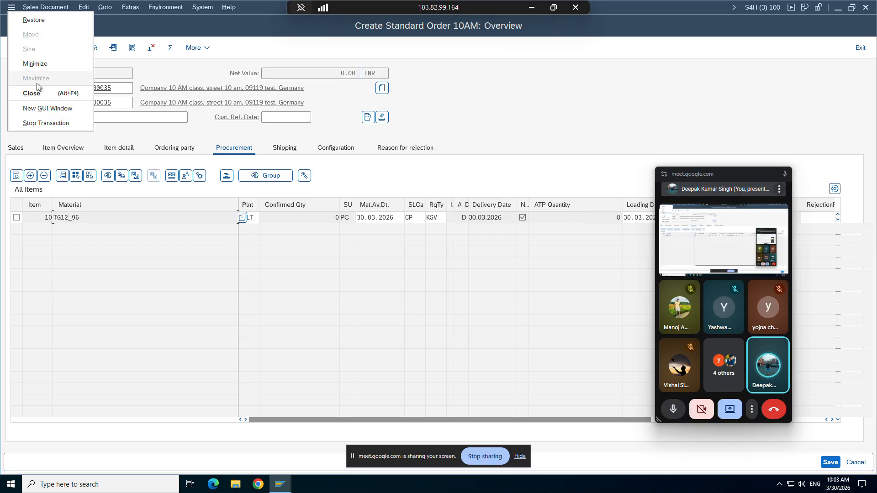
left_click(37, 109)
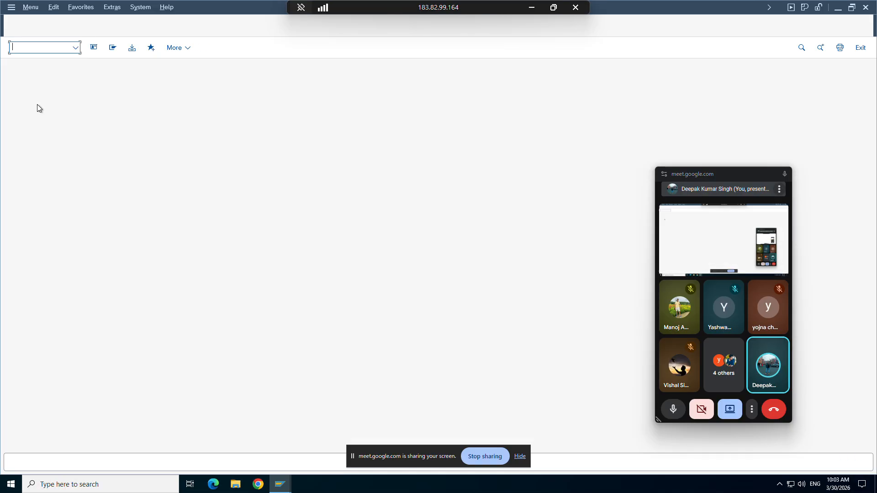
Step: Display material TG12_96 in MM03 for plant ZPLT and storage location ZSLC
type("mm03")
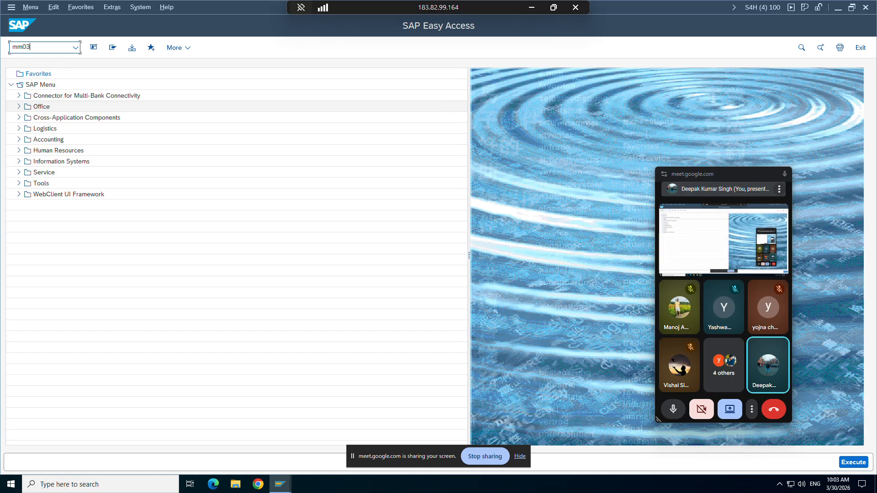
key("Return")
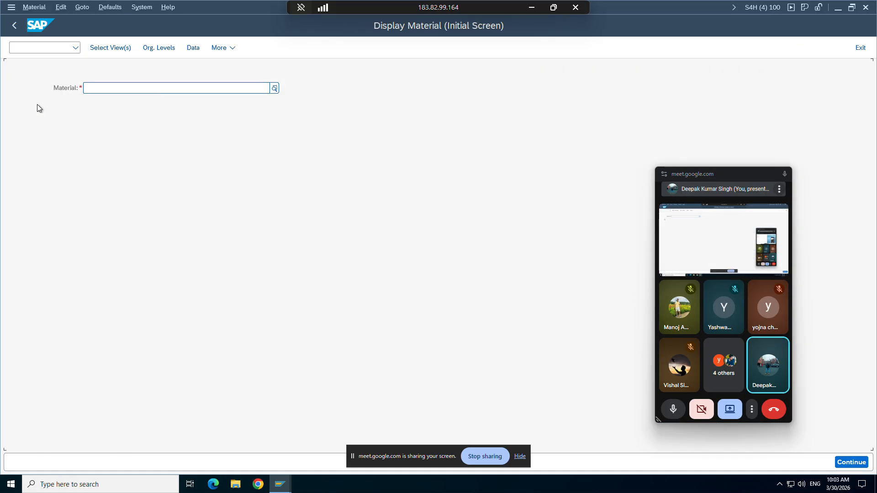
left_click(84, 88)
left_click(101, 108)
key("Return")
key("Return")
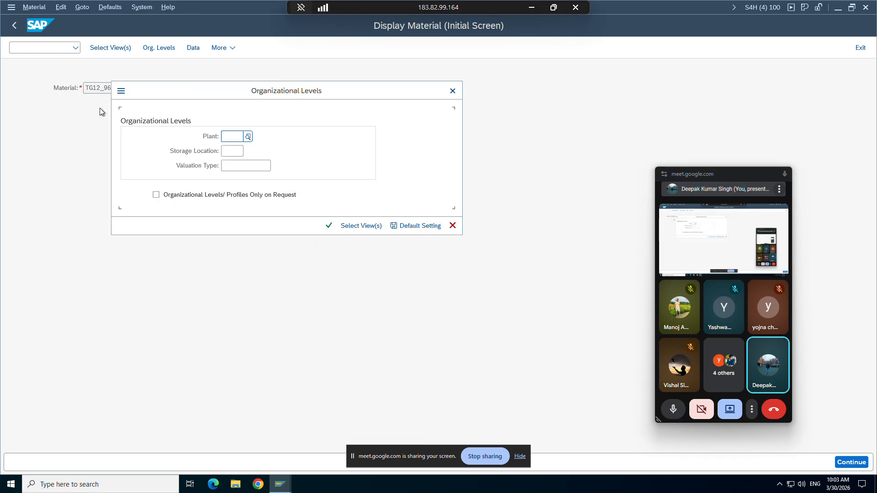
left_click(233, 136)
left_click(241, 151)
left_click(235, 152)
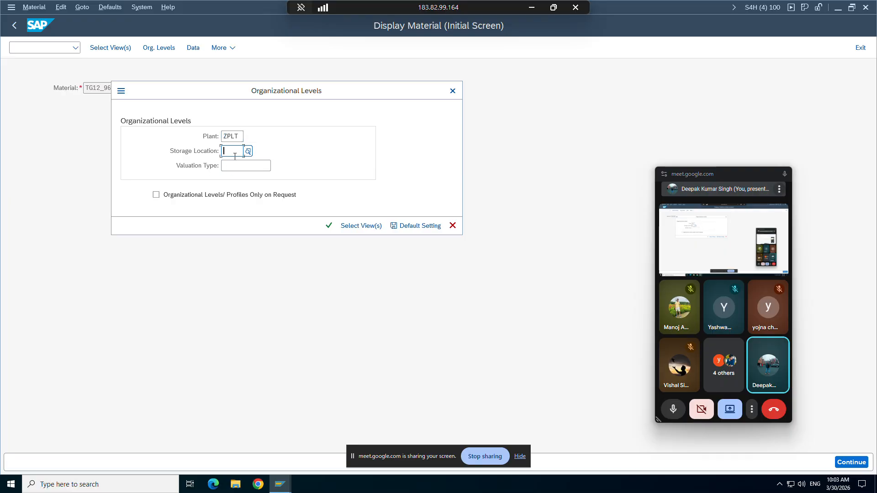
left_click(236, 164)
key("Return")
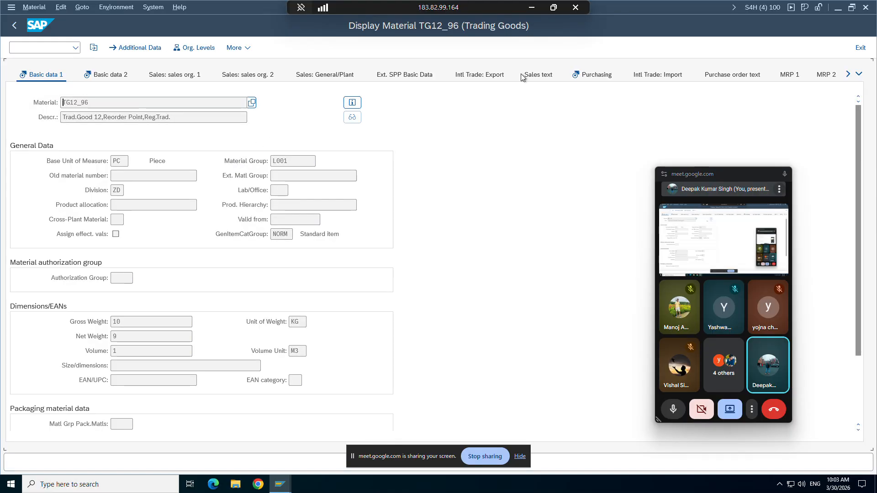
Step: Review TG12_96's MRP 1–3 views, including the 10-day planned delivery time and total replenishment lead time
left_click(848, 75)
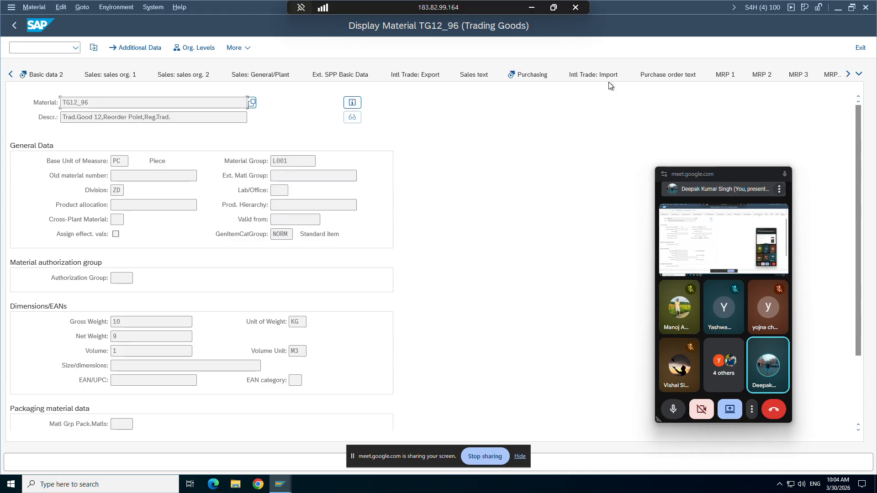
left_click(847, 75)
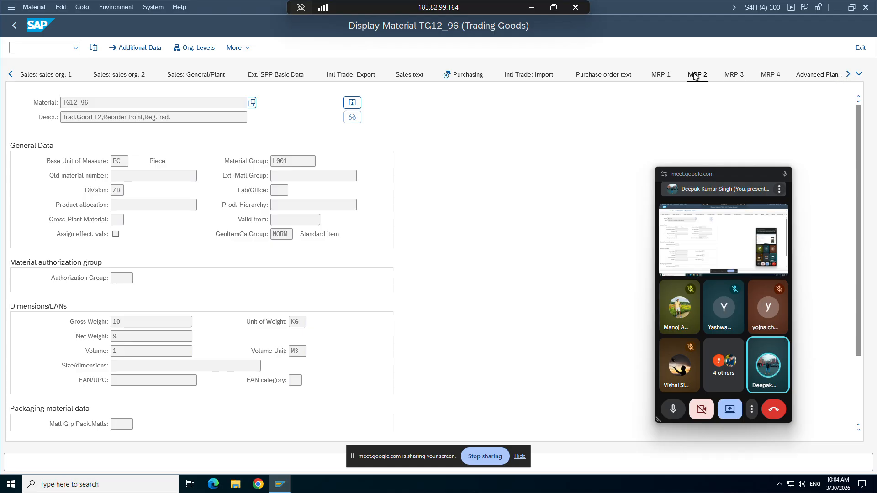
left_click(669, 76)
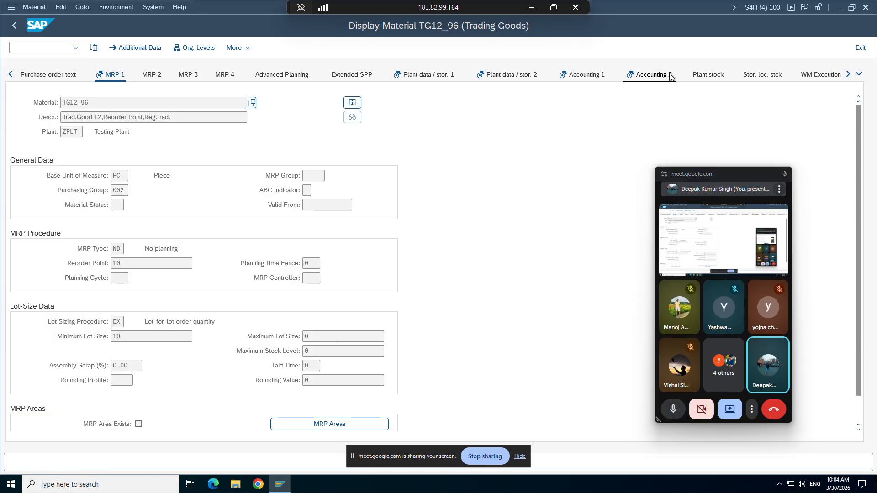
scroll(854, 257, "down", 1)
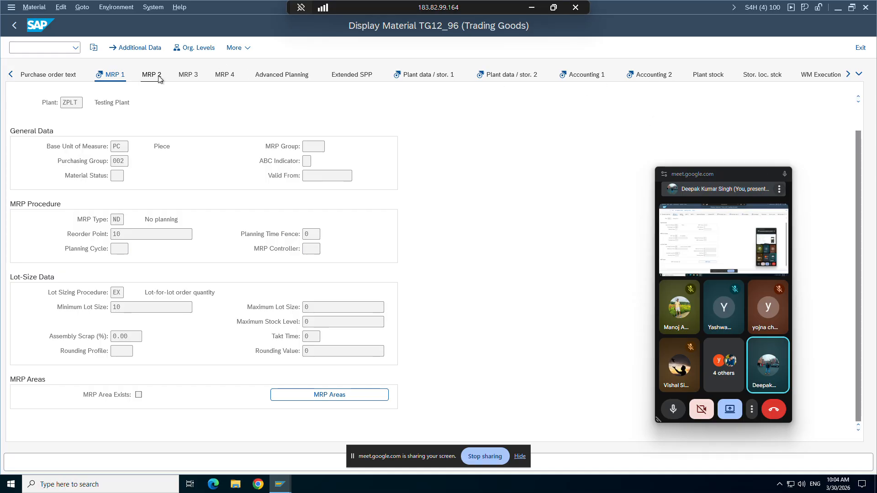
left_click(152, 76)
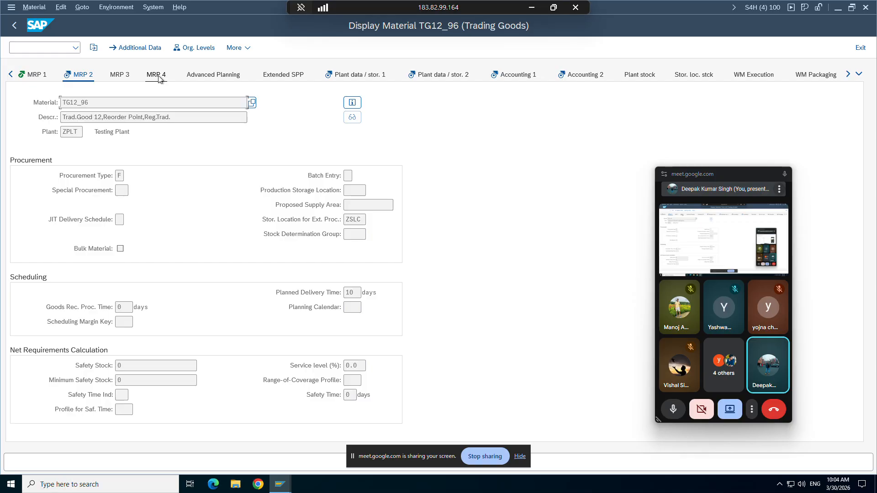
left_click(356, 293)
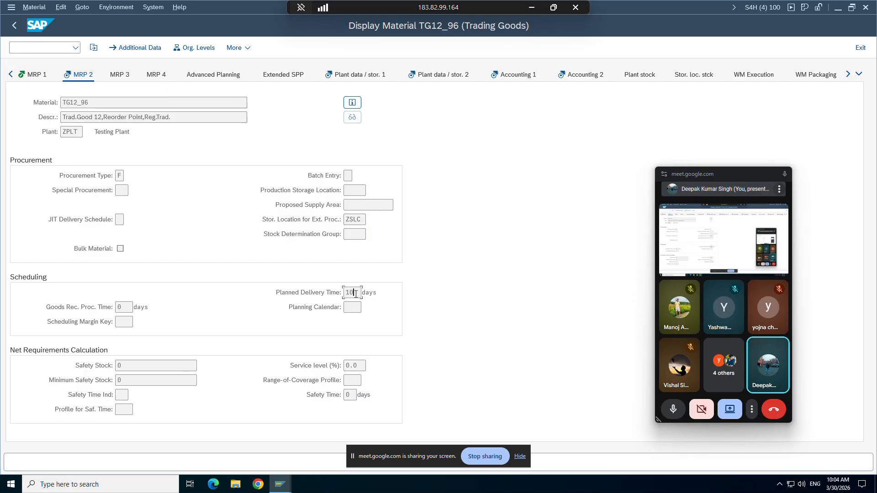
left_click(121, 78)
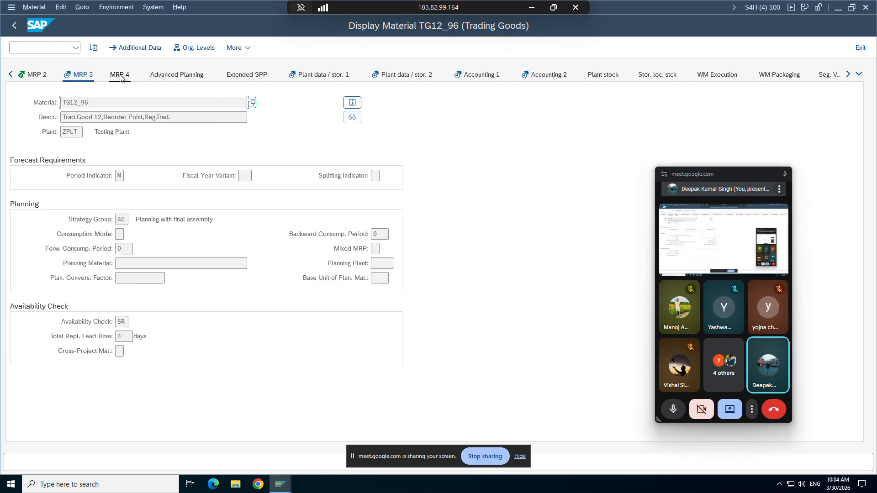
left_click(122, 338)
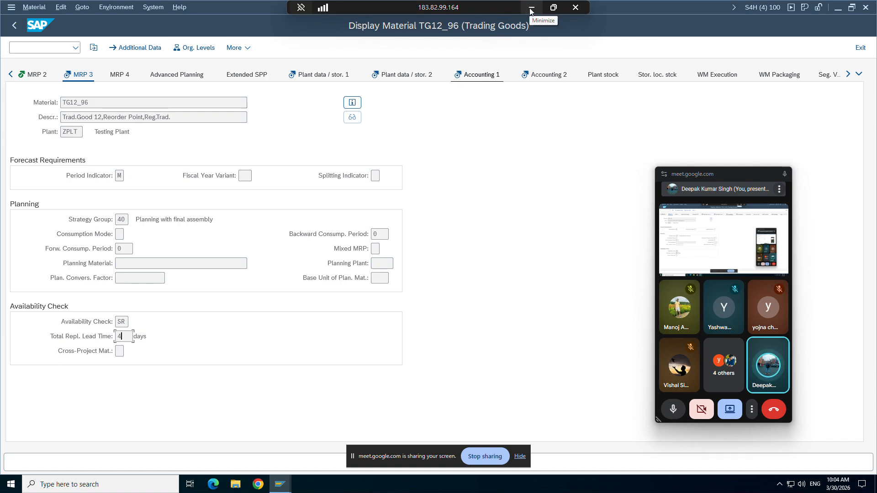
Step: Point out the Lead time in days setting in the sales order type details, then minimize SAP
left_click(281, 485)
left_click(240, 451)
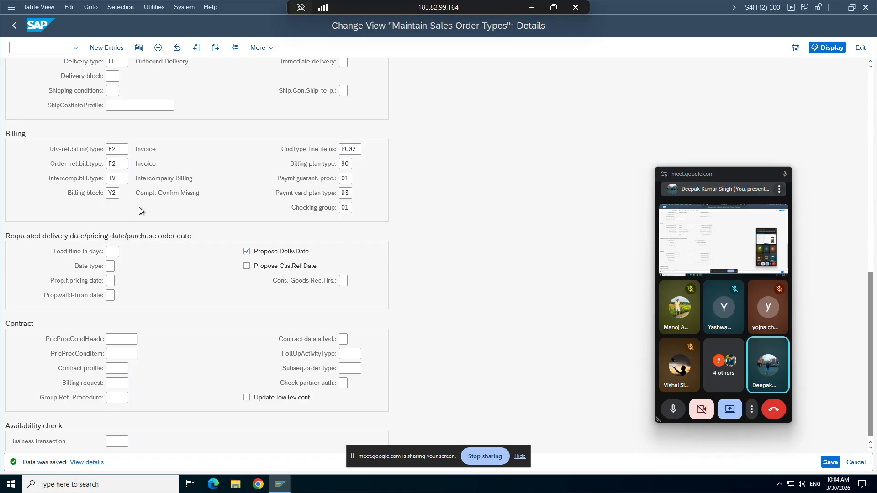
left_click_drag(56, 257, 105, 258)
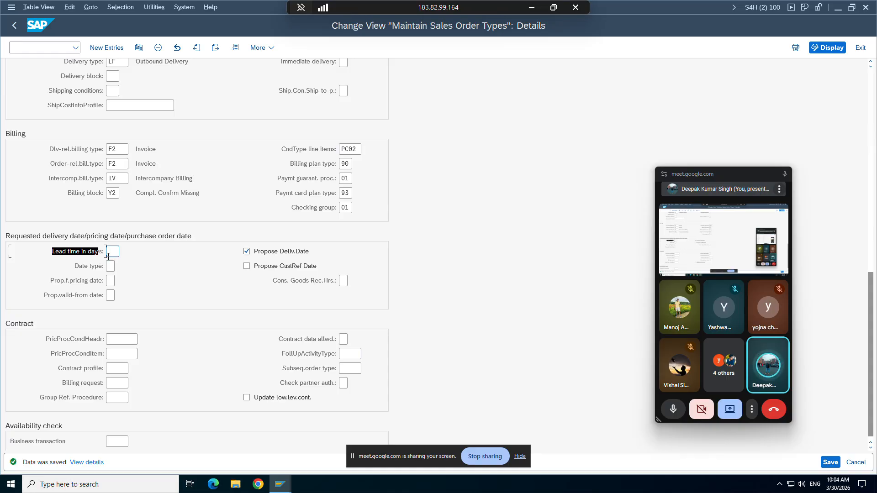
left_click(109, 256)
left_click(533, 8)
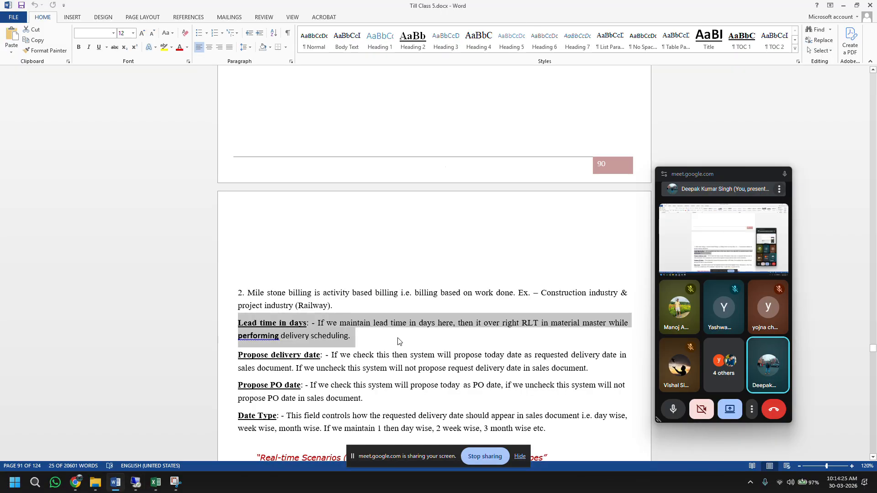
Step: Highlight the Lead time in days explanation about overriding RLT, then bring SAP back to front
left_click(442, 325)
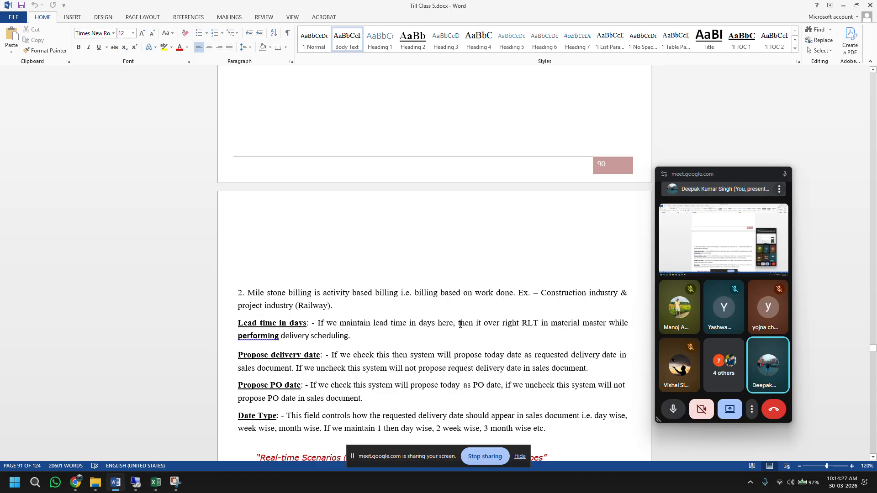
left_click_drag(459, 325, 502, 325)
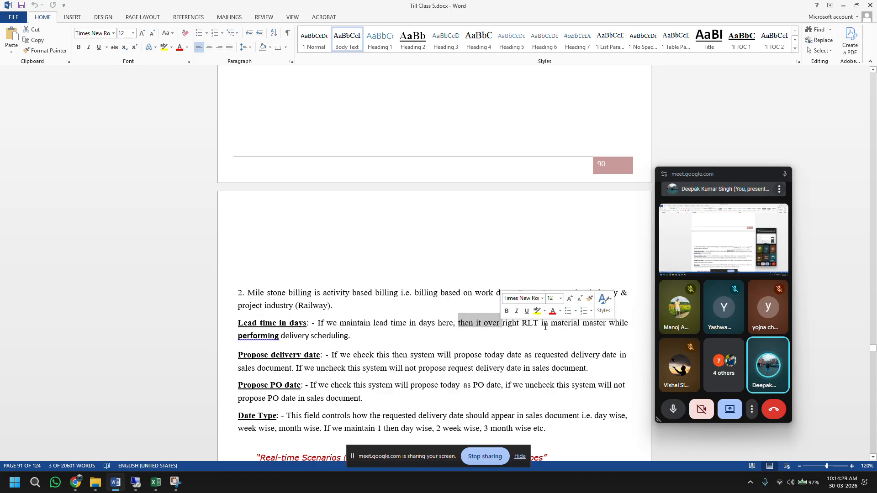
left_click(388, 330)
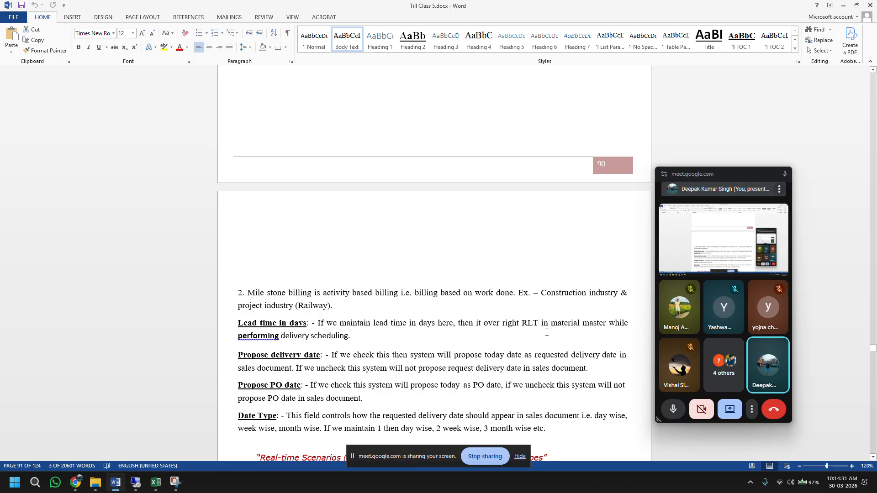
left_click_drag(356, 338, 238, 323)
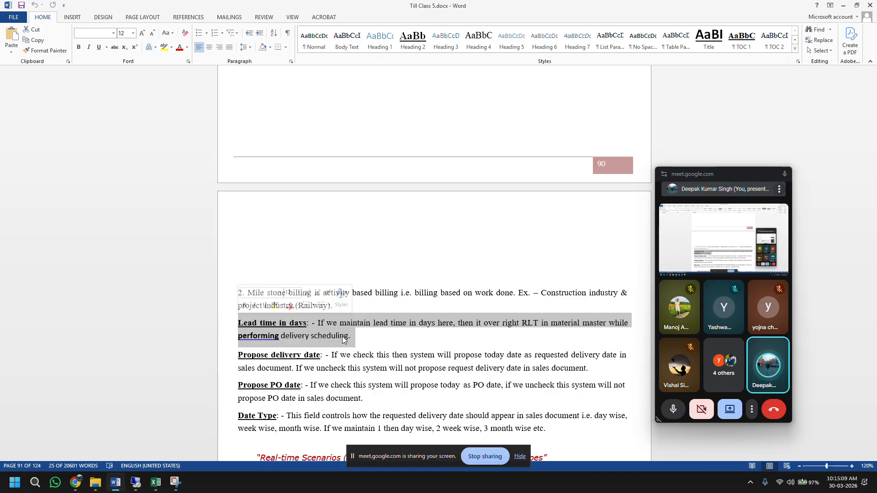
left_click(135, 482)
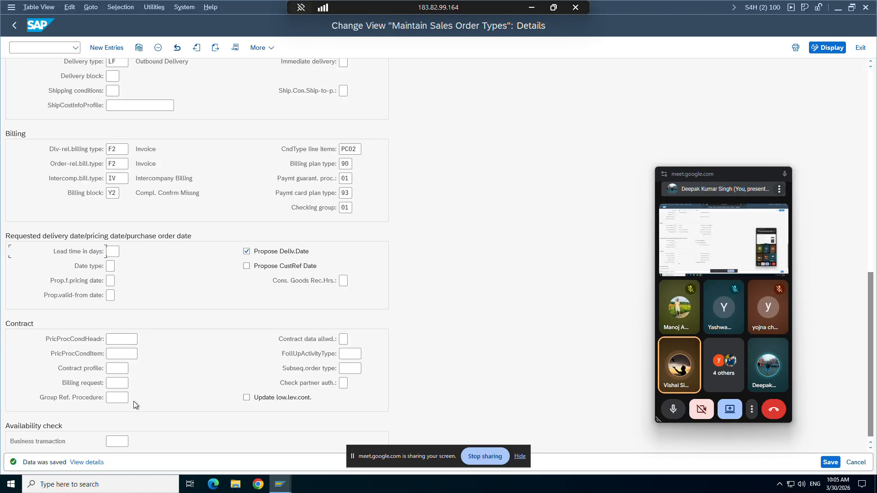
left_click_drag(56, 253, 70, 255)
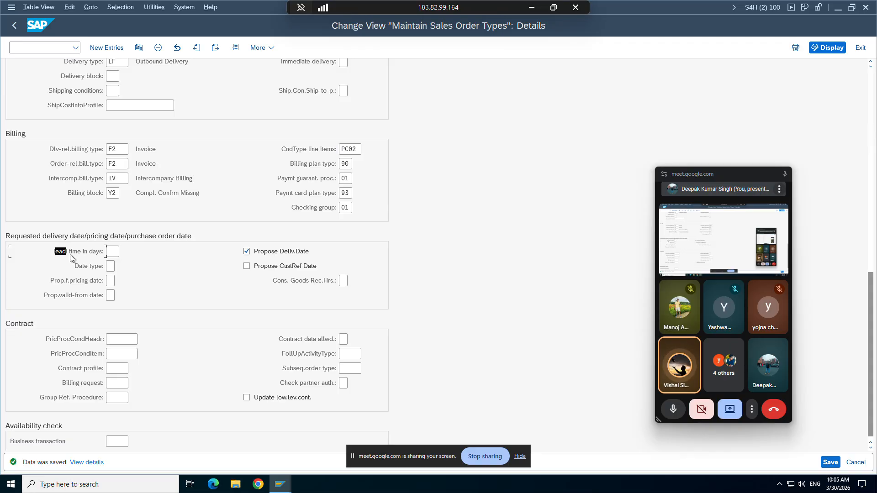
left_click(79, 256)
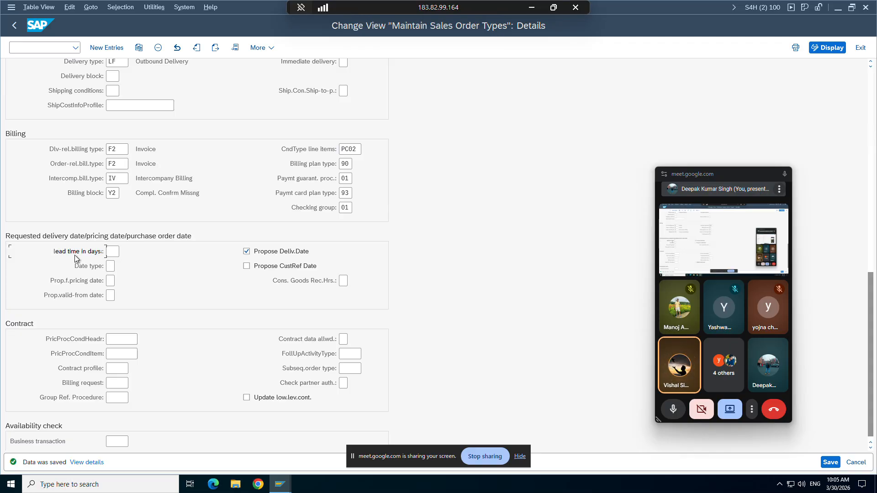
left_click_drag(53, 253, 108, 257)
key("ctrl+c")
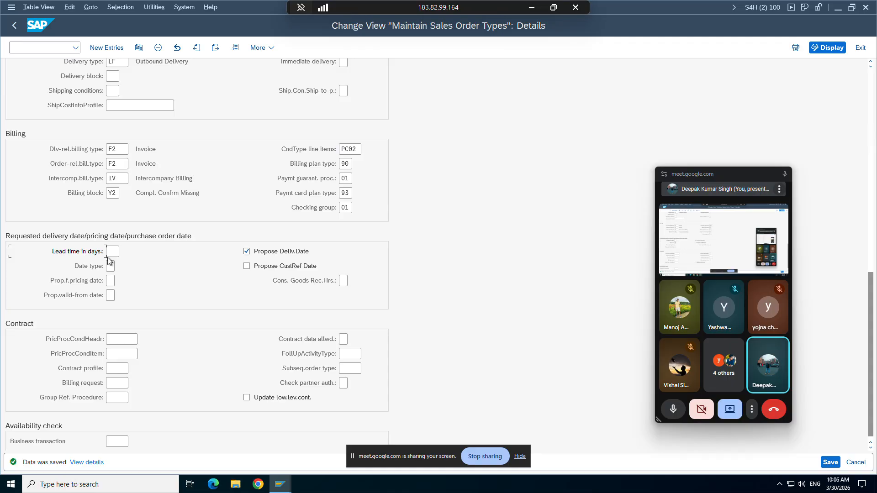
left_click(115, 252)
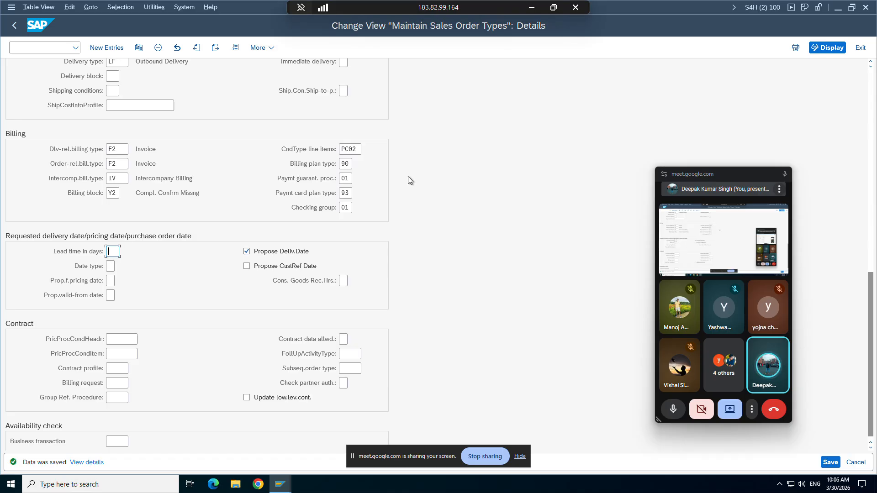
left_click(536, 9)
scroll(327, 374, "down", 2)
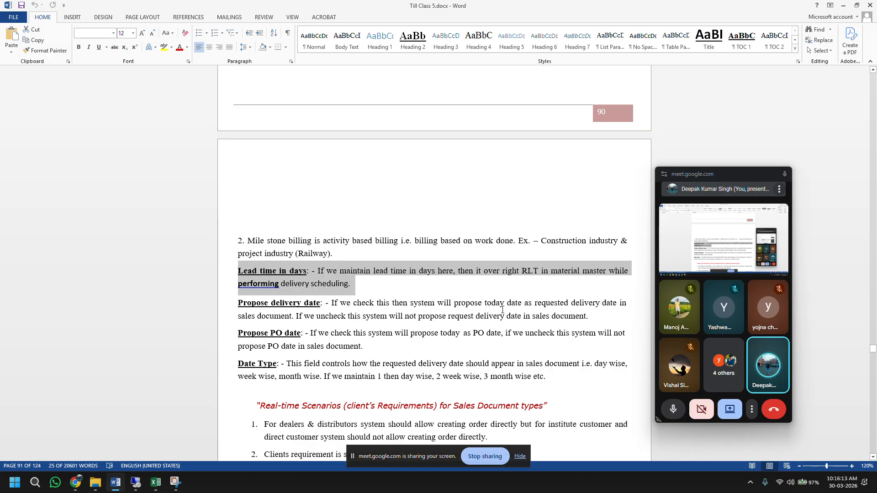
left_click(136, 482)
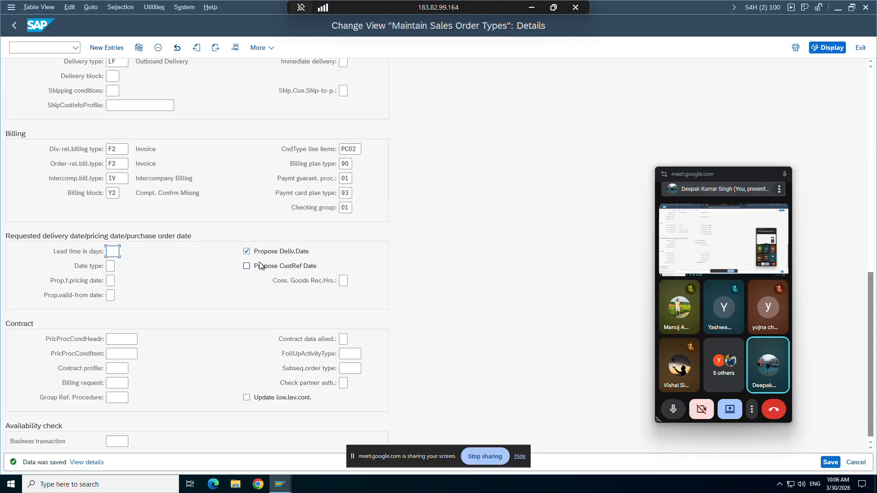
Step: Check the standard order's requested delivery date 30.03.2026 on the Sales tab, then return to the ZOR9 settings
mouse_move(277, 480)
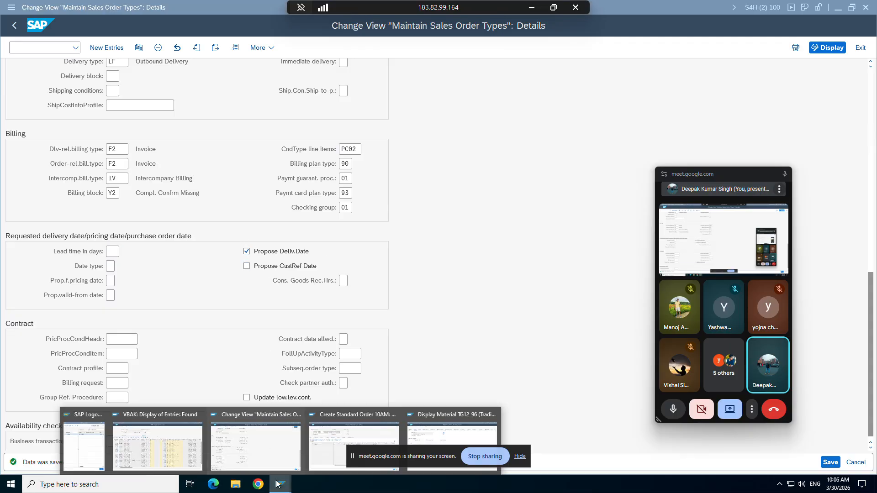
left_click(343, 423)
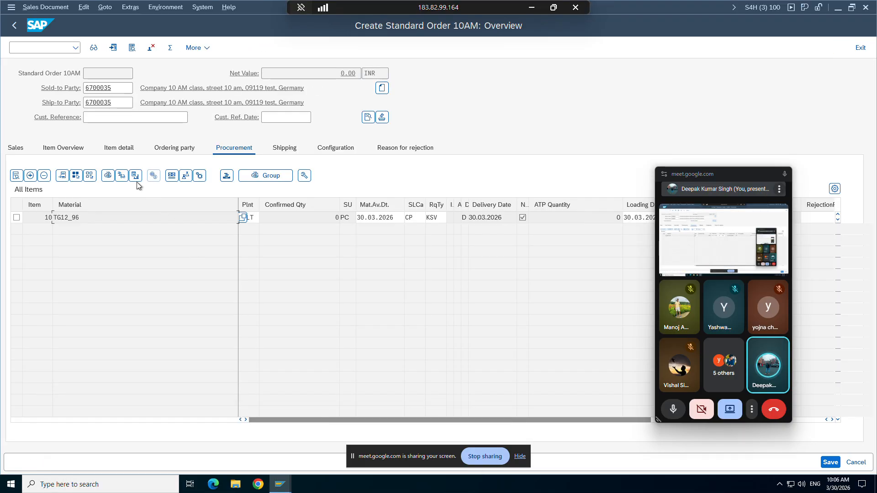
left_click(16, 150)
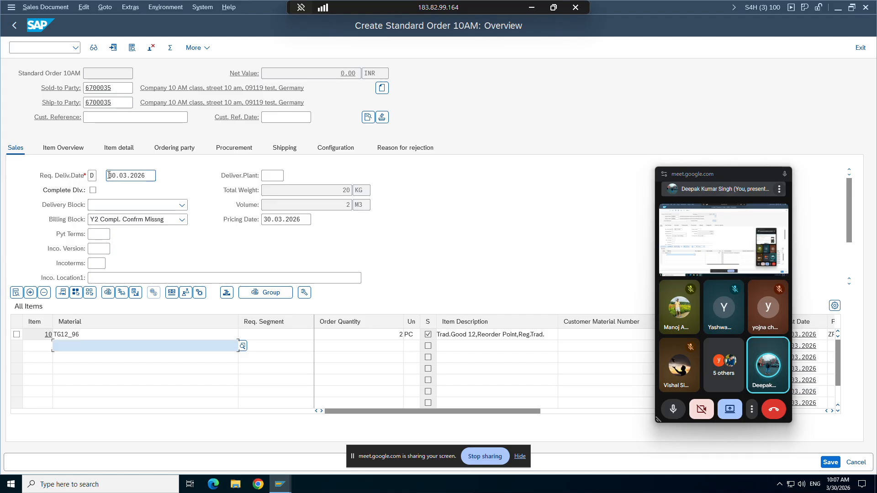
left_click_drag(107, 176, 150, 176)
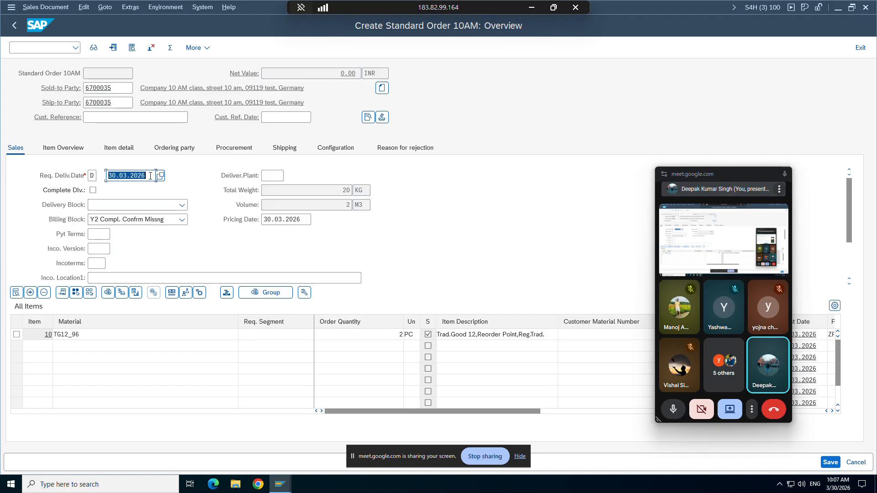
left_click(454, 132)
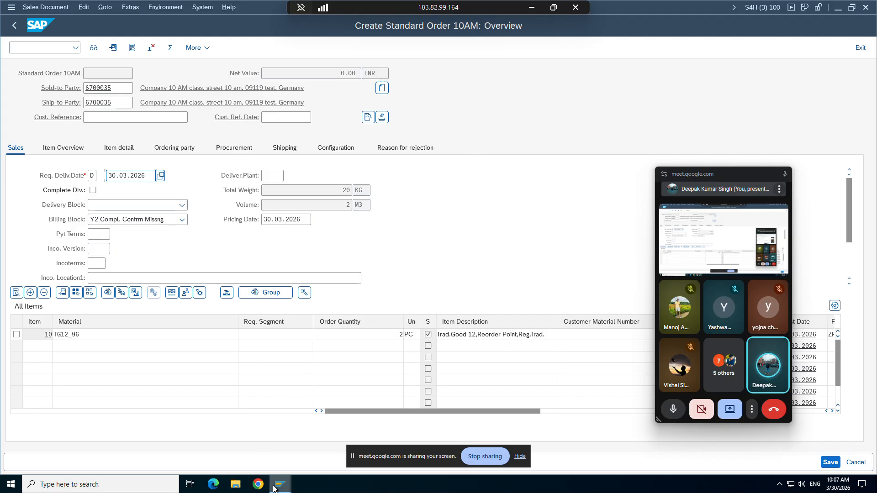
mouse_move(273, 488)
left_click(264, 438)
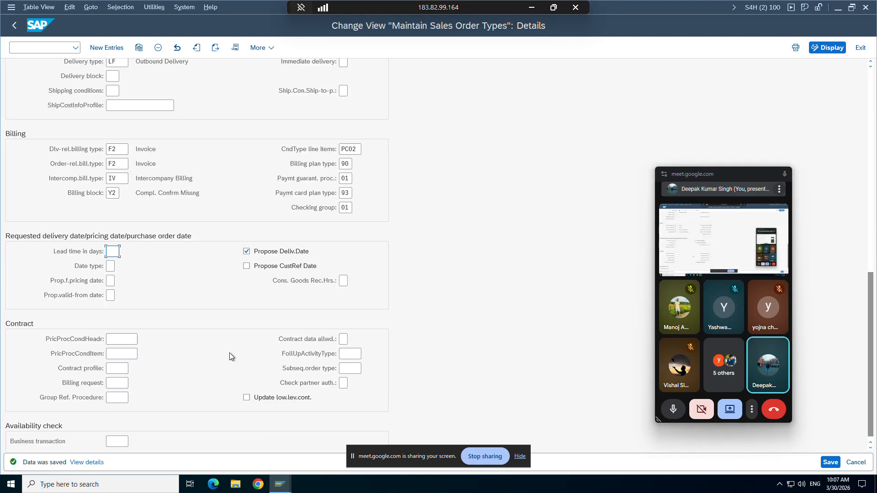
Step: Uncheck Propose Deliv.Date for ZOR9, save, and scroll to the requested delivery date options
left_click(247, 253)
left_click(830, 462)
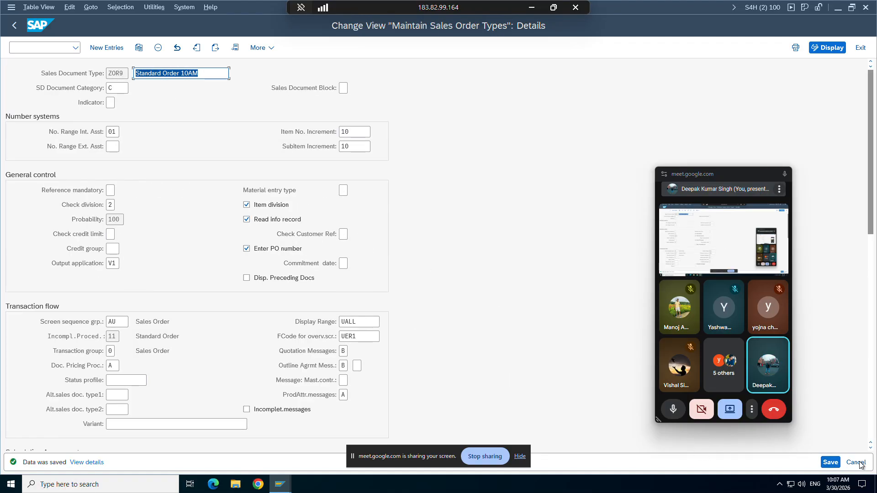
left_click(831, 462)
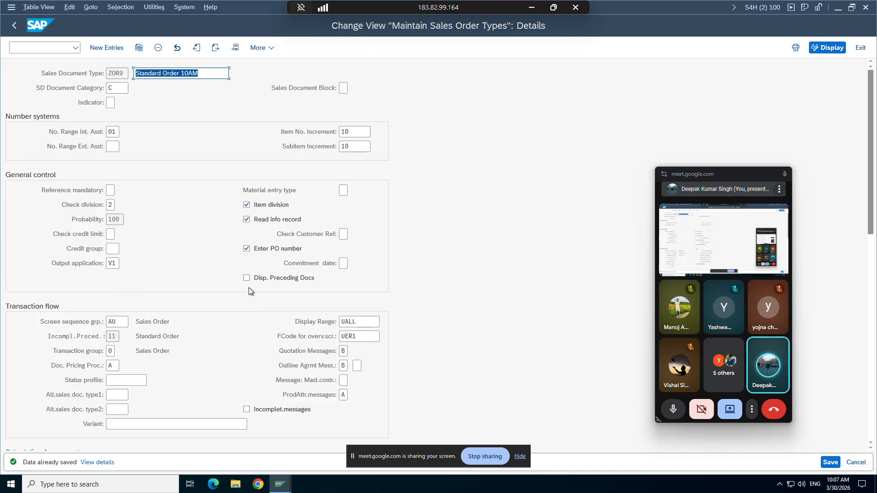
scroll(245, 375, "down", 3)
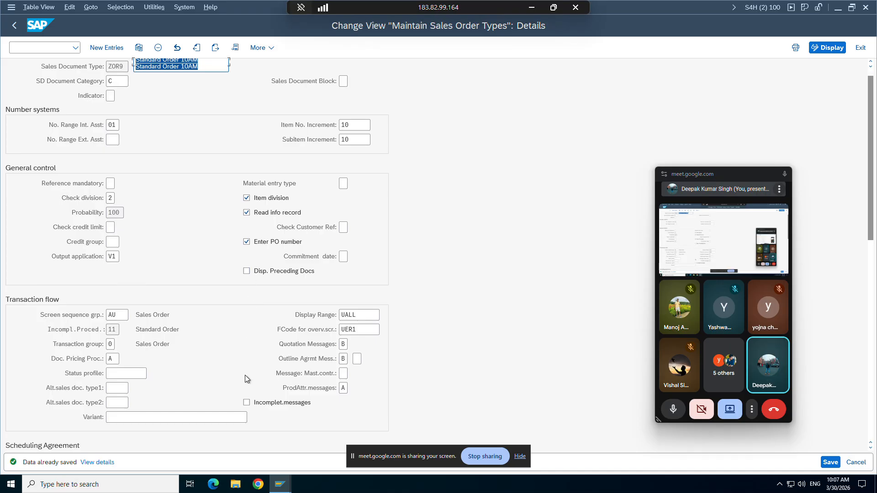
scroll(245, 375, "down", 9)
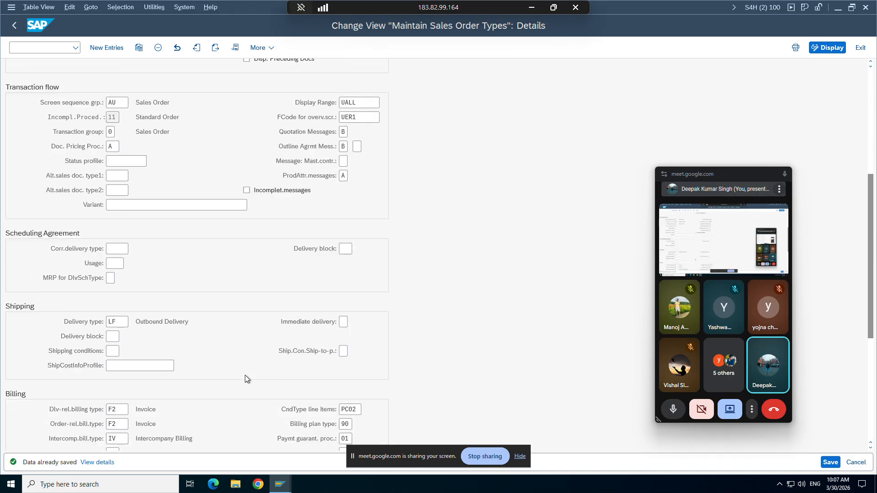
scroll(245, 374, "down", 6)
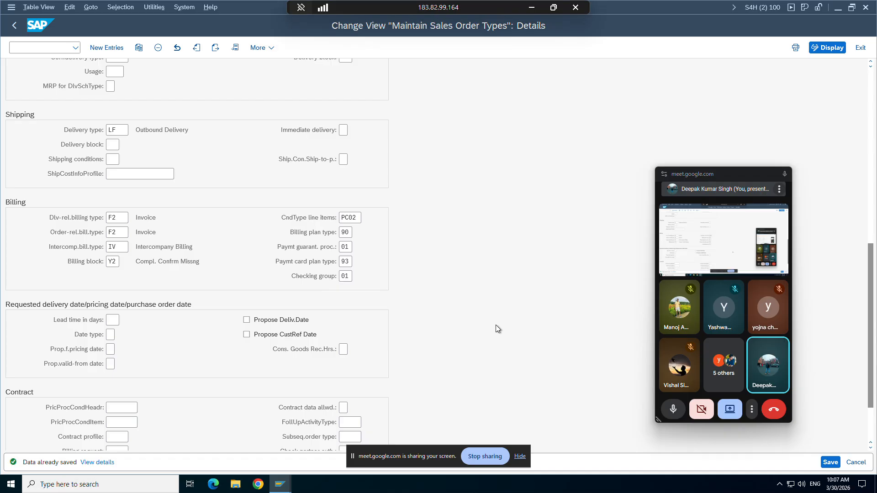
left_click(280, 483)
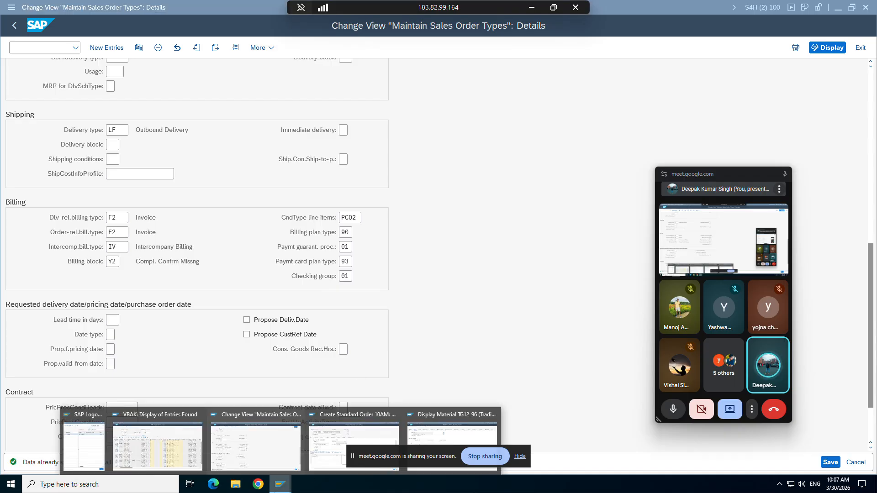
Step: Open a new SAP session from the order window and start transaction VA01
left_click(327, 433)
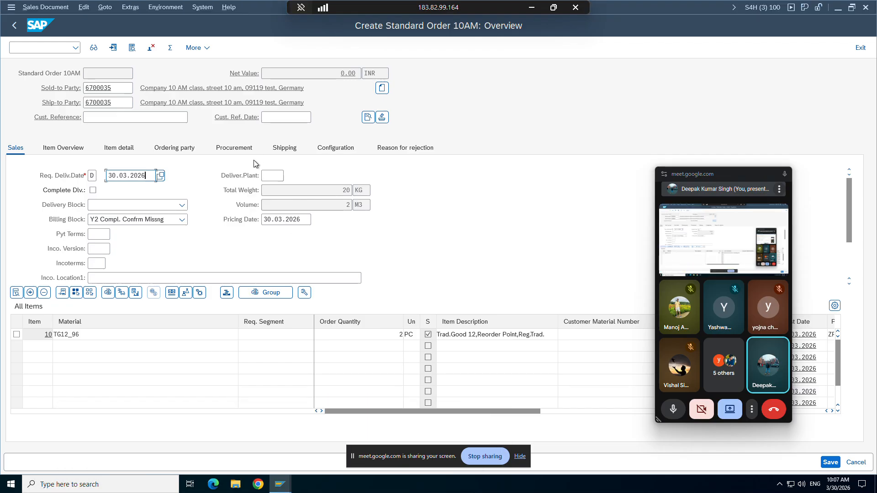
left_click(11, 7)
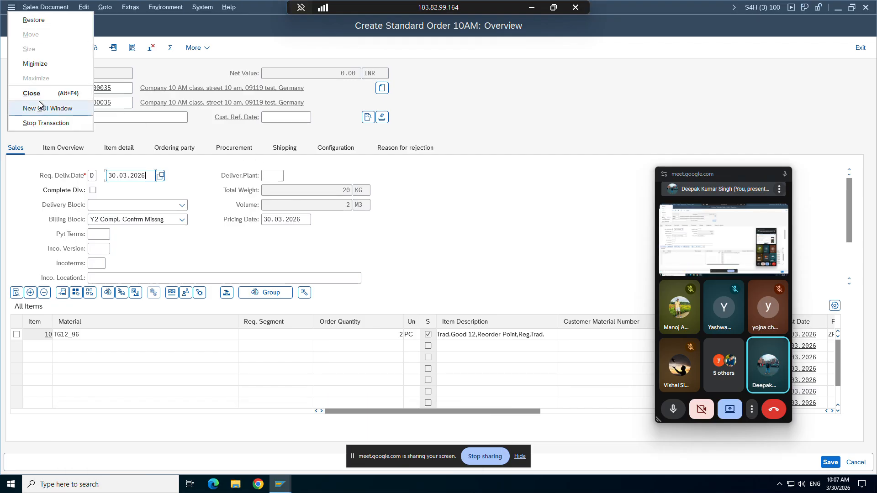
left_click(39, 109)
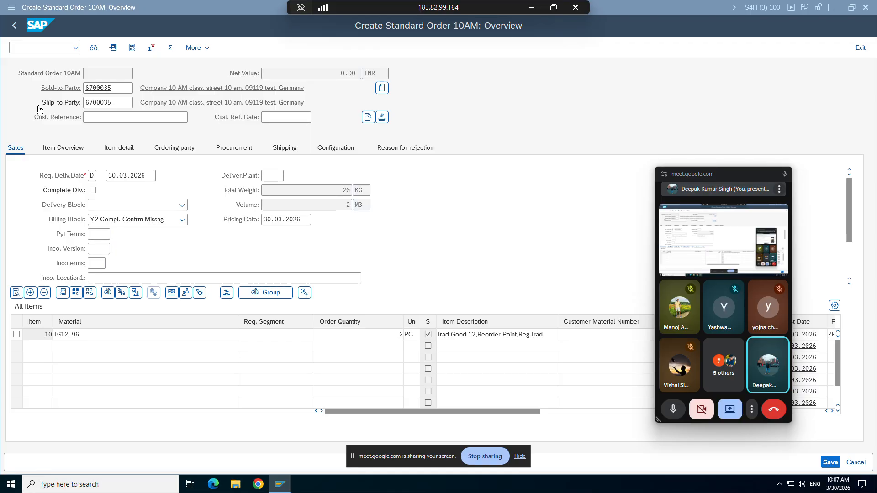
type("va0")
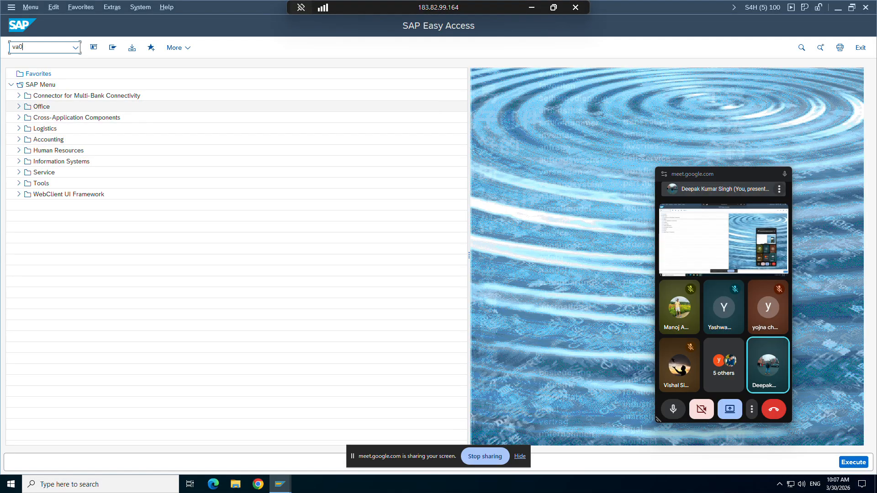
type("1")
key("Return")
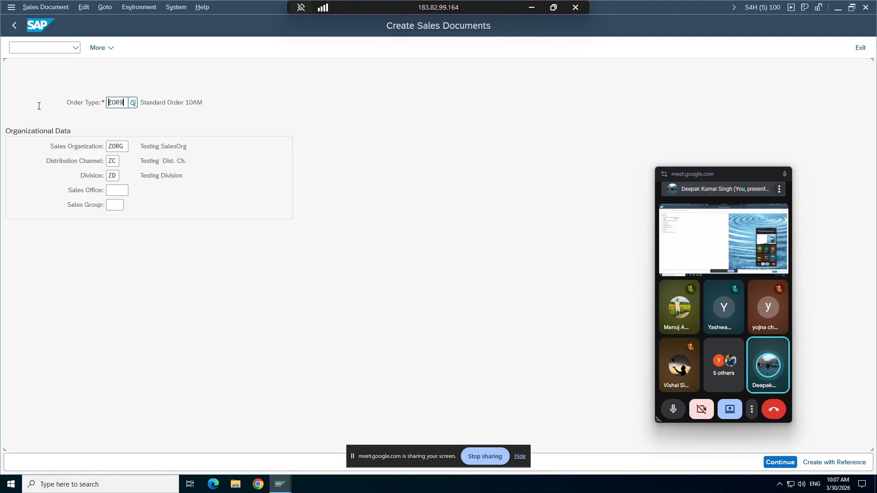
Step: Create a ZOR9 order with the sold-to party from history, then return to the order type settings
key("Return")
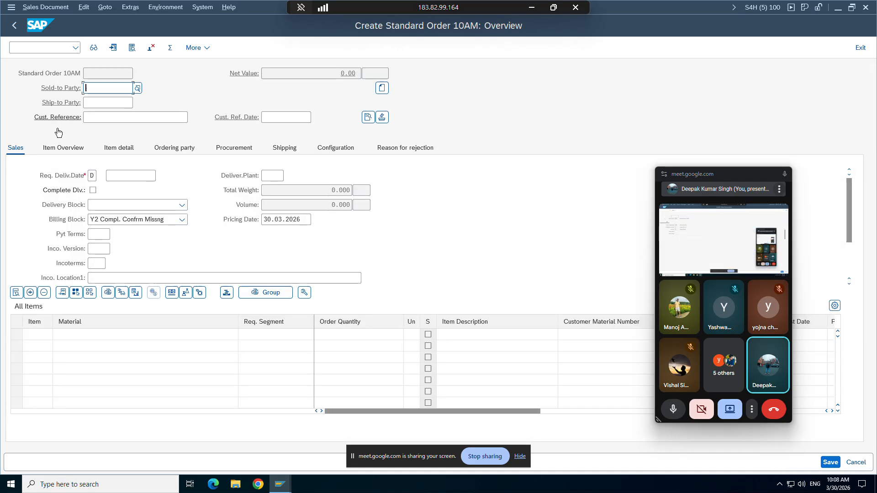
left_click(109, 88)
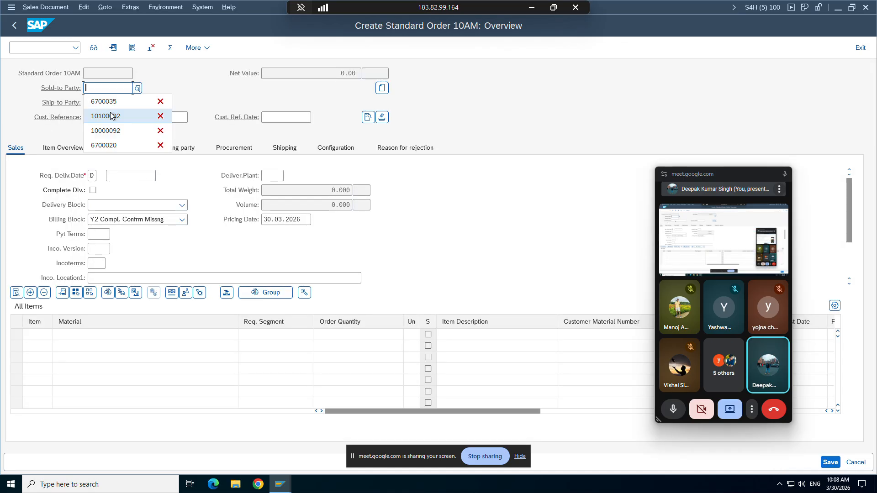
left_click(107, 105)
key("Return")
key("Return")
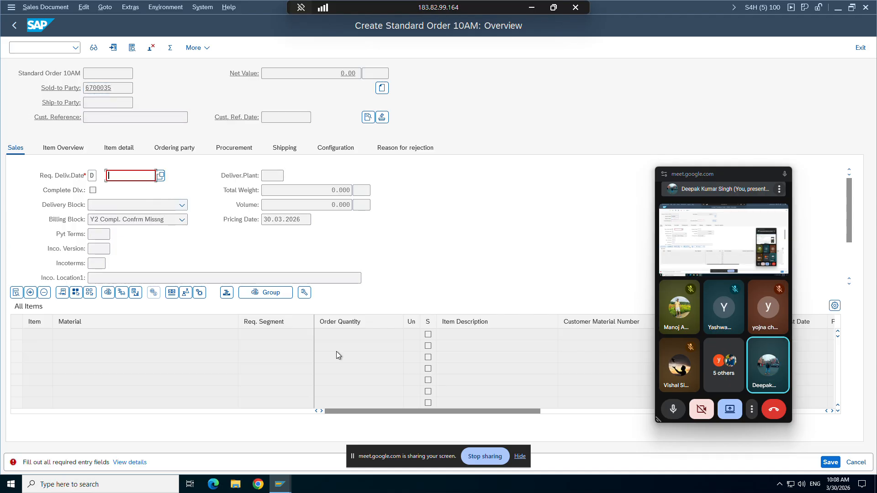
mouse_move(280, 484)
left_click(218, 440)
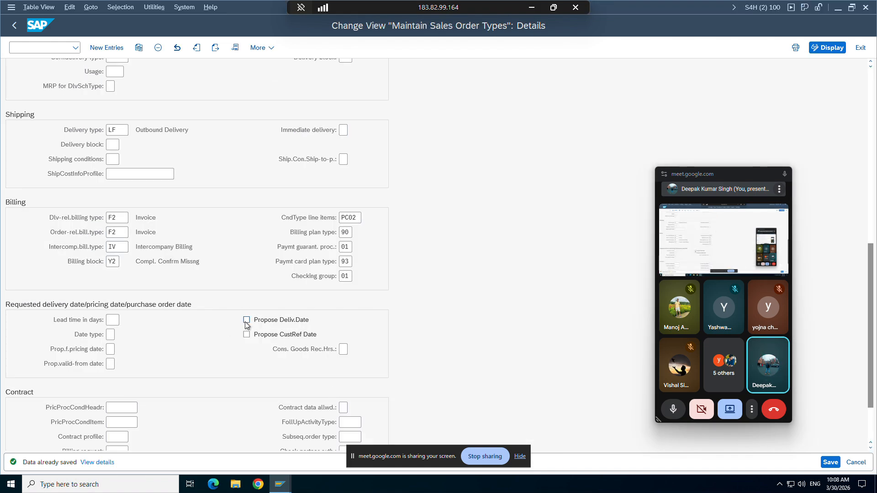
Step: Clear the proposed delivery date 30.03.2026 in the earlier Standard Order 10AM
mouse_move(280, 483)
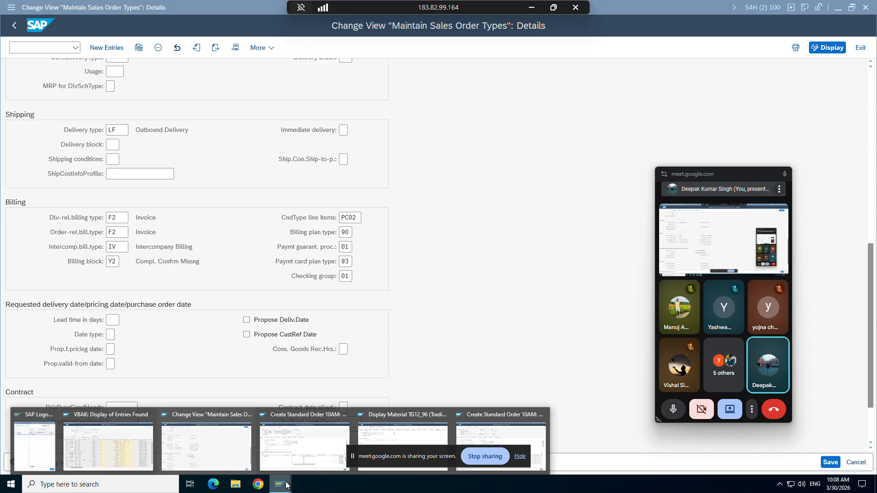
left_click(333, 434)
left_click(144, 176)
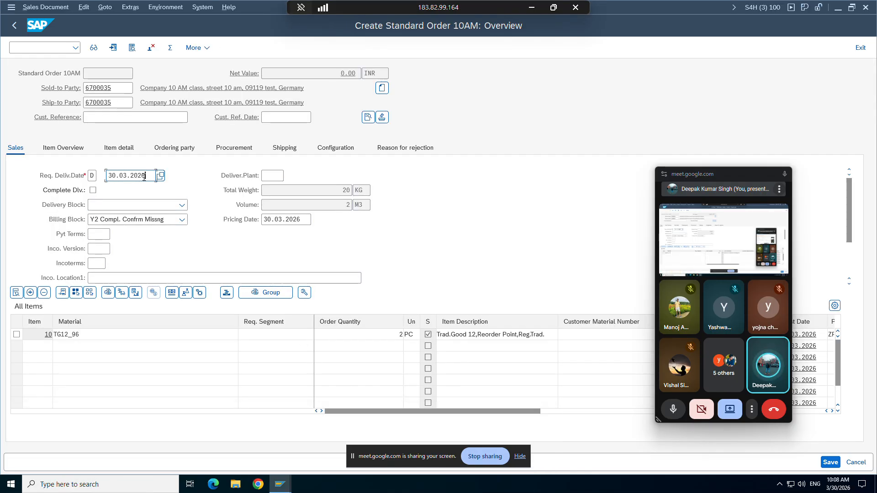
left_click_drag(145, 175, 109, 176)
left_click(110, 177)
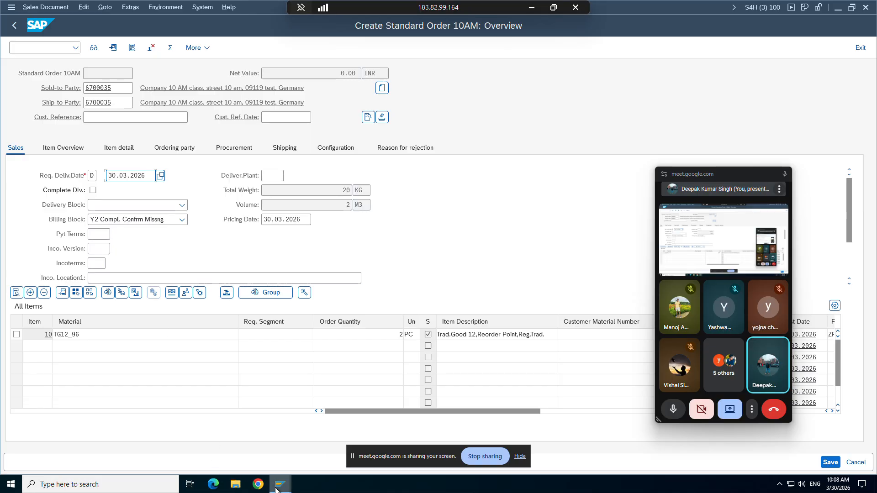
Step: Check the Word notes, then move through the SAP windows to the new empty order
mouse_move(279, 488)
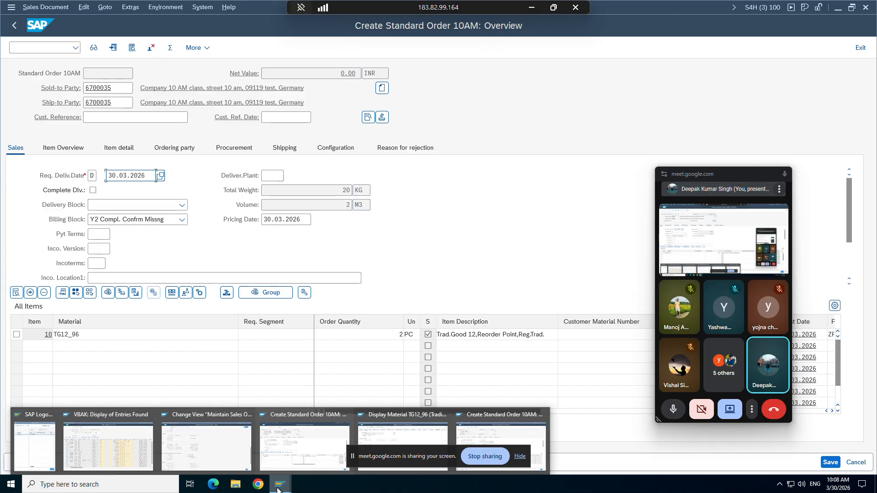
left_click(531, 8)
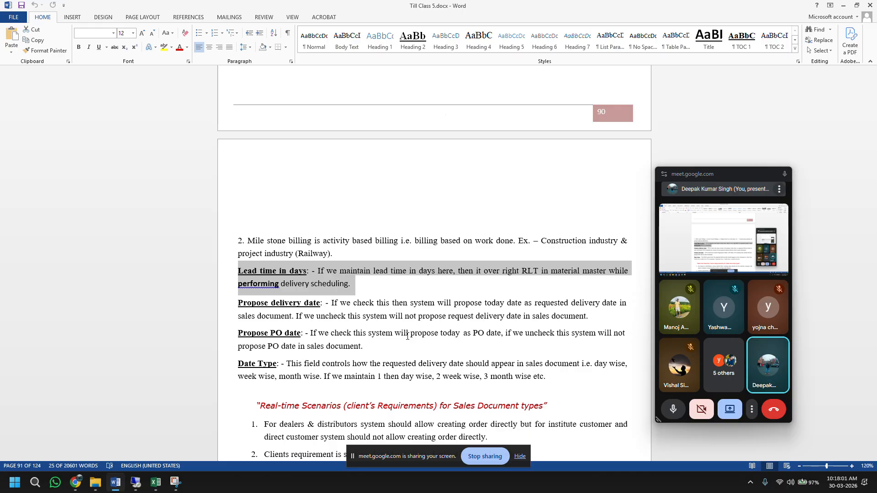
left_click(136, 482)
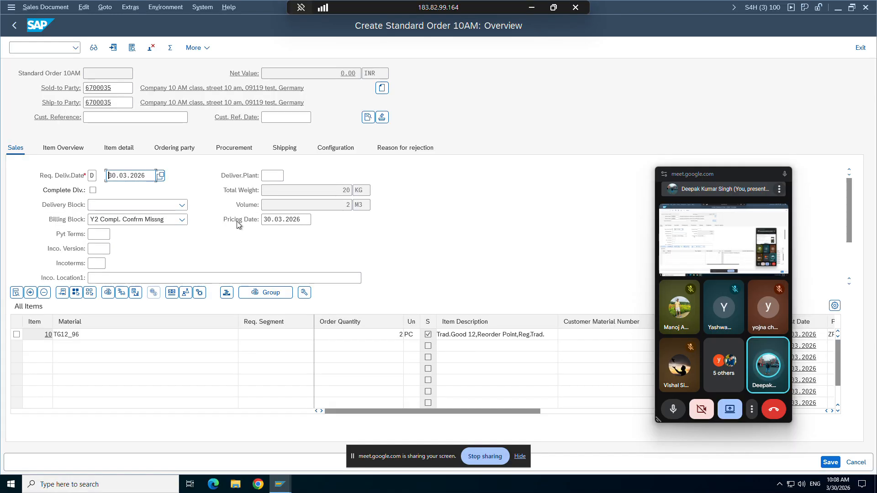
left_click(138, 118)
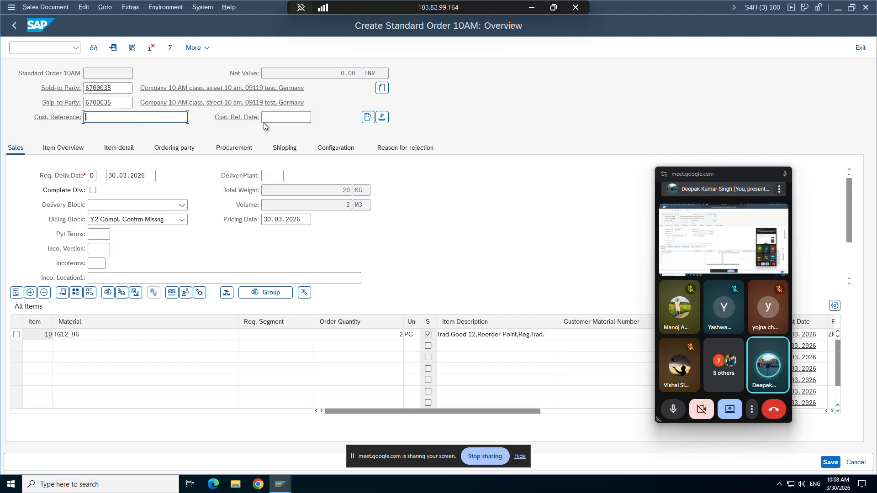
left_click(273, 120)
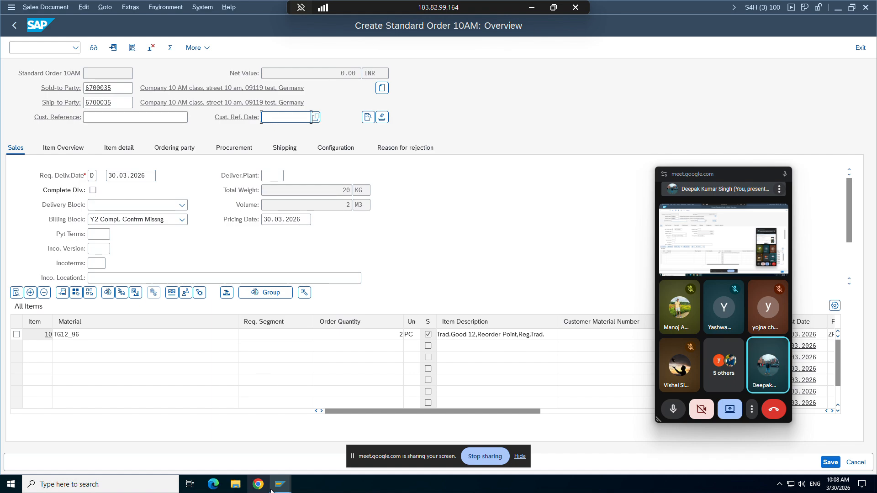
mouse_move(280, 484)
left_click(225, 437)
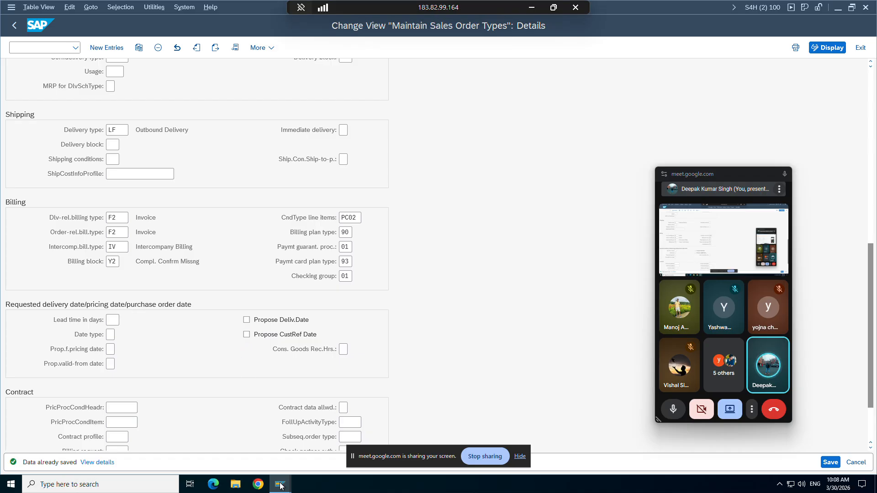
mouse_move(280, 487)
left_click(297, 447)
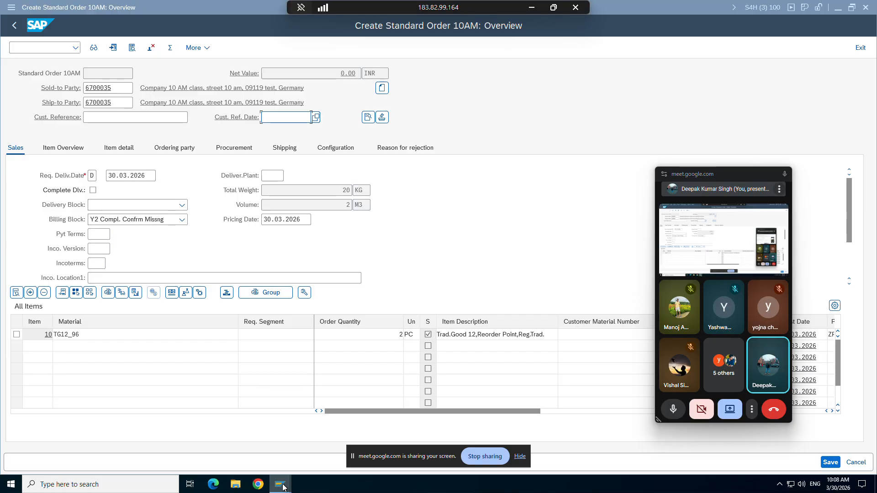
mouse_move(280, 485)
left_click(472, 418)
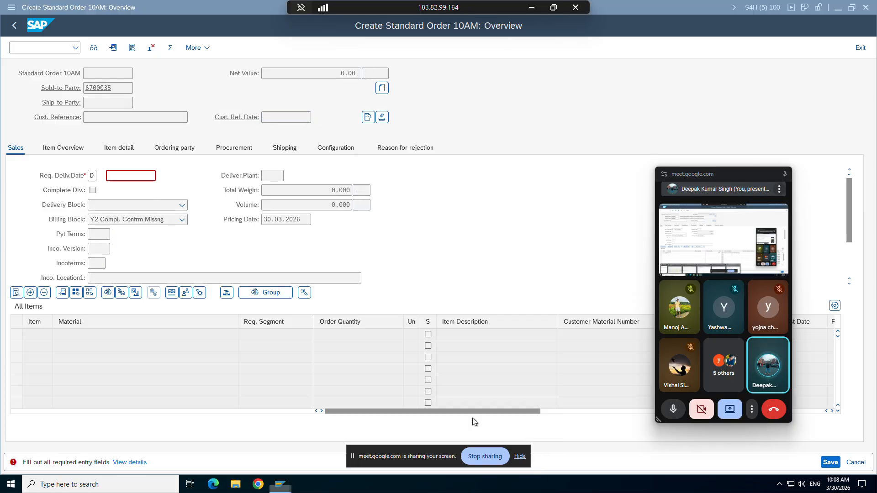
Step: Set requested delivery date 01.04.2026 from the calendar and confirm the header, filling the ship-to party
left_click(282, 119)
key("Return")
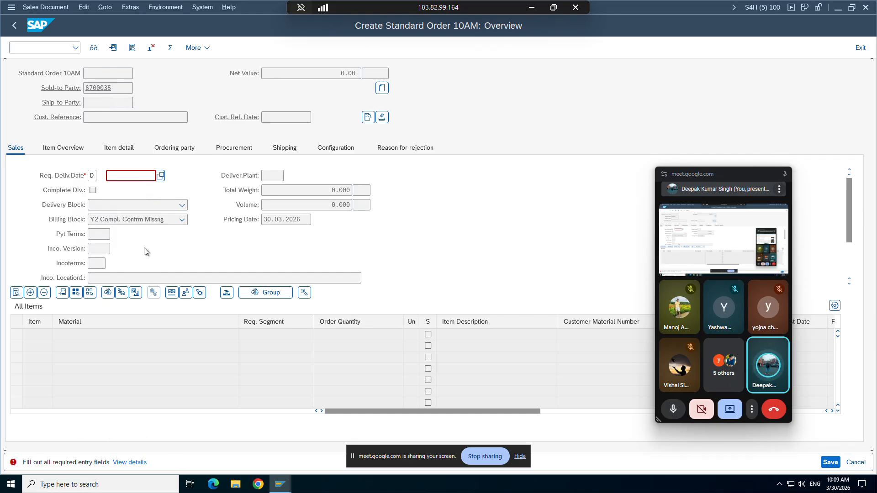
left_click(160, 176)
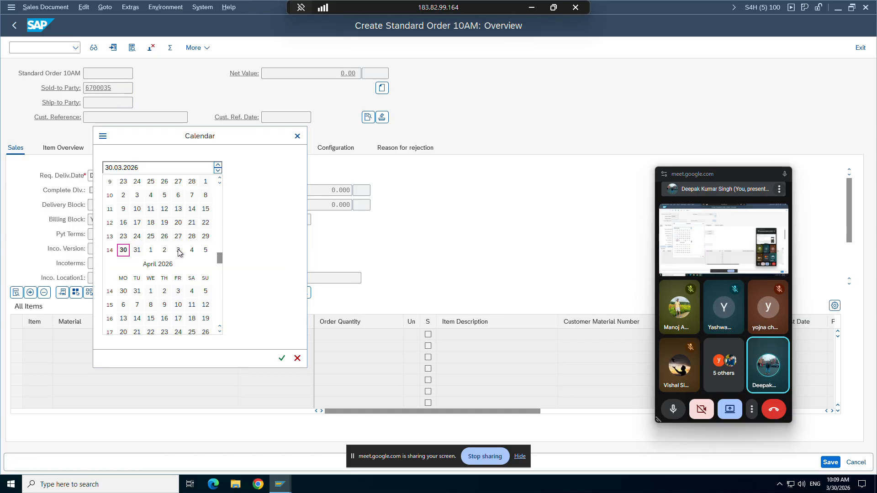
double_click(150, 293)
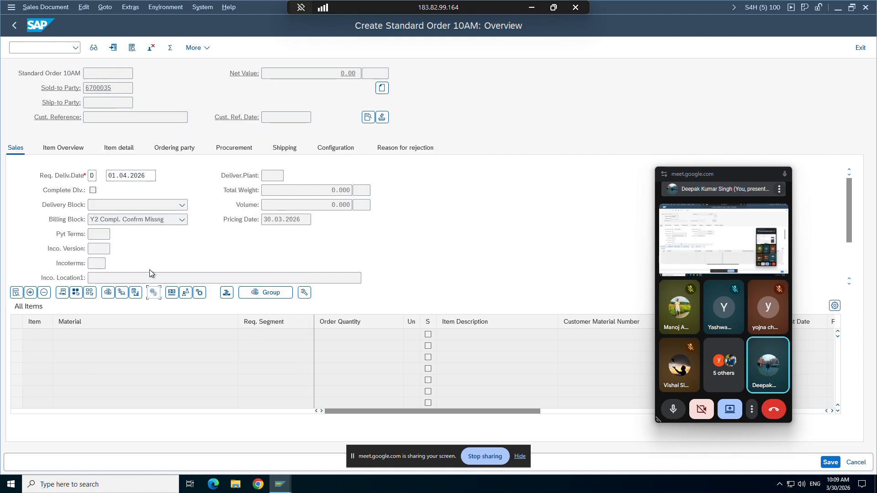
key("Return")
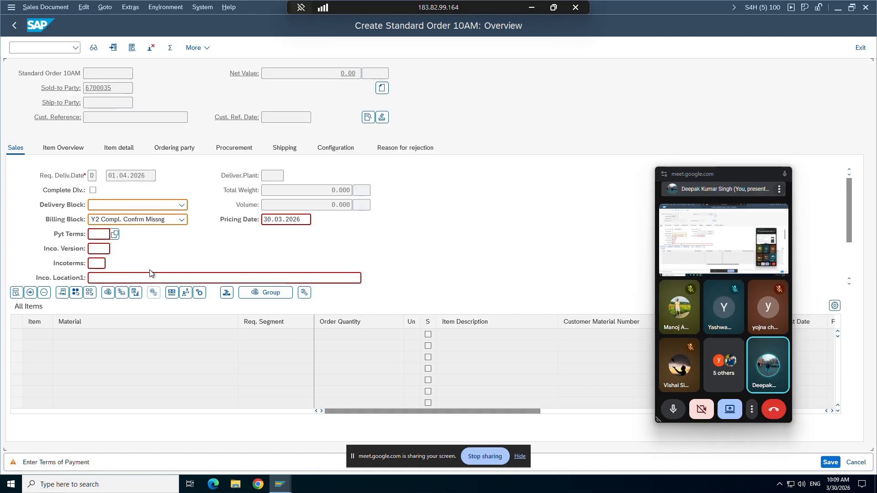
key("Return")
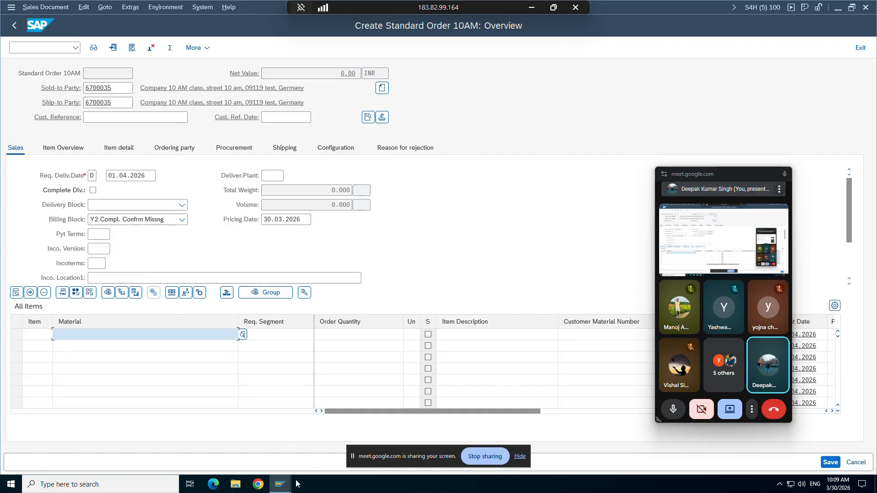
Step: Delete the Y2 billing block from sales document type ZOR9 and save it
mouse_move(280, 483)
left_click(237, 437)
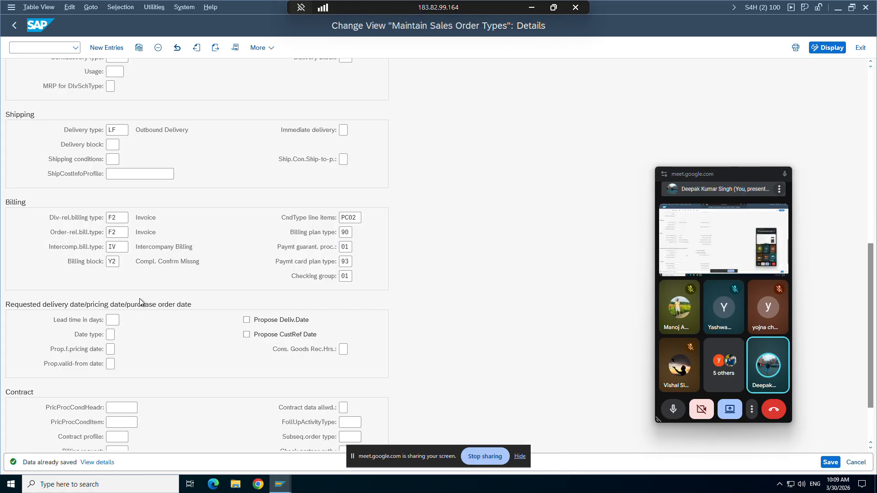
left_click(118, 262)
double_click(117, 261)
key("BackSpace")
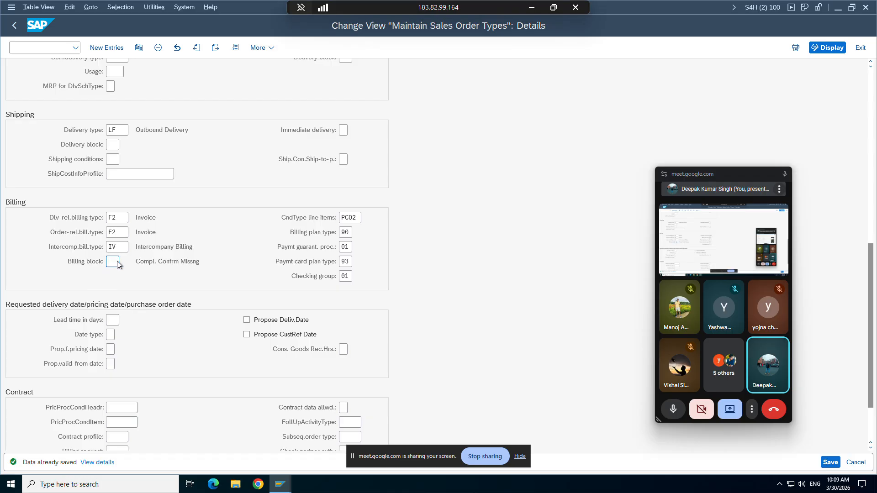
key("ctrl+s")
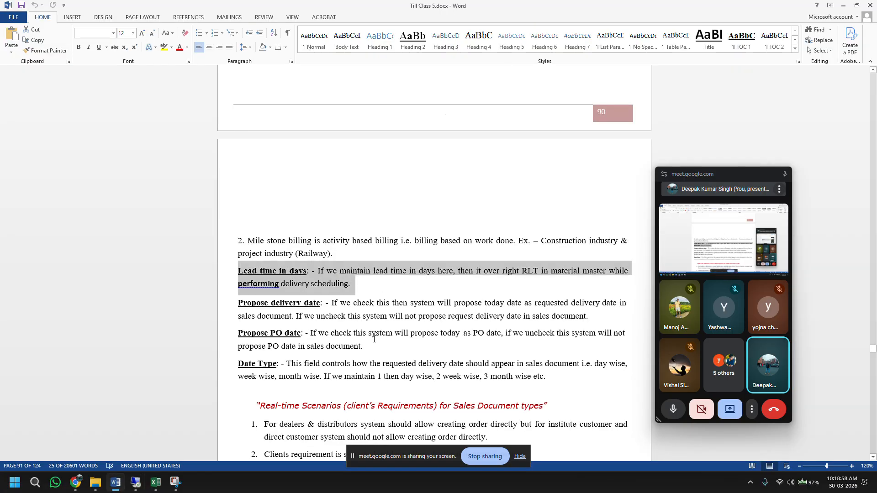
scroll(374, 339, "down", 1)
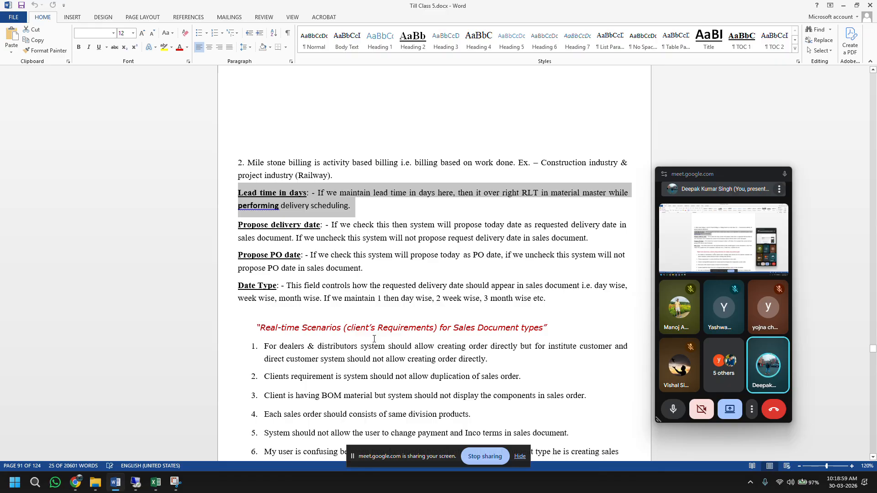
left_click_drag(549, 299, 239, 286)
scroll(356, 347, "down", 3)
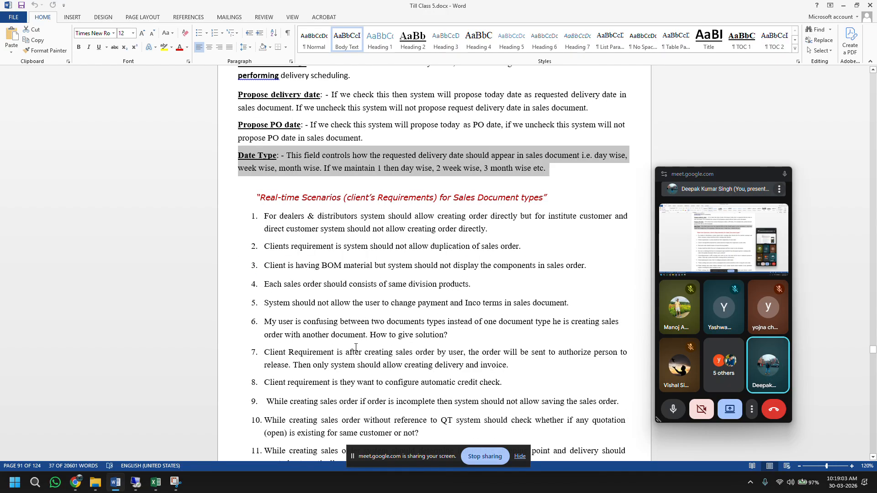
scroll(355, 347, "down", 8)
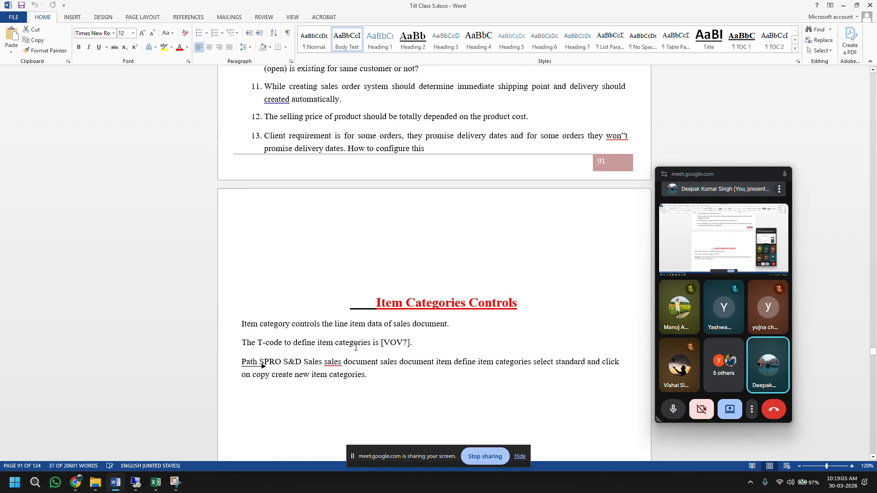
scroll(356, 347, "up", 10)
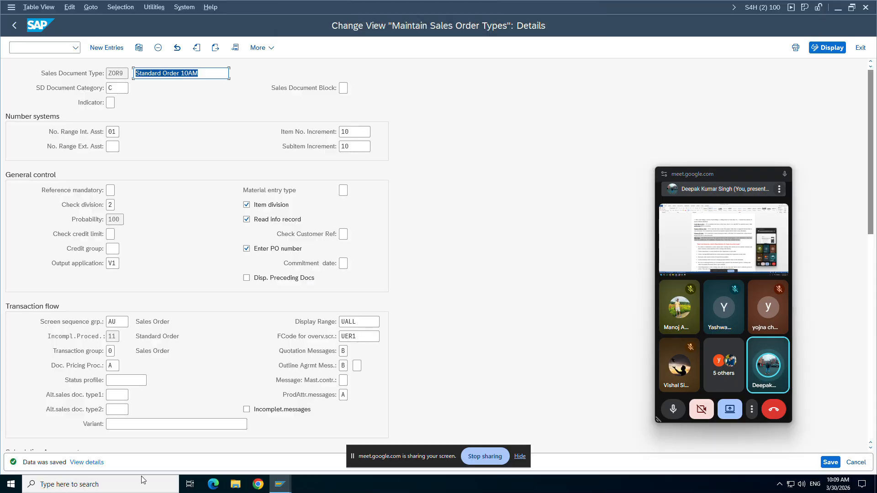
scroll(220, 363, "down", 5)
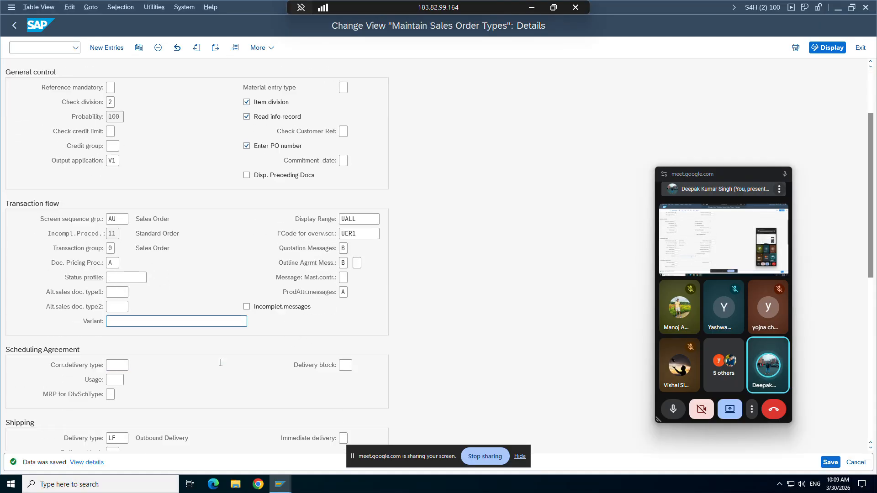
scroll(220, 362, "down", 6)
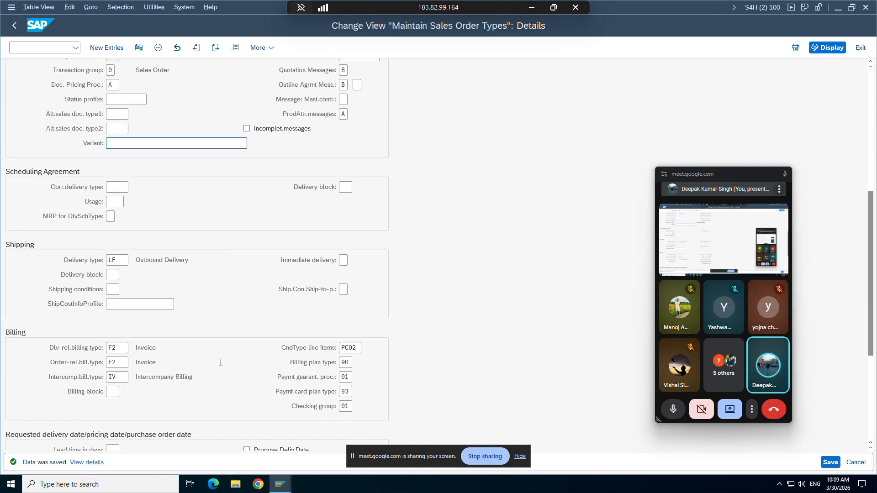
scroll(840, 387, "down", 5)
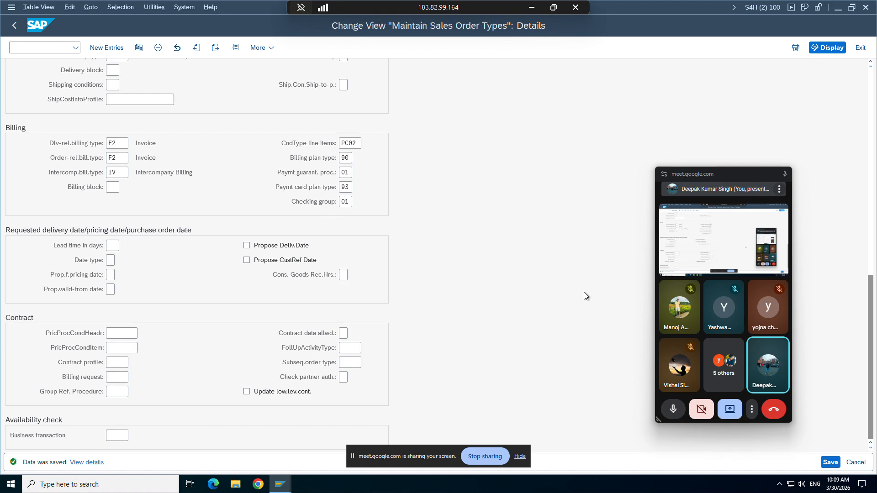
scroll(584, 291, "up", 7)
scroll(584, 292, "up", 8)
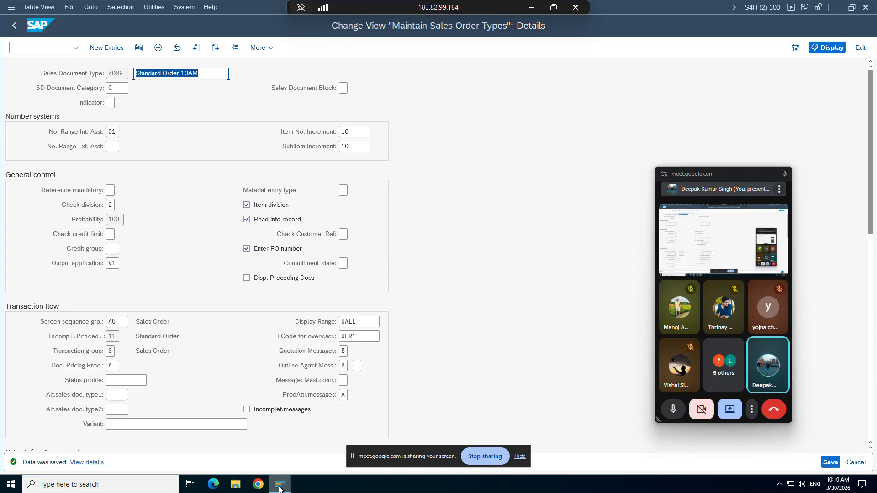
Step: Glance at the Word class notes, then return to the ZOR9 order type settings
mouse_move(280, 488)
left_click(532, 7)
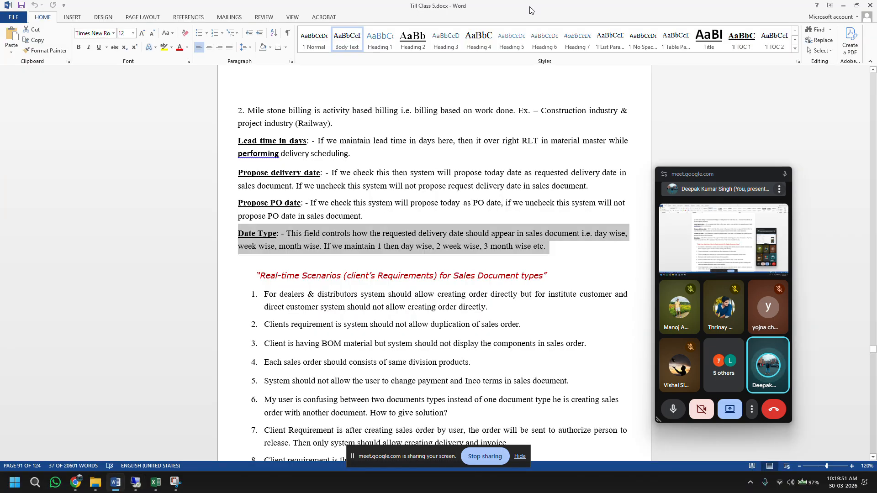
scroll(427, 312, "down", 10)
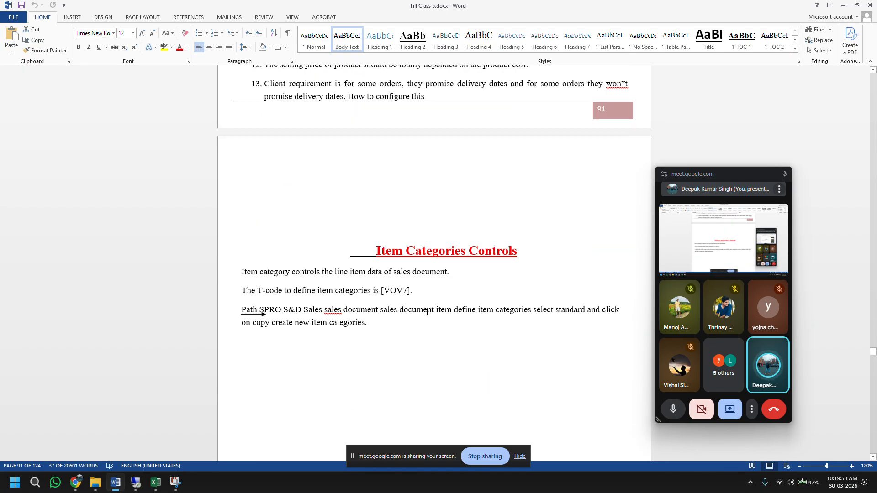
left_click(136, 482)
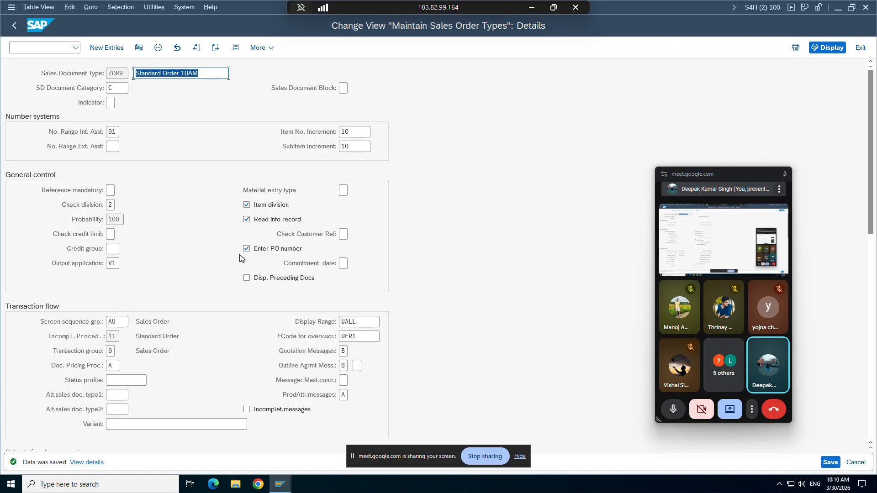
mouse_move(279, 486)
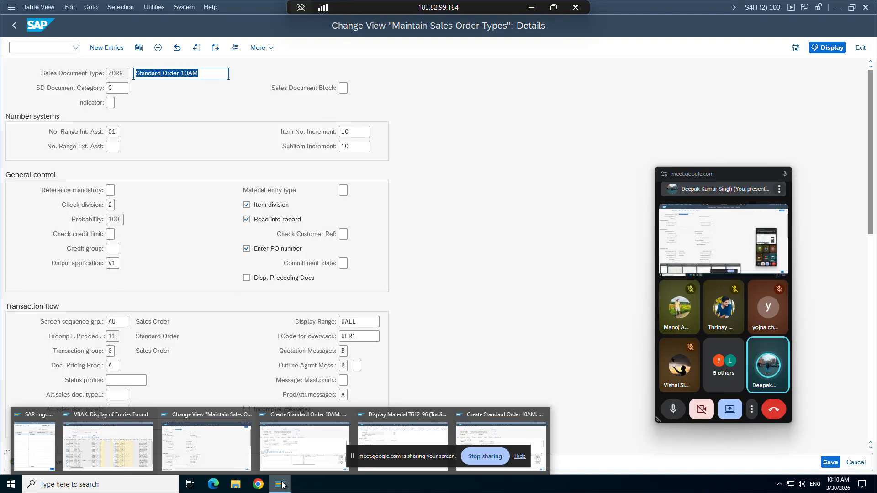
left_click(229, 435)
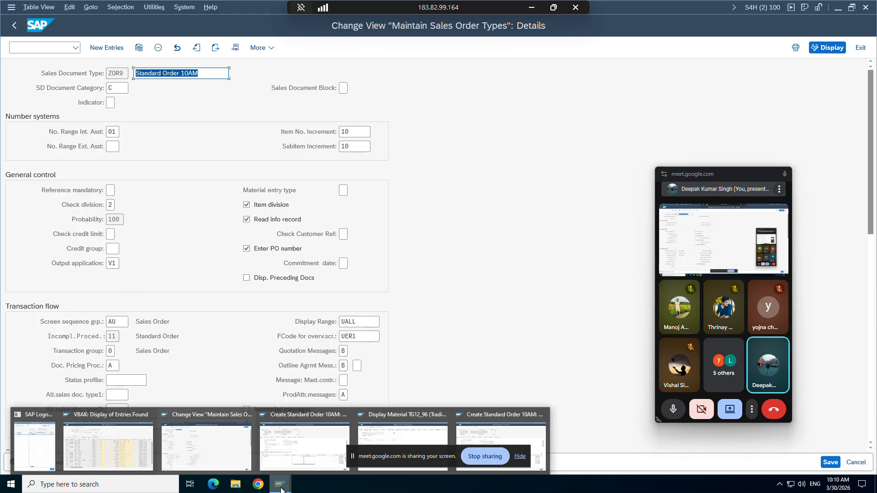
Step: Inspect item 10's item category TAN in the standard order being created
left_click(294, 444)
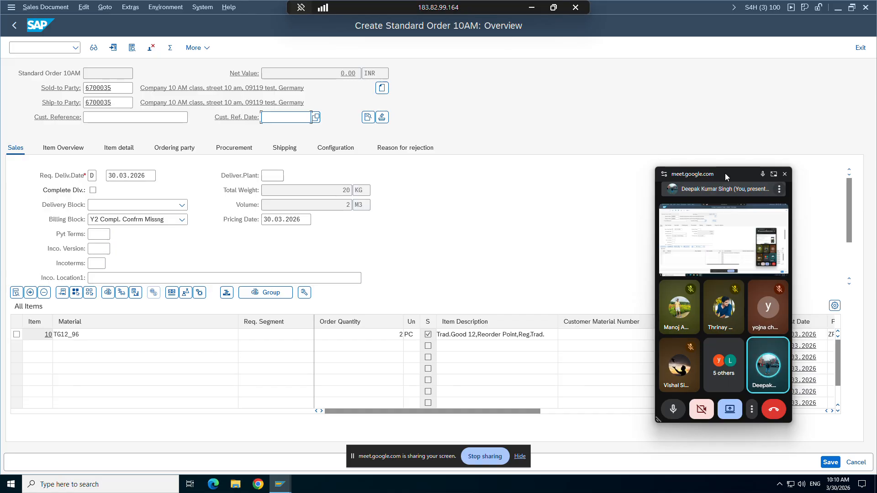
left_click_drag(726, 173, 780, 356)
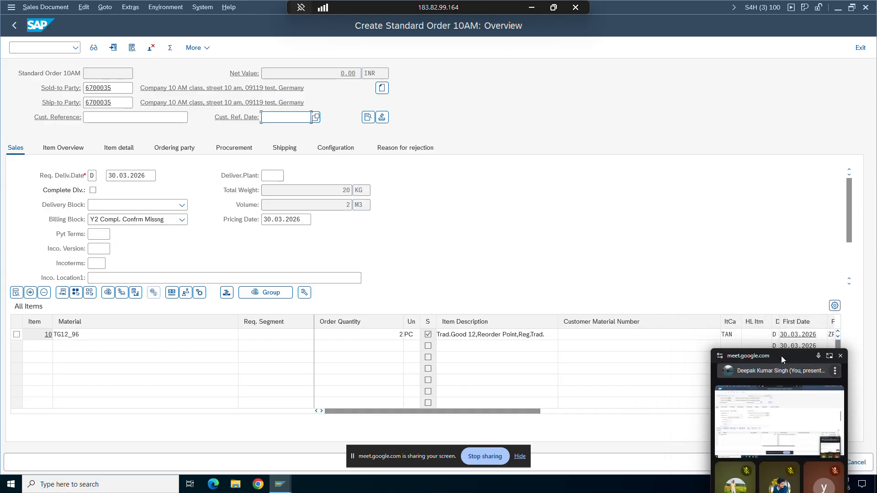
left_click(734, 334)
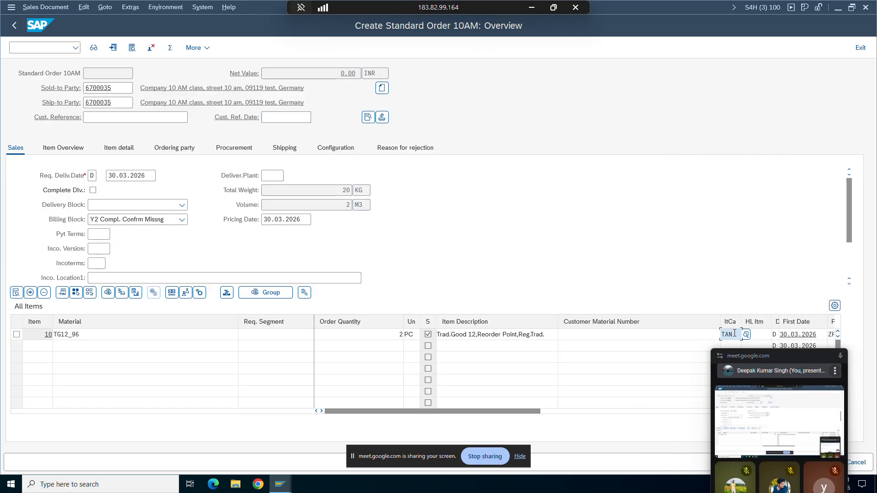
left_click(722, 335)
Step: Scroll the Word notes to the page 94 Scenarios on BOM header versus item pricing
left_click(532, 7)
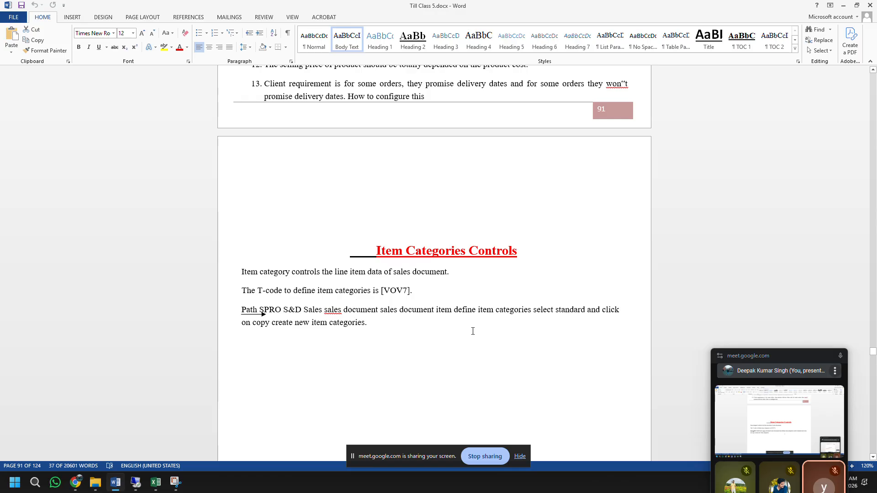
scroll(473, 331, "down", 15)
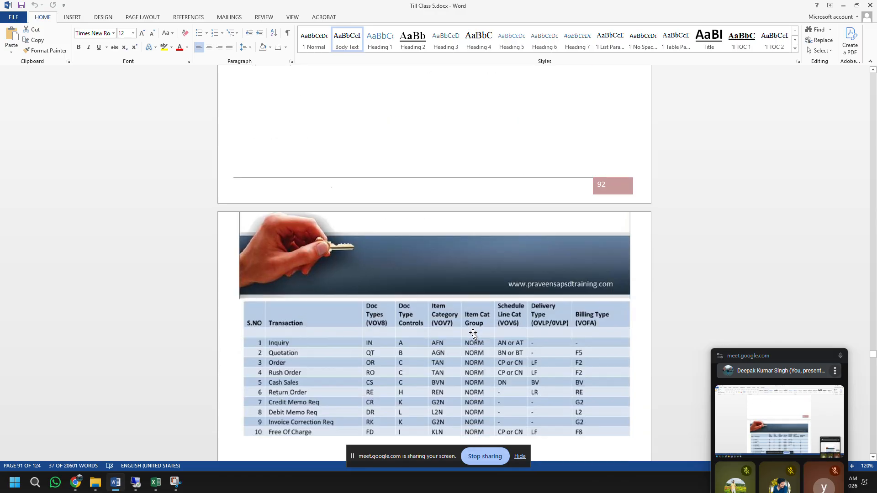
scroll(473, 335, "down", 3)
scroll(472, 335, "down", 20)
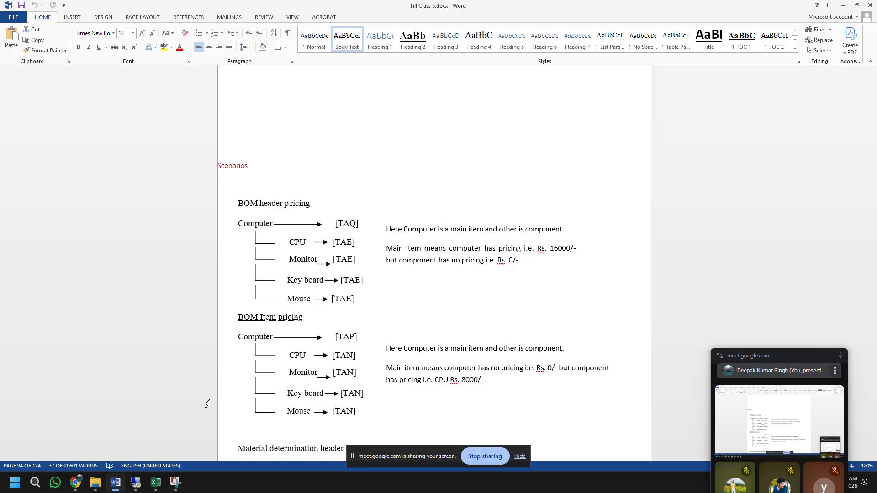
left_click_drag(786, 357, 770, 164)
Step: Close both Standard Order windows and the TG12_96 material display, leaving the VBAK list in front
mouse_move(133, 486)
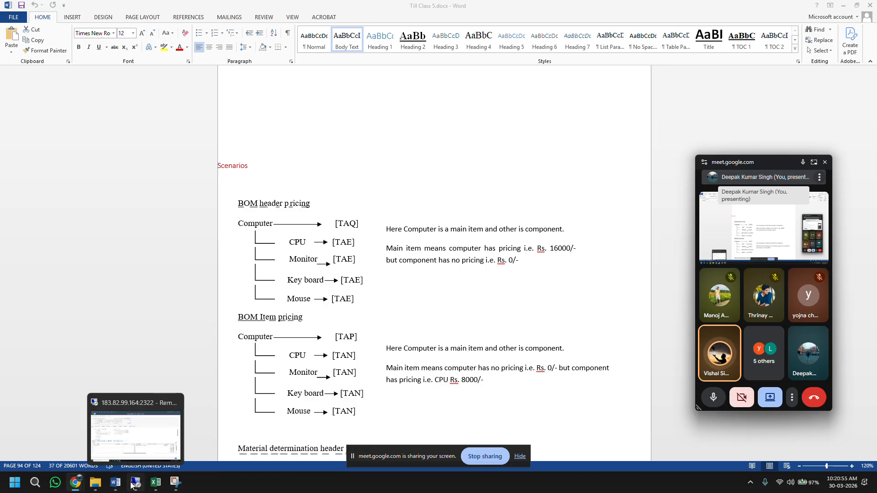
left_click(132, 486)
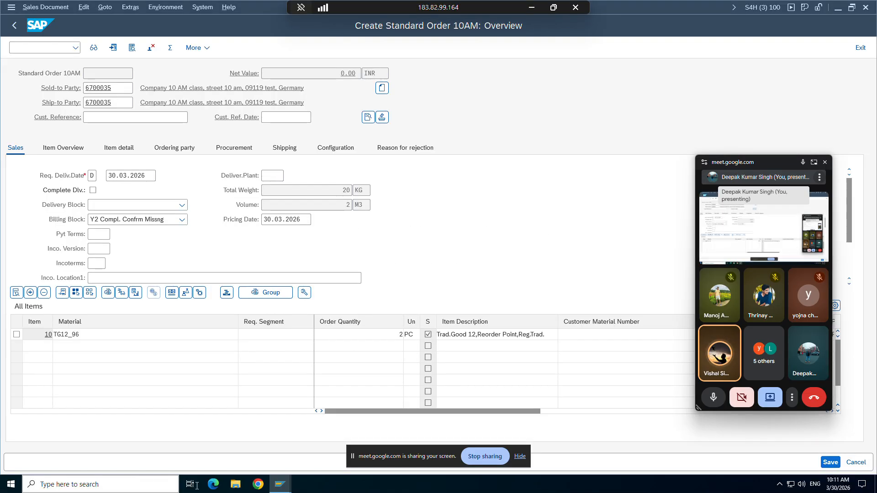
mouse_move(280, 489)
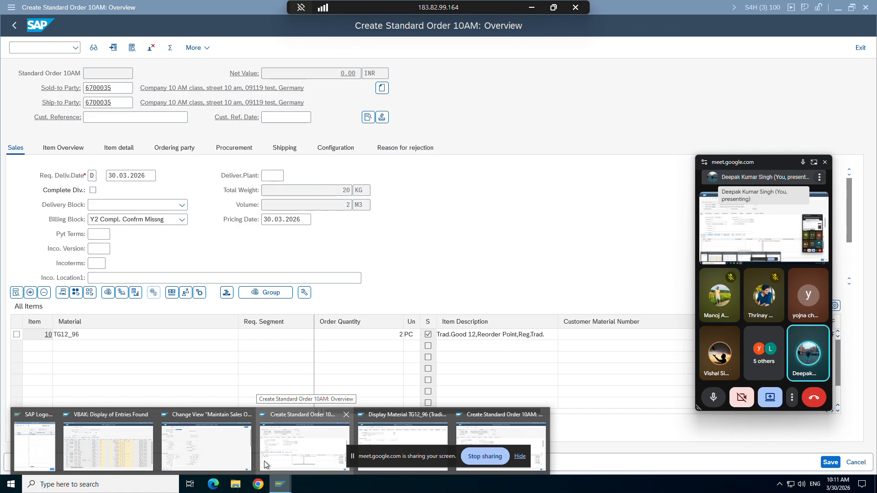
left_click(345, 415)
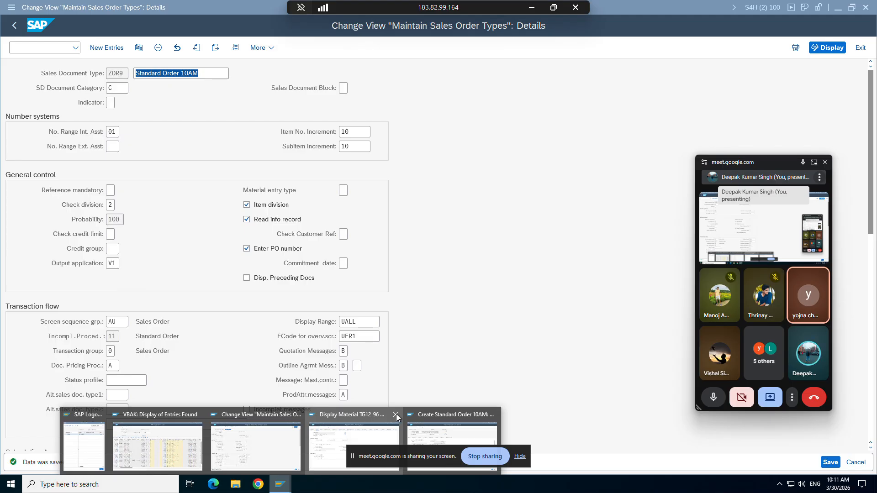
left_click(493, 416)
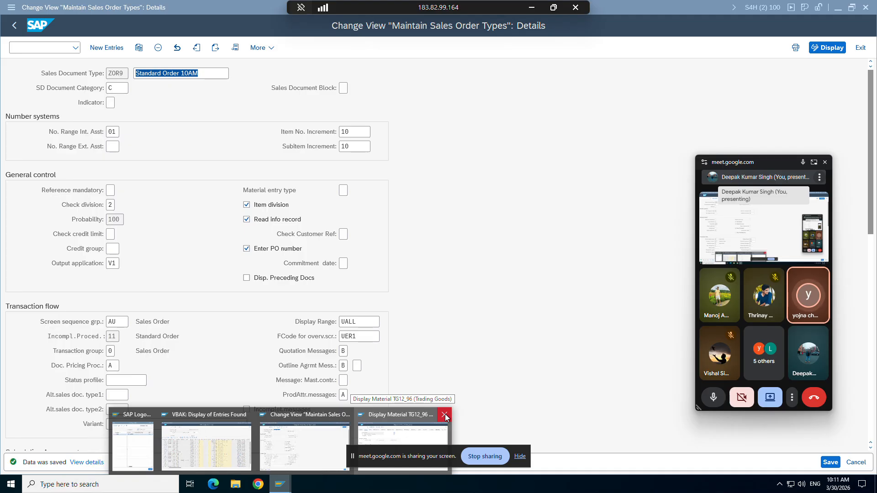
left_click(445, 414)
left_click(252, 438)
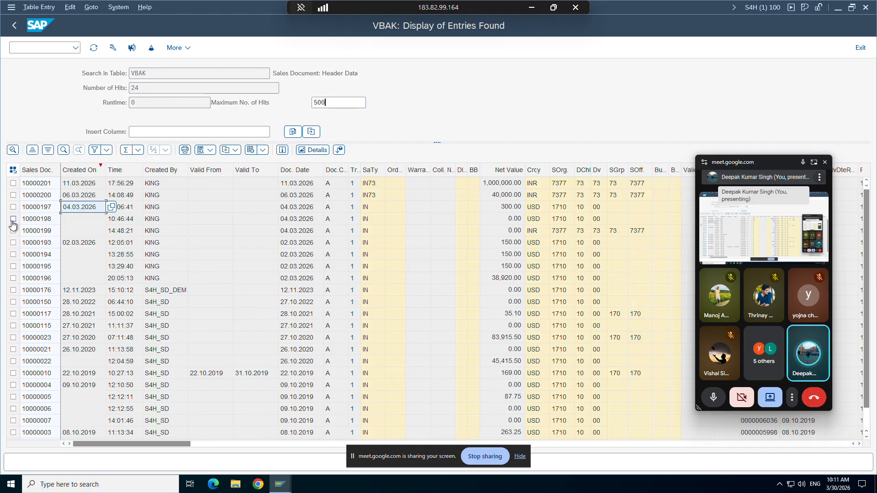
Step: Select document 10000201 in the VBAK list, return to the ZOR9 details, and start typing /nva0
left_click(35, 185)
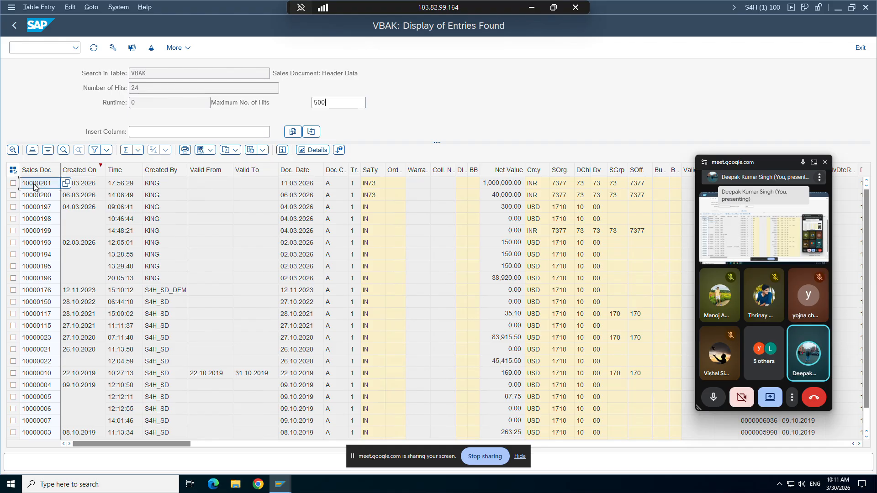
left_click(280, 484)
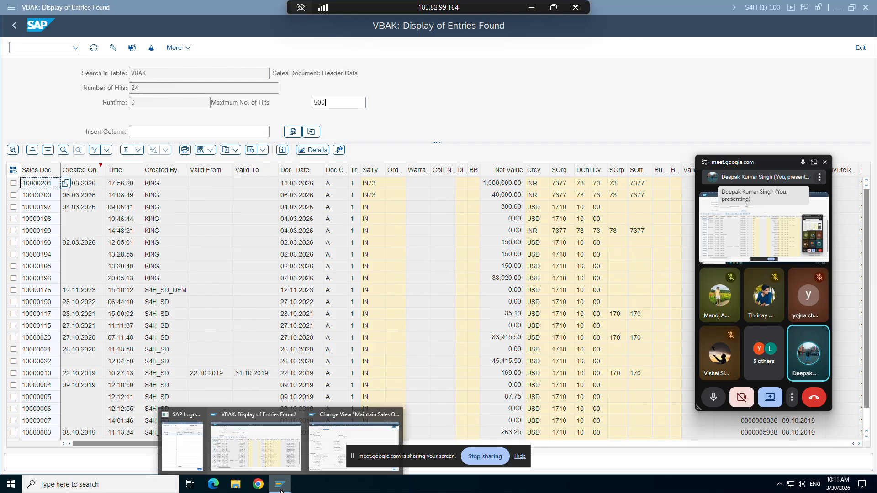
left_click(339, 432)
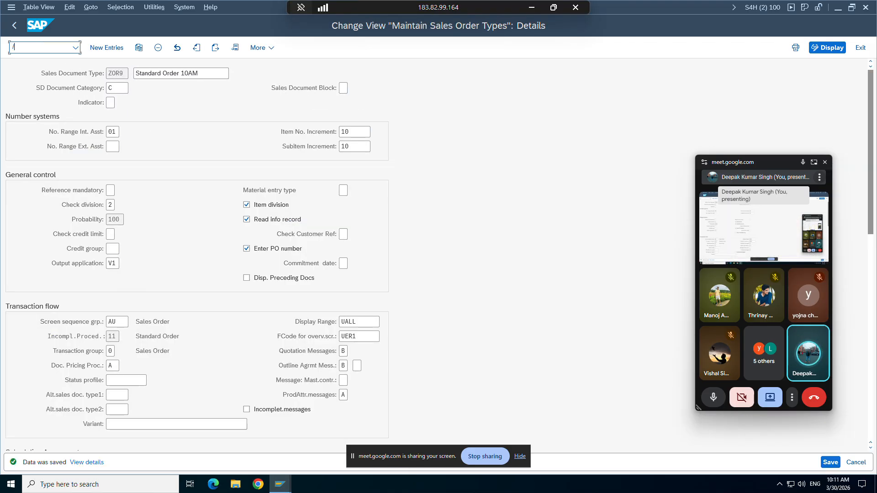
type("/nva0")
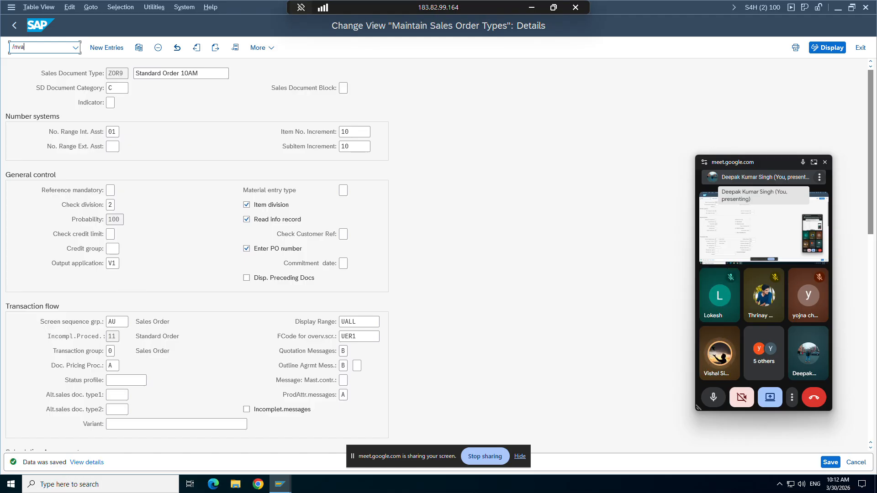
Step: Display inquiry 10000201 with VA13 and review its document flow
type("13")
key("Return")
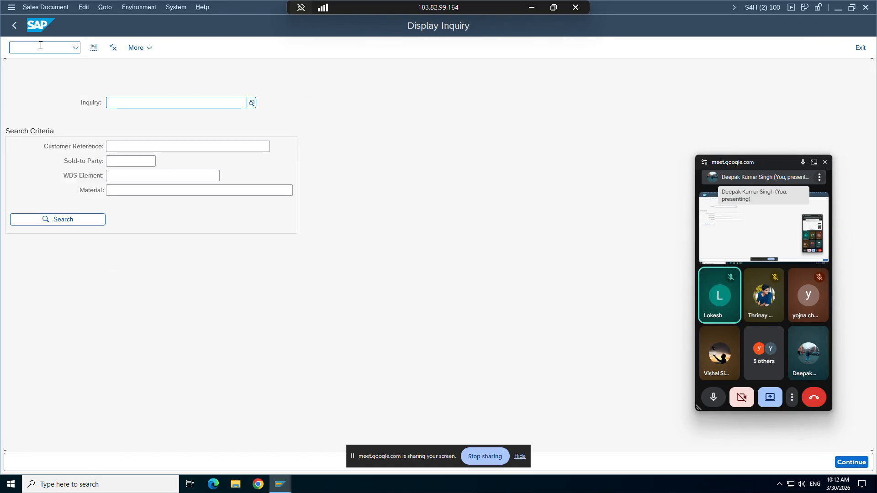
type("10000201")
key("Return")
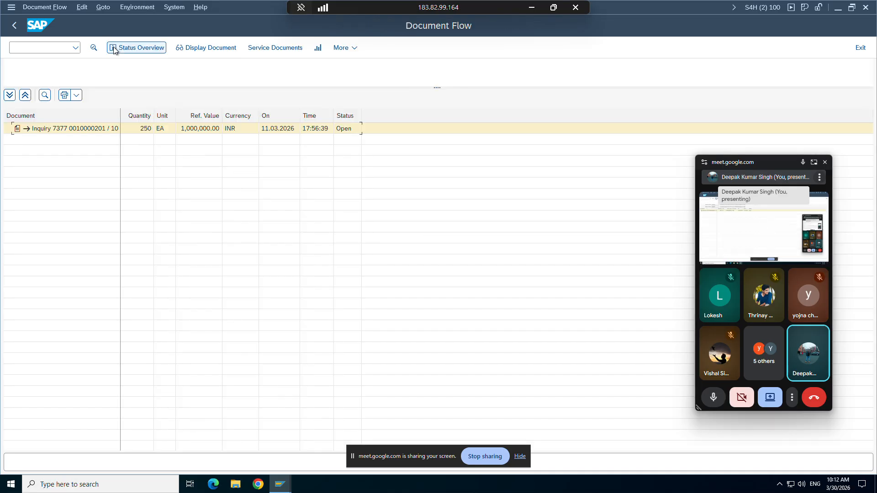
left_click(13, 29)
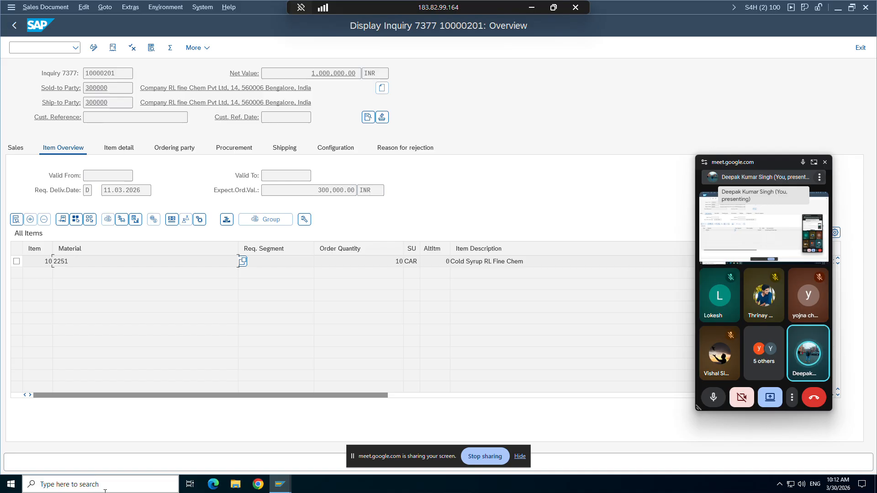
Step: Compare inquiry 10000201's sales document type with an IN inquiry in the VBAK list
mouse_move(280, 485)
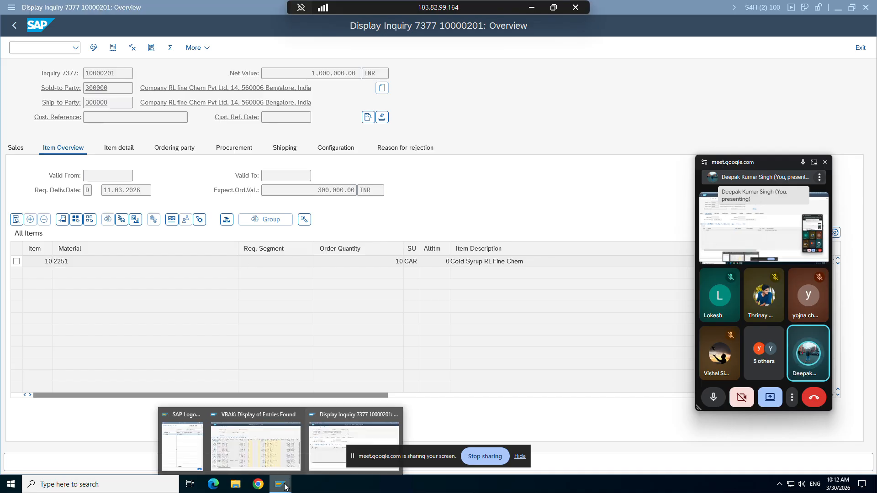
left_click(242, 455)
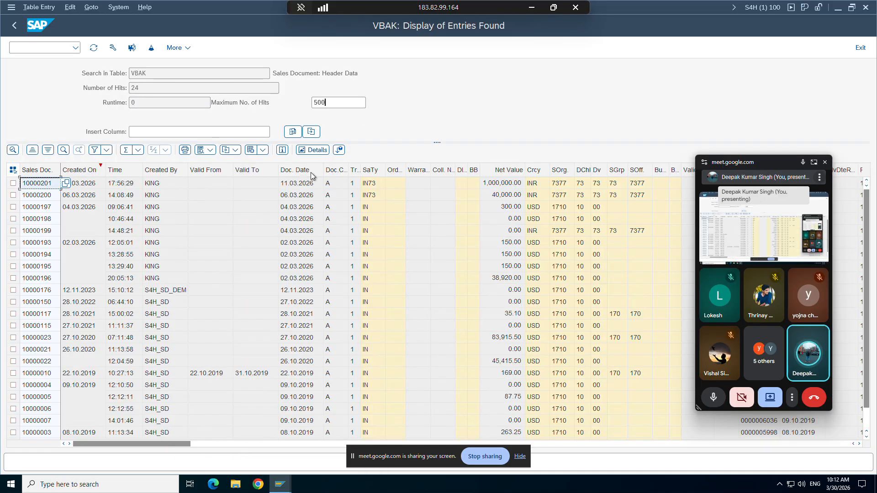
left_click(372, 187)
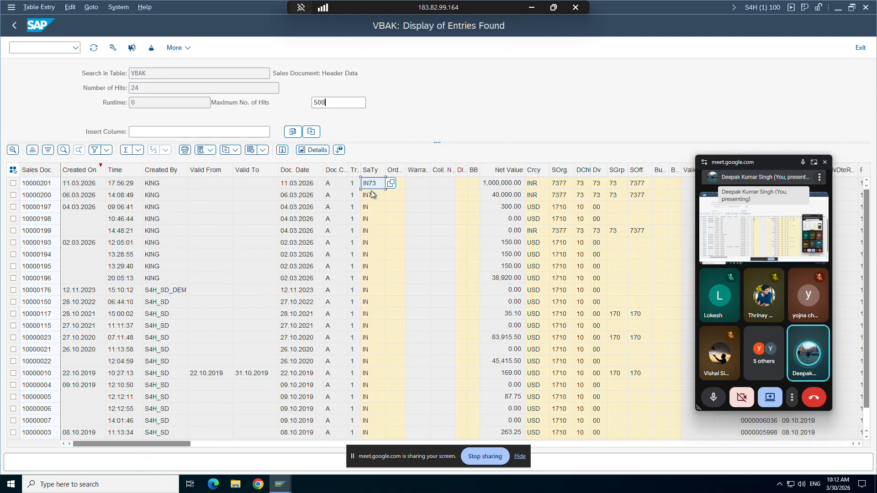
left_click(371, 207)
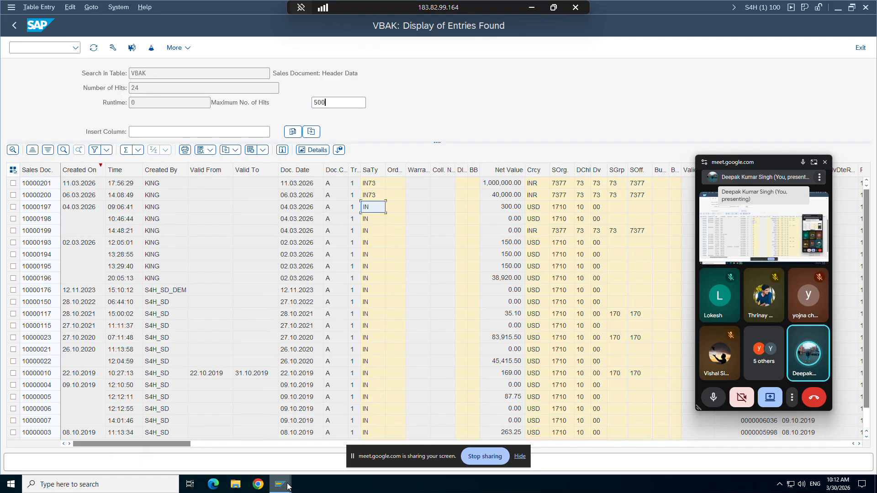
mouse_move(288, 486)
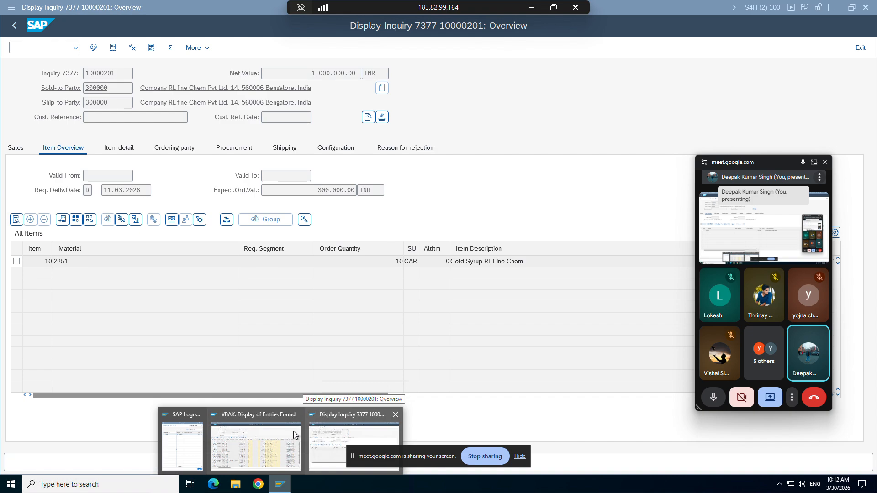
left_click(294, 435)
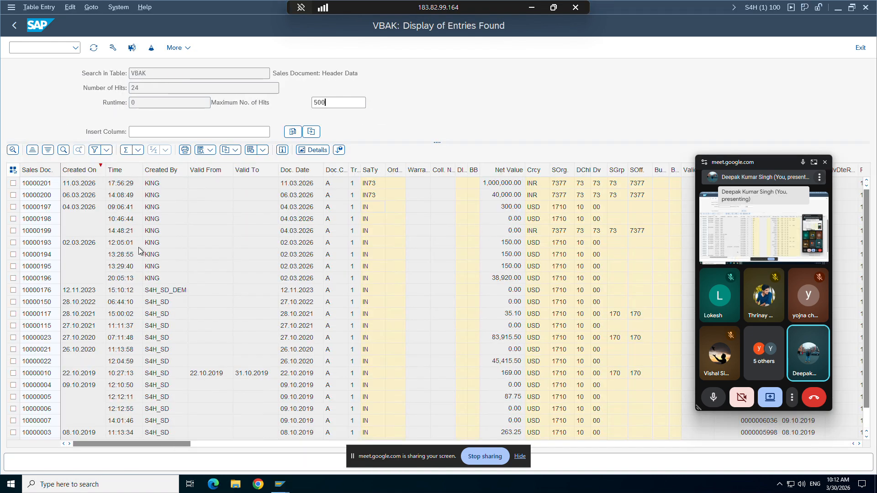
Step: Launch Customizing with /nspro
left_click(31, 46)
type("/nspro")
key("Return")
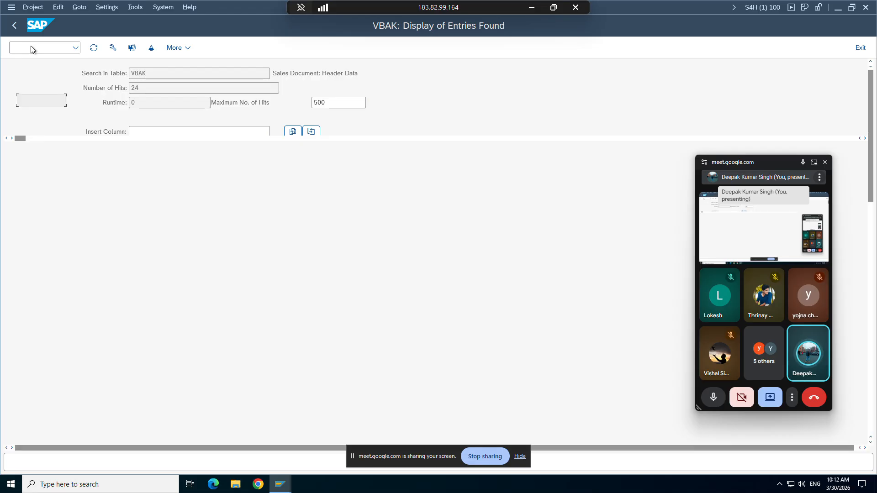
Step: Follow SAP Reference IMG to Sales > Sales Documents > Sales Document Header and run Define Sales Document Types
left_click(137, 47)
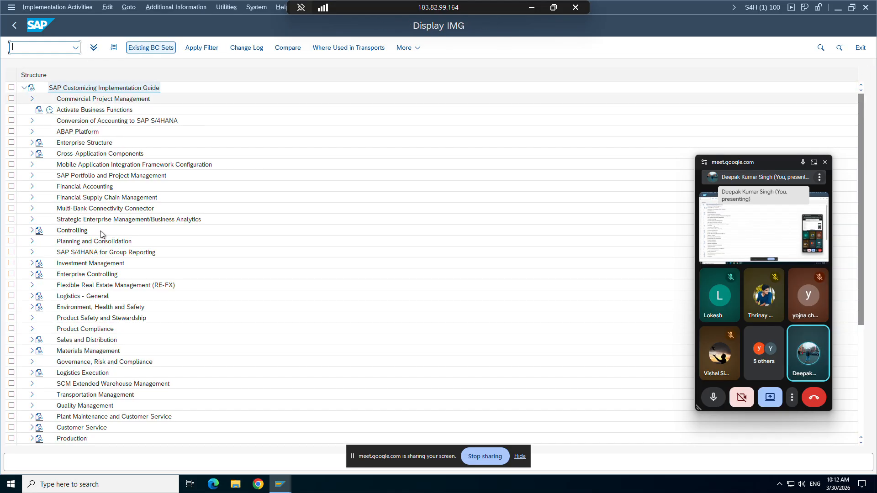
left_click(31, 339)
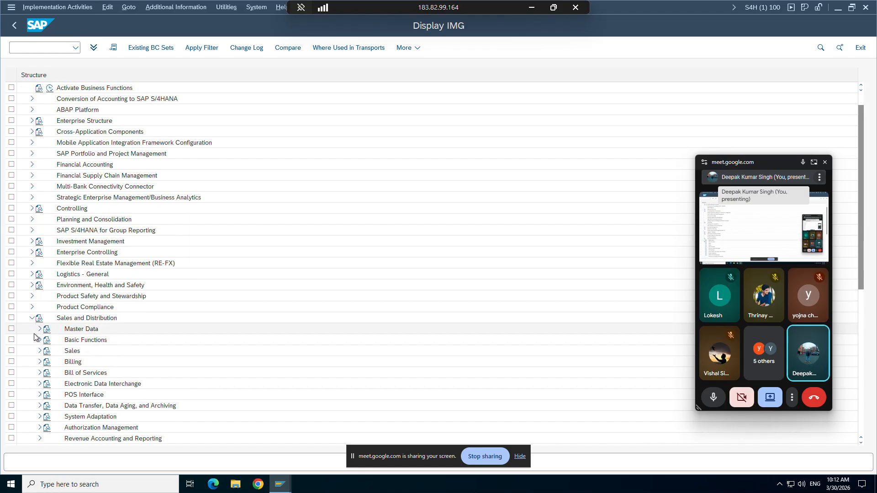
left_click(39, 339)
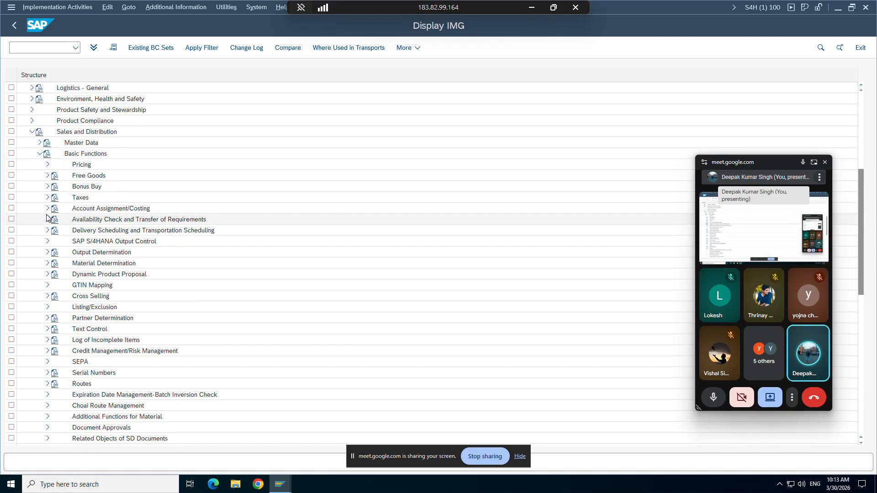
scroll(46, 218, "down", 2)
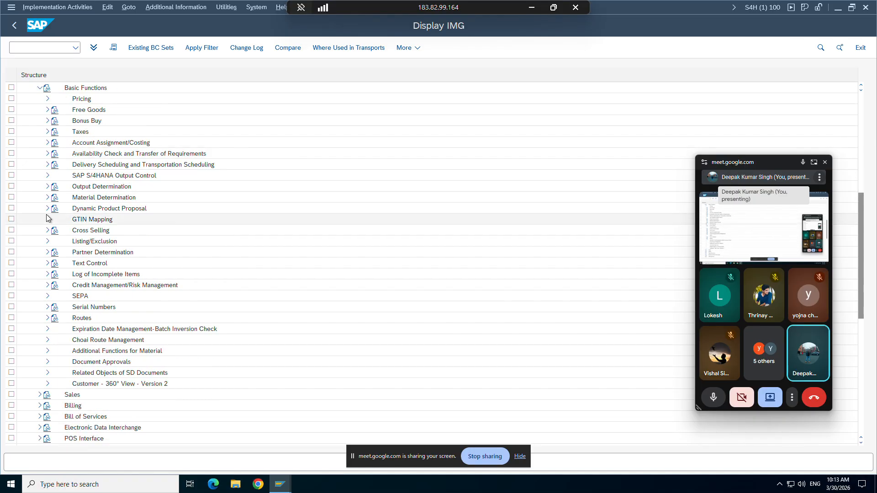
left_click(39, 394)
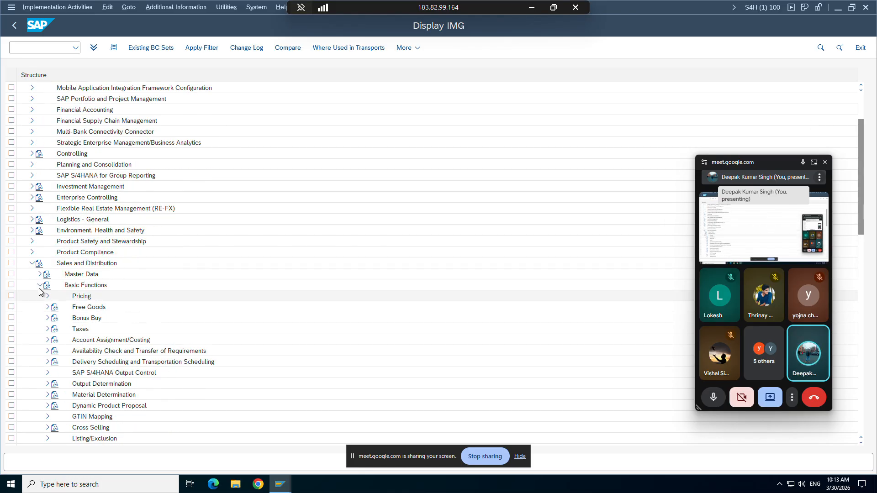
left_click(40, 285)
left_click(48, 307)
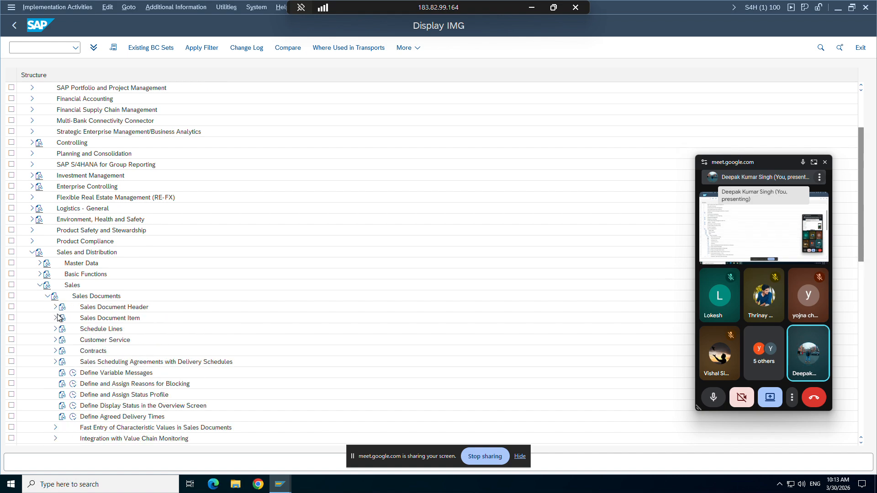
left_click(55, 307)
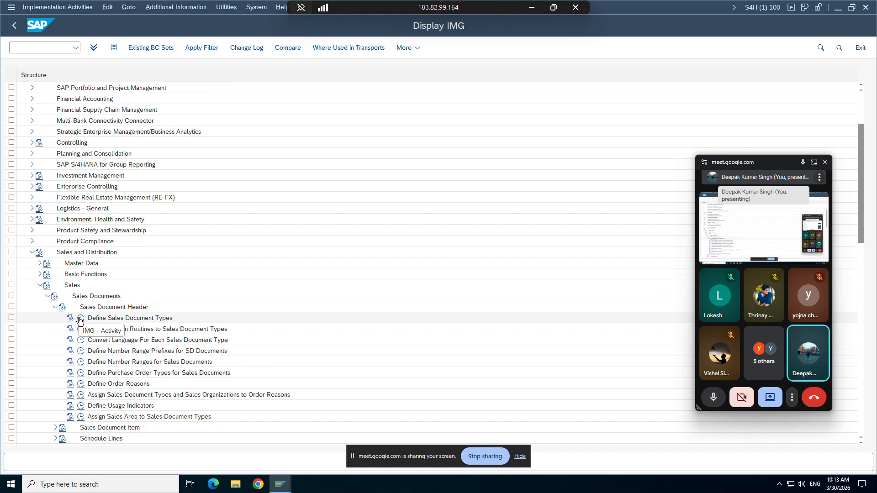
left_click(80, 318)
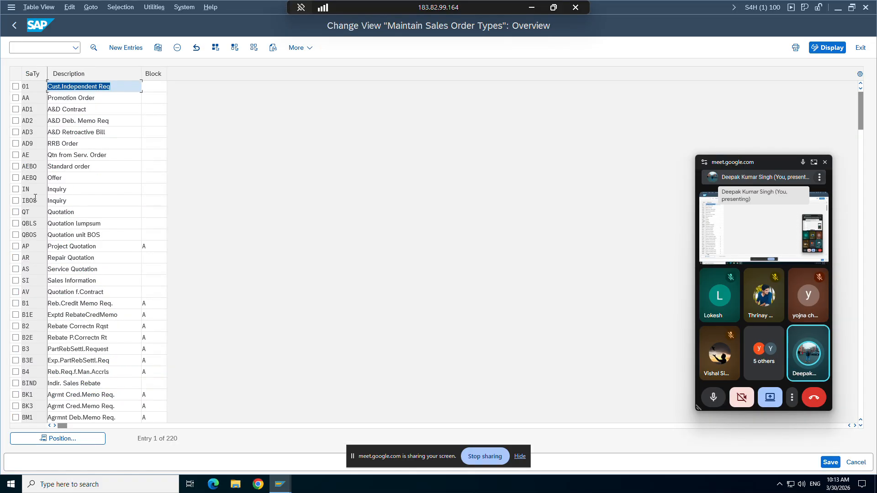
Step: Copy the IN Inquiry type as new type ZIN9 with description Inquiry_test
left_click(15, 189)
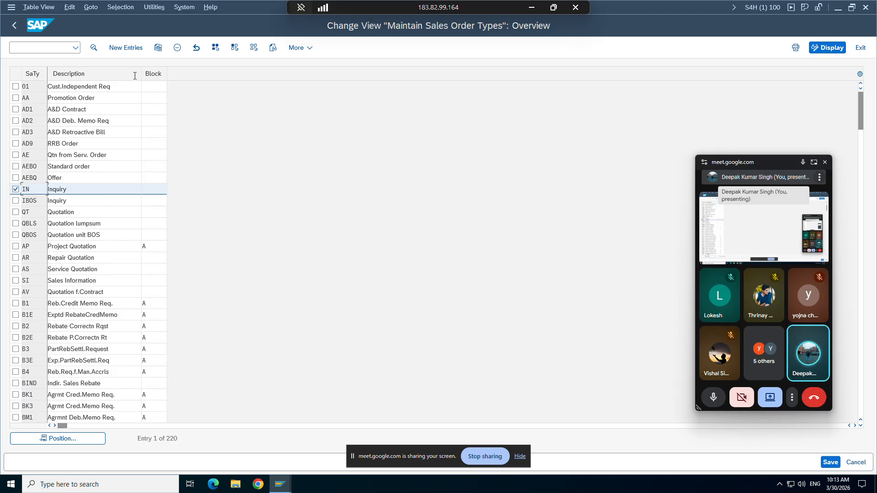
left_click(158, 50)
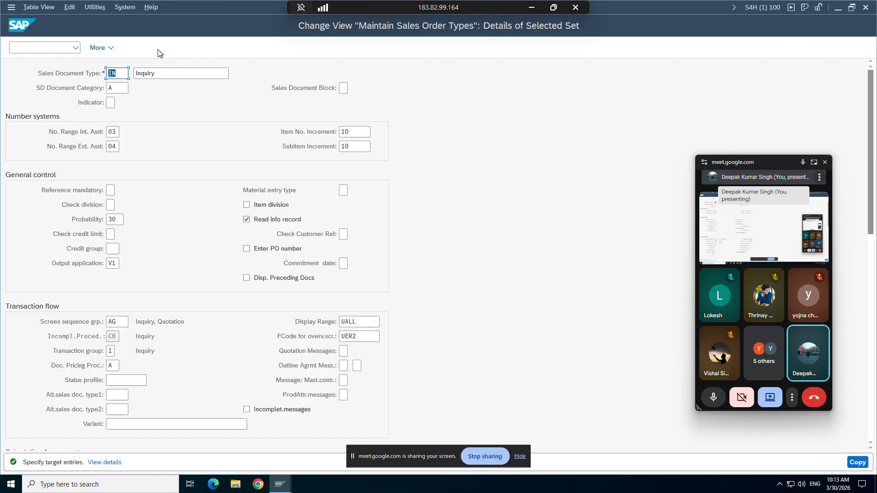
left_click(113, 74)
key("Right")
key("Right")
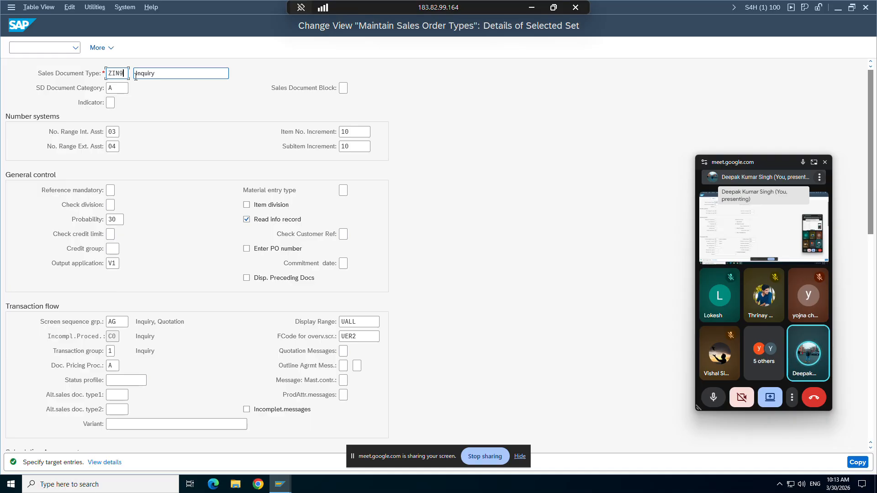
left_click(160, 76)
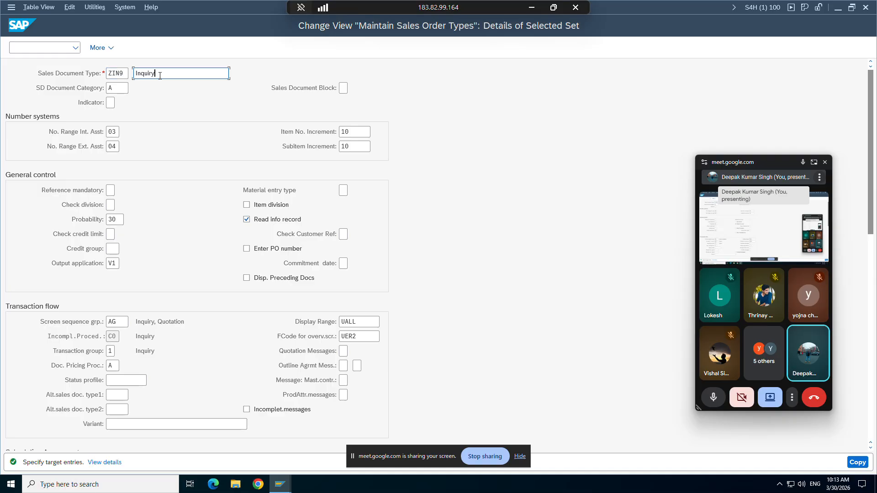
type("_test")
key("ctrl+s")
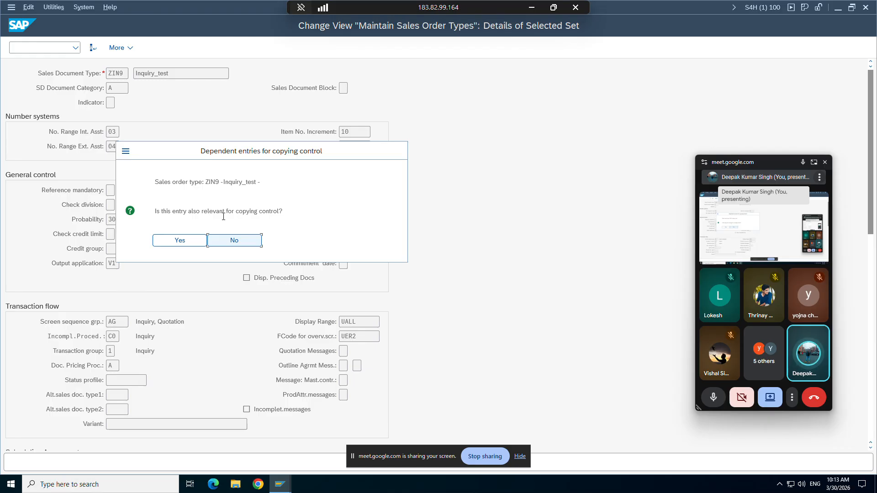
Step: Copy the dependent entries, save ZIN9 under a customizing request, and show the overview
left_click(185, 237)
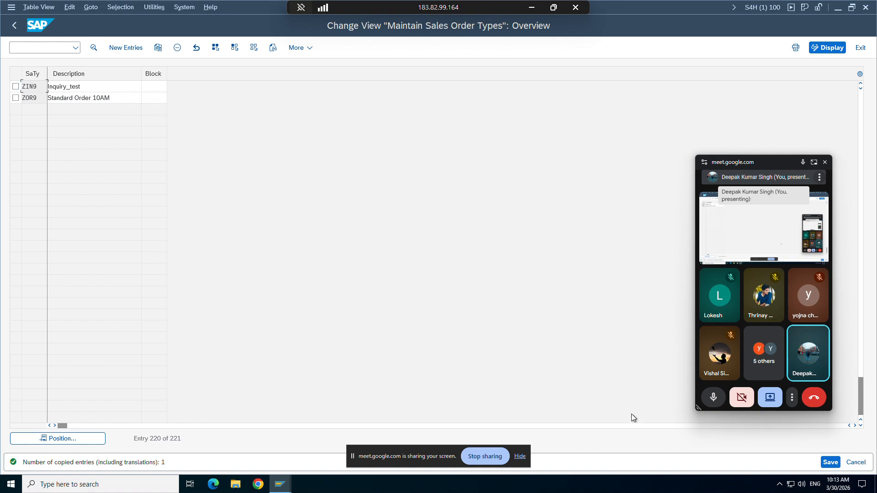
left_click(831, 462)
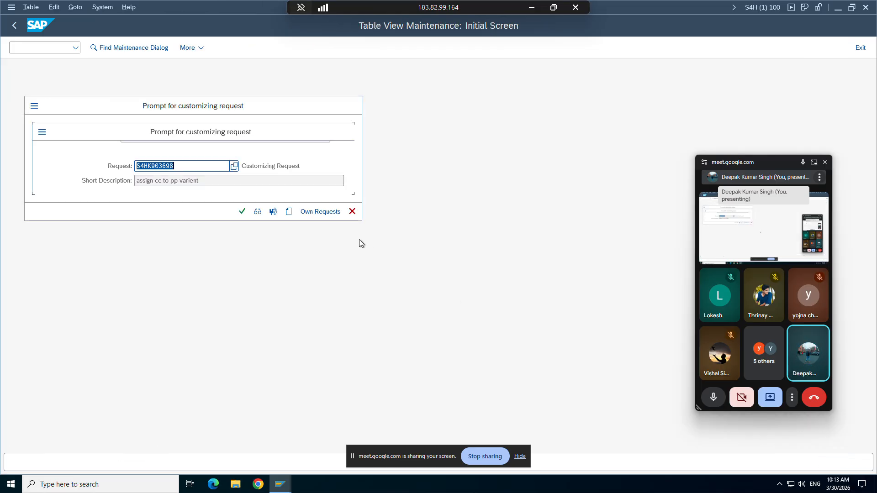
left_click(241, 212)
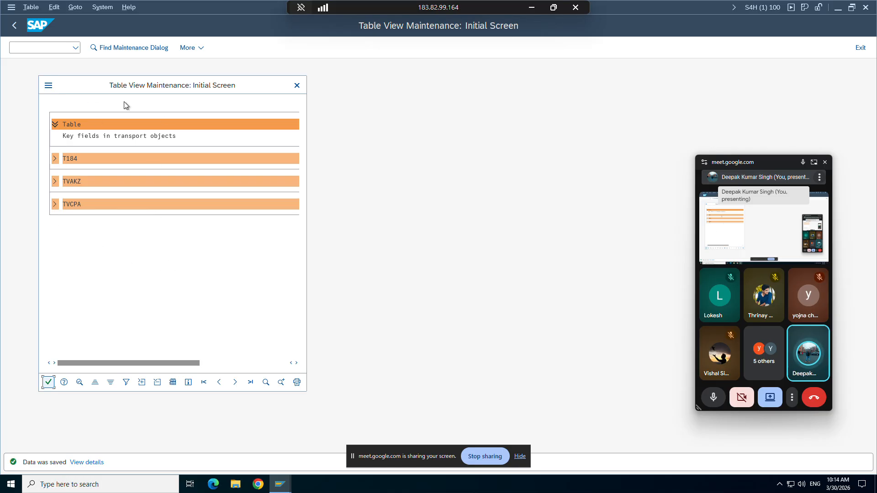
left_click(49, 382)
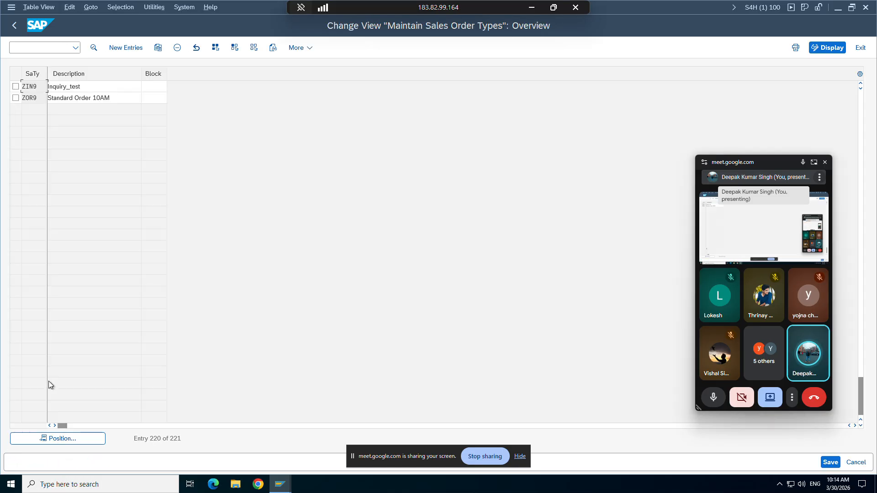
Step: Note Enq in C8 and ZIN9 in C9 of Configuration.xlsx, then return to SAP
left_click(531, 8)
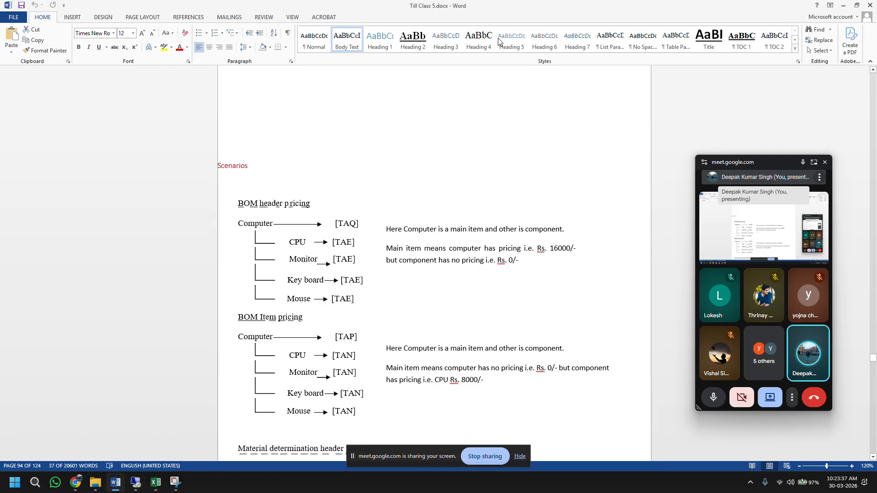
left_click(156, 481)
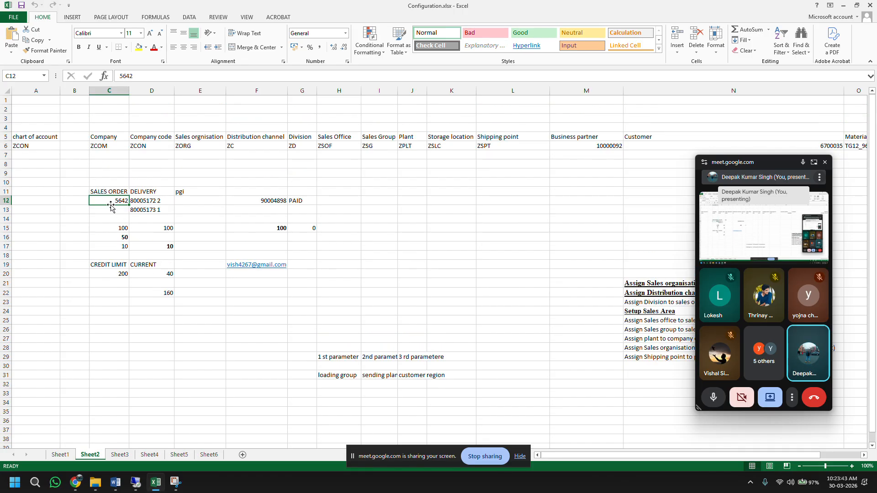
left_click(101, 162)
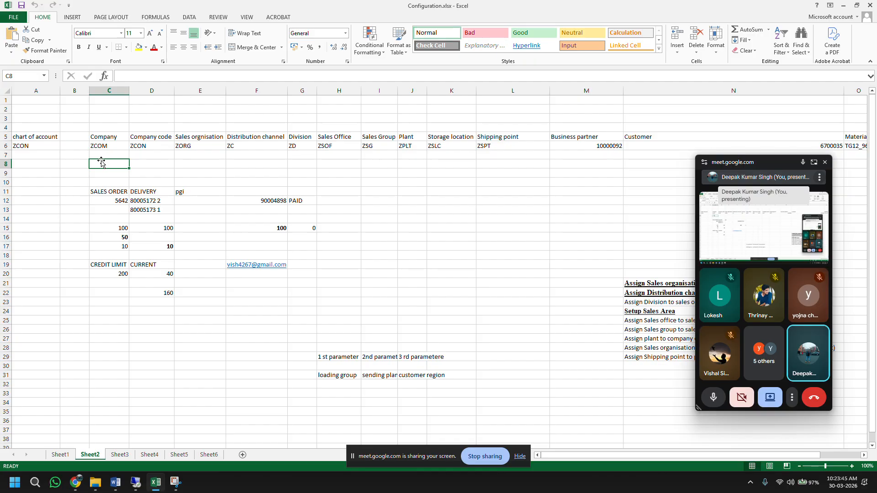
type("Enq")
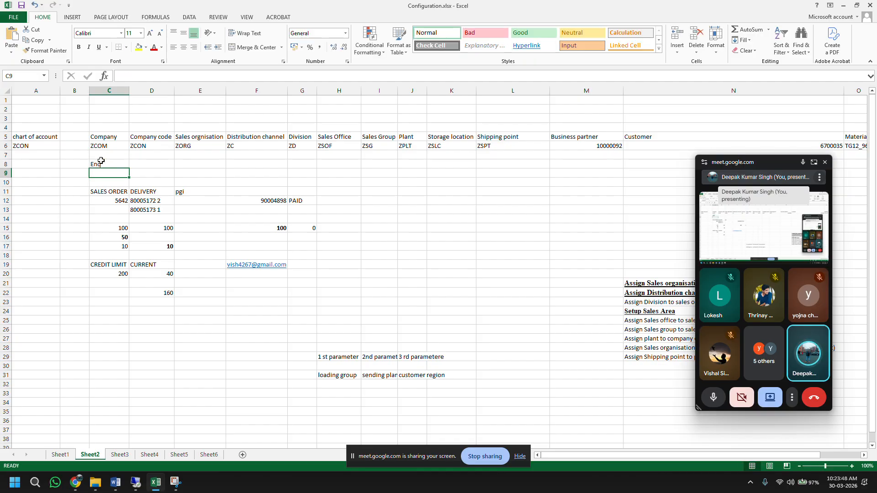
key("Return")
type("ZI")
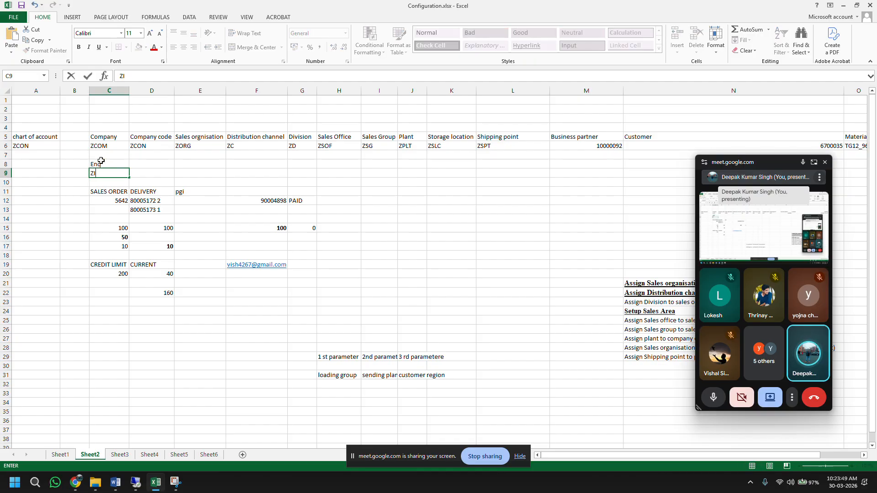
type("N9")
key("Return")
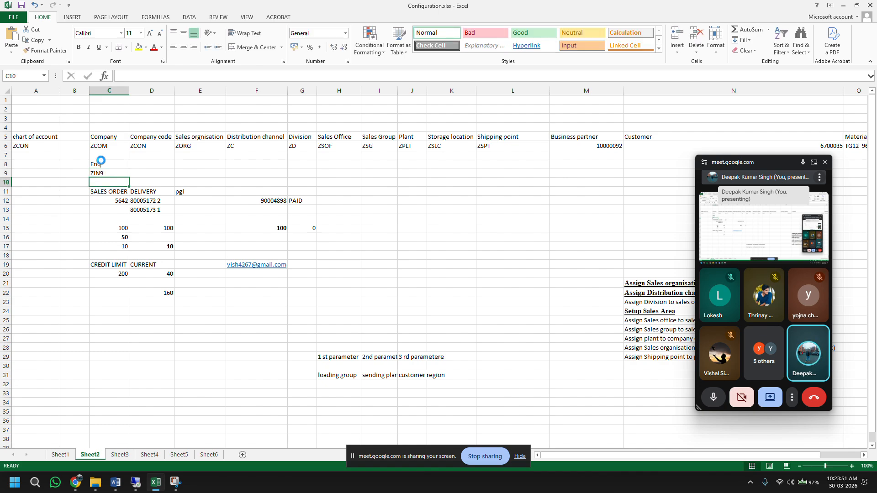
left_click(135, 482)
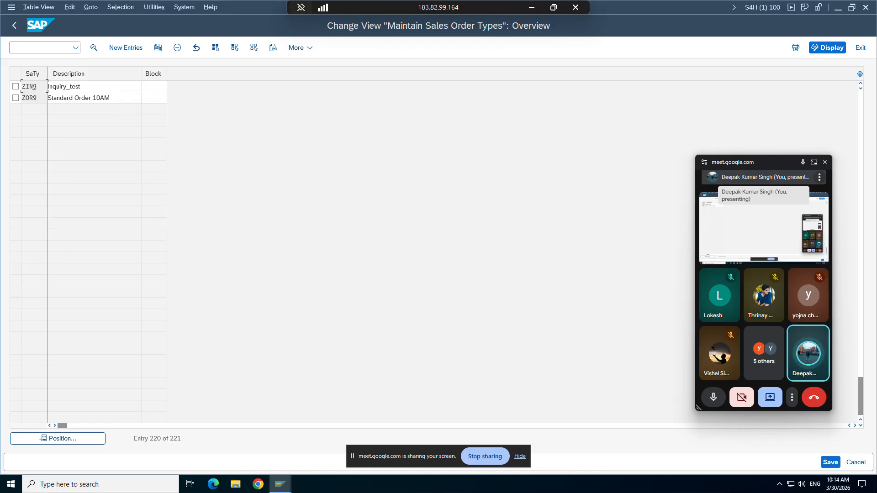
Step: Start a new inquiry with /nva11 using inquiry type ZIN9
mouse_move(280, 482)
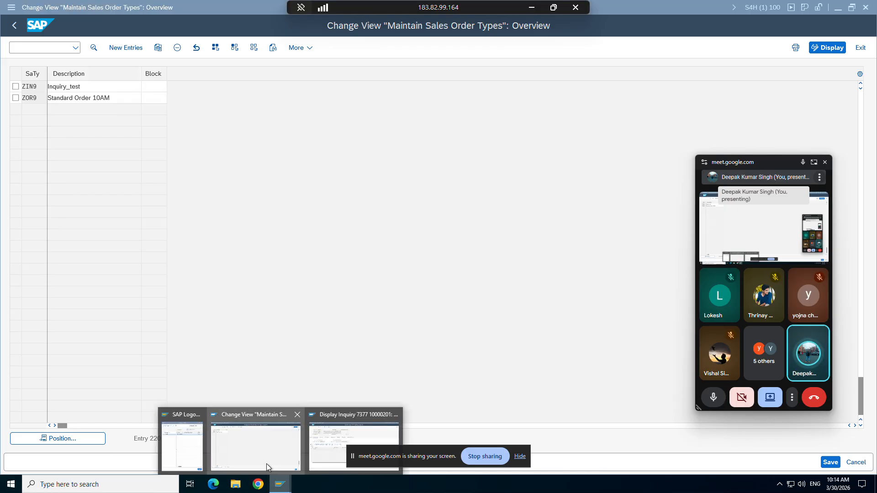
left_click(331, 434)
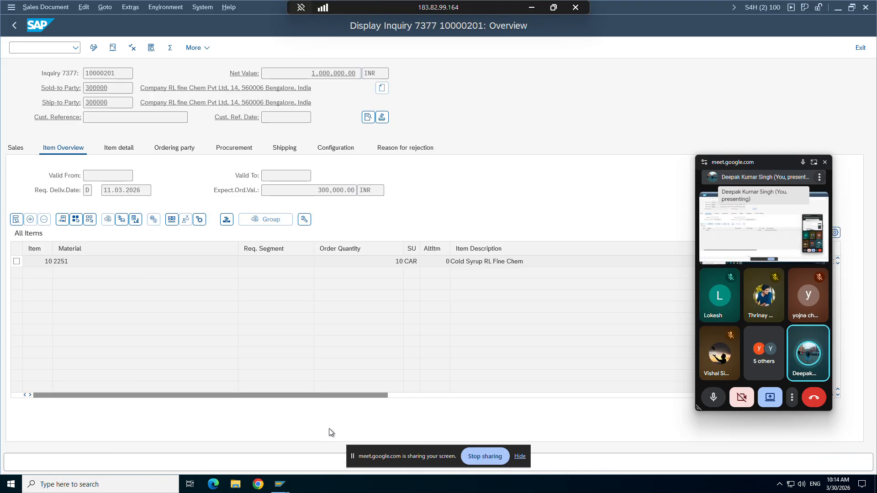
left_click(24, 47)
type("/nva")
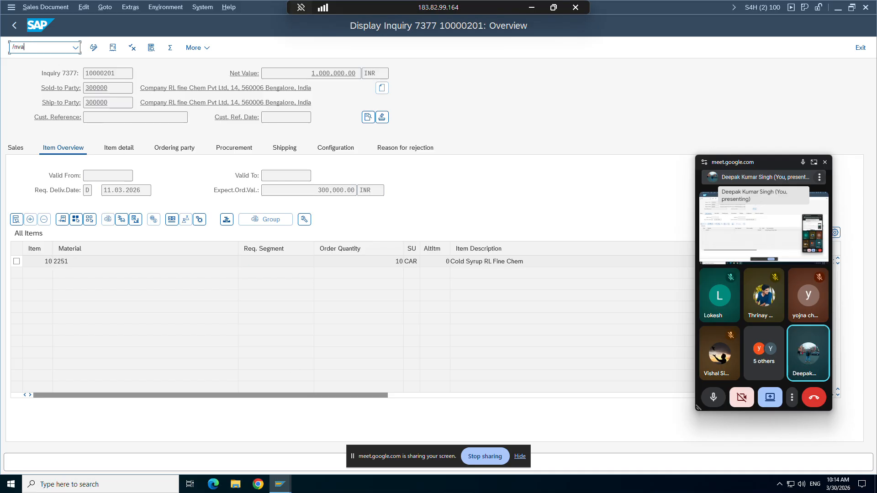
type("11")
key("Return")
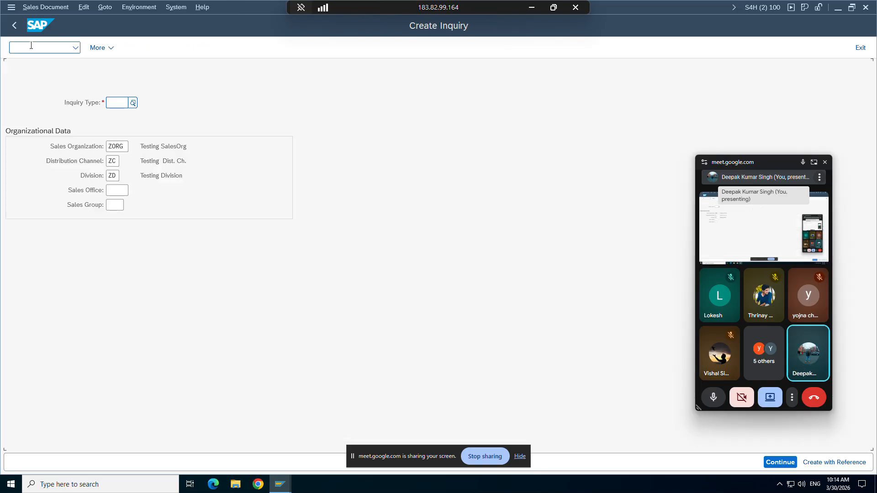
left_click(116, 103)
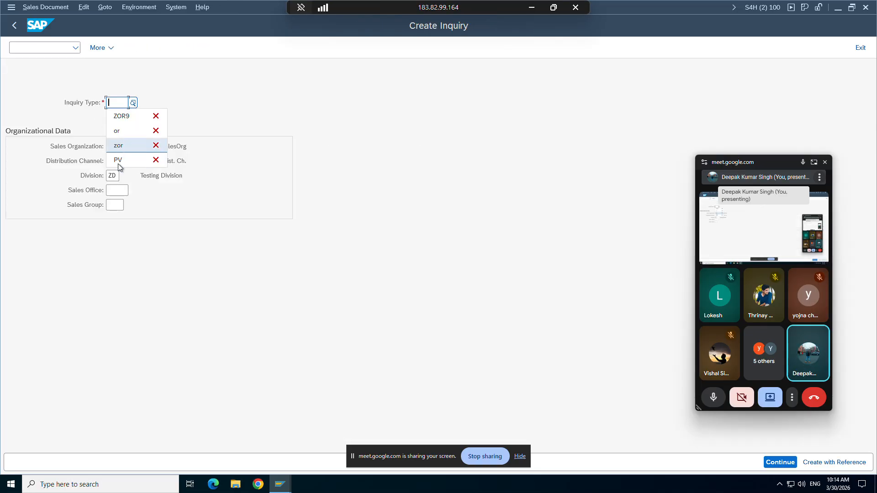
left_click(118, 116)
key("BackSpace")
key("BackSpace")
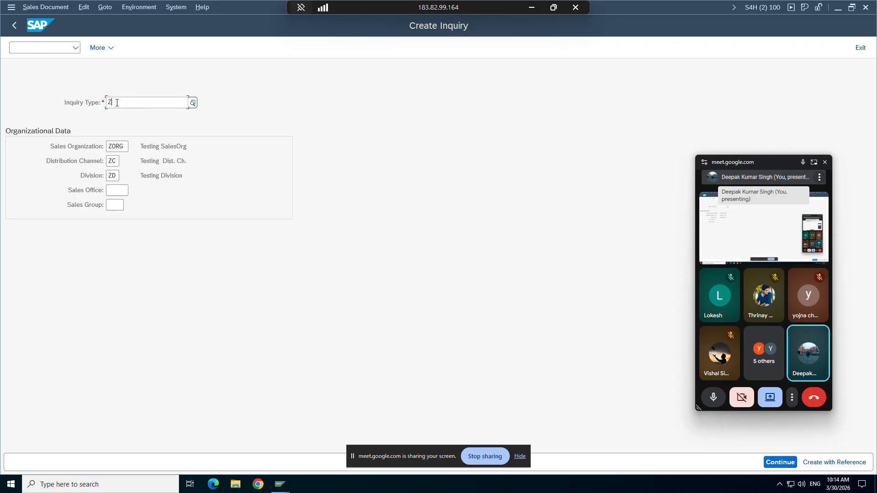
type("IN9")
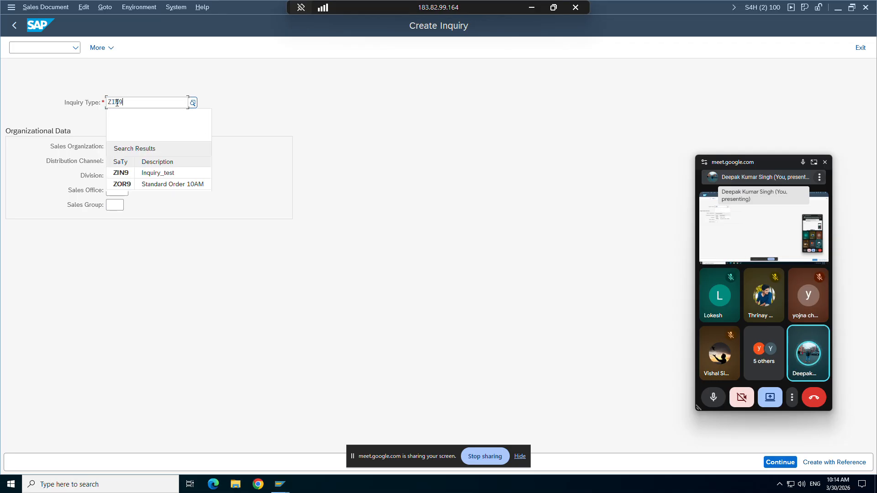
left_click(121, 141)
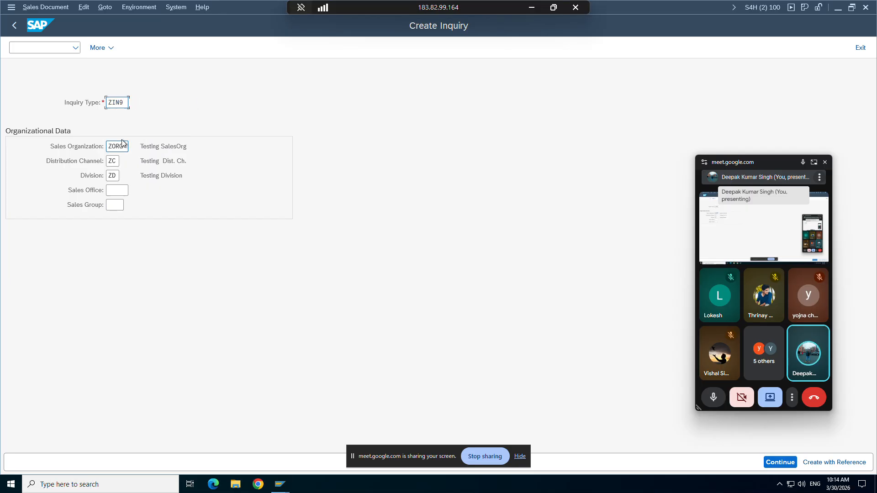
key("Return")
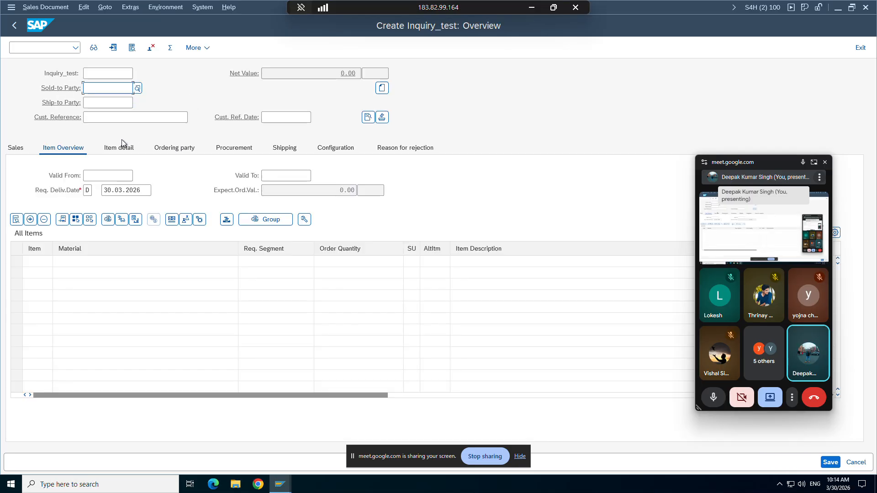
Step: Enter the sold-to customer and item TG12_96 with quantity 2, then view the incompletion log
left_click(108, 88)
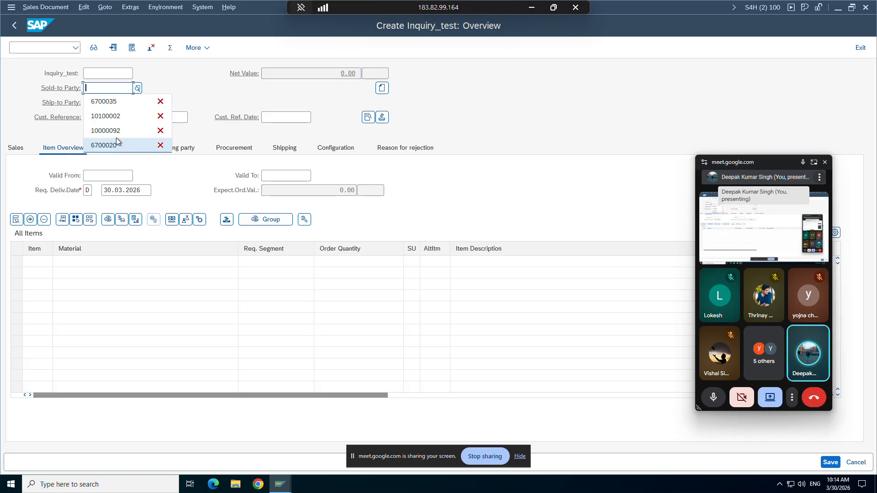
left_click(105, 101)
key("Return")
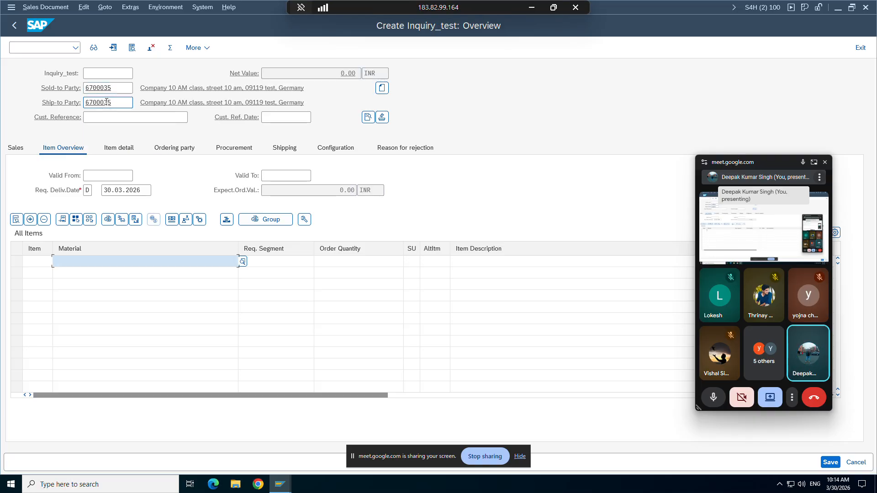
left_click(86, 277)
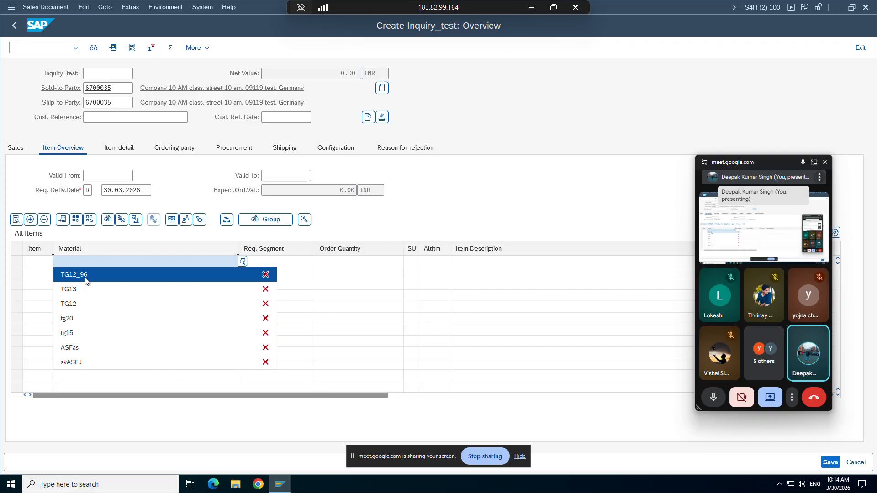
key("Return")
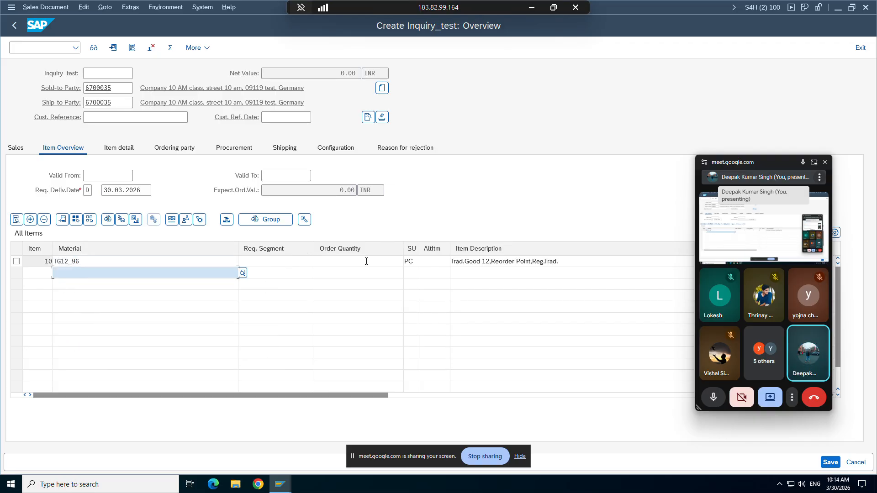
left_click(366, 261)
type("2")
key("Return")
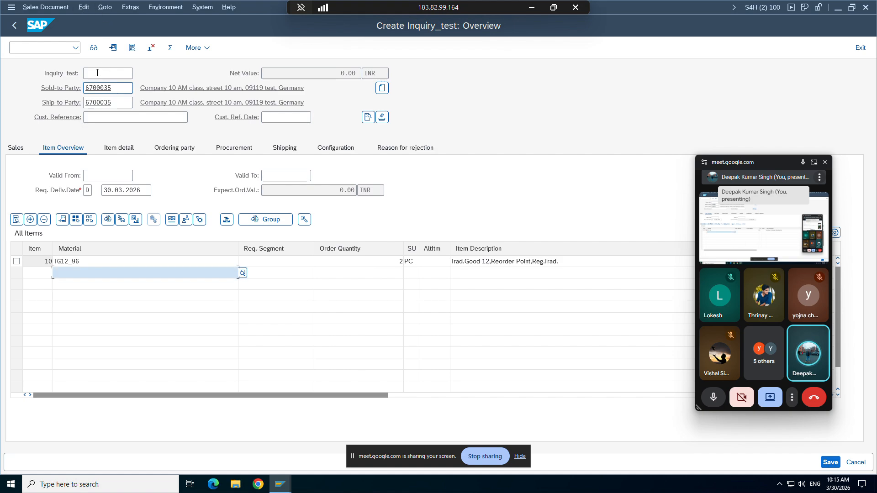
left_click(85, 10)
left_click(90, 168)
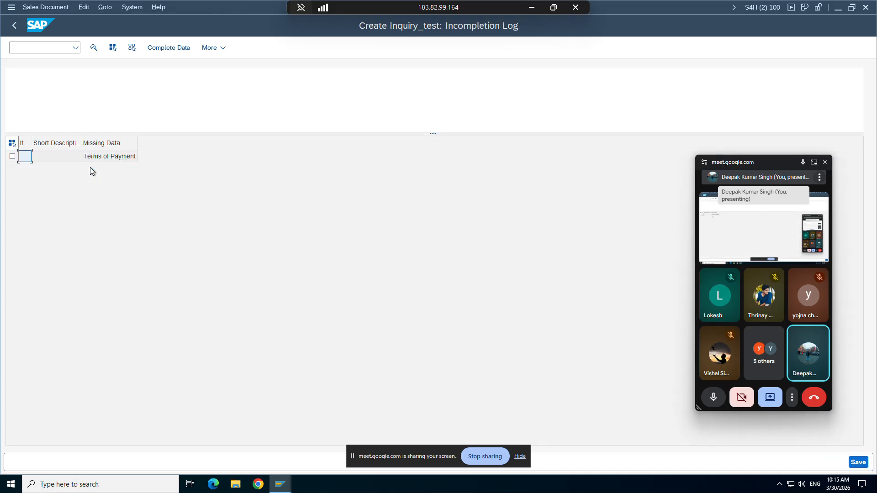
Step: Fill the missing Terms of Payment with 0002, go back, and display the inquiry's Sales data
double_click(90, 156)
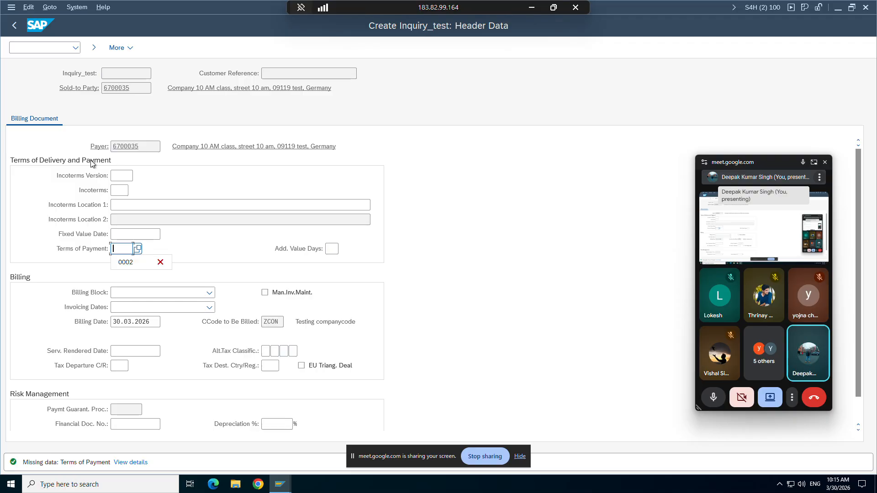
left_click(123, 267)
key("Return")
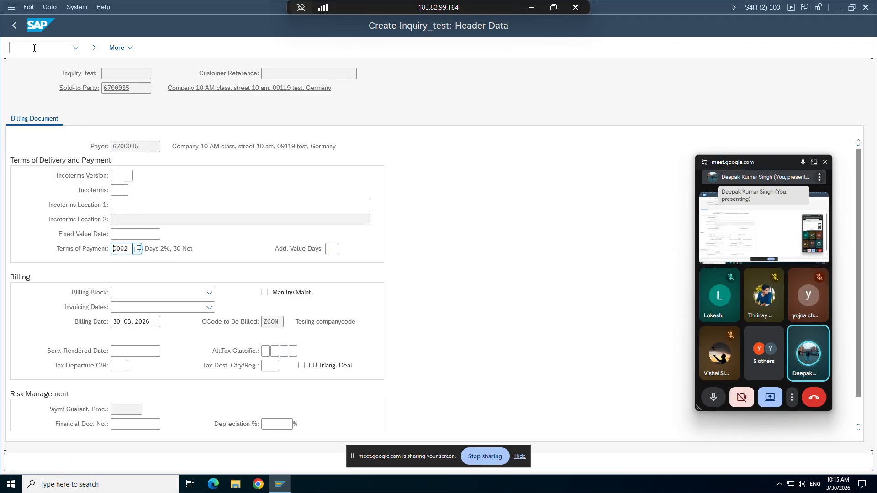
left_click(15, 26)
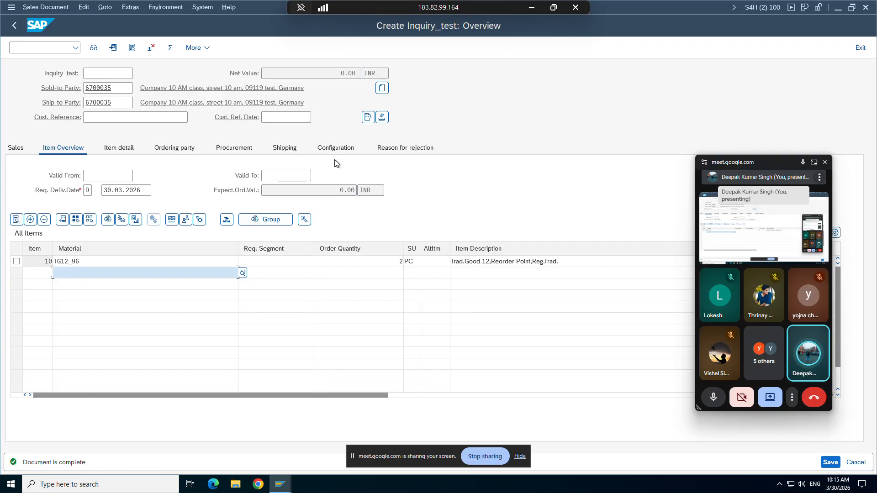
left_click(103, 118)
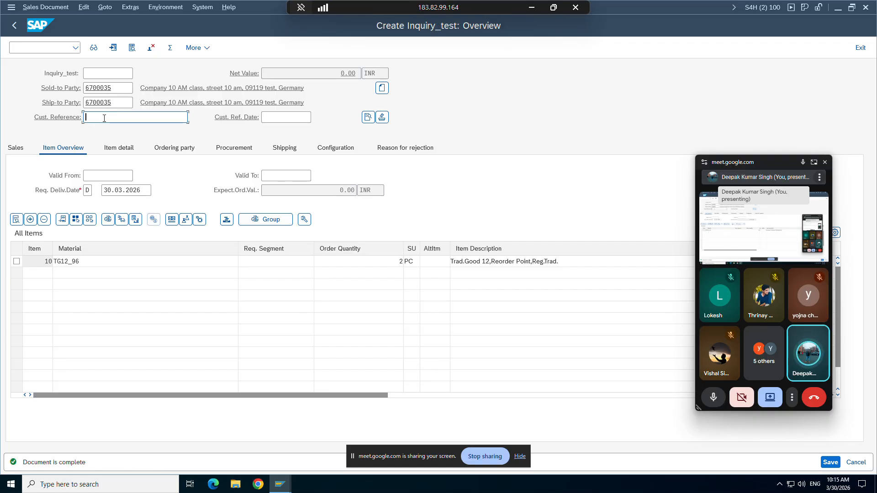
left_click(25, 148)
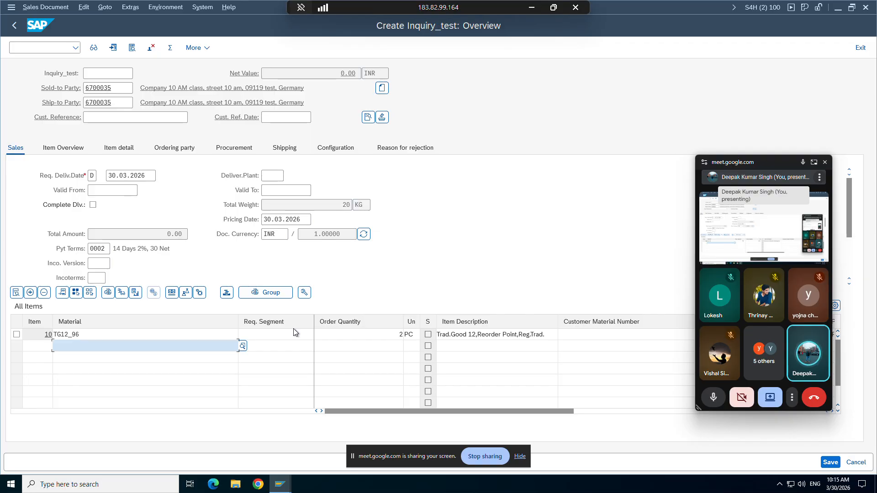
Step: Save the new inquiry, then check that ZIN9 uses internal number range 03
left_click(62, 150)
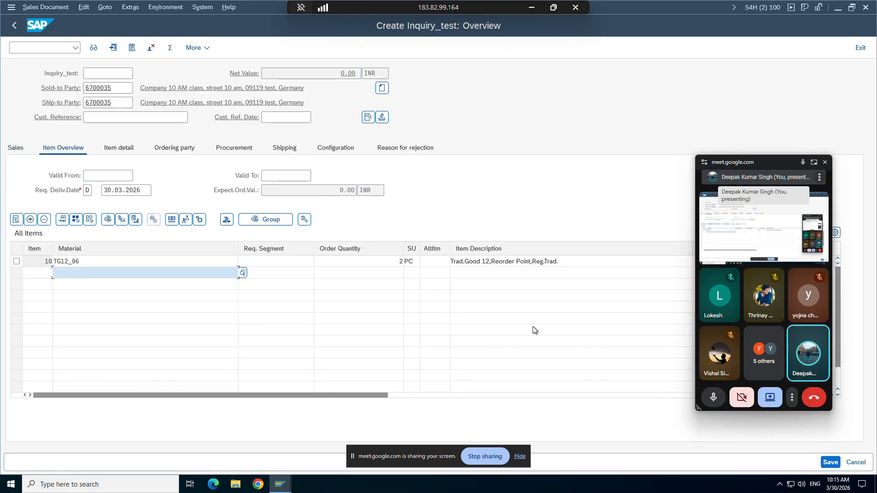
left_click(829, 462)
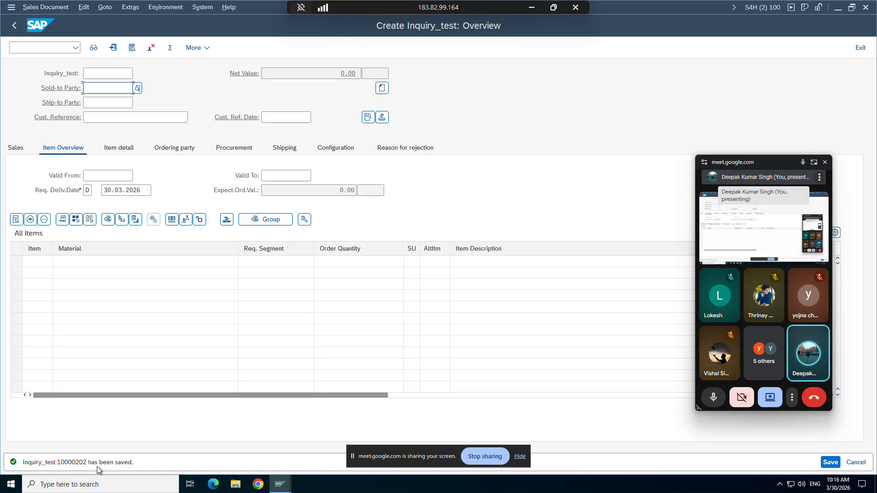
left_click(284, 485)
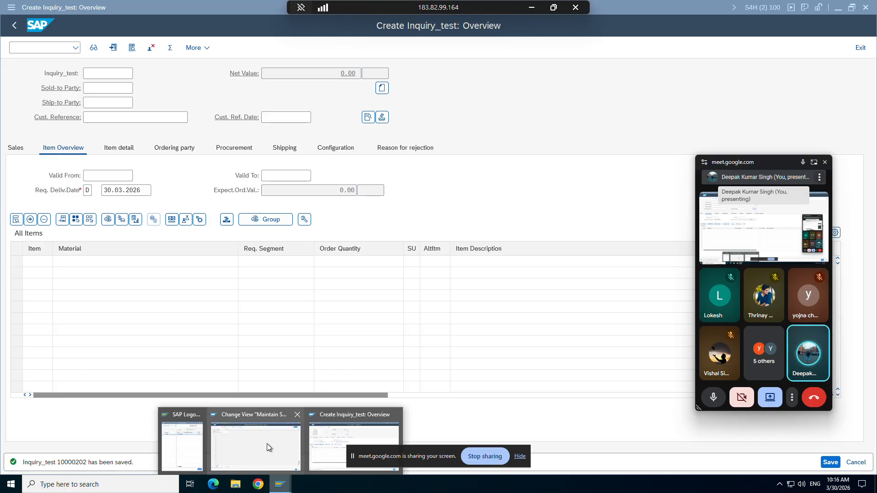
left_click(266, 443)
double_click(32, 86)
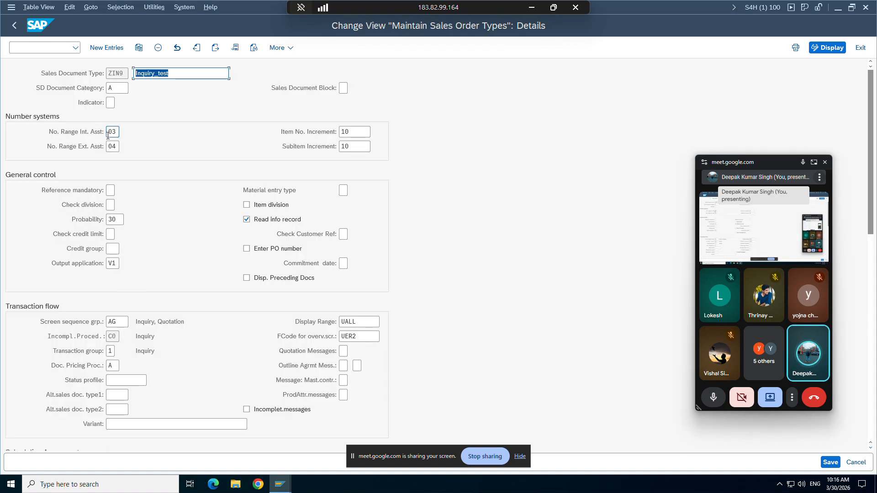
left_click(114, 132)
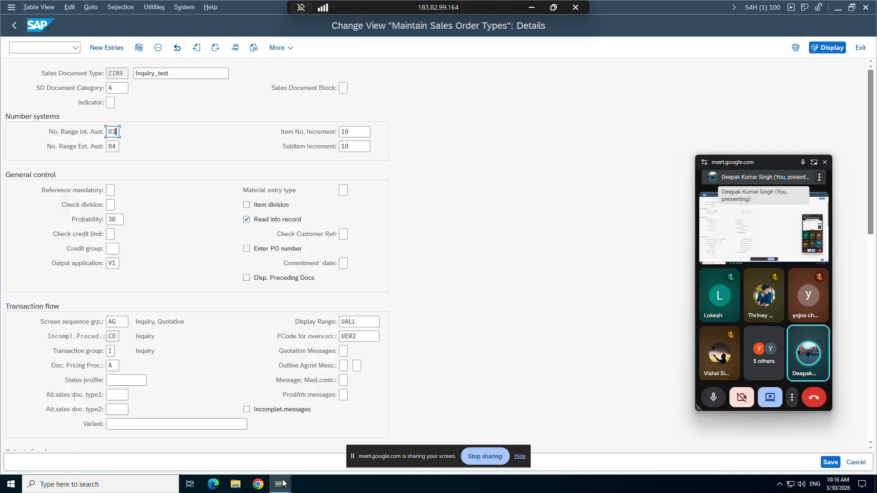
Step: Return to the inquiry window and minimize the remote session to reveal Excel
mouse_move(280, 485)
left_click(318, 433)
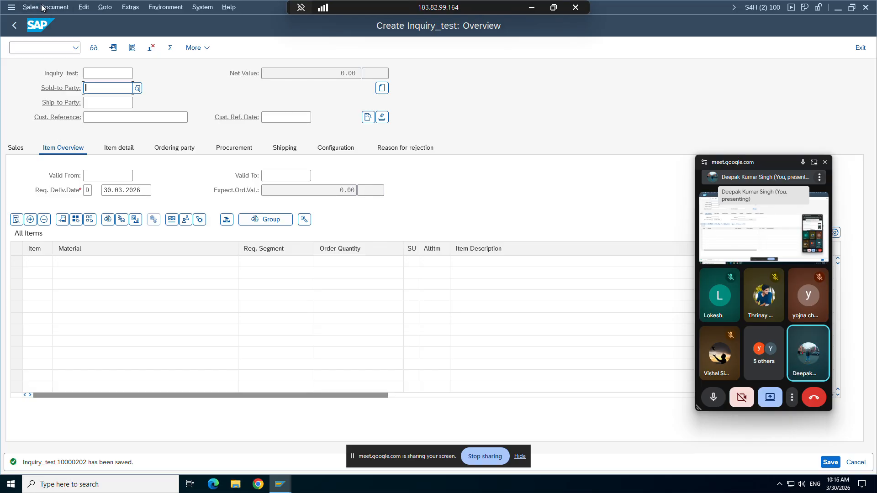
left_click(531, 7)
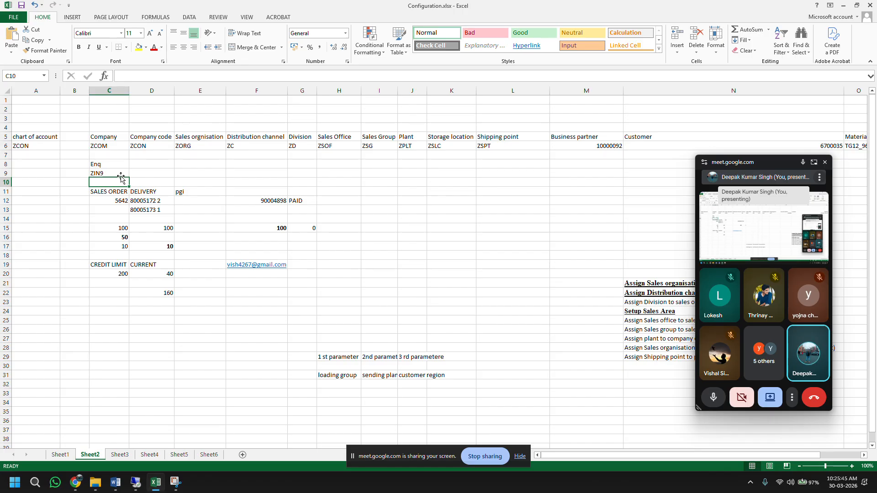
Step: Insert two blank rows at row 10 of Sheet2
left_click(12, 183)
right_click(12, 182)
left_click(35, 249)
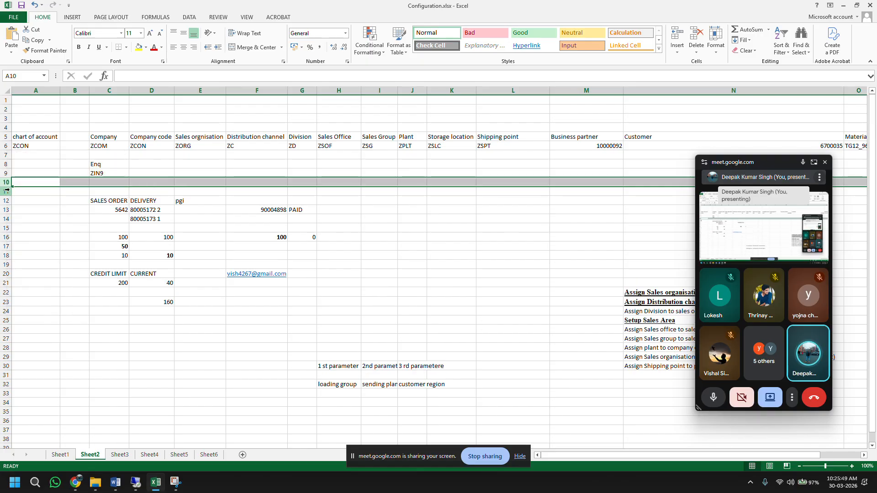
right_click(7, 183)
left_click(35, 249)
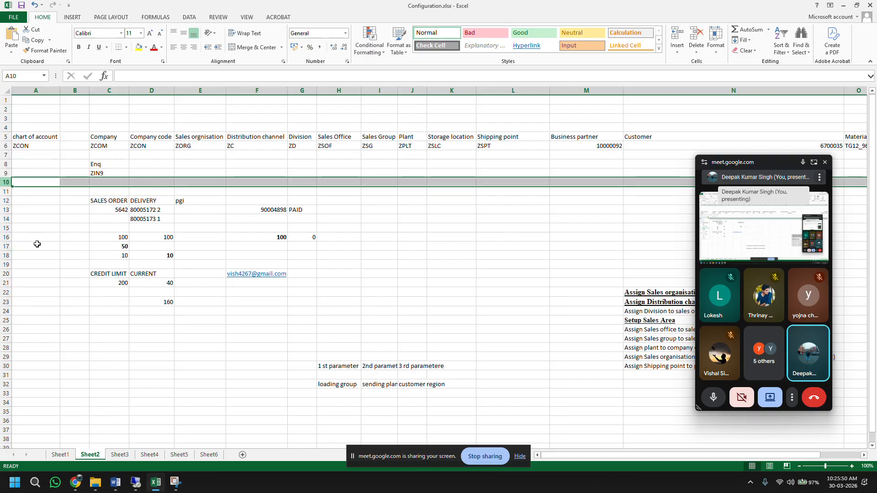
Step: Enter inquiry number 1000202 in C10, change C8 to Enquiry, and return to SAP
left_click(103, 181)
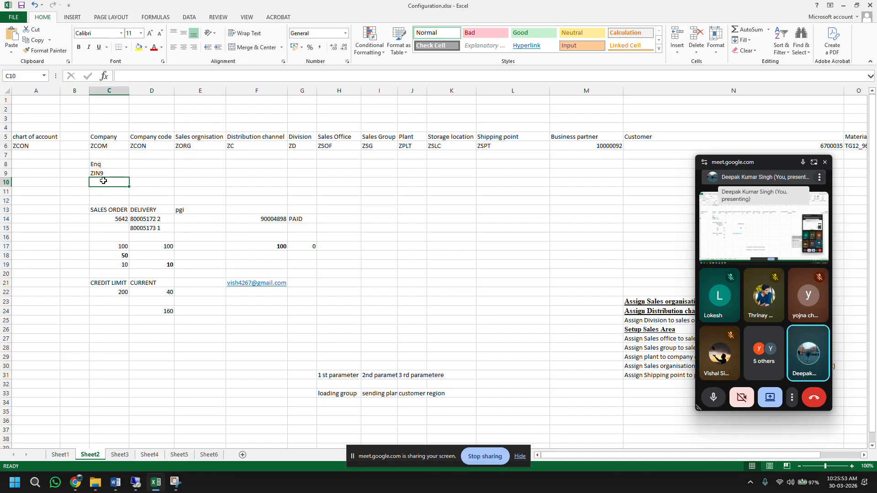
type("1000202")
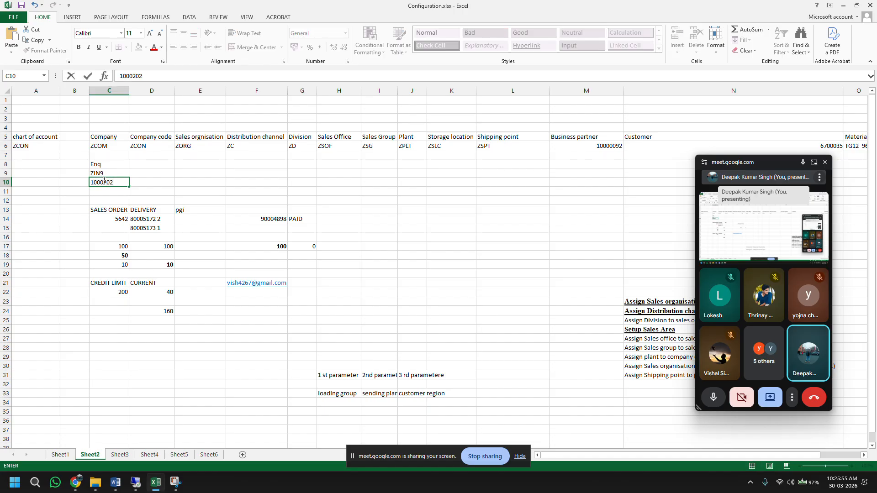
double_click(117, 162)
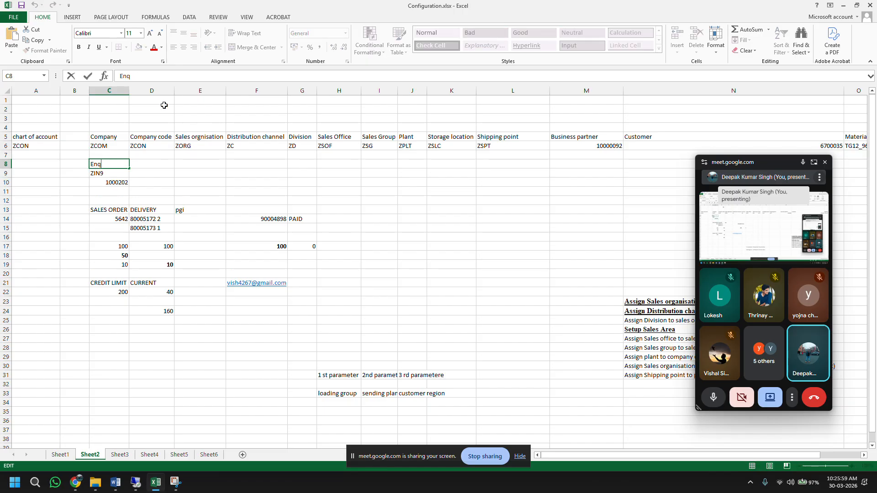
type("uiry")
key("Return")
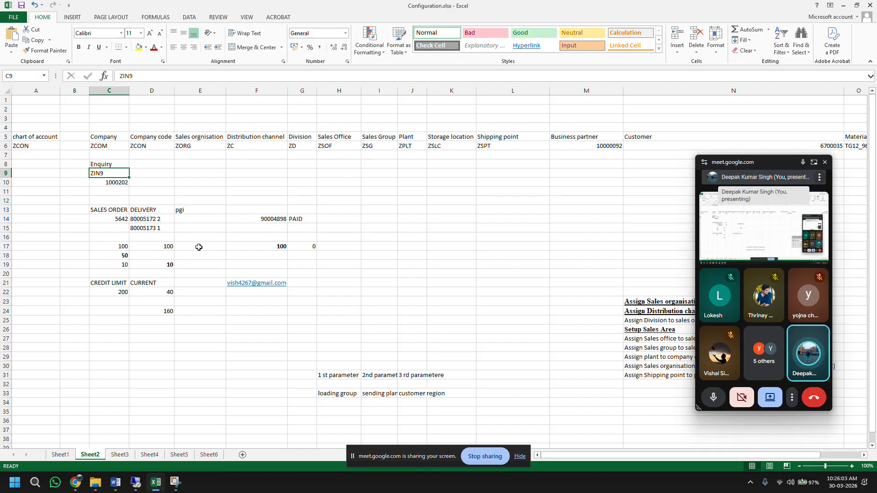
left_click(136, 483)
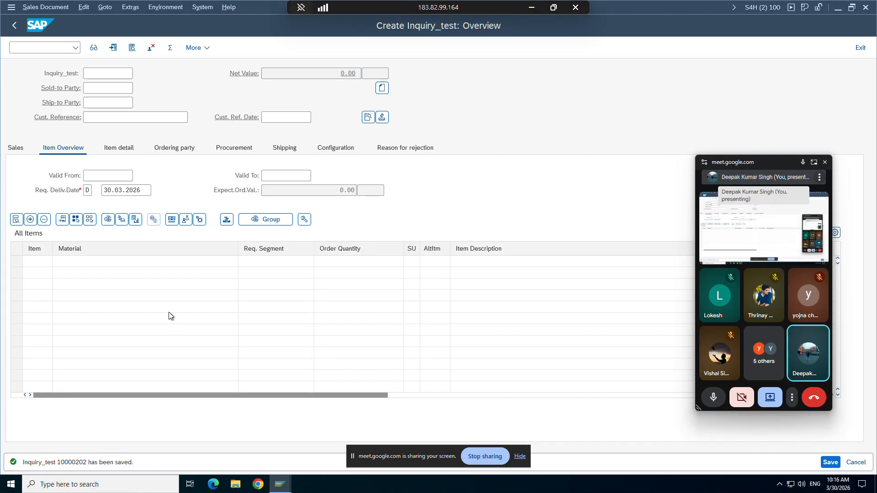
Step: Display the saved inquiry via Sales Document > Display and /nva13
left_click(41, 8)
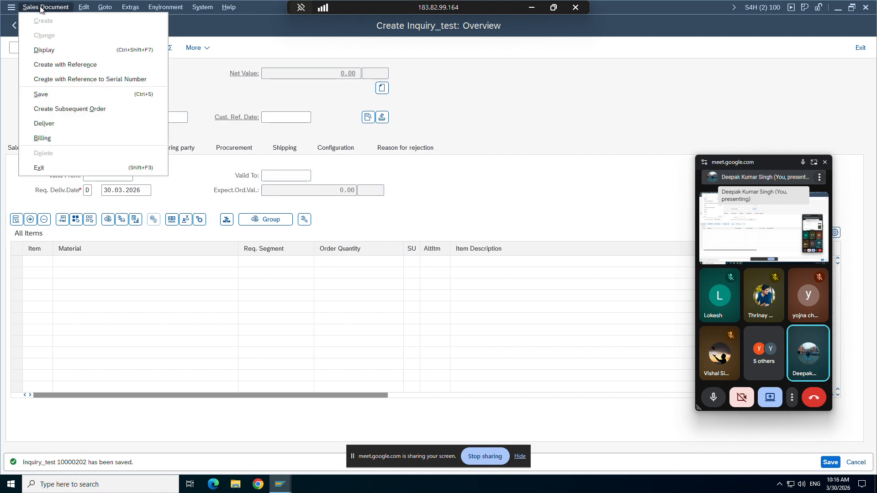
left_click(37, 48)
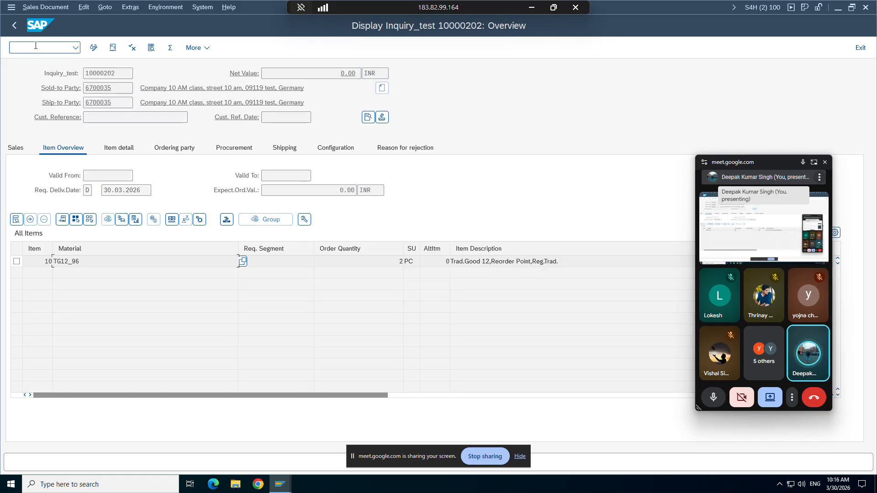
left_click(40, 46)
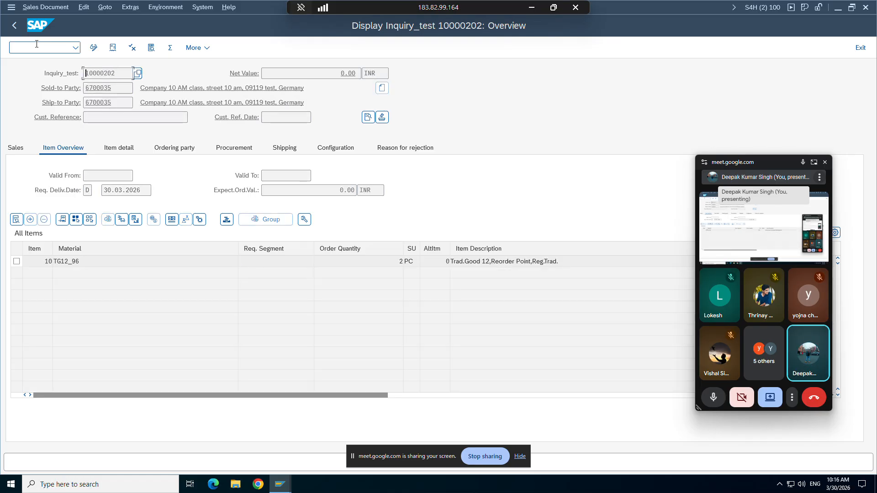
type("/nva13")
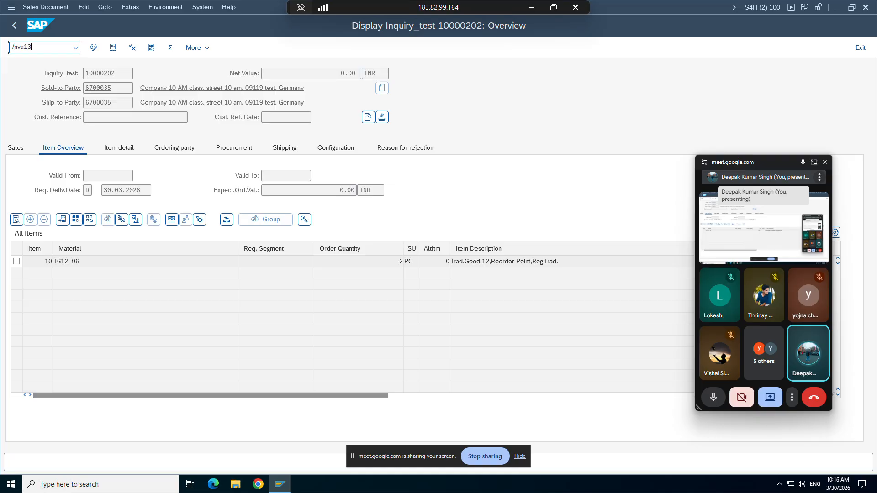
key("Return")
key("Return")
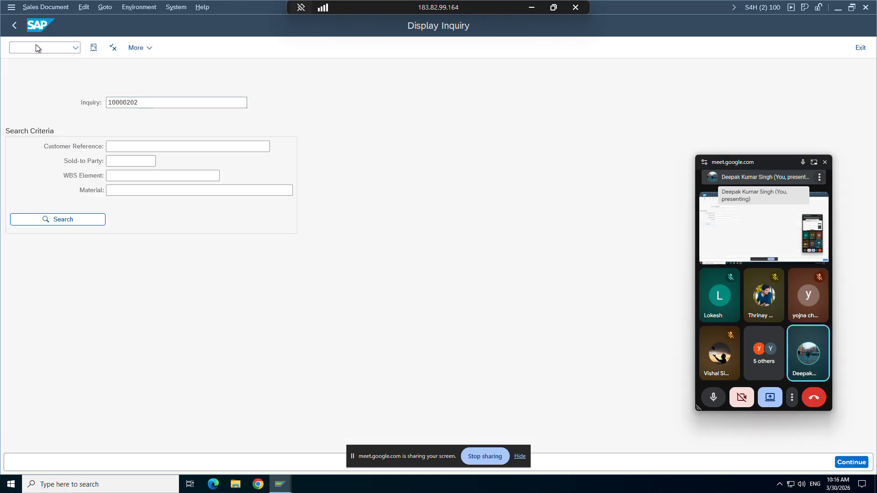
Step: Open inquiry 10000202 in change mode with /nva12, then open a new SAP GUI window
left_click(38, 45)
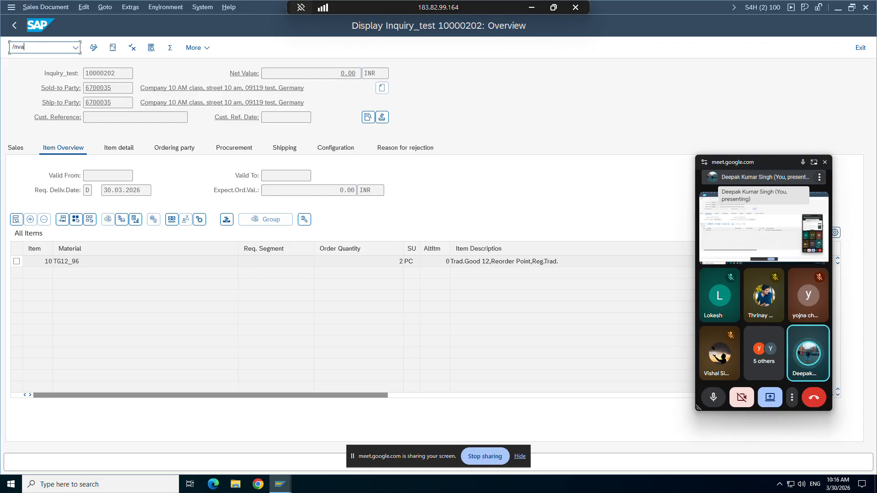
key("Return")
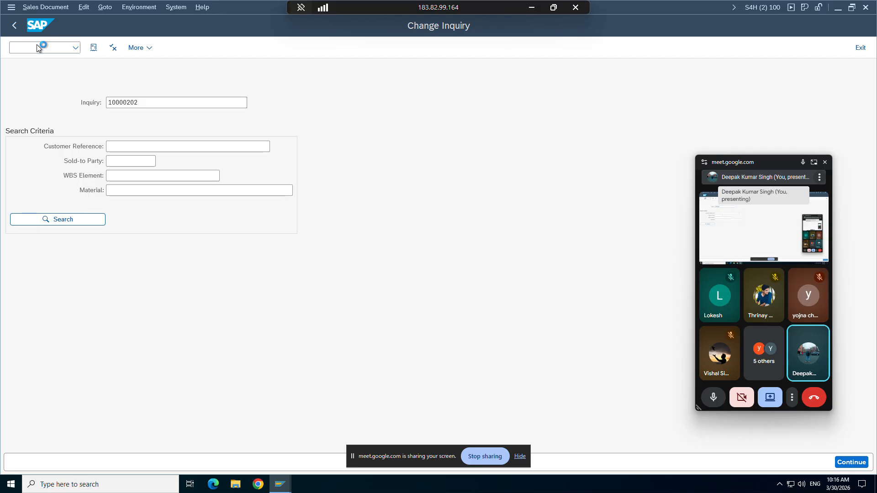
key("Return")
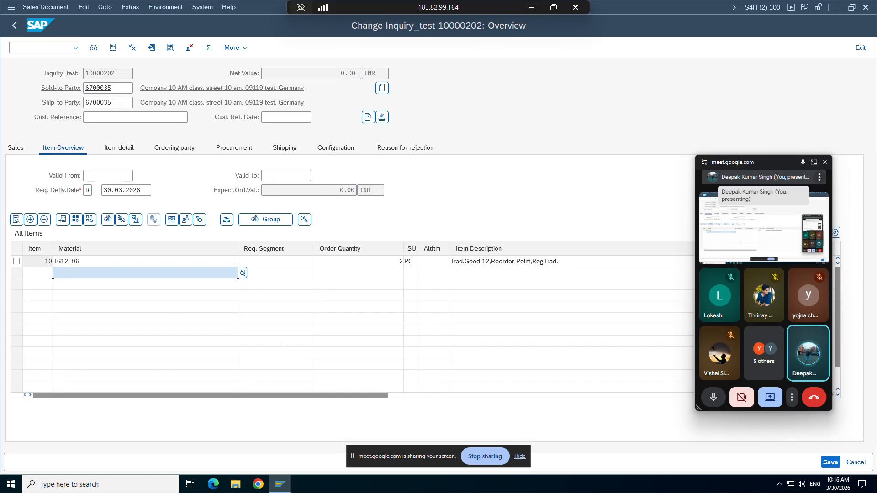
left_click(86, 261)
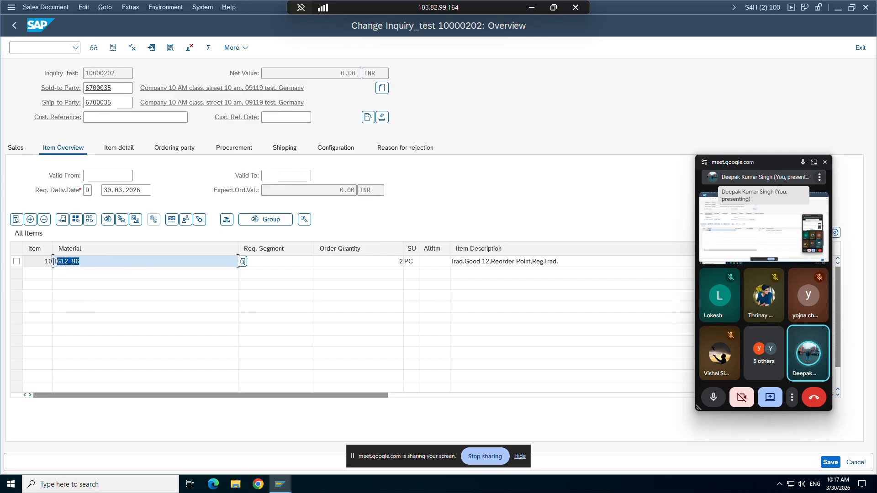
left_click(12, 9)
left_click(40, 111)
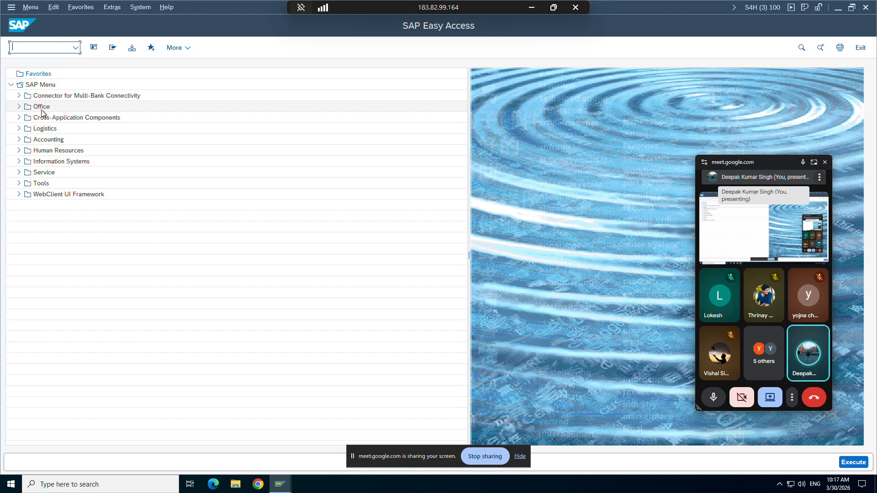
Step: Start MIGO with action Goods Receipt and reference document Other
type("migo")
key("Return")
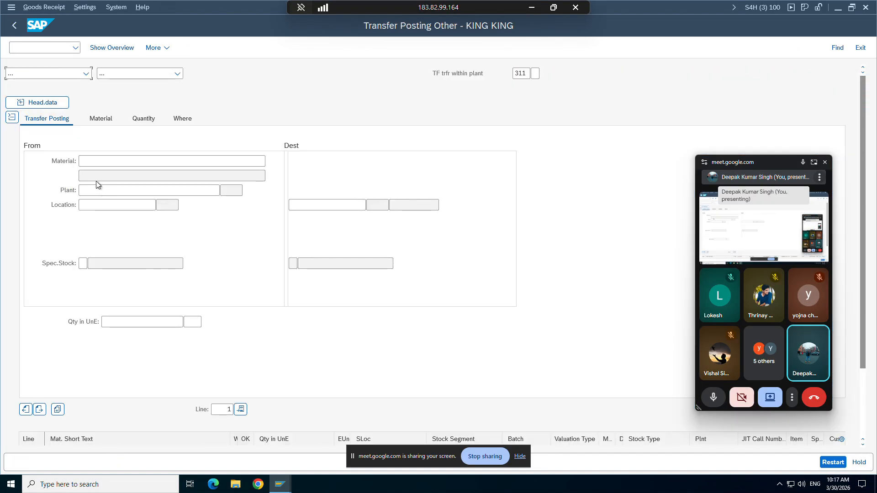
left_click(76, 77)
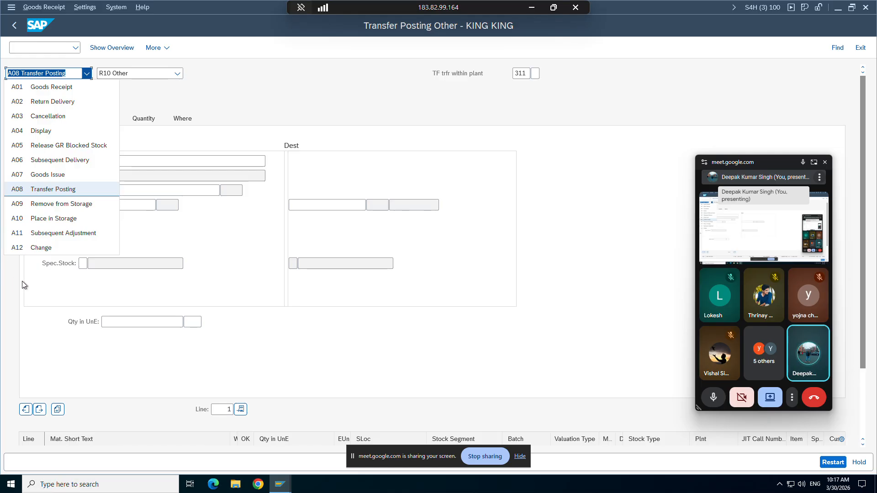
left_click(74, 88)
left_click(159, 76)
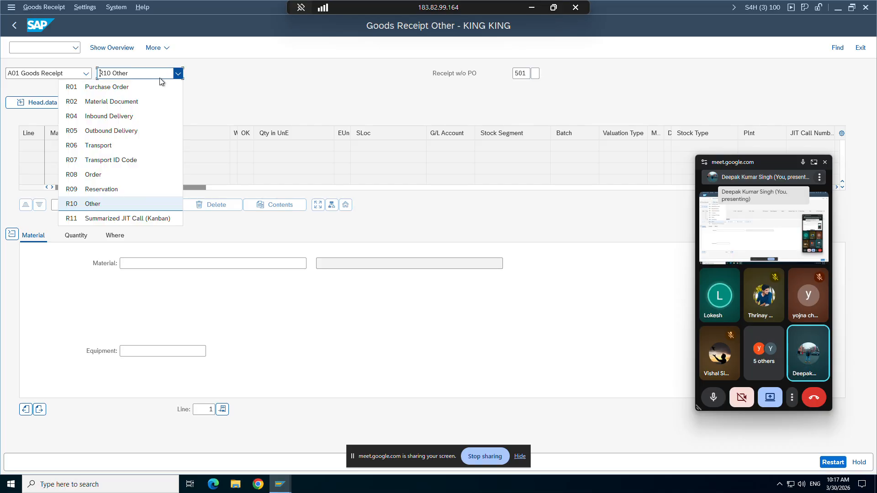
left_click(95, 206)
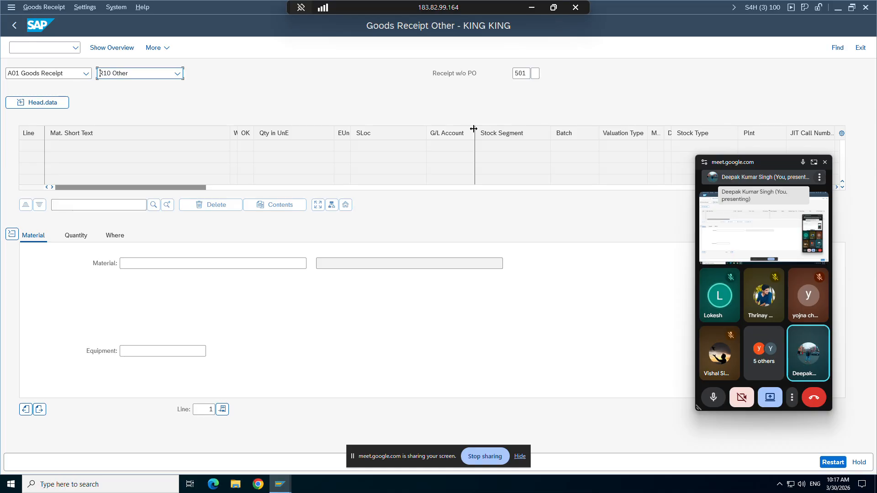
Step: Change the movement type from 501 to 561 and move to the Material field
left_click(522, 75)
key("BackSpace")
key("BackSpace")
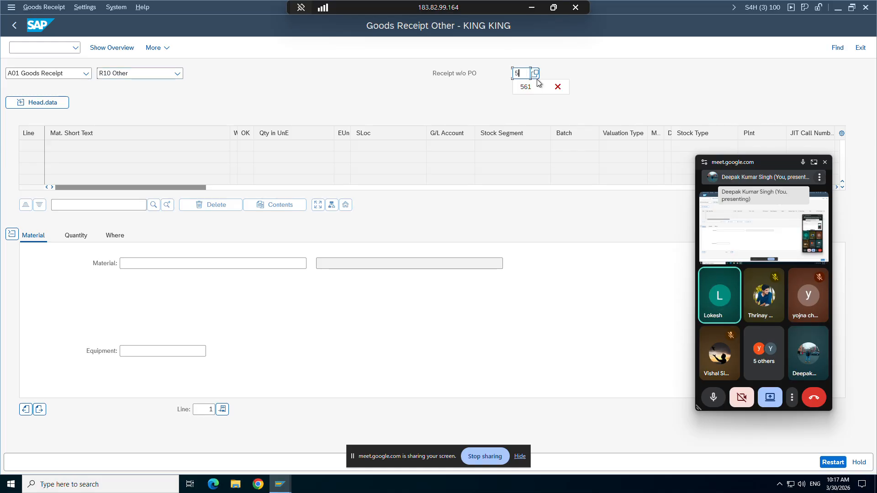
type("61")
key("Return")
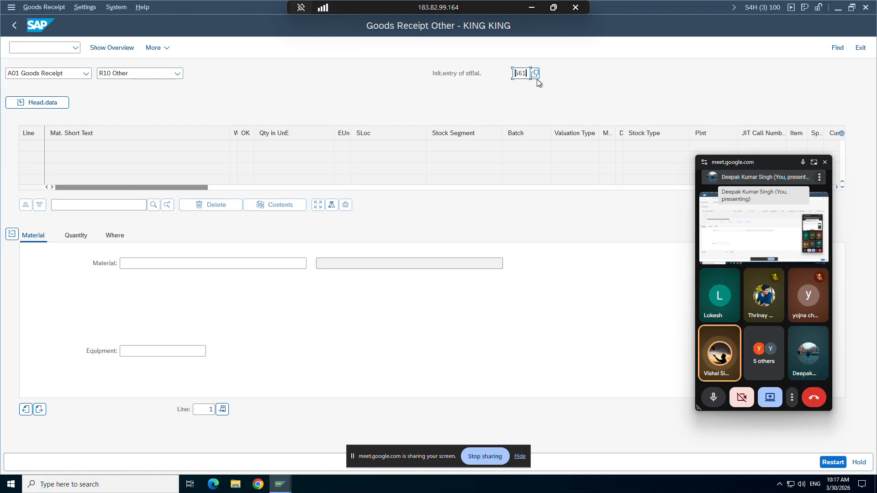
left_click(156, 263)
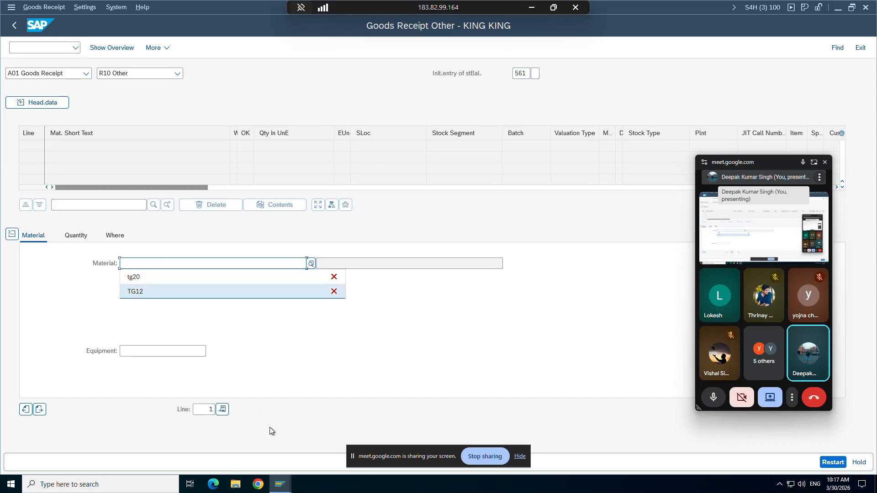
Step: Look up the material code in cell O6 of the Excel workbook
left_click(280, 485)
left_click(287, 445)
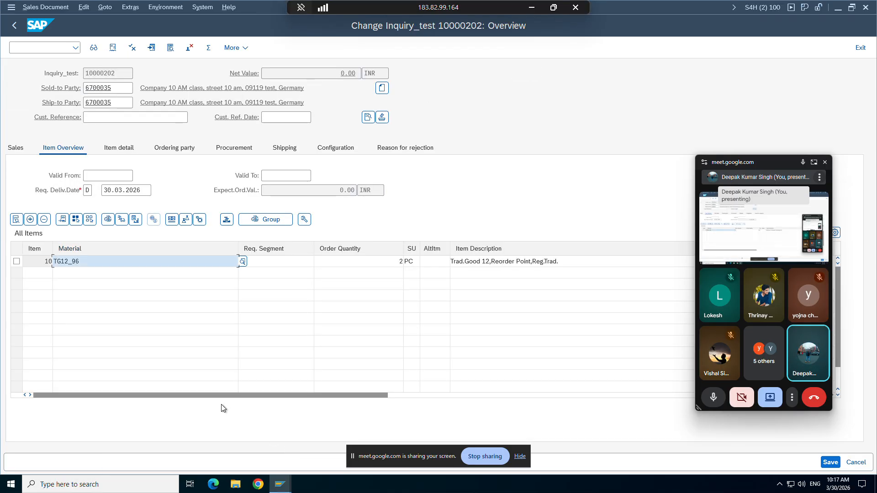
left_click(280, 486)
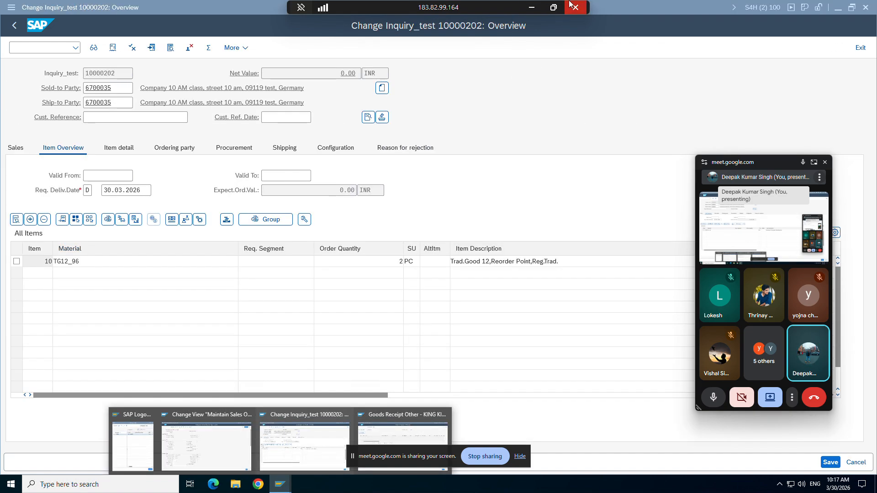
left_click(531, 7)
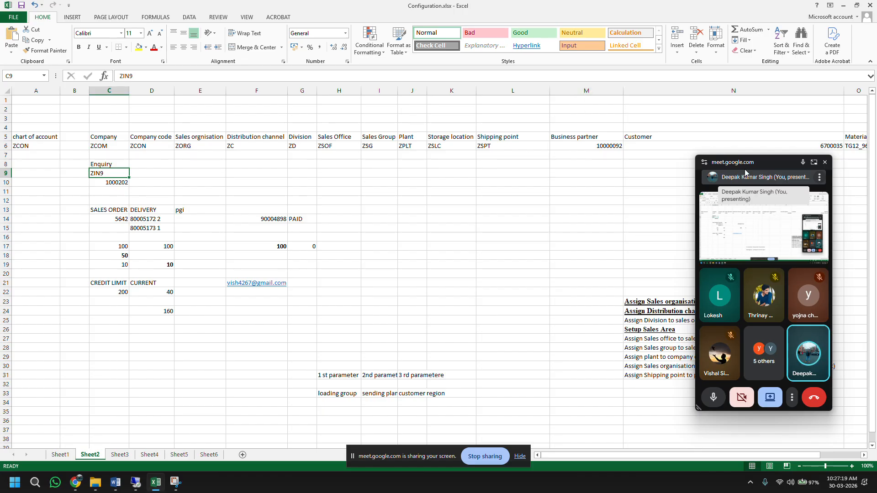
left_click_drag(745, 173, 738, 244)
left_click(857, 146)
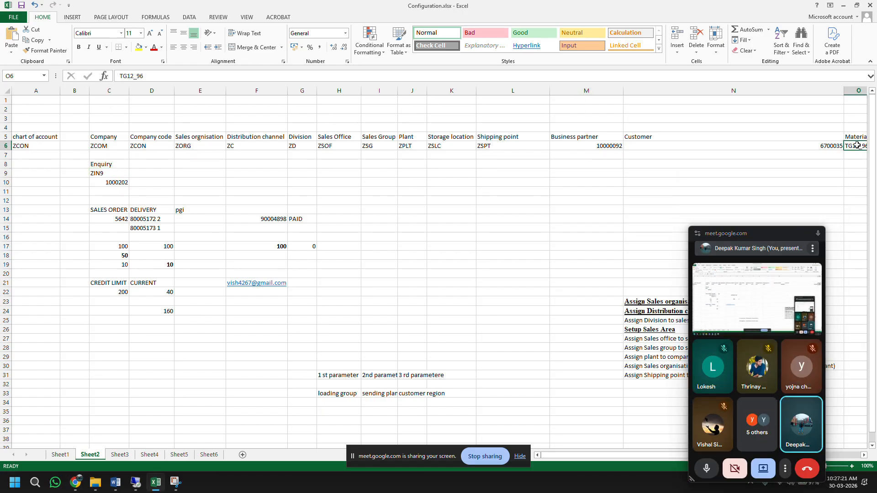
Step: Enter material TG12_96 with quantity 100 on goods receipt line 1
left_click(135, 483)
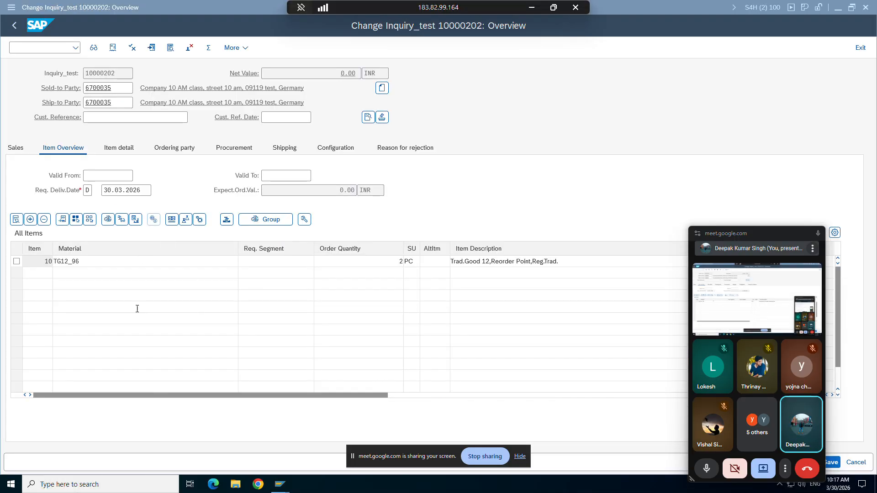
mouse_move(285, 480)
left_click(402, 443)
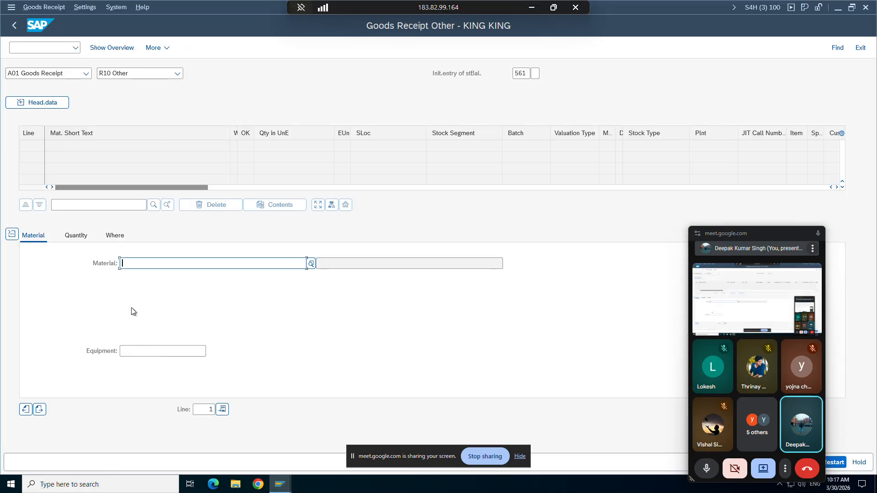
left_click(151, 279)
key("BackSpace")
key("BackSpace")
type("TG12")
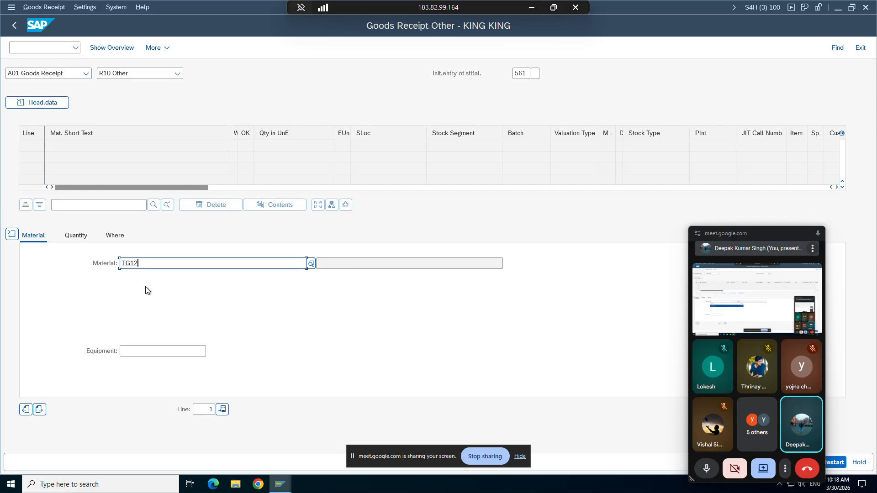
type("_9")
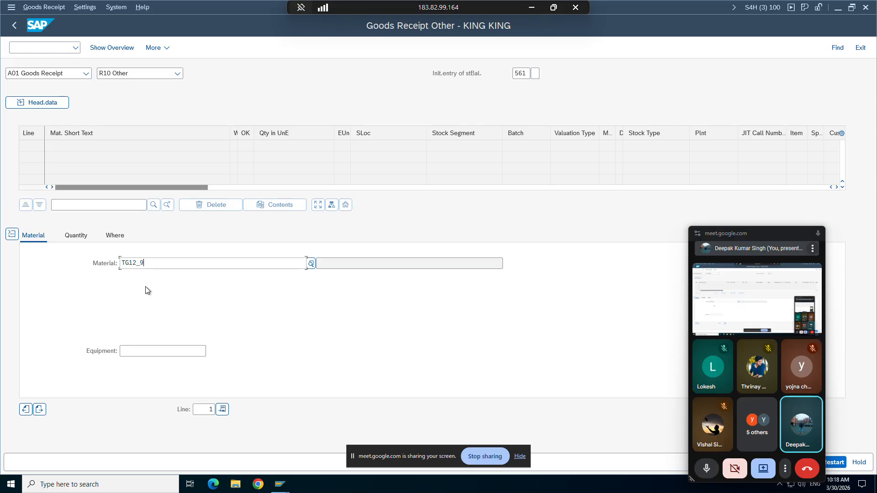
type("6")
key("Return")
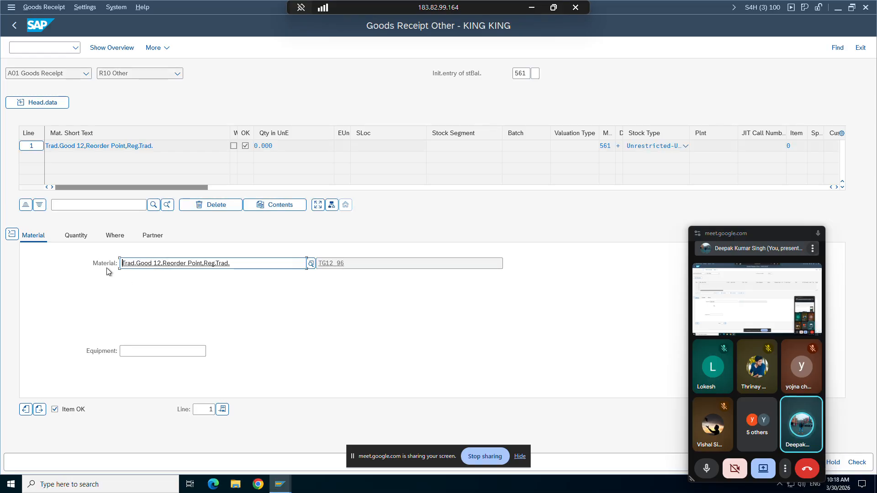
left_click(77, 236)
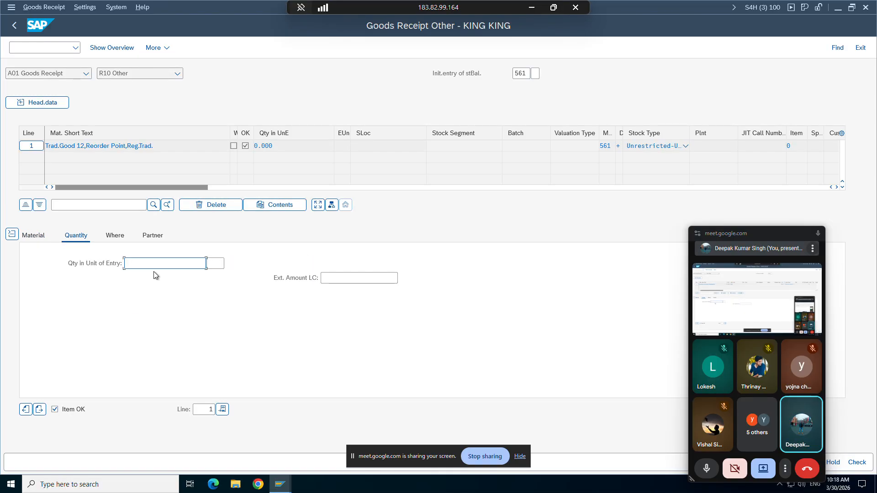
type("100")
key("Return")
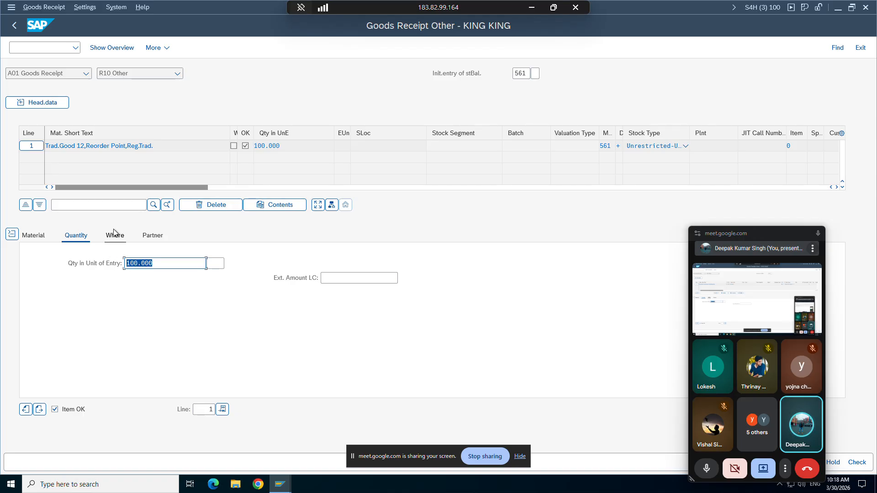
Step: Set plant ZPLT and storage location ZSLC for the line
left_click(115, 235)
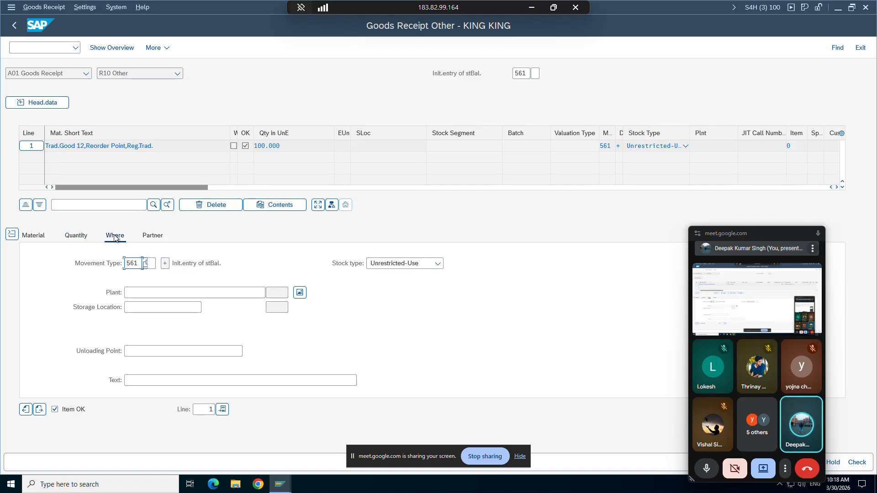
left_click(138, 294)
type("zplt")
left_click(142, 309)
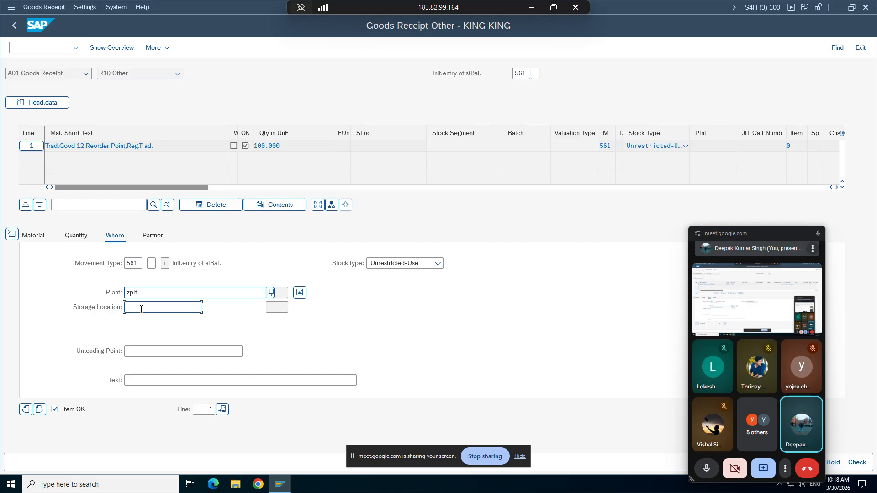
type("zslc")
key("Return")
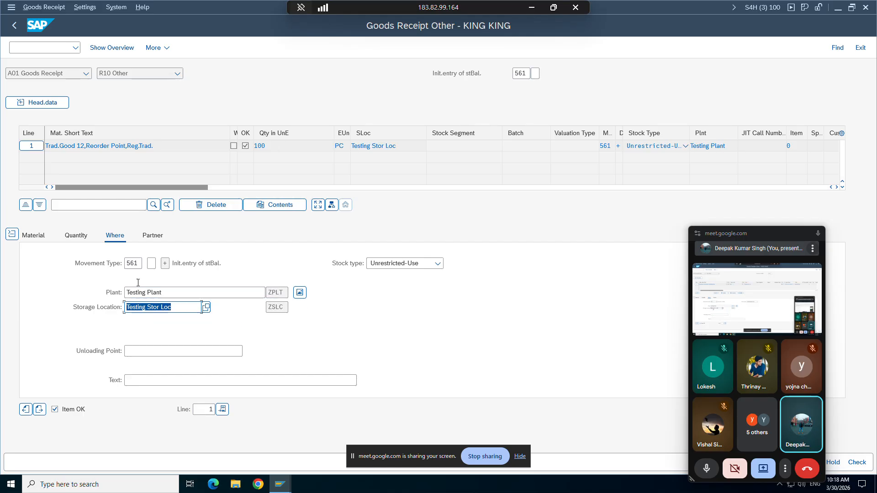
Step: Post the goods receipt and close the error log after posting fails
left_click_drag(761, 234, 658, 126)
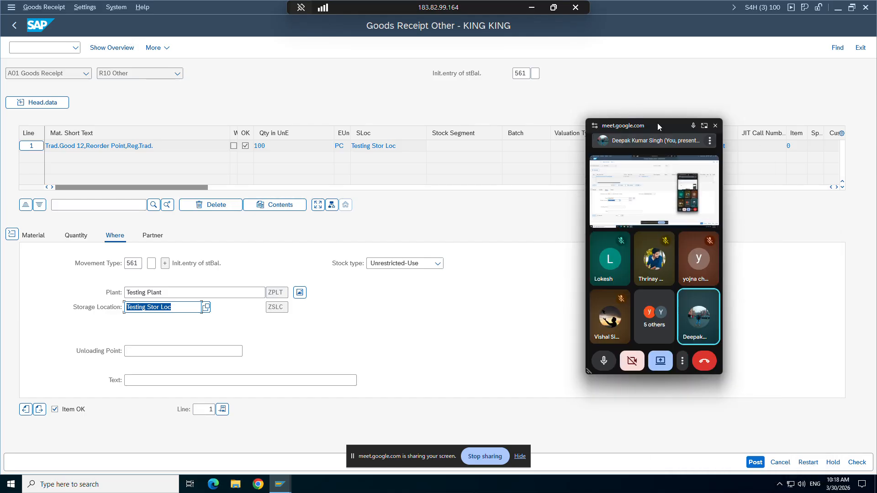
left_click(756, 462)
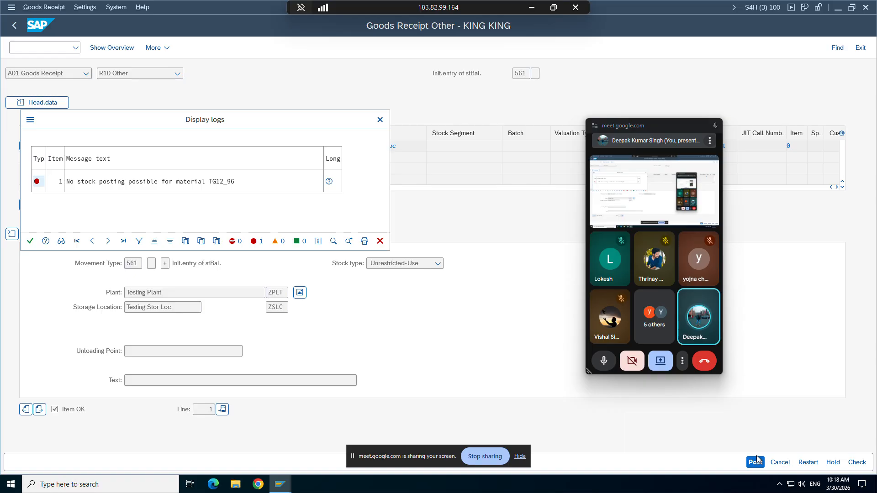
left_click(380, 241)
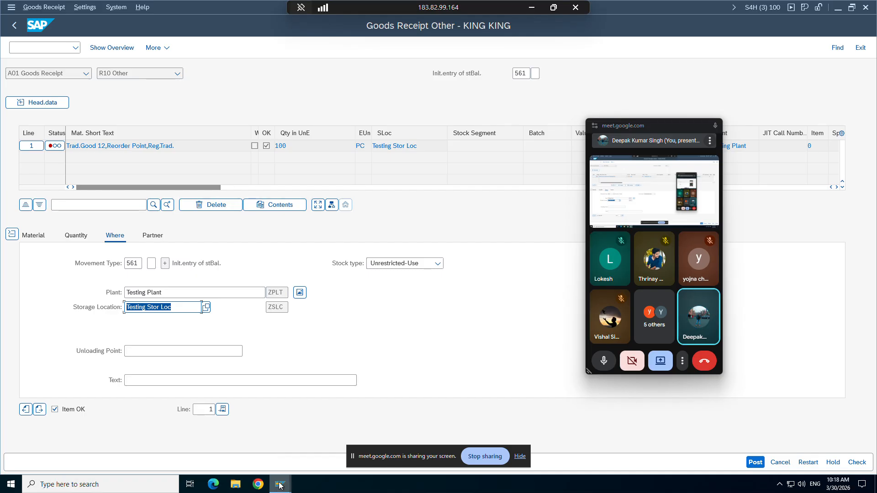
Step: Go back from the ZIN9 details to the Maintain Sales Order Types list
mouse_move(280, 483)
left_click(220, 438)
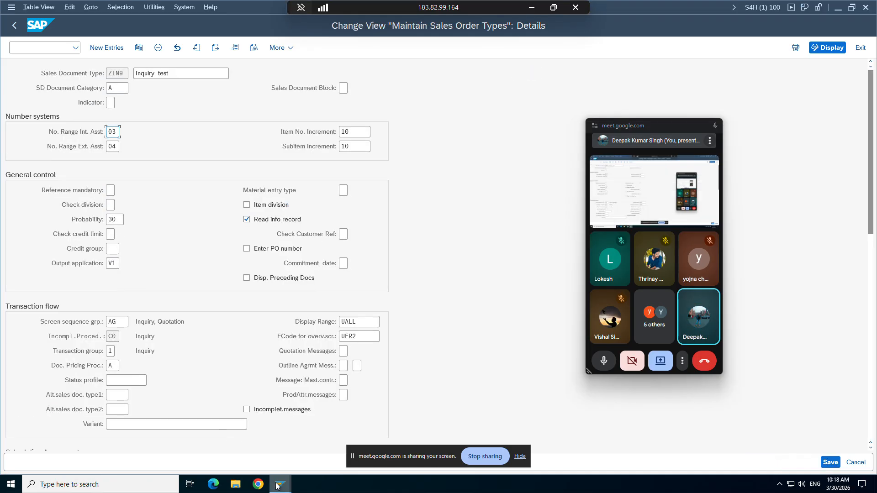
left_click(297, 441)
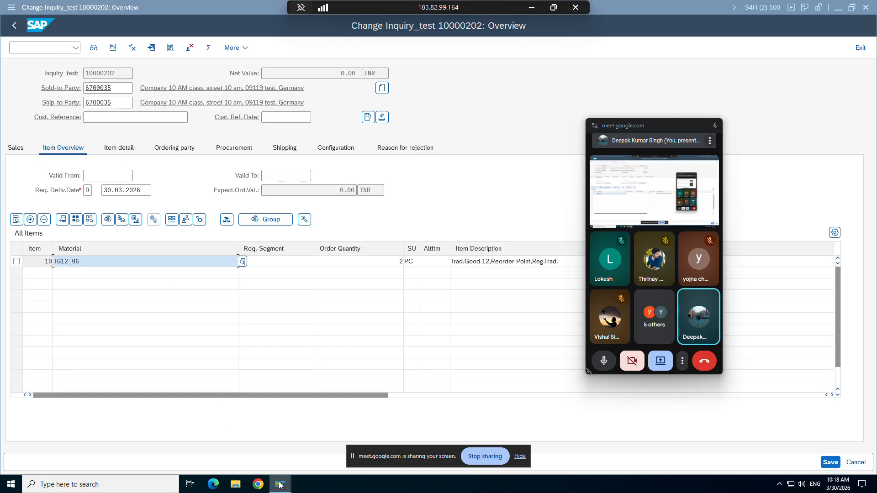
mouse_move(279, 484)
left_click(204, 433)
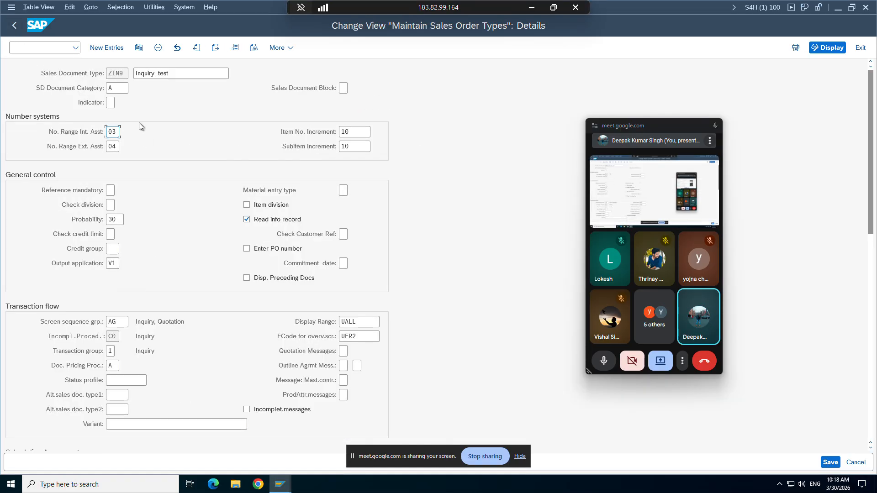
left_click(15, 26)
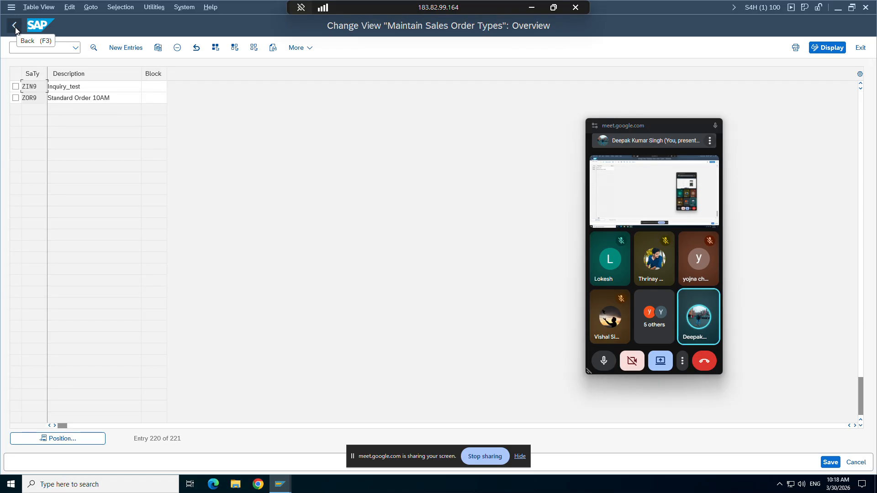
Step: Scroll up through the sales order types list, then check the Excel workbook
scroll(51, 194, "up", 1)
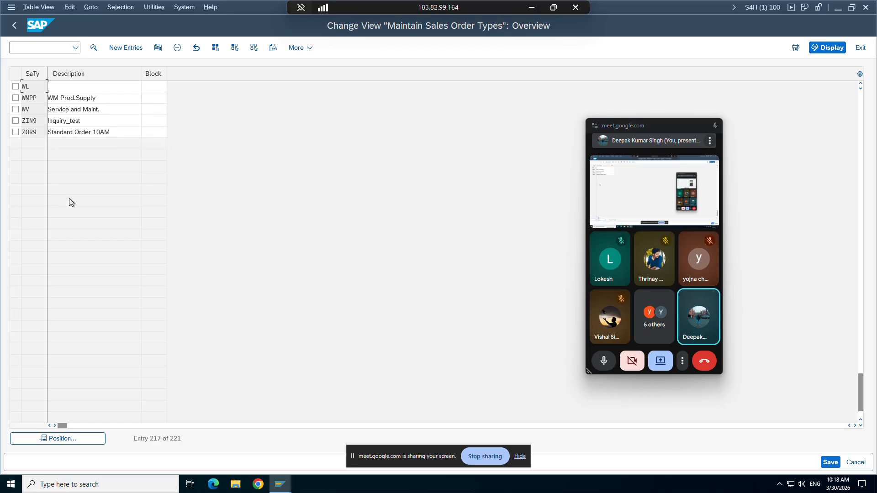
scroll(70, 198, "up", 1)
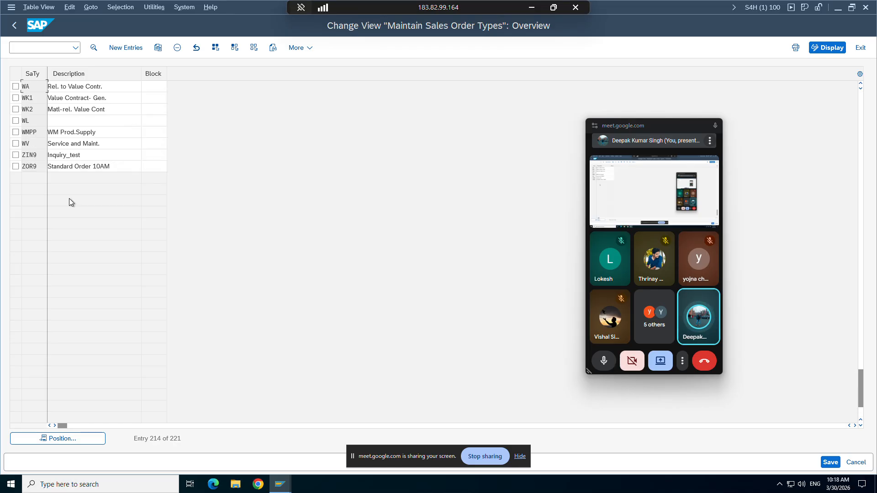
scroll(69, 199, "up", 8)
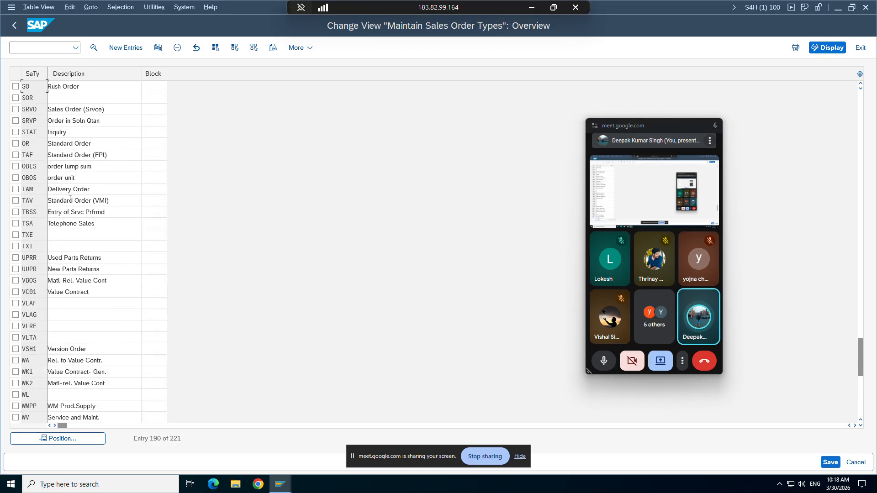
scroll(70, 199, "up", 1)
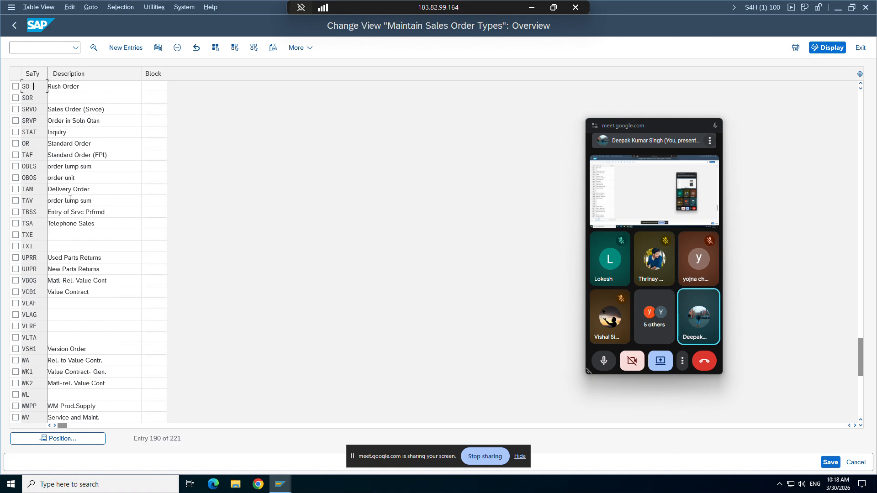
scroll(70, 198, "up", 6)
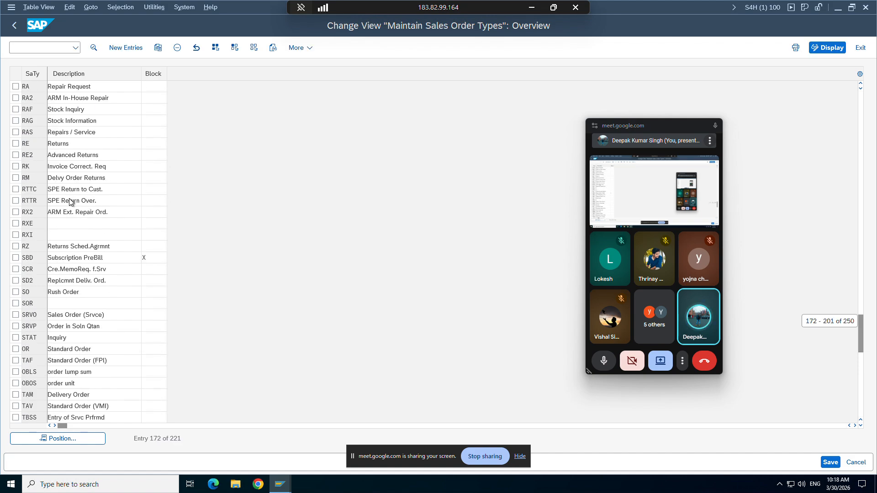
scroll(70, 200, "up", 5)
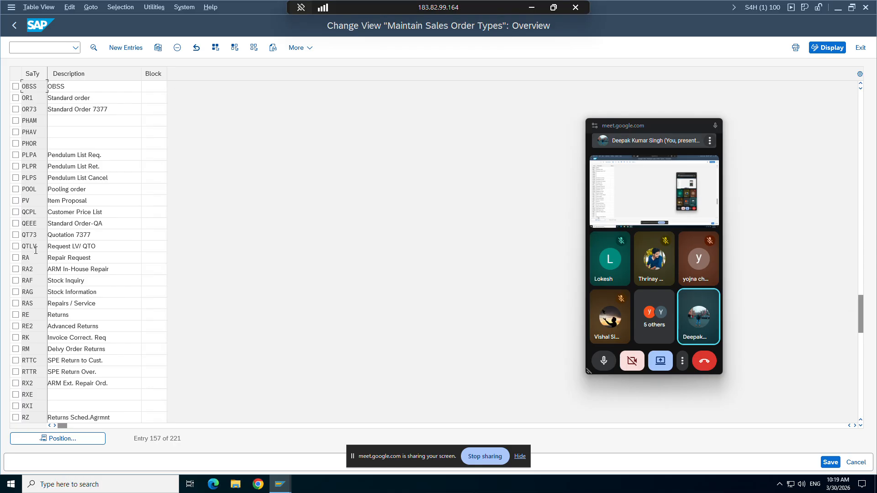
left_click(532, 7)
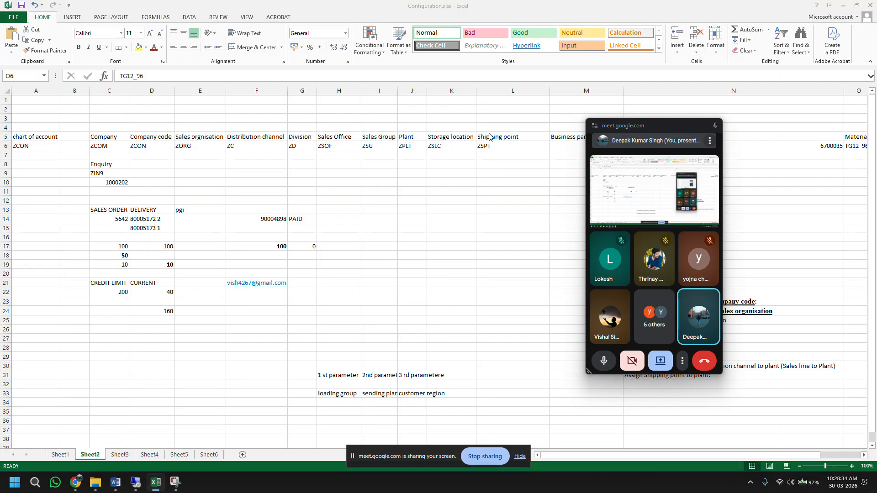
Step: Restore SAP, browse further up the order types list, and minimize the session
left_click(135, 484)
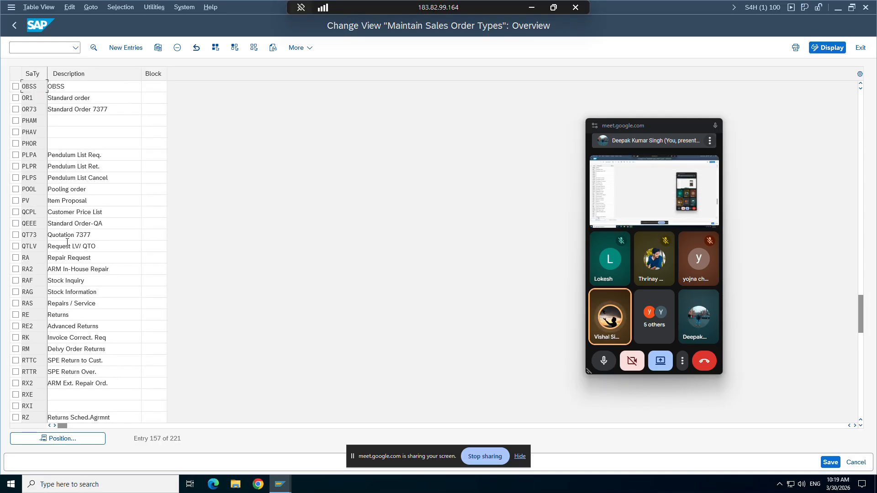
type("MOR")
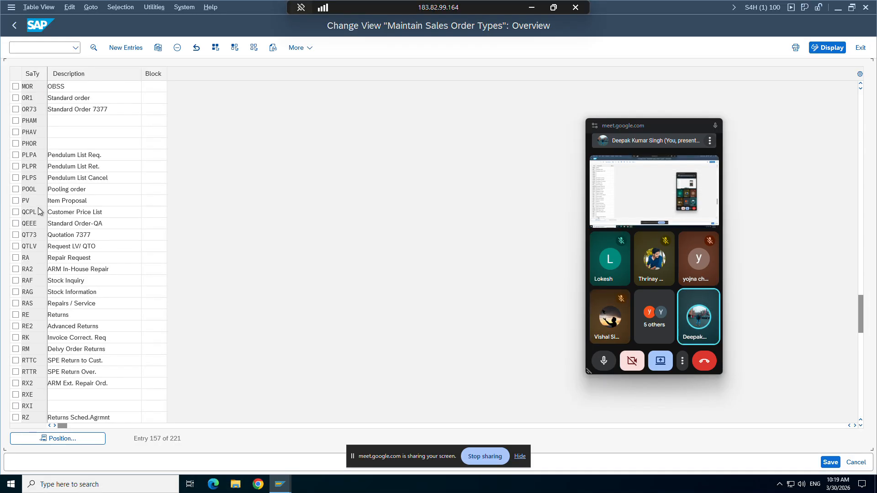
scroll(39, 211, "up", 13)
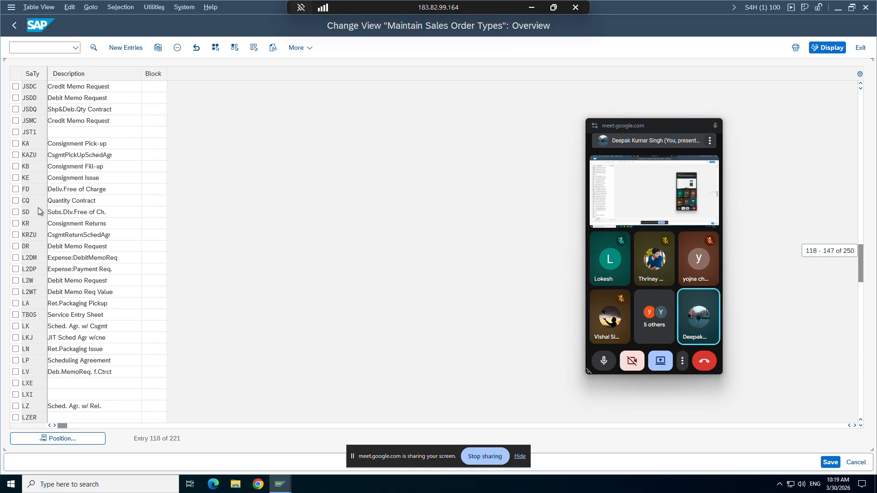
scroll(39, 211, "up", 12)
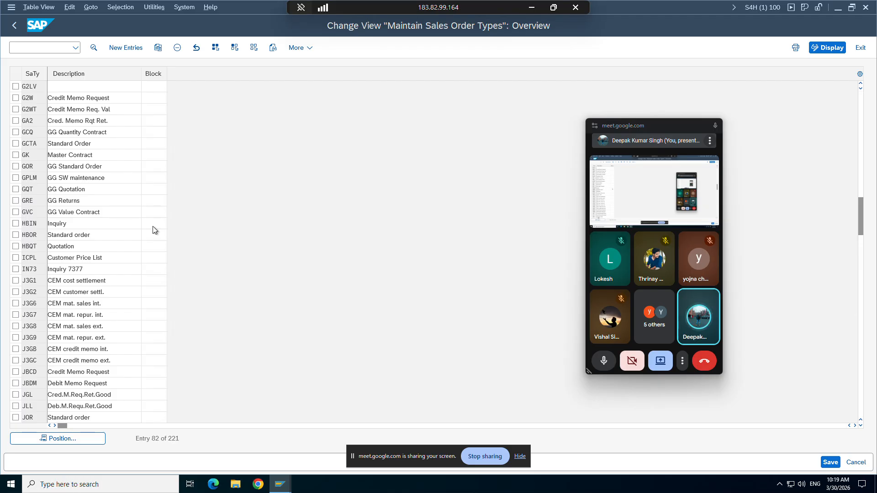
scroll(154, 230, "up", 9)
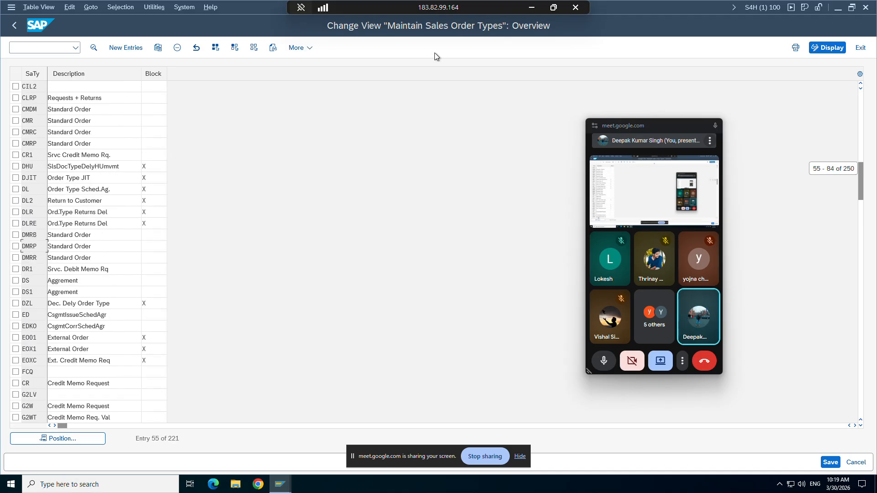
left_click(530, 10)
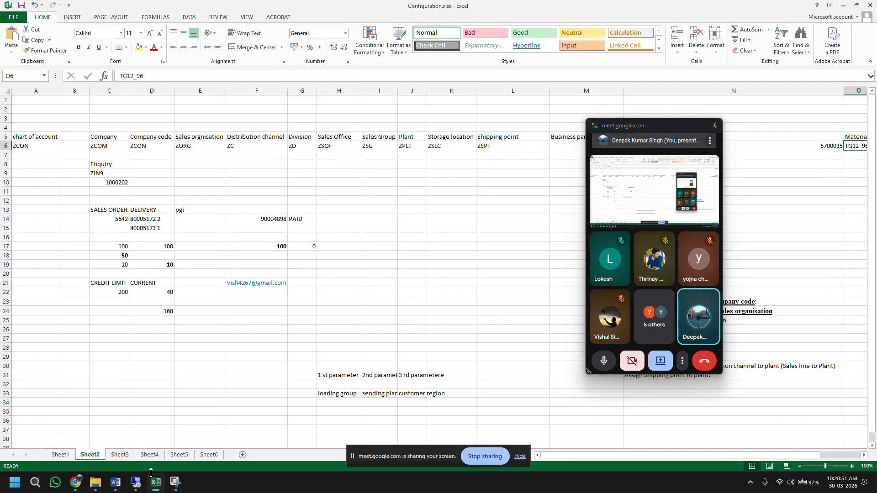
Step: Dismiss Word's language prompt, review the order-type table on page 93, then return to SAP
key("alt+Tab")
left_click(489, 288)
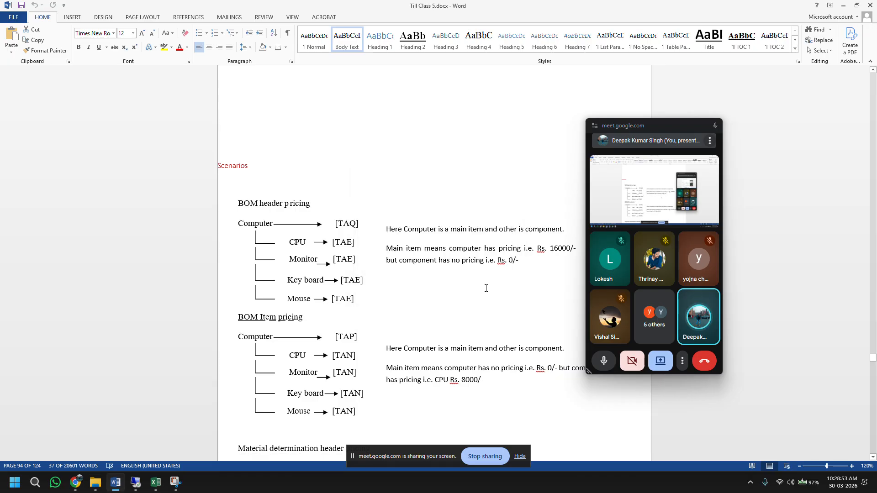
scroll(486, 288, "up", 15)
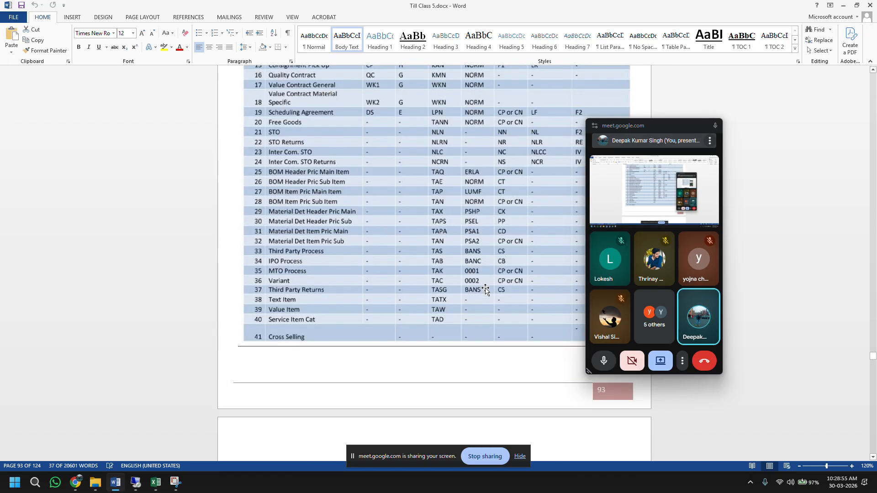
scroll(486, 289, "up", 3)
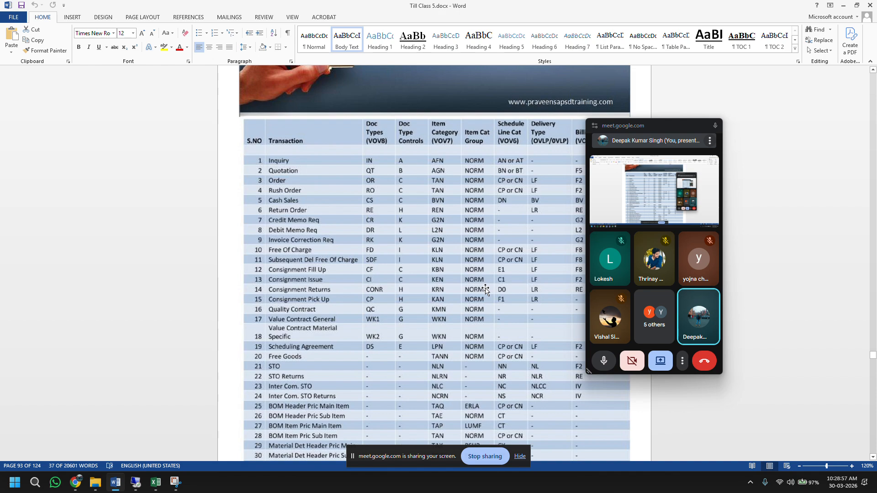
left_click(136, 482)
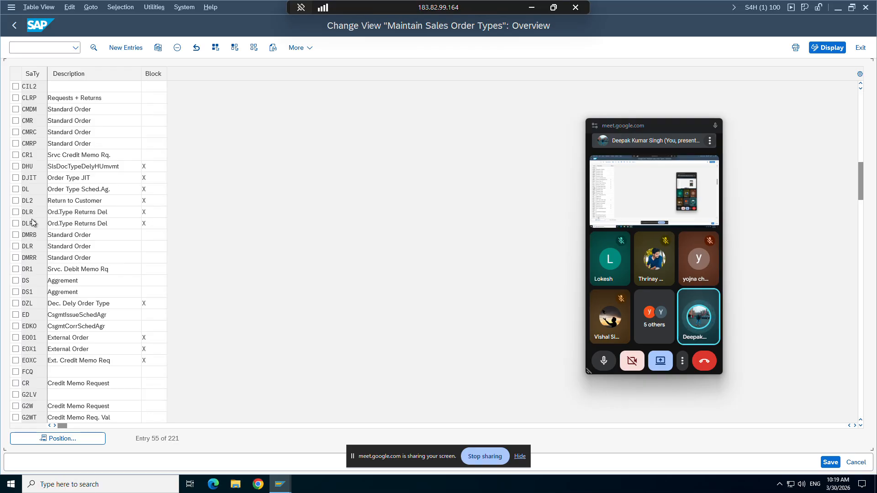
Step: Select the QT quotation type in the list and copy it
scroll(32, 223, "up", 2)
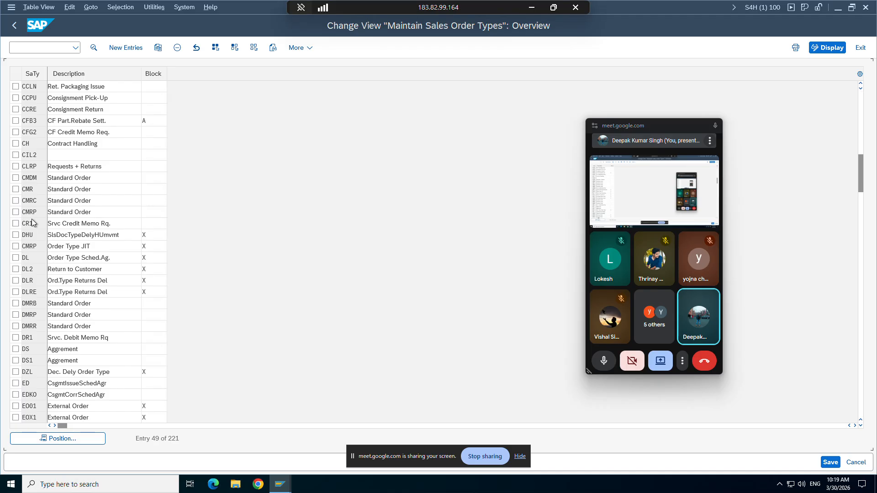
scroll(32, 223, "up", 16)
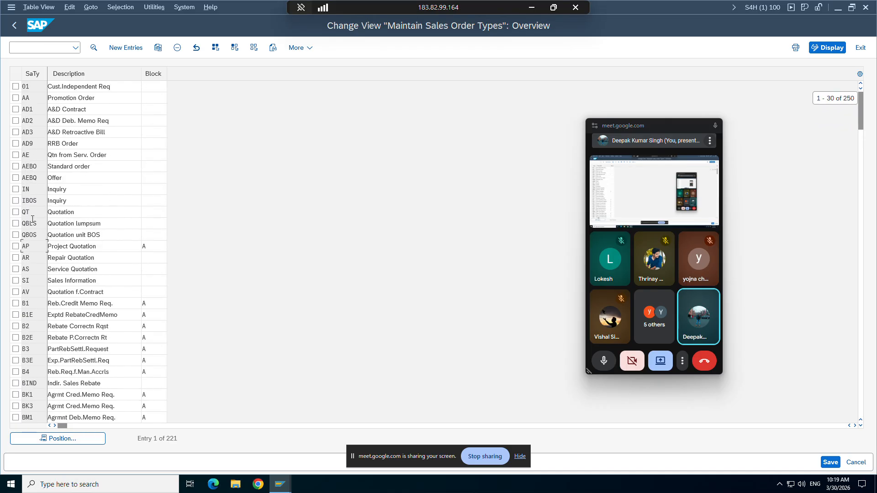
left_click(32, 212)
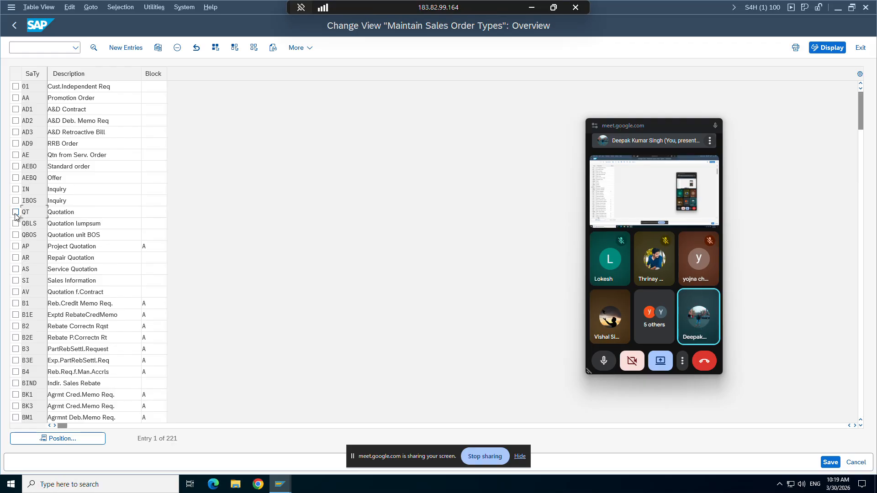
left_click(15, 213)
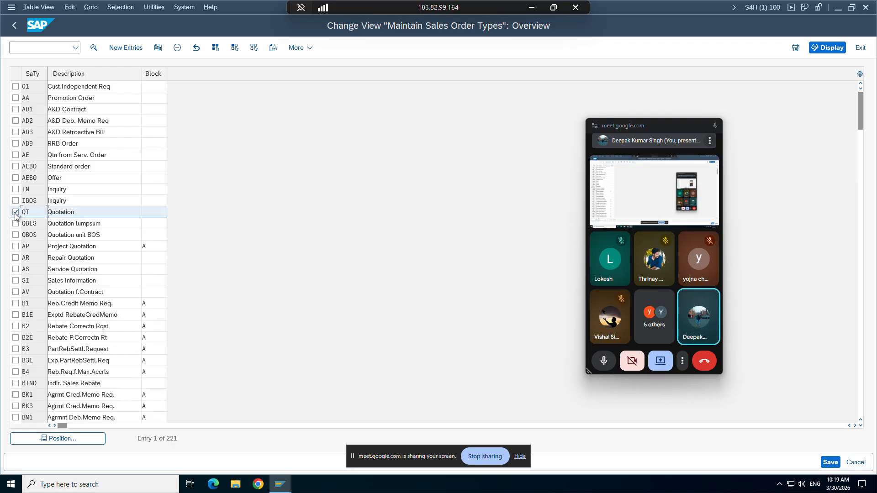
left_click(158, 49)
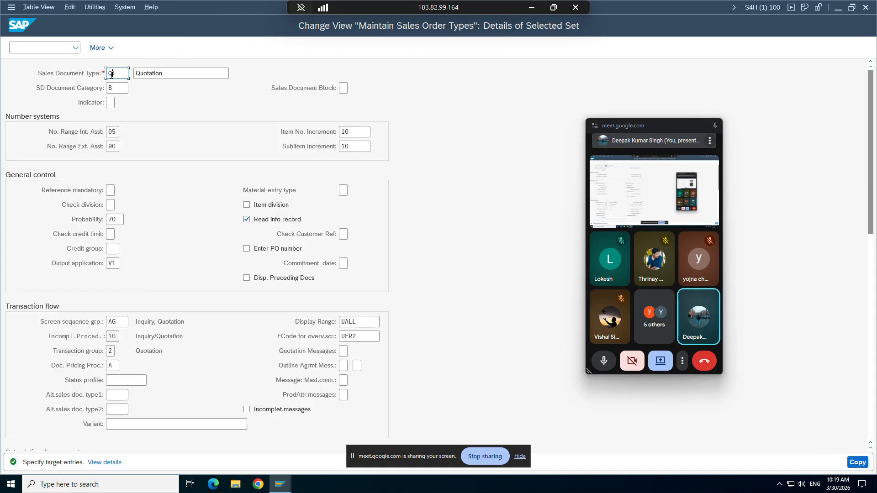
Step: Name the copy ZQT9 with description Quotation_Testing and copy its dependent entries
key("Left")
type("Z")
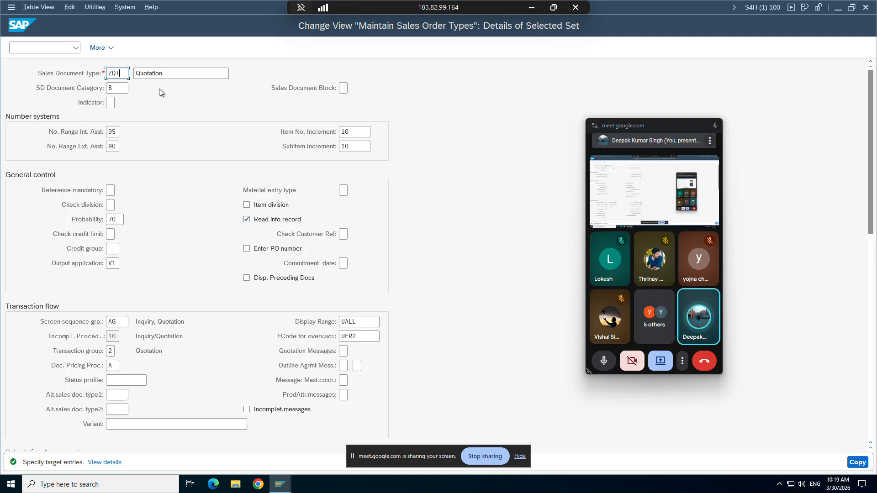
key("End")
type("9")
left_click(181, 72)
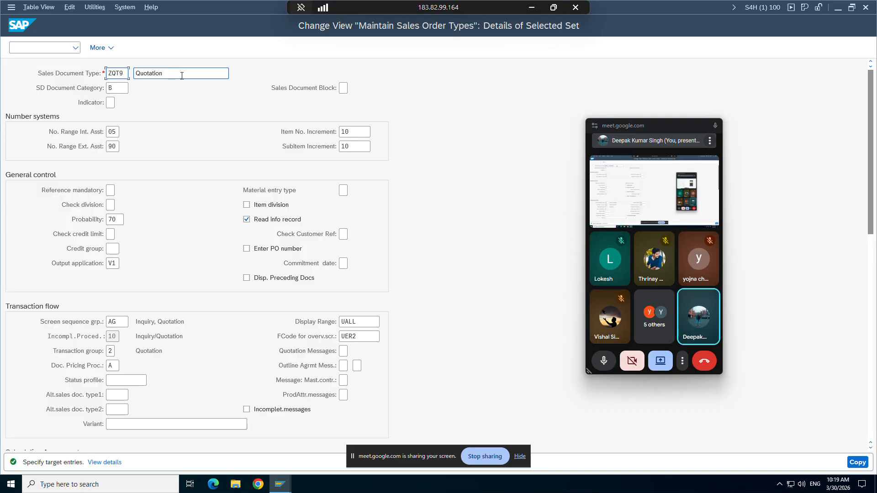
type("_Testing")
key("Return")
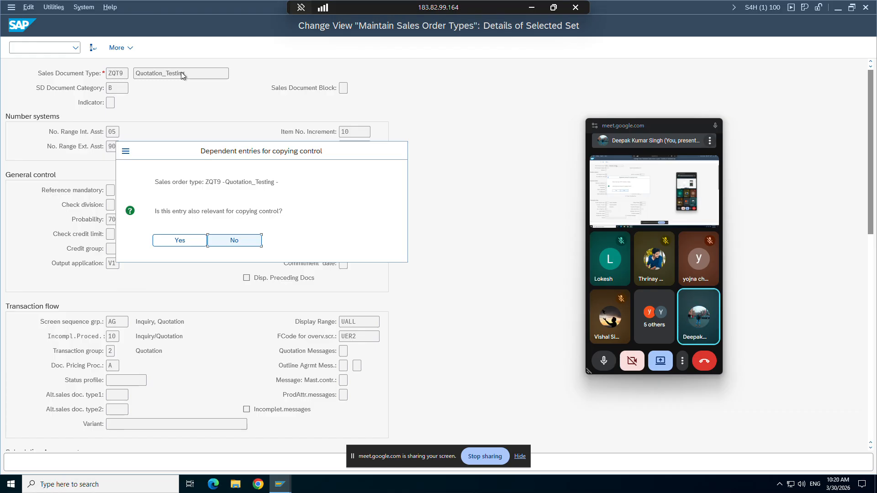
left_click(179, 239)
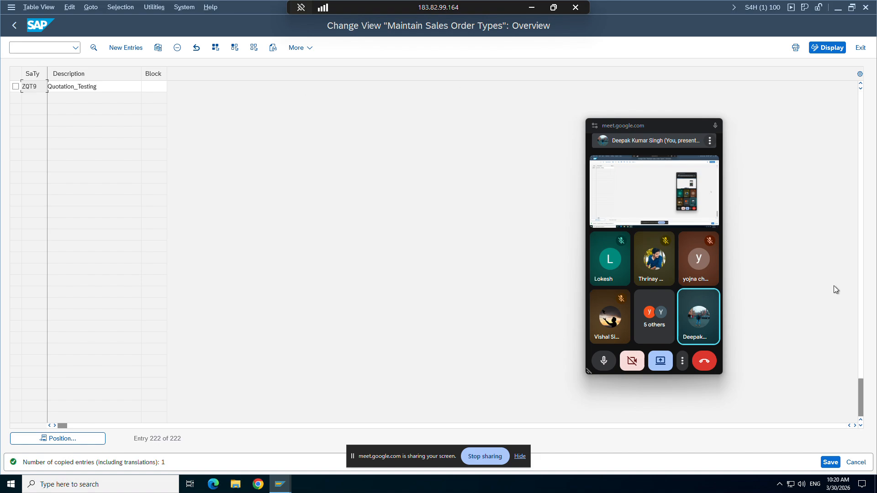
Step: Save ZQT9 to a transport request and go back to the Display IMG tree
left_click(828, 462)
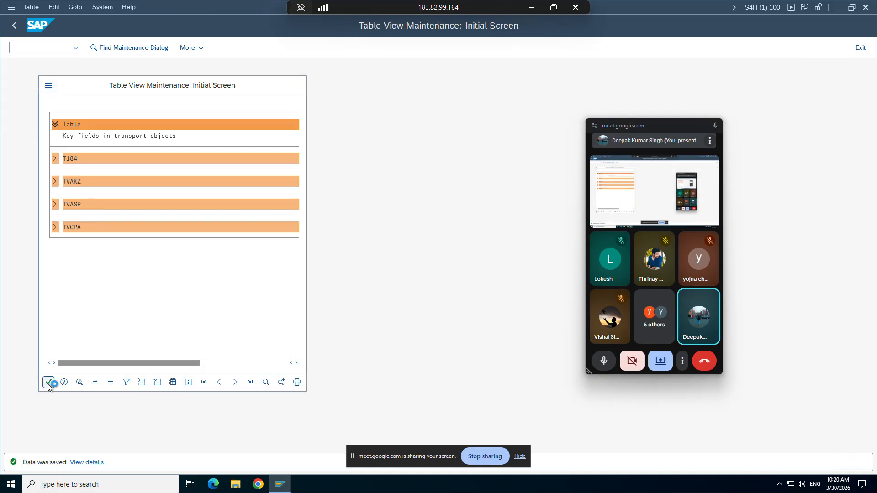
left_click(49, 383)
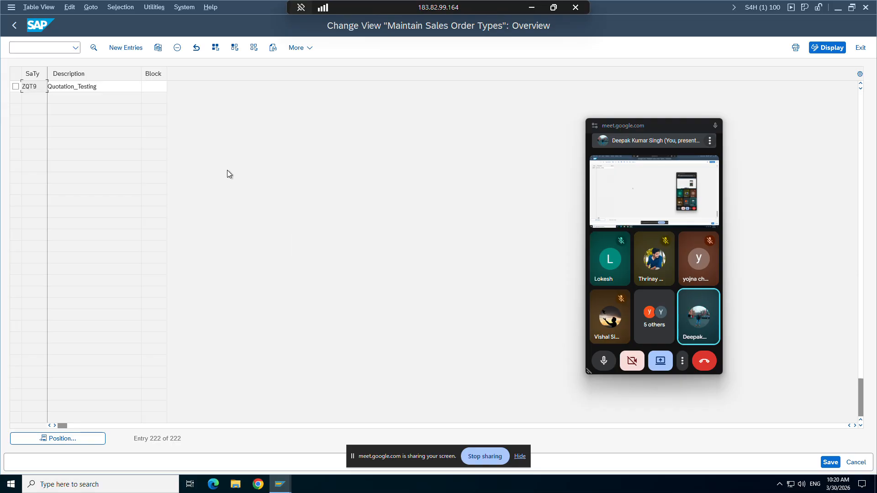
left_click(14, 25)
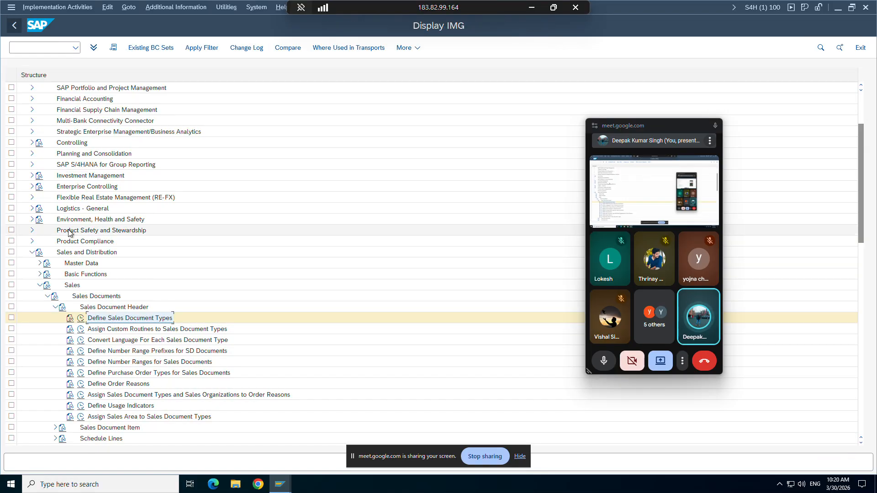
Step: Open Define Sales Document Types, jump to entry ZQT9, and minimize SAP to show Word
left_click(80, 320)
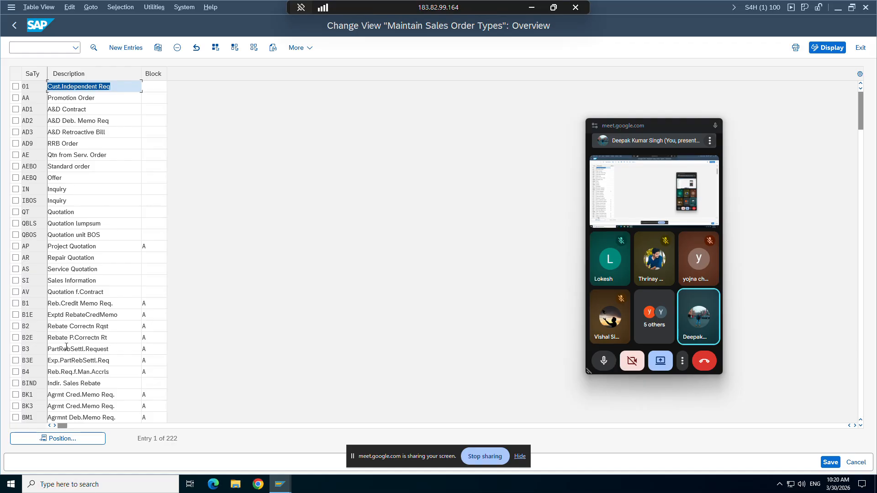
left_click(59, 439)
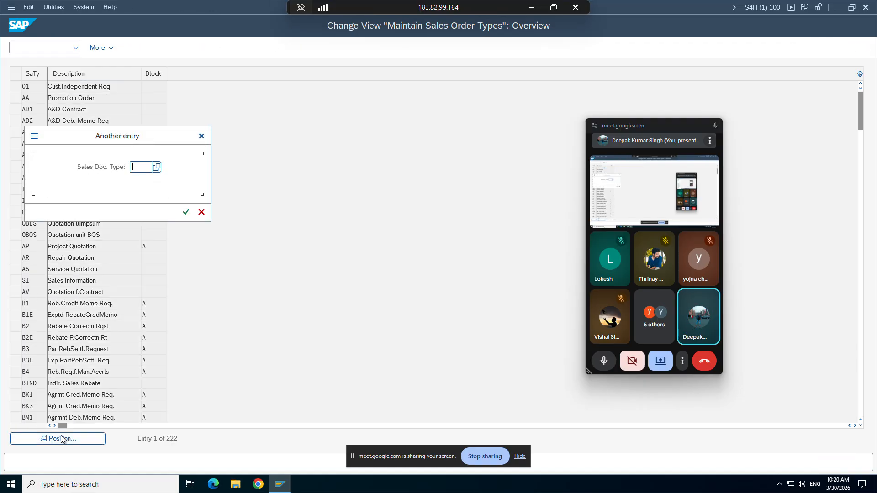
type("zor9")
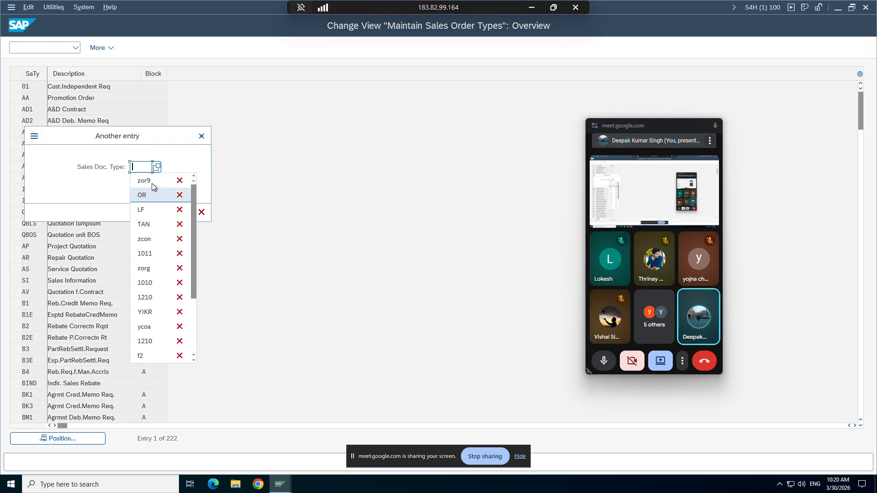
key("BackSpace")
key("BackSpace")
key("BackSpace")
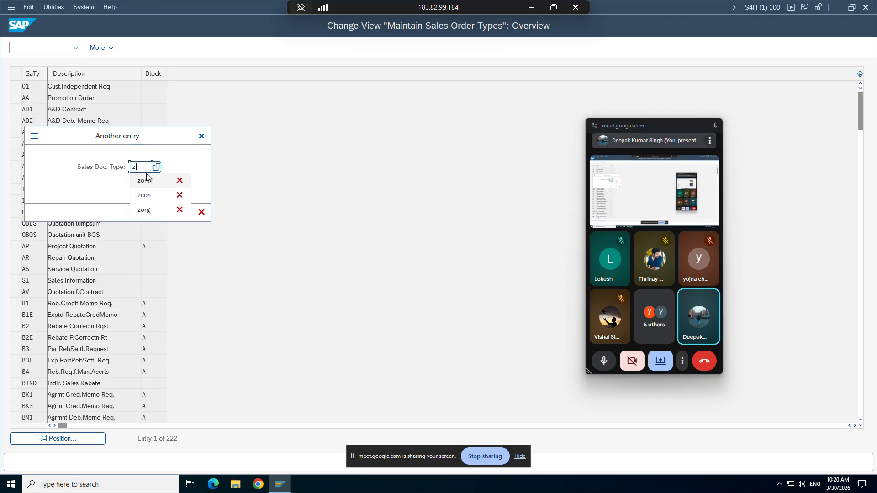
type("qt9")
key("Return")
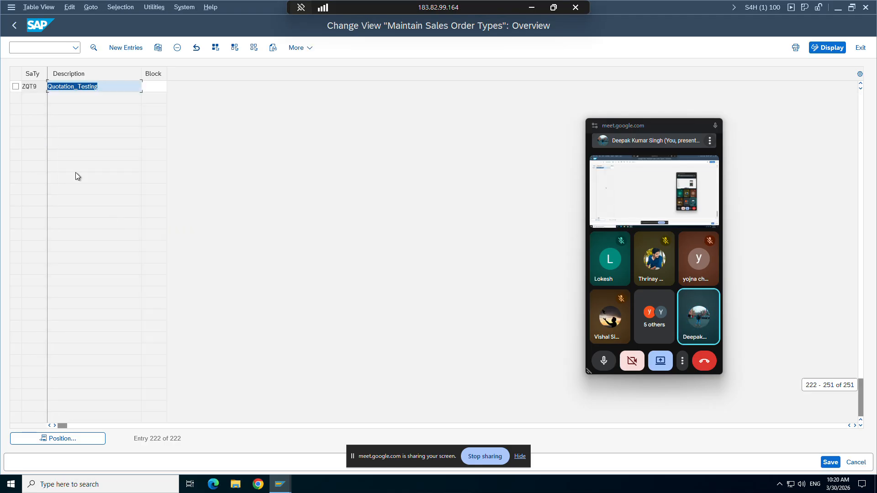
left_click(528, 7)
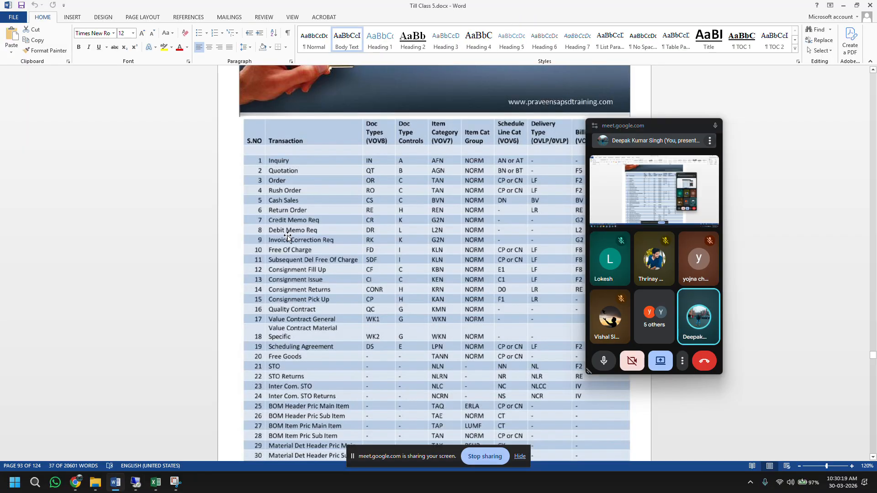
Step: In the Configuration workbook, label D8 'Quotation' beside Enquiry
left_click(156, 481)
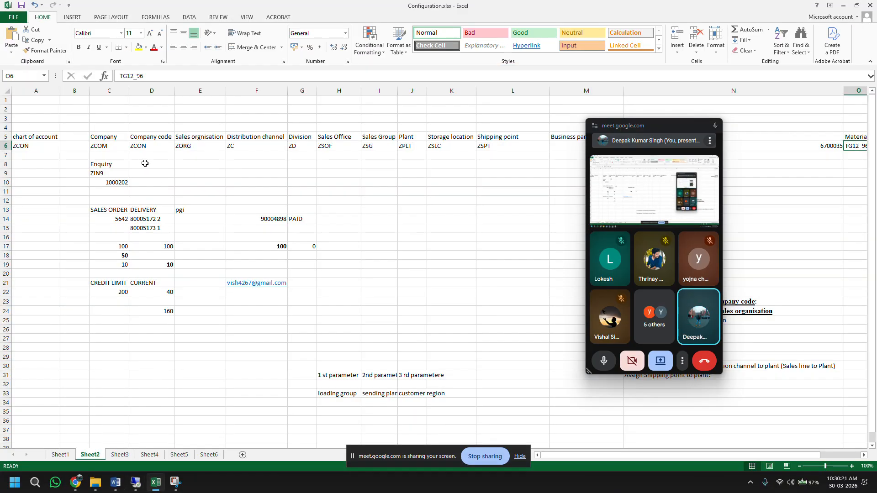
left_click(145, 164)
type("Quo")
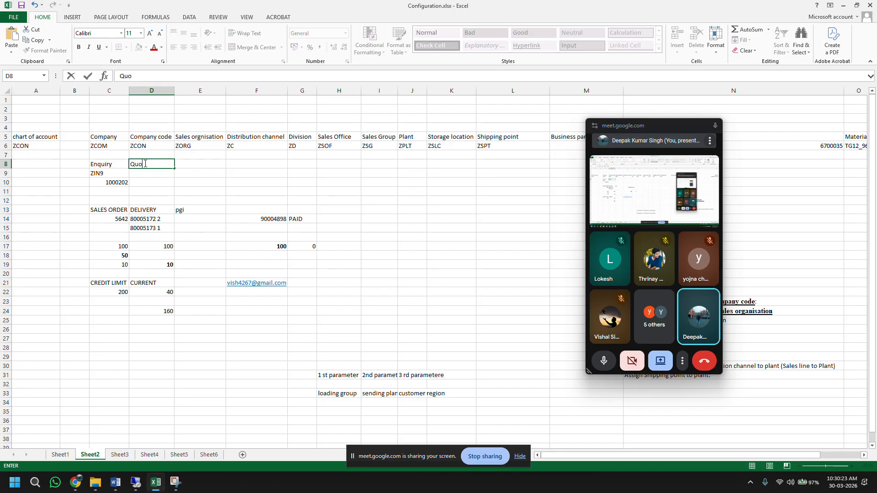
type("tation")
key("Tab")
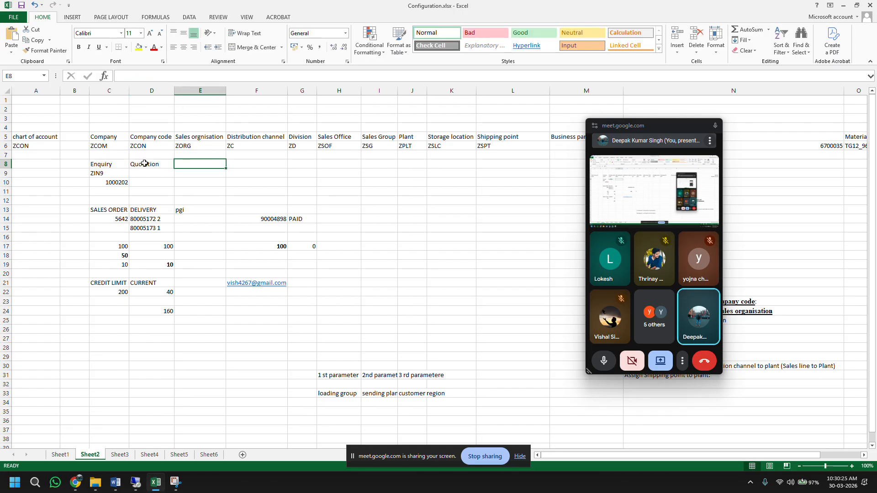
key("Return")
key("Return")
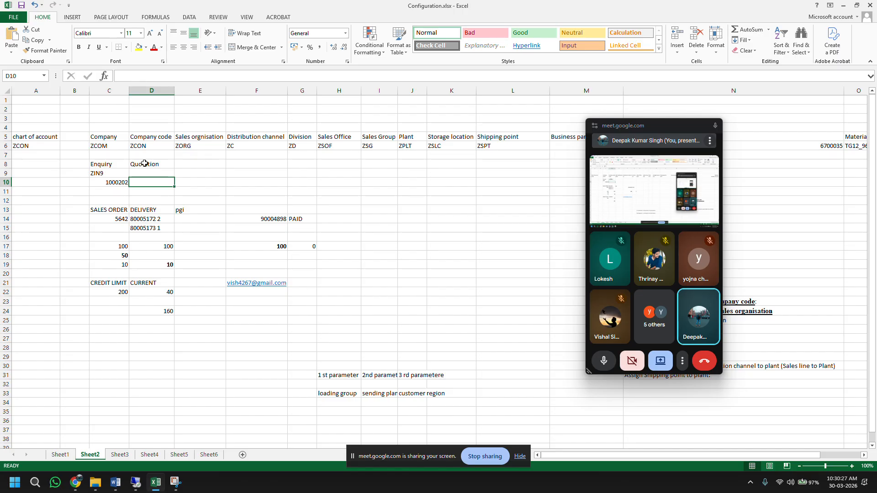
key("Up")
Step: Enter ZQT9 in D9 beside ZIN9, then return to the SAP session
type("ZQ")
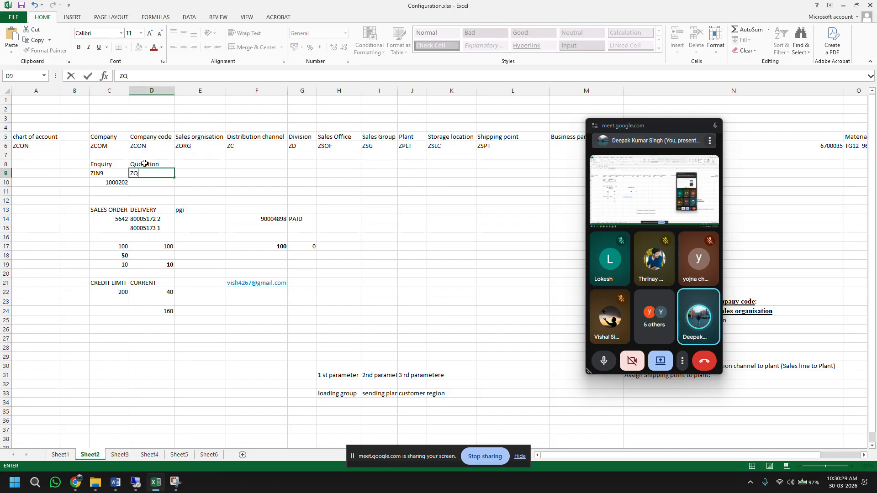
type("T9")
key("Return")
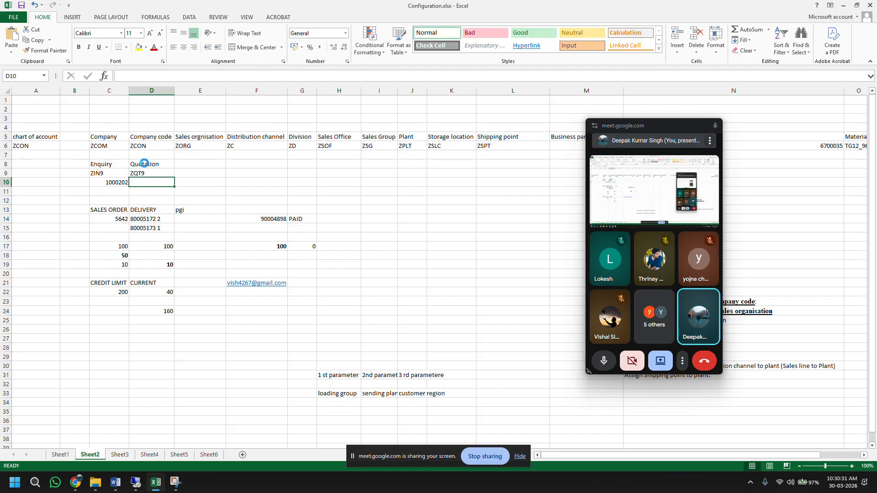
left_click(148, 173)
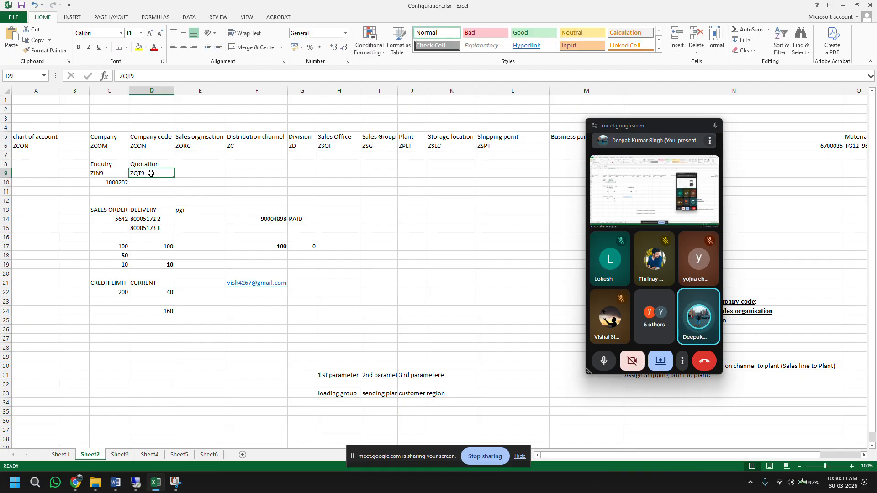
left_click(122, 174)
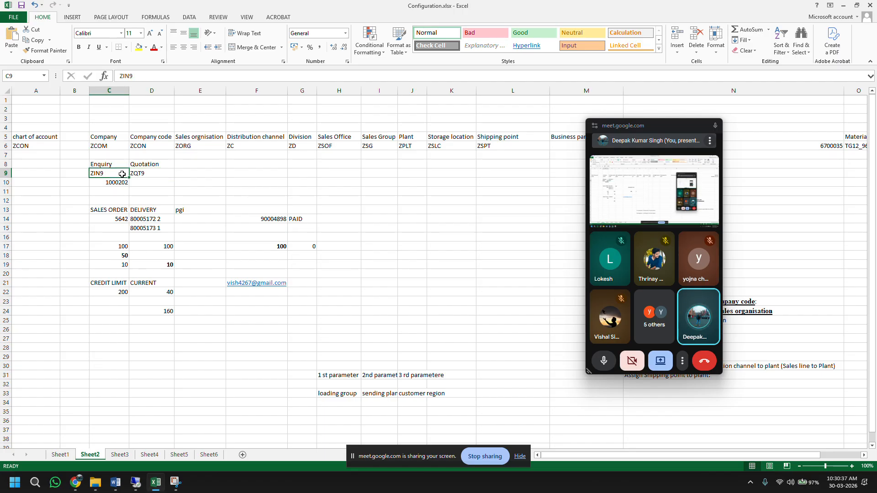
left_click(136, 482)
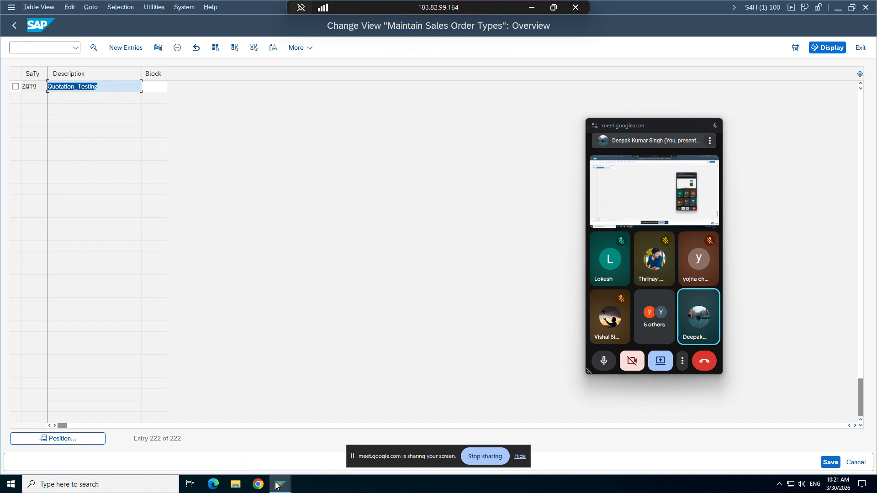
Step: From the Change Inquiry_test window, run /nva21 to open Create Quotations
mouse_move(276, 486)
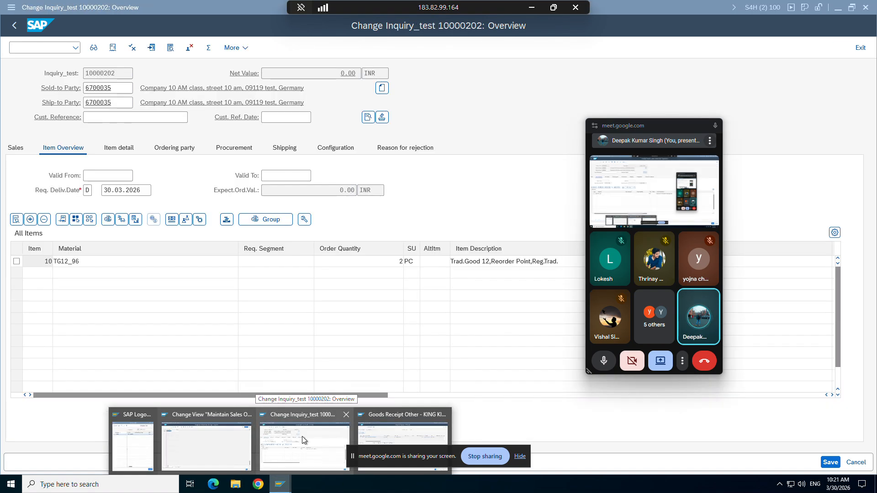
left_click(302, 437)
left_click(30, 49)
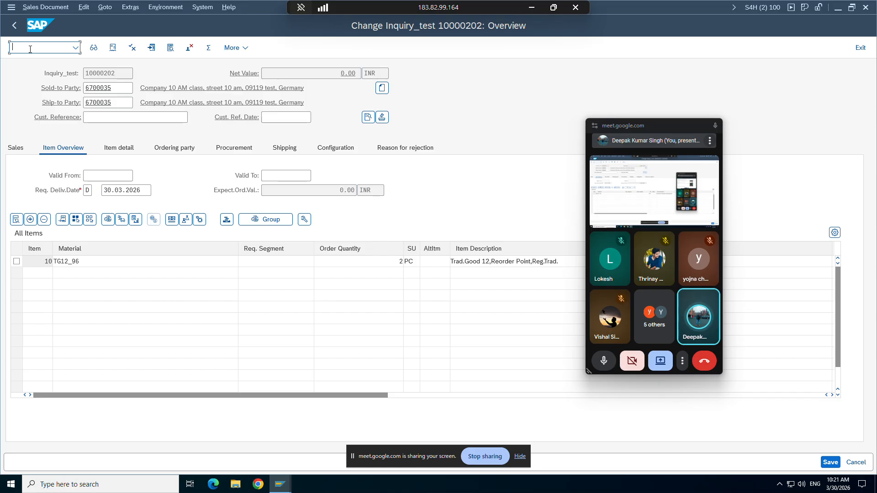
type("/nva")
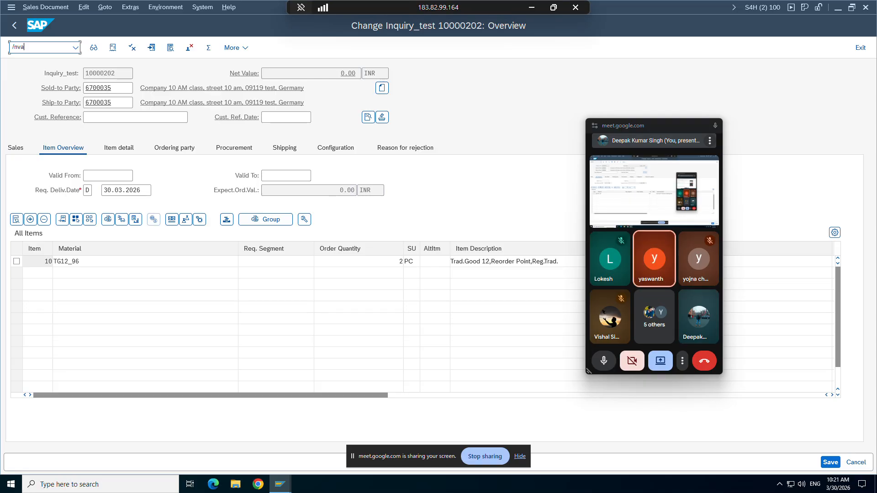
type("21")
key("Return")
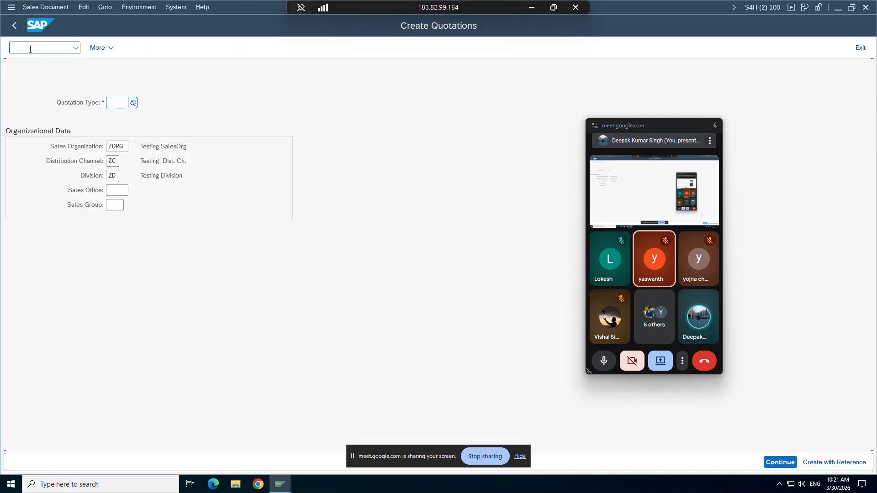
Step: Choose quotation type ZQT9 and start creating it with reference to an inquiry
type("zqt")
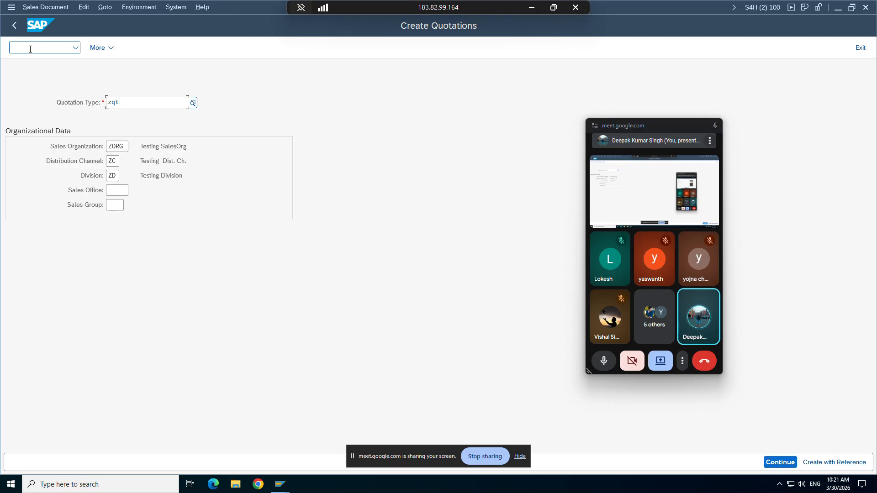
type("9")
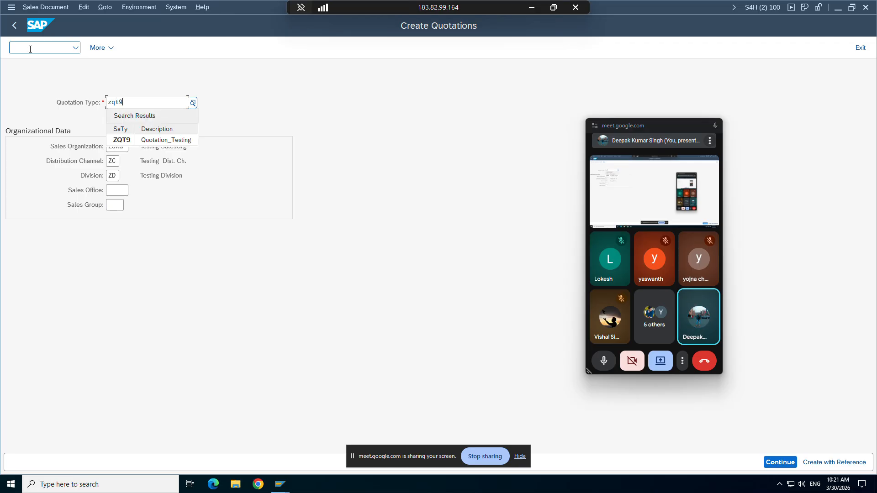
left_click(124, 140)
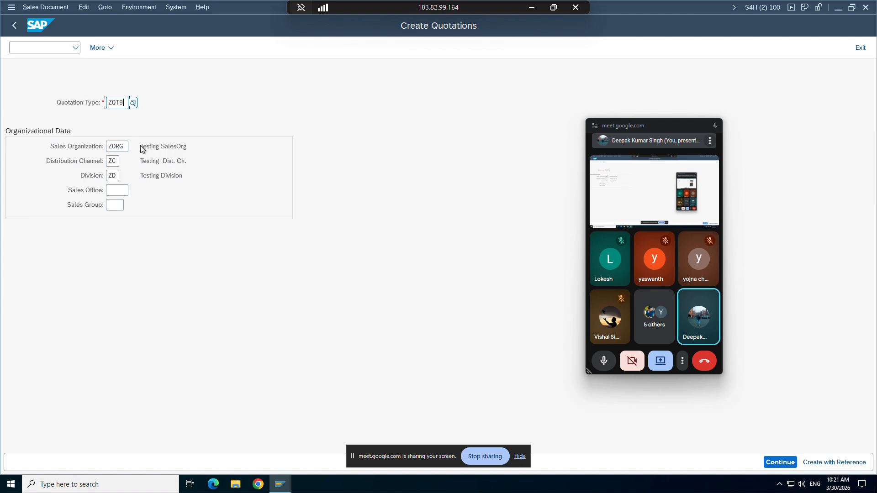
left_click(825, 465)
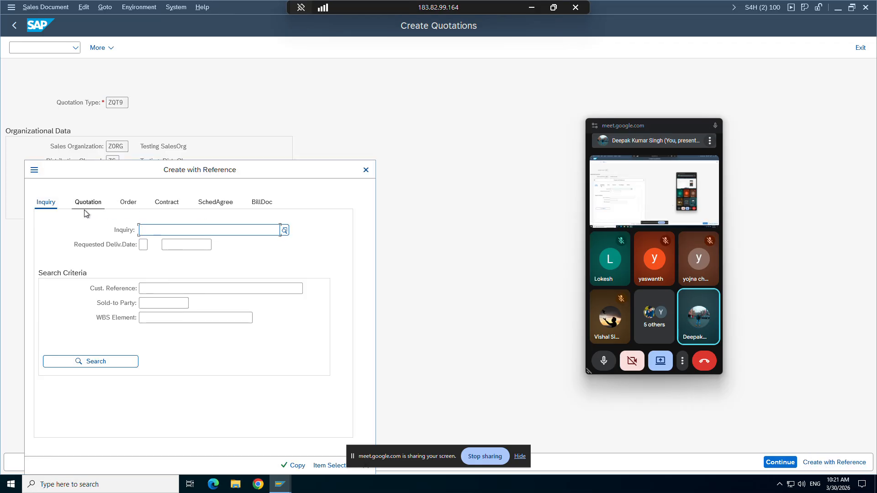
left_click(160, 232)
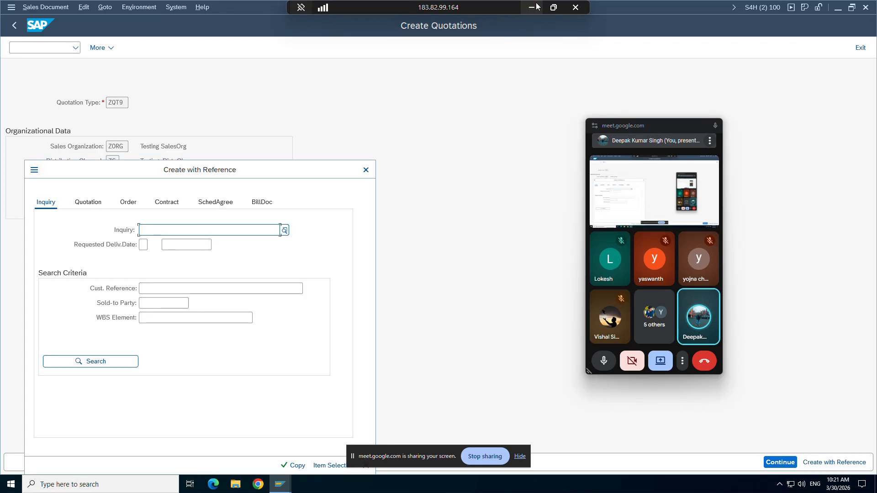
Step: Look up the inquiry number with /nva13 in another SAP session
left_click(281, 488)
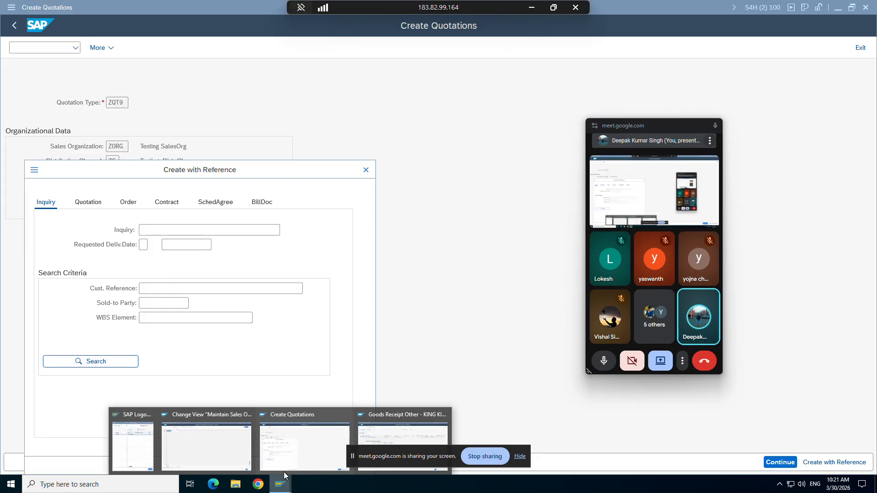
left_click(374, 429)
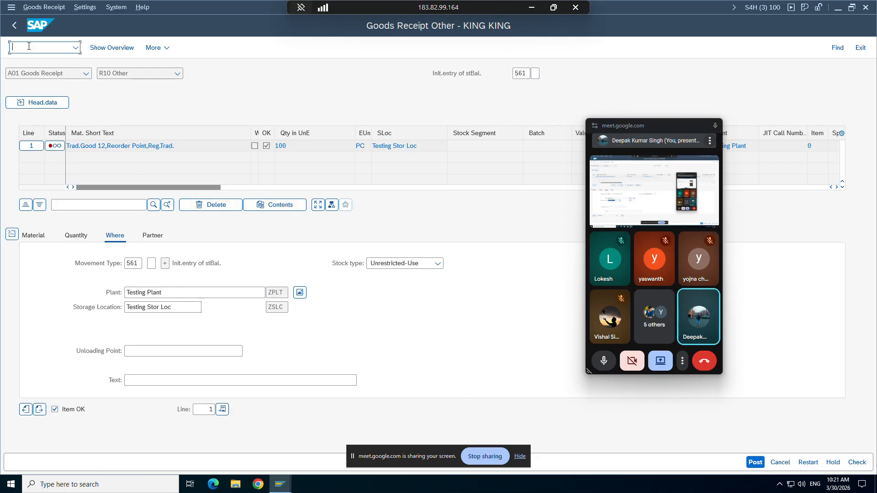
type("/nva13")
key("Return")
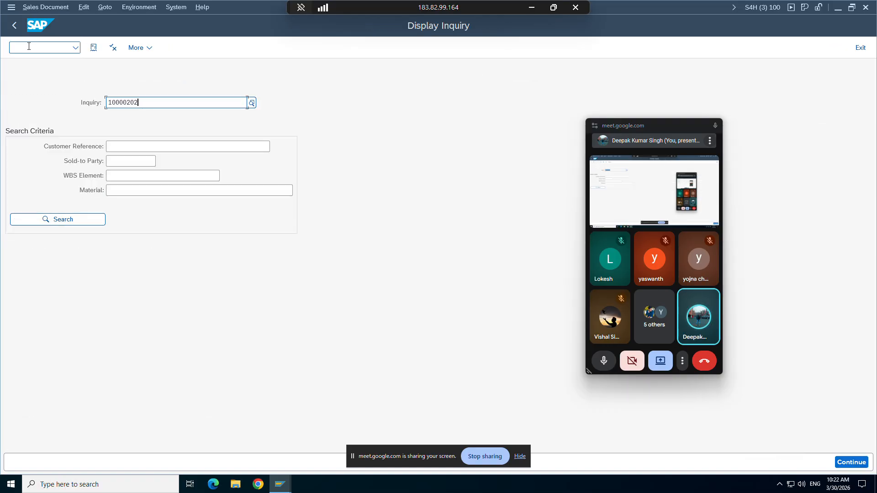
Step: Paste inquiry 10000202 into the reference dialog and copy it into the quotation
mouse_move(280, 485)
left_click(287, 453)
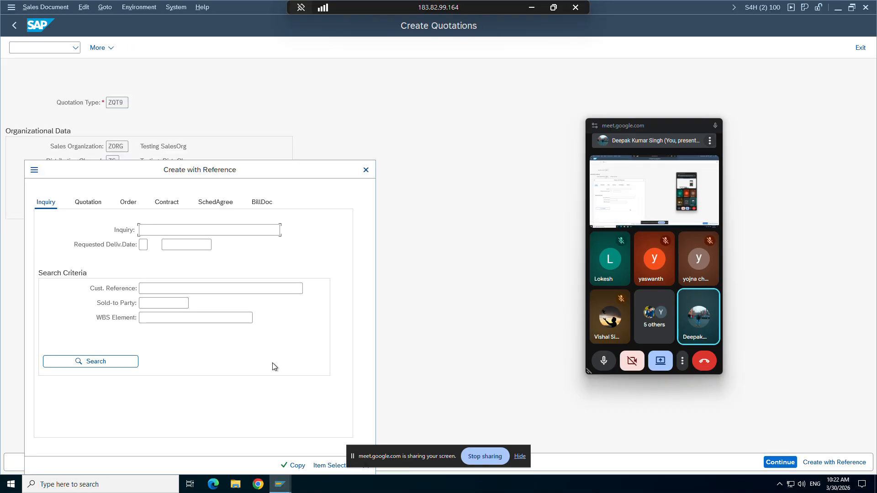
type("10000202")
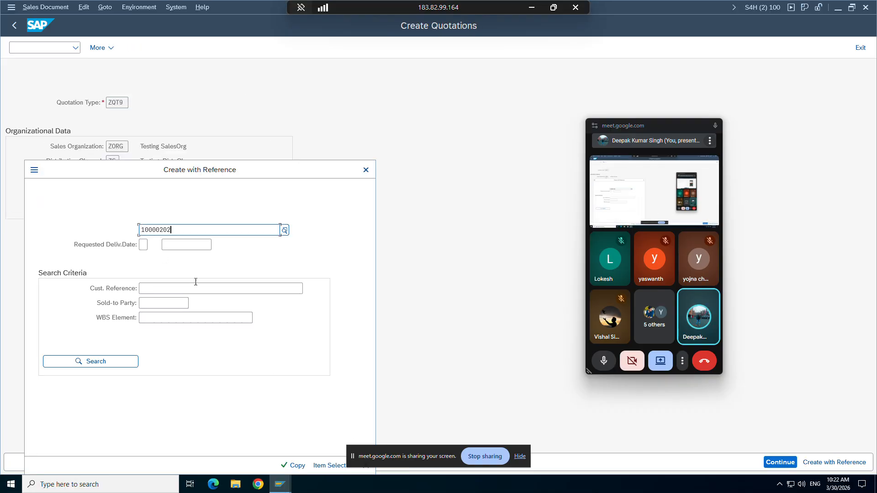
left_click(520, 457)
left_click(297, 466)
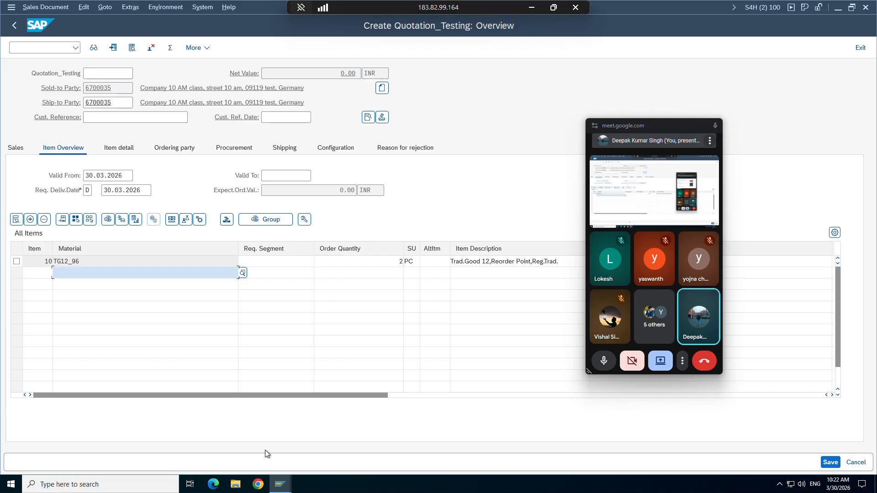
Step: Switch to the Display Inquiry window, then minimize the remote SAP session to reveal Excel
left_click(280, 484)
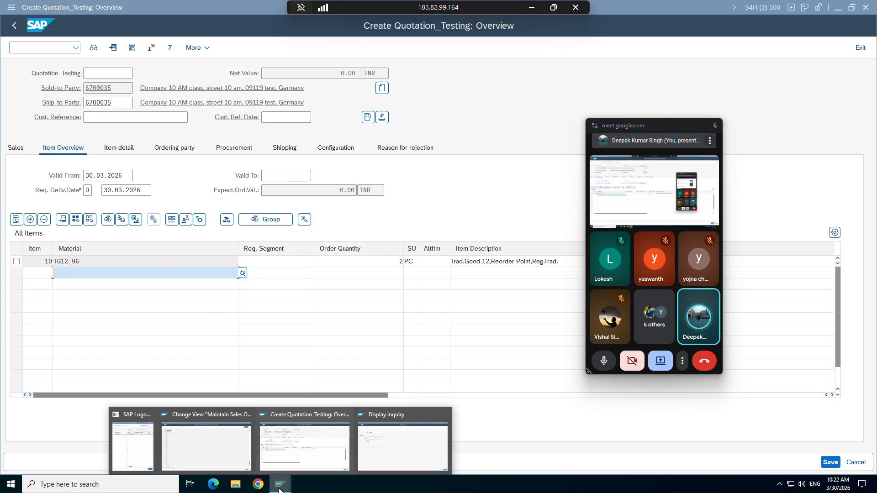
left_click(375, 434)
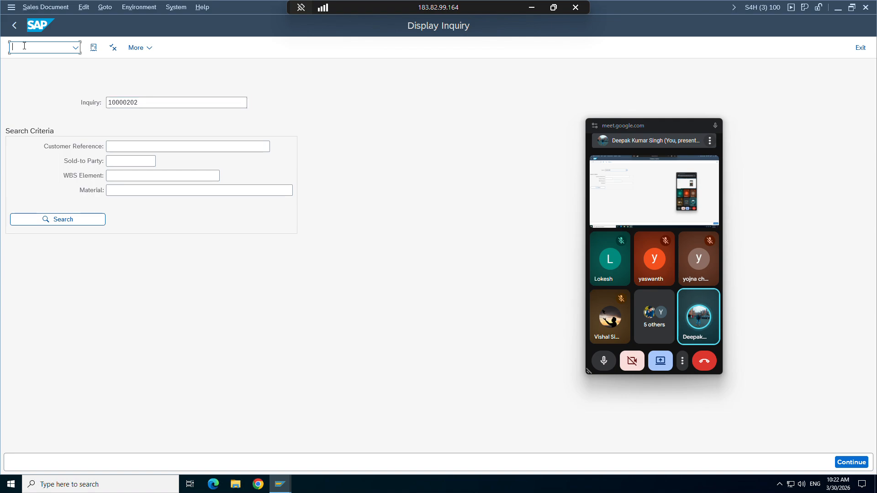
type("/nvt")
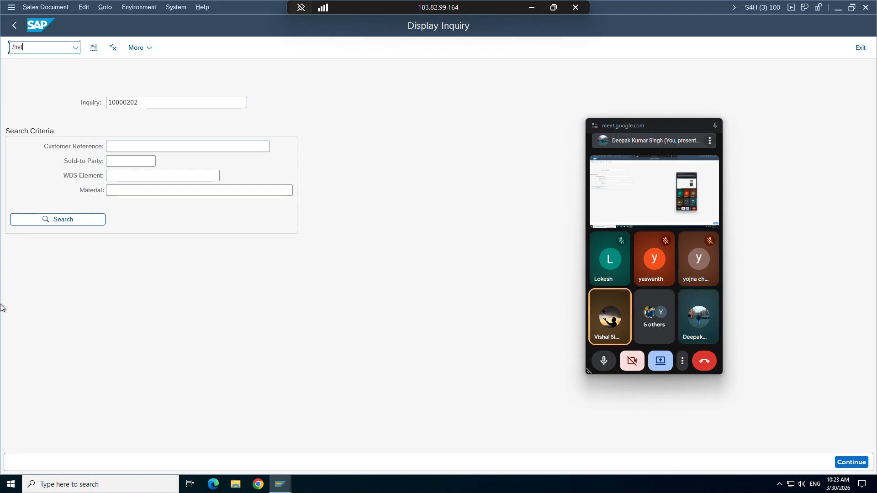
left_click(530, 8)
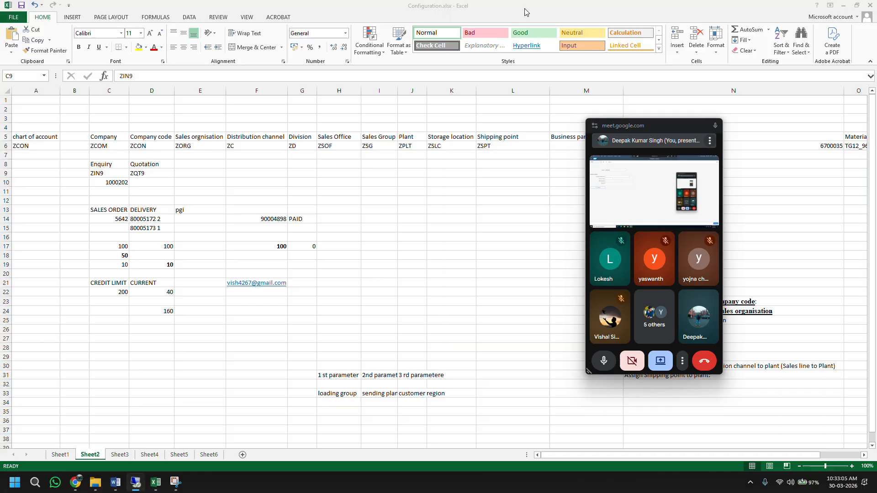
Step: Bring Excel back and add a new blank worksheet after Sheet6
left_click(155, 483)
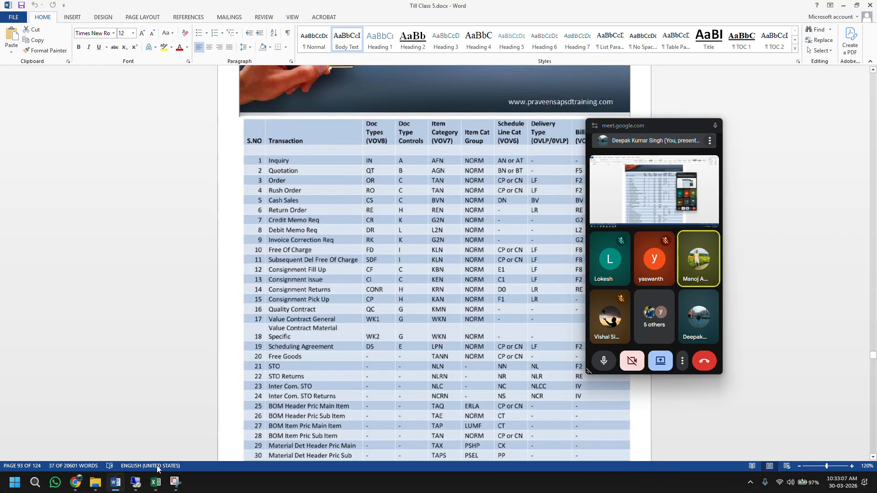
left_click(156, 483)
left_click(206, 455)
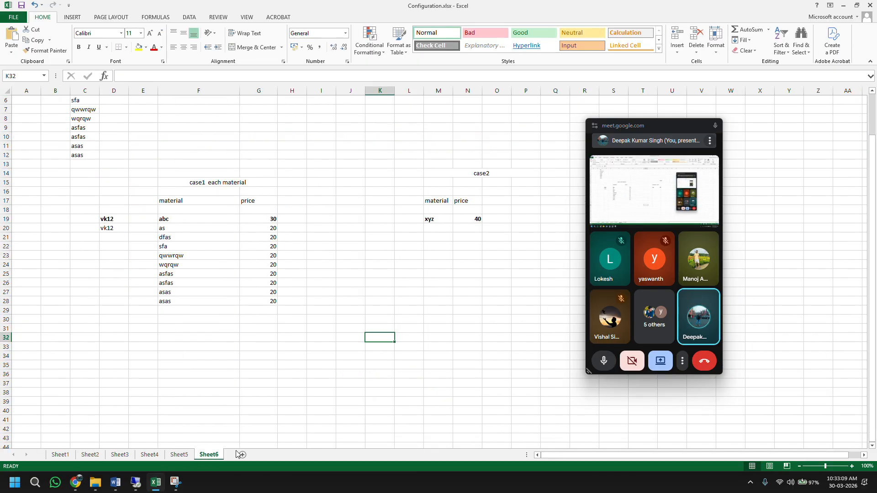
left_click(243, 455)
Step: Enter the Order–Order pair in E9:F9
left_click(138, 174)
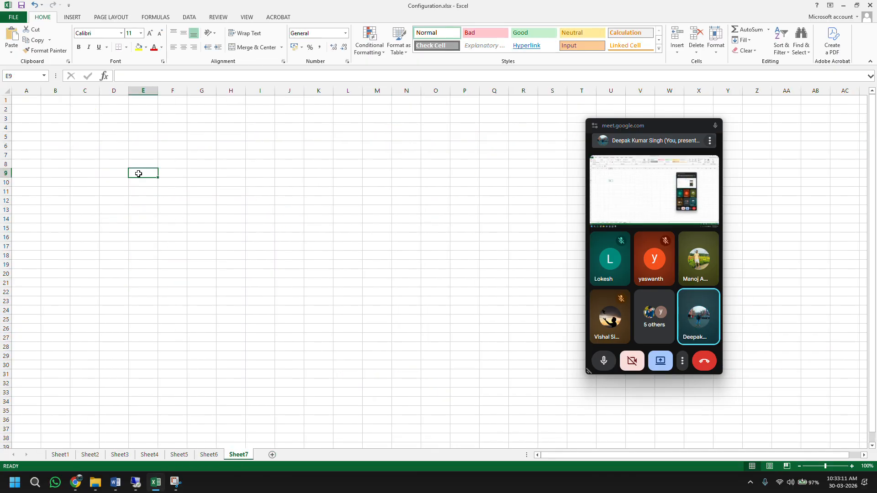
type("Order")
key("Return")
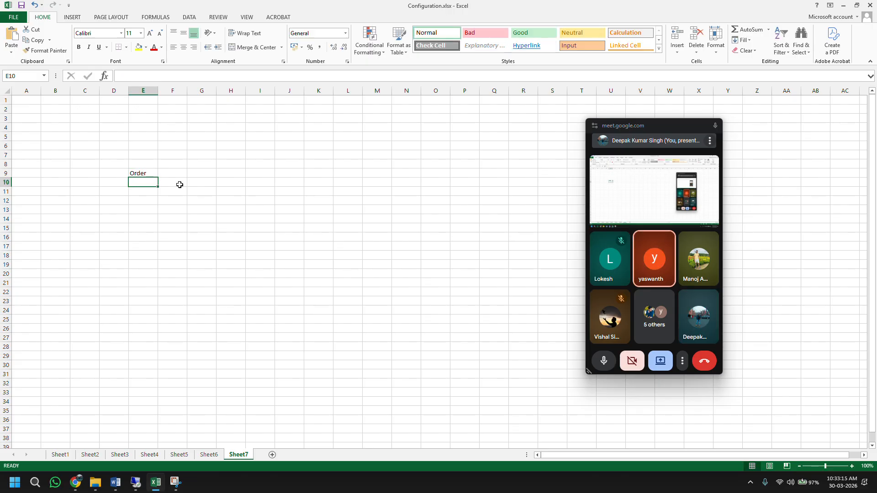
left_click(171, 172)
type("Order")
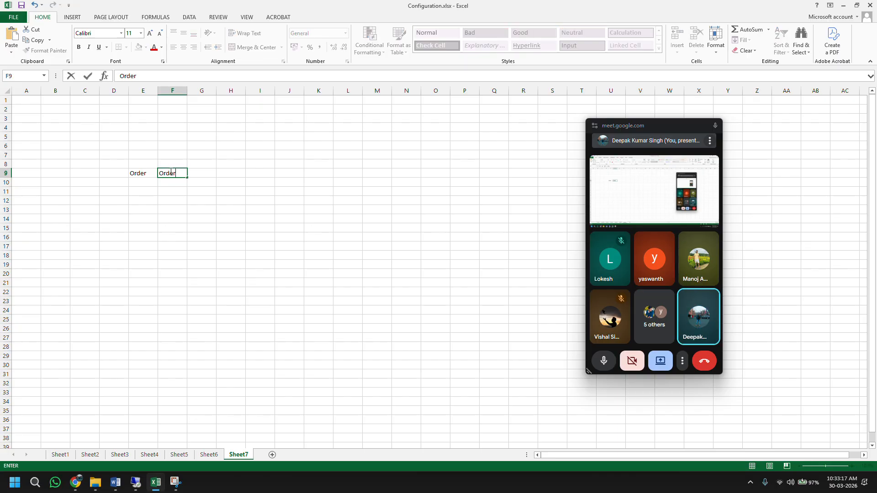
key("Return")
Step: Add Order–Delivery in row 10 and Delivery–Invoice in row 11
key("Left")
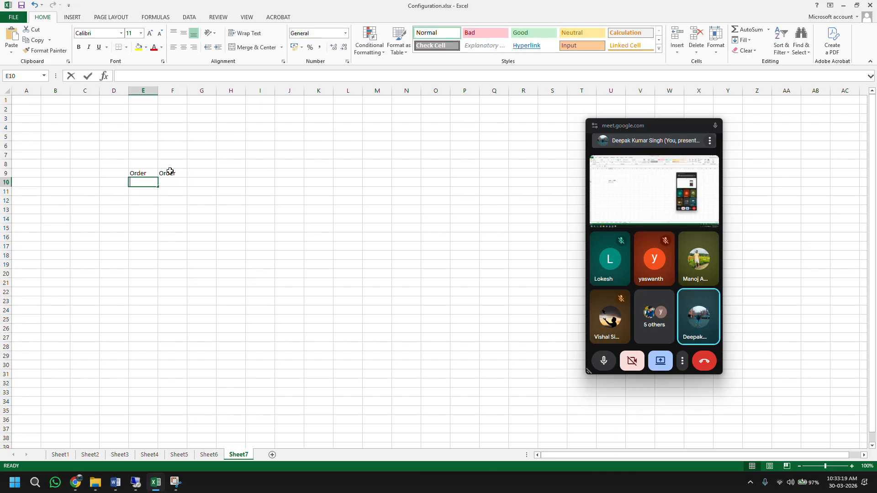
type("Order")
key("Tab")
type("De")
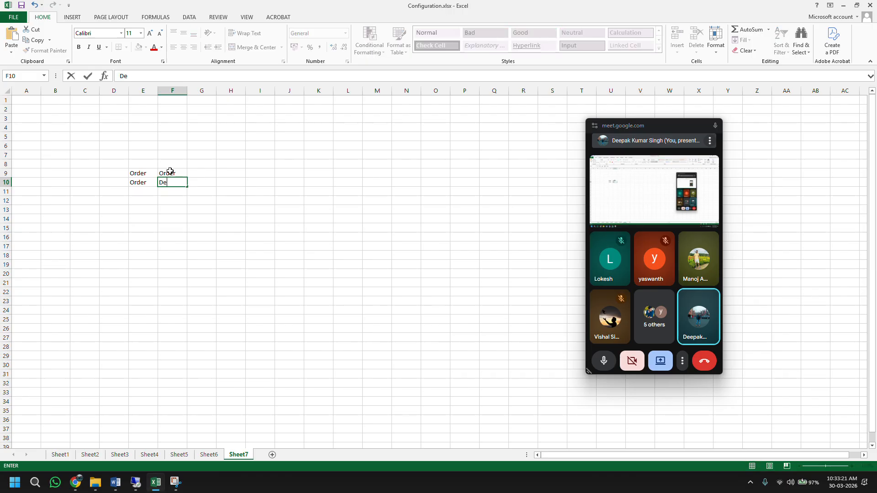
type("livery")
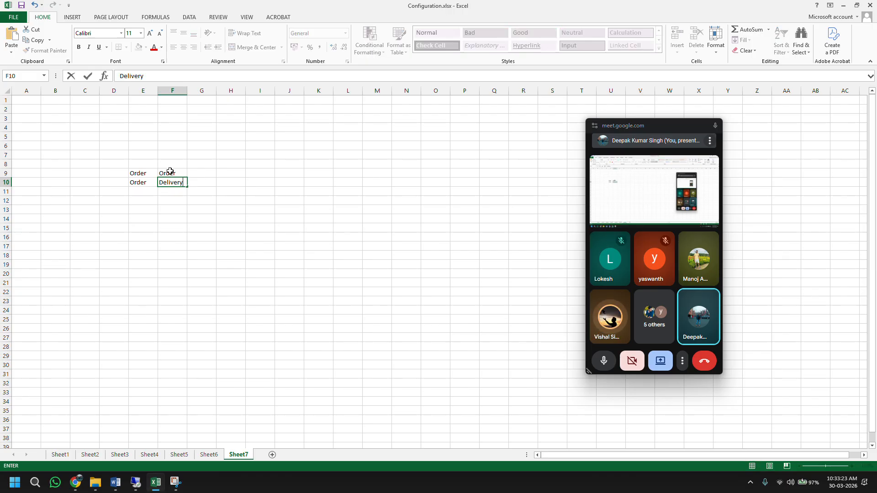
key("Return")
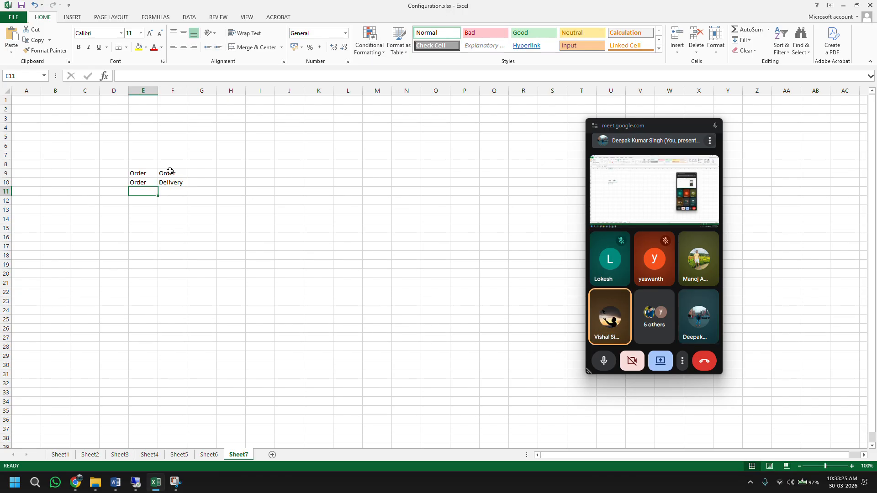
type("Del")
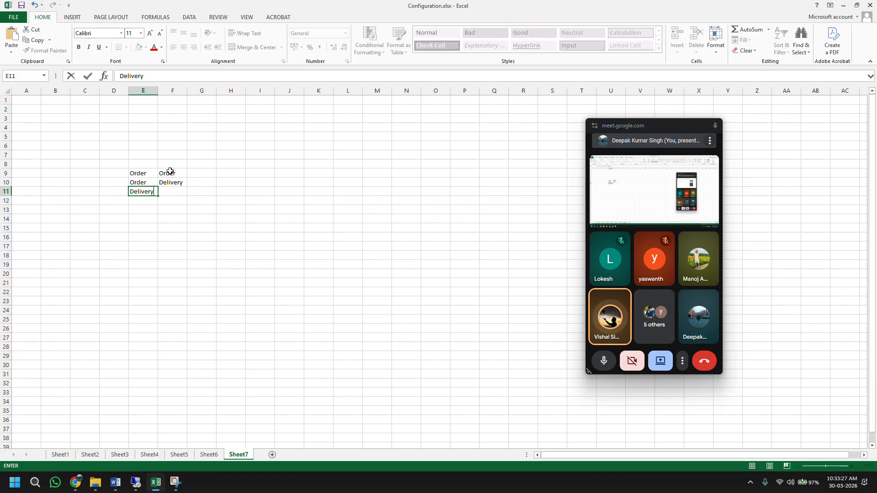
type("ivery")
key("Tab")
type("Invoice")
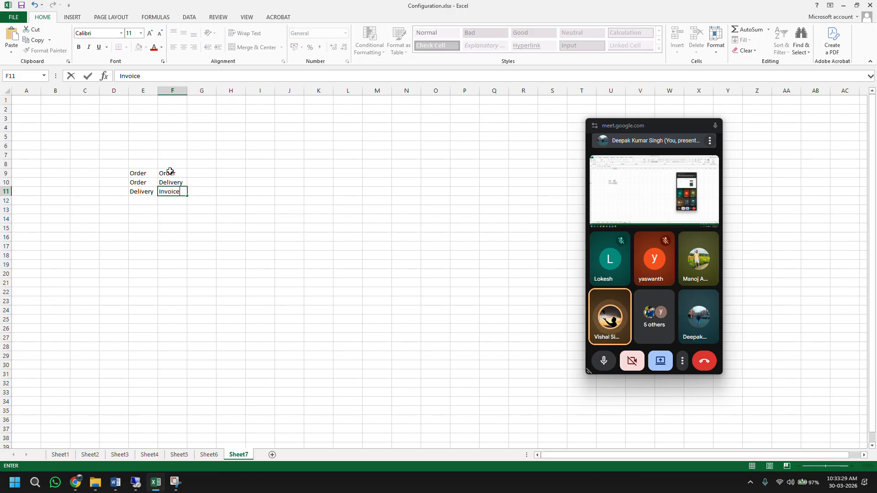
key("Return")
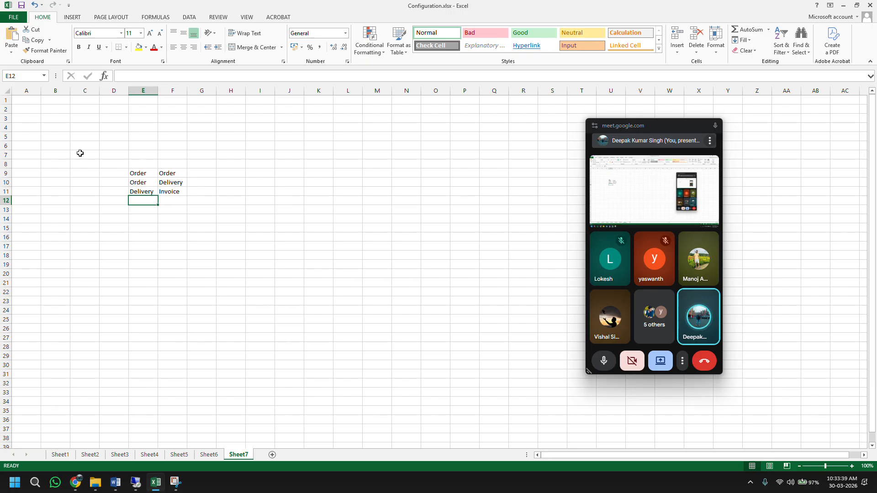
Step: Insert a row at 11 and fill it with the Order–Invoice pair
right_click(9, 192)
left_click(36, 257)
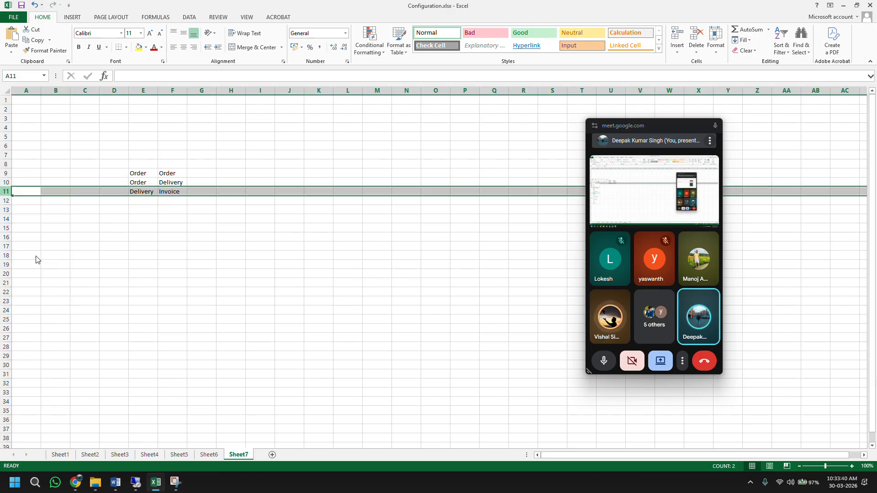
left_click(140, 183)
key("ctrl+c")
left_click(142, 191)
key("ctrl+v")
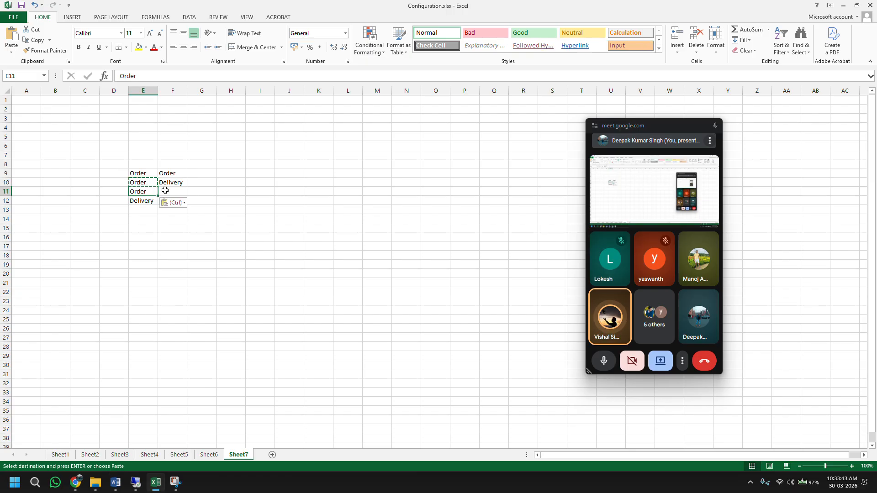
left_click(165, 190)
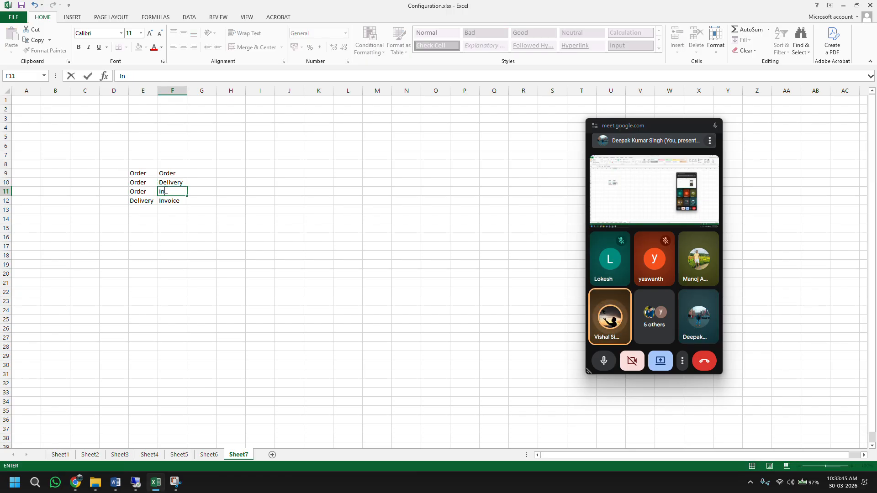
type("Invoice")
key("Return")
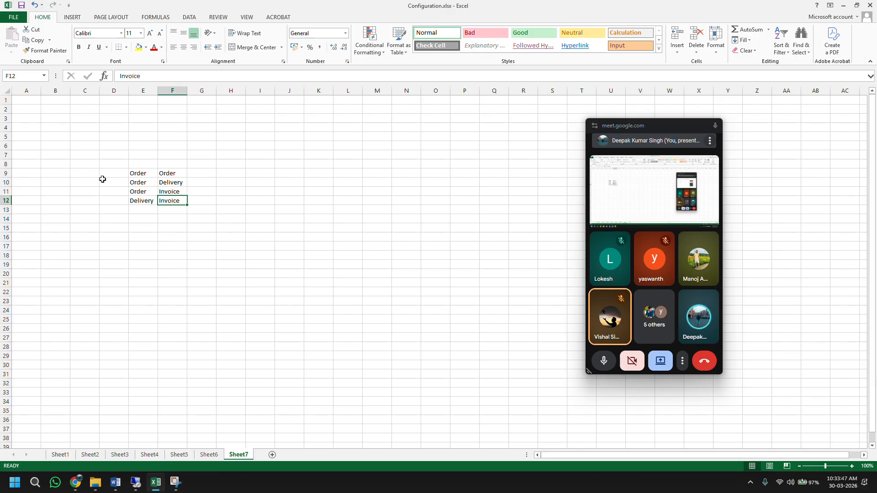
Step: Add Invoice–Order in row 13 and Invoice–Invoice in row 14
left_click(5, 173)
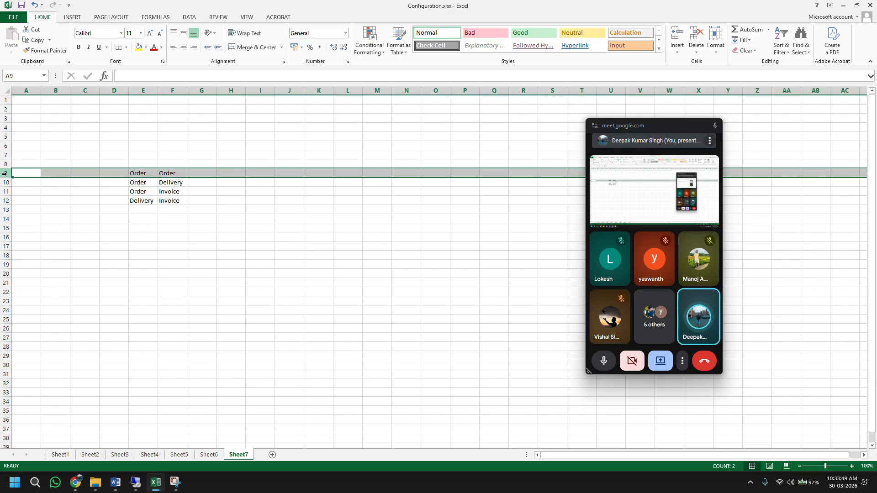
left_click(145, 209)
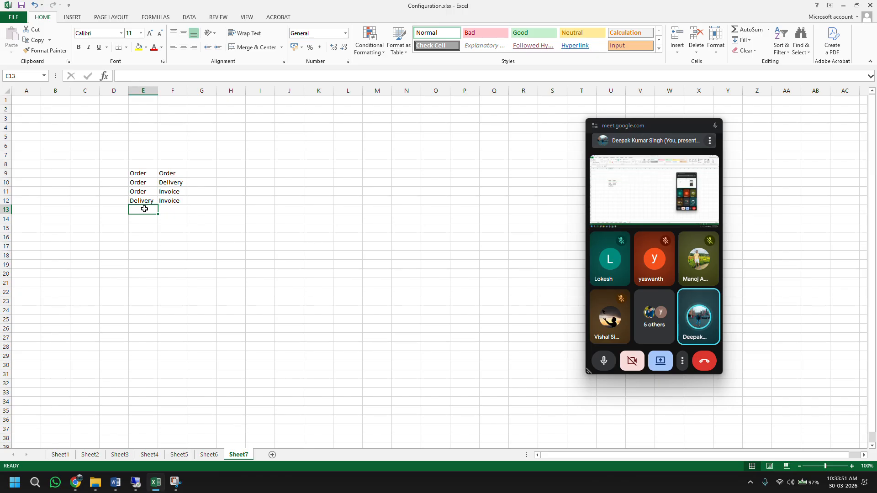
type("Invoice")
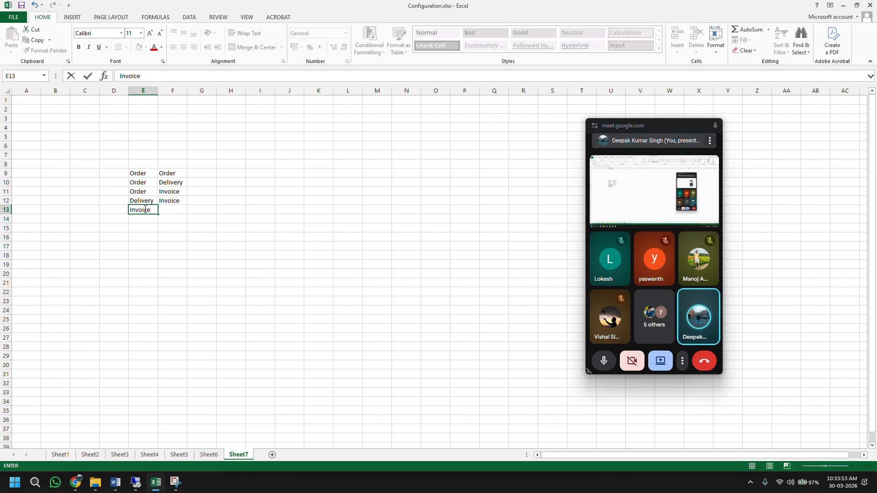
key("Tab")
type("Order")
key("Return")
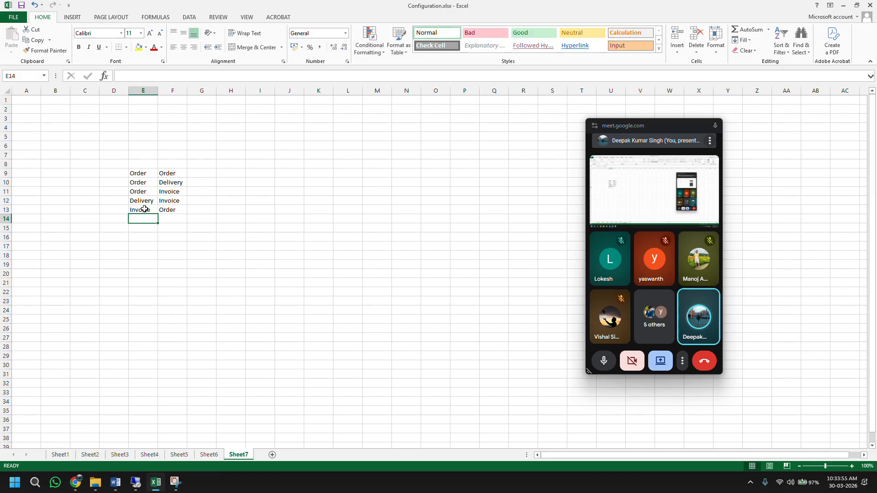
type("Invoicwe")
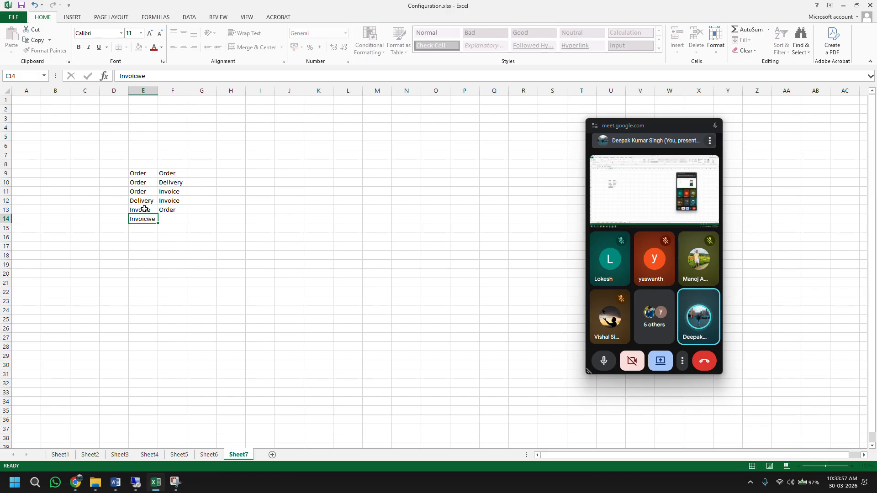
key("Tab")
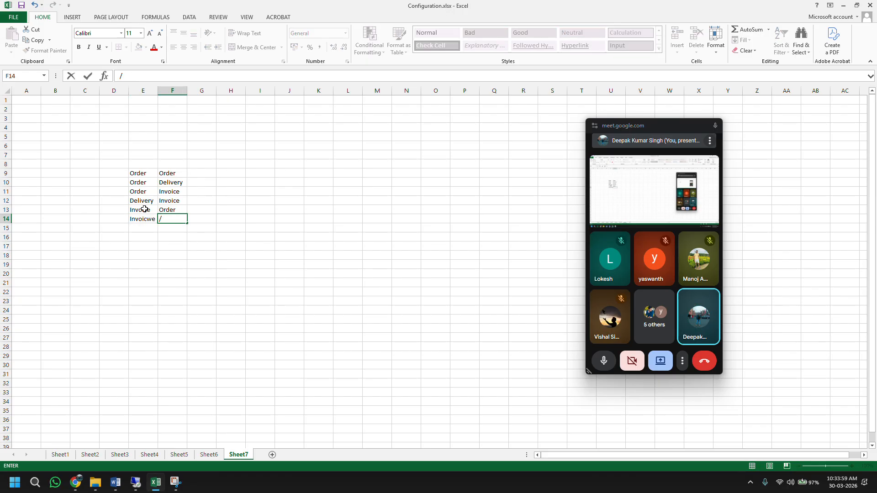
type("Invoicw")
key("Return")
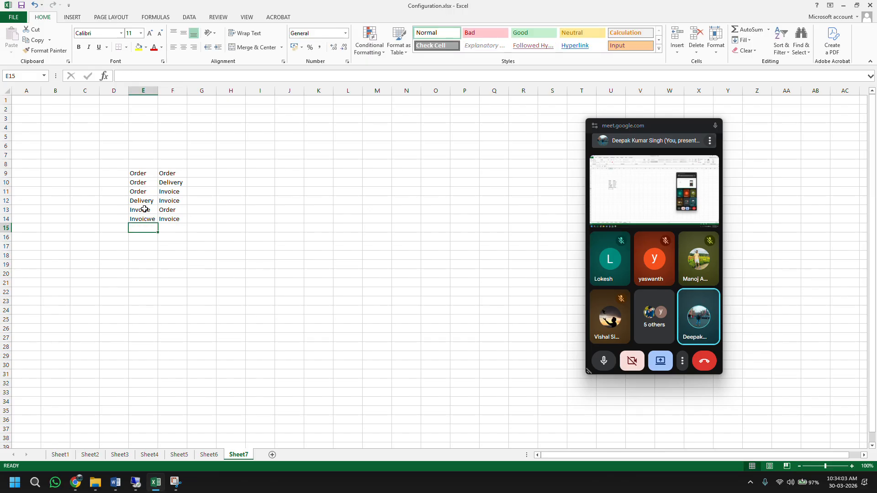
Step: Correct the misspelled 'Invoicwe' in E14 to Invoice
key("Up")
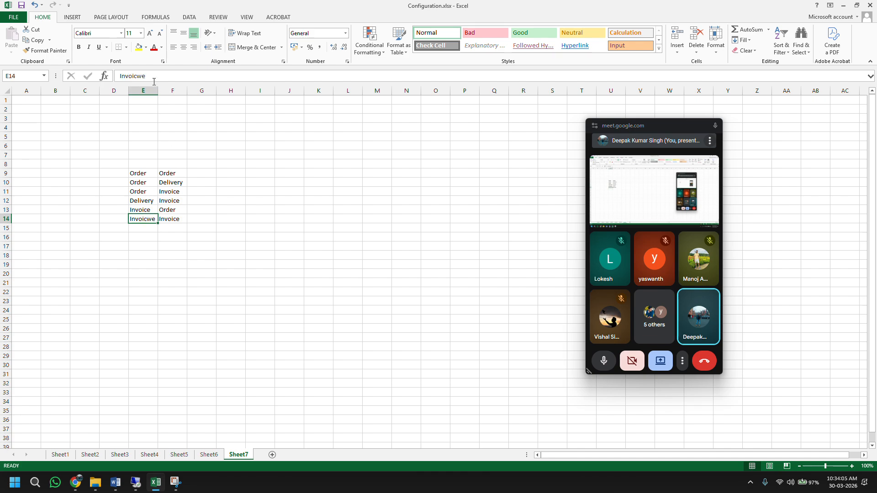
left_click(154, 82)
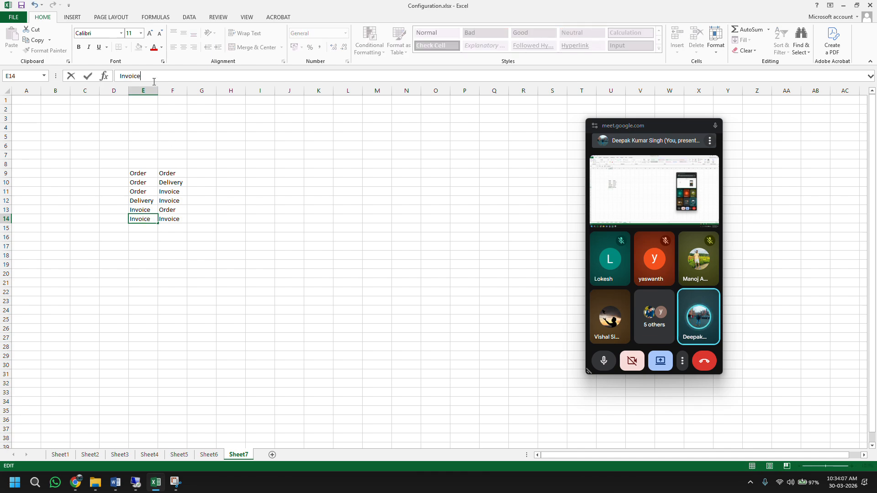
key("Return")
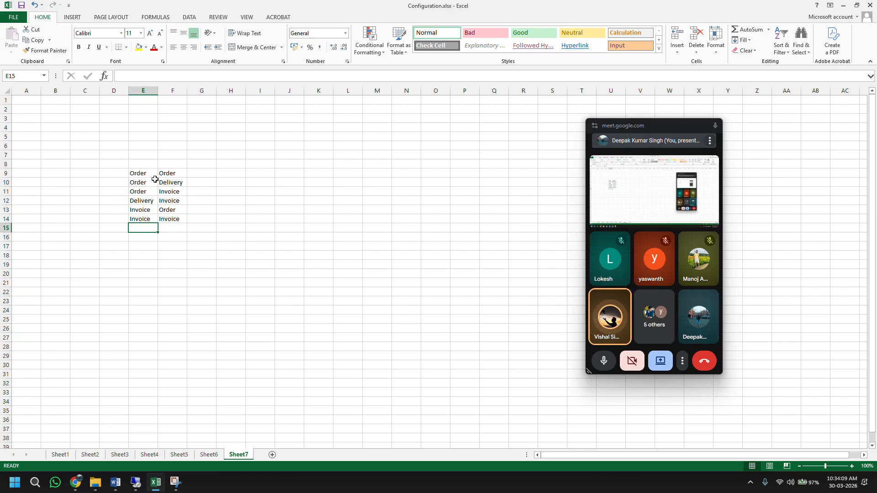
Step: Add 'Cancellletion' in H14 beside Invoice–Invoice and widen column H to fit it
left_click(223, 219)
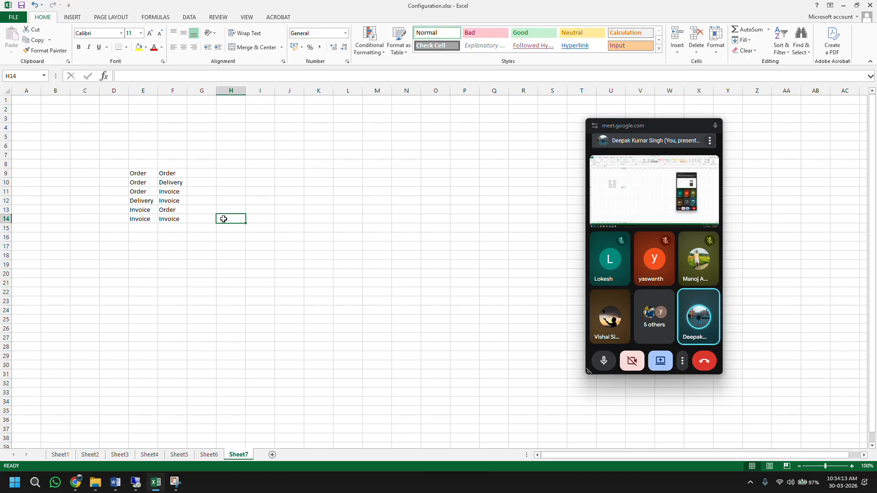
type("c")
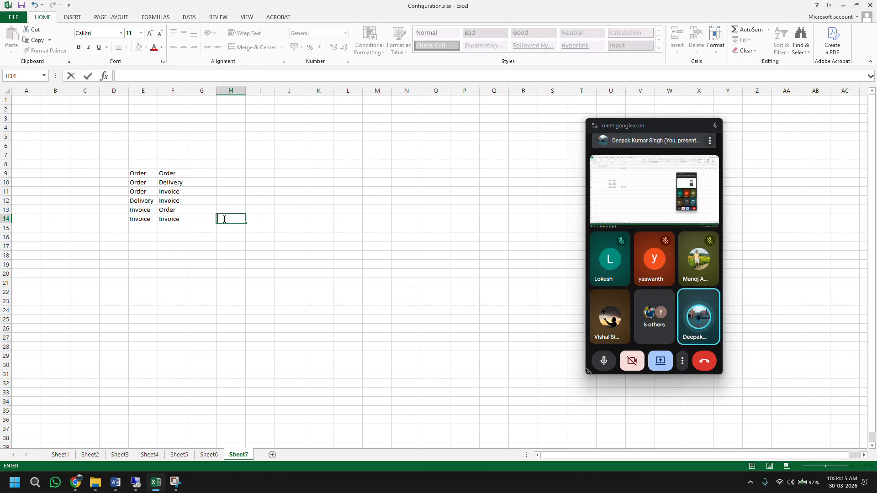
type("Cancel")
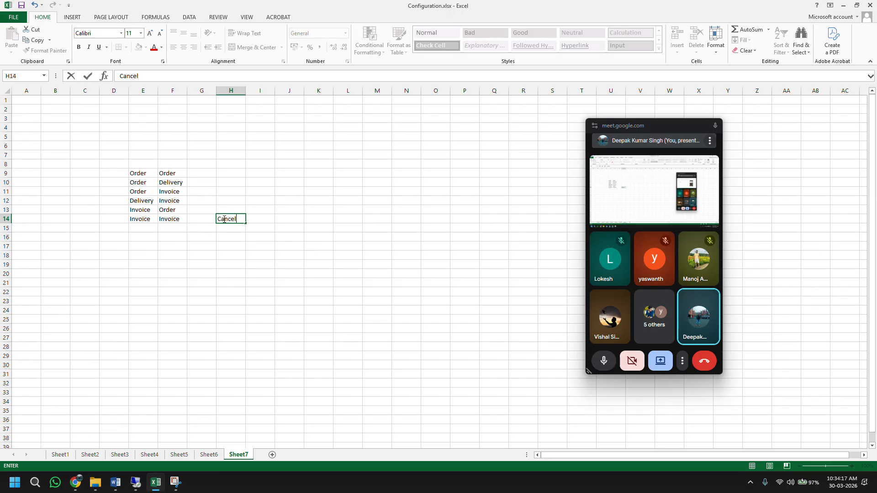
type("letion")
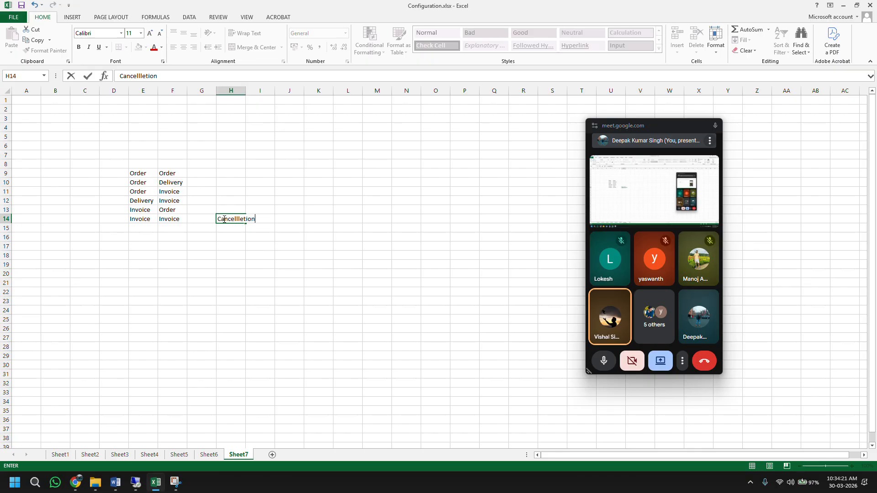
key("Return")
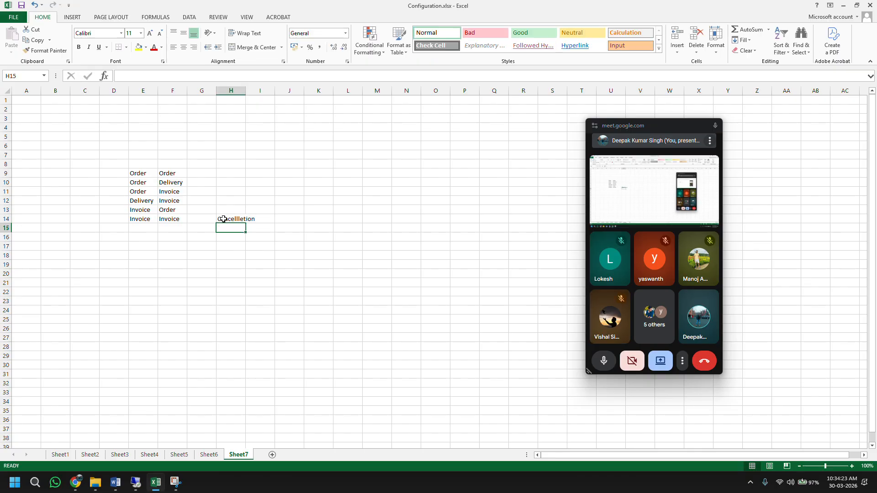
left_click(223, 219)
double_click(245, 90)
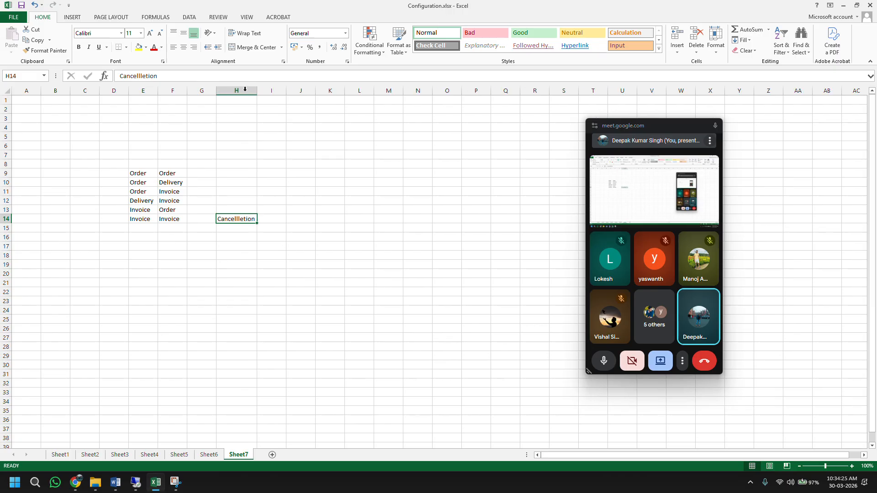
left_click(140, 219)
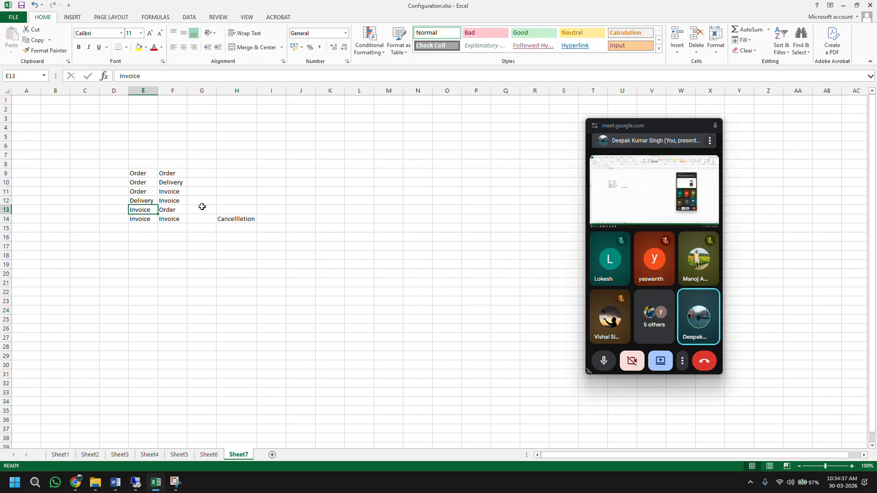
left_click(229, 209)
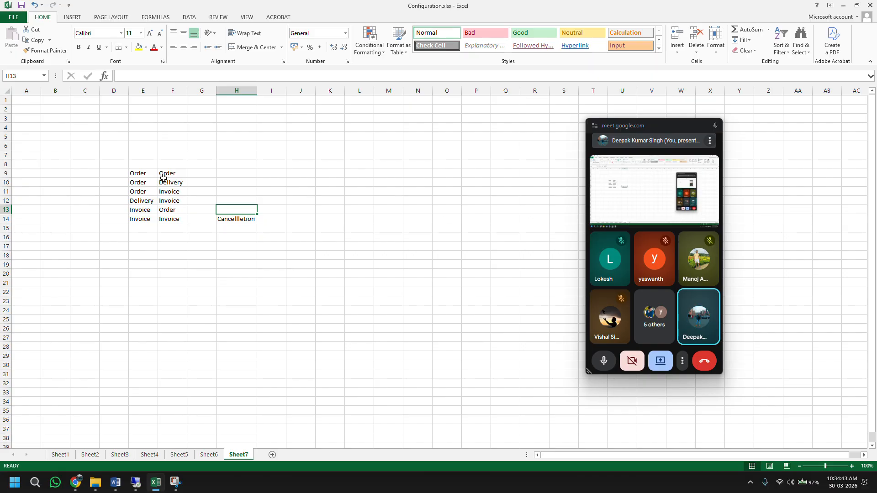
left_click_drag(146, 173, 176, 173)
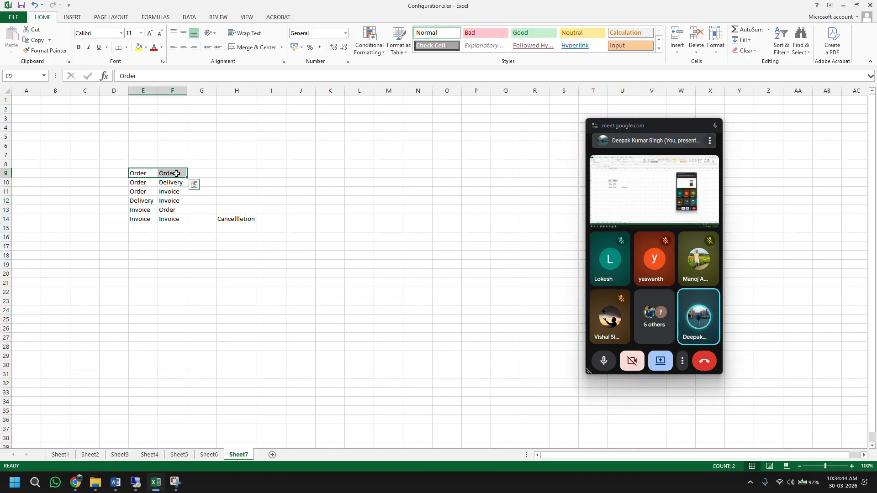
Step: Add the 'example' heading in H8 and 'IN->QT QT->OR' in H9, widening column H
left_click(237, 165)
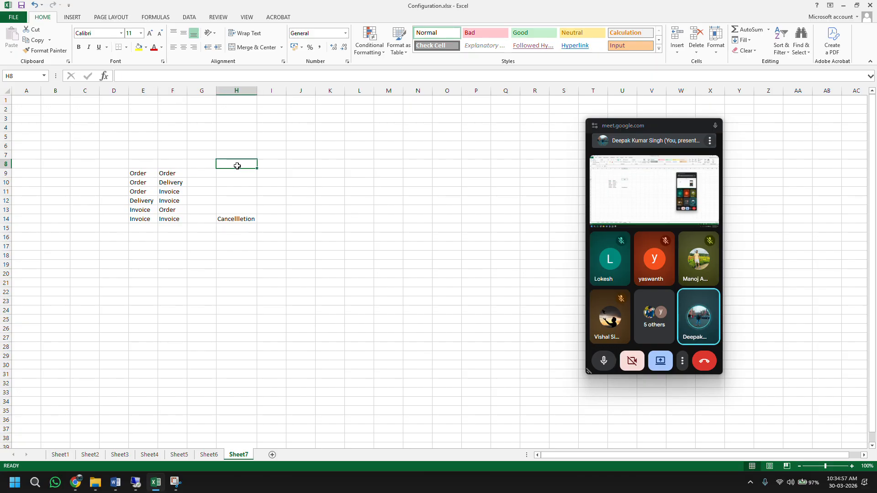
type("example")
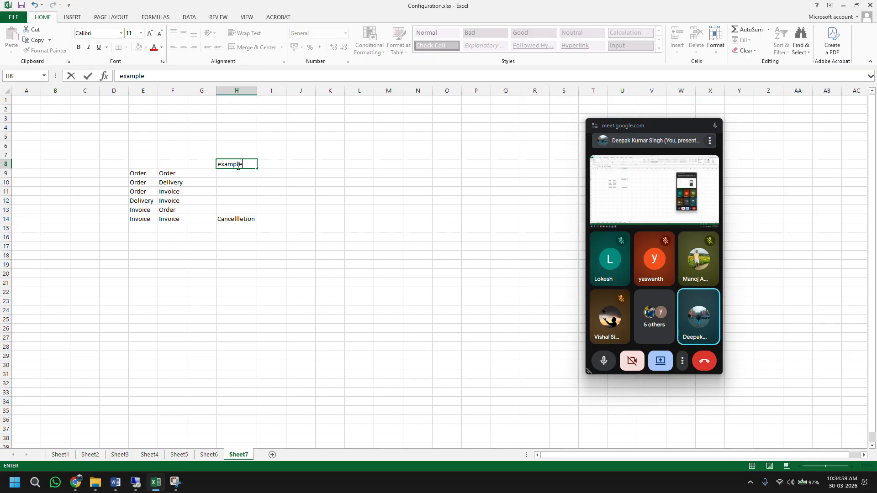
key("Return")
type("IN")
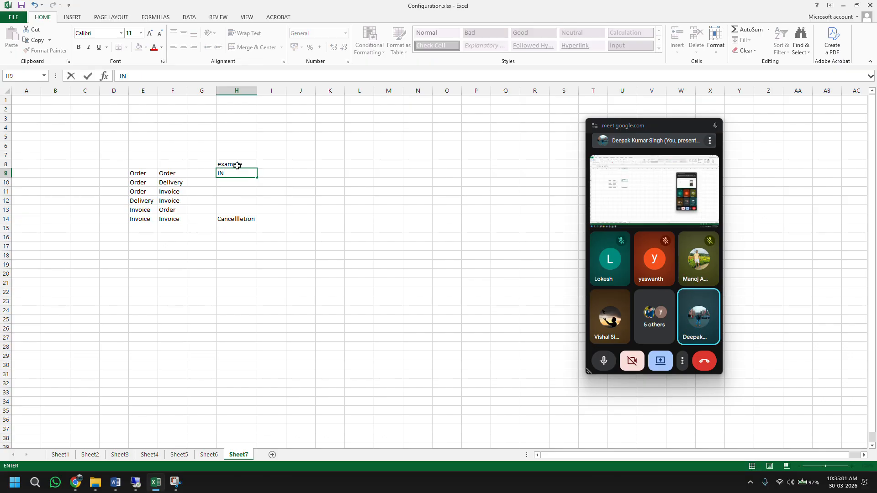
type("->QT  QT->OR")
key("Return")
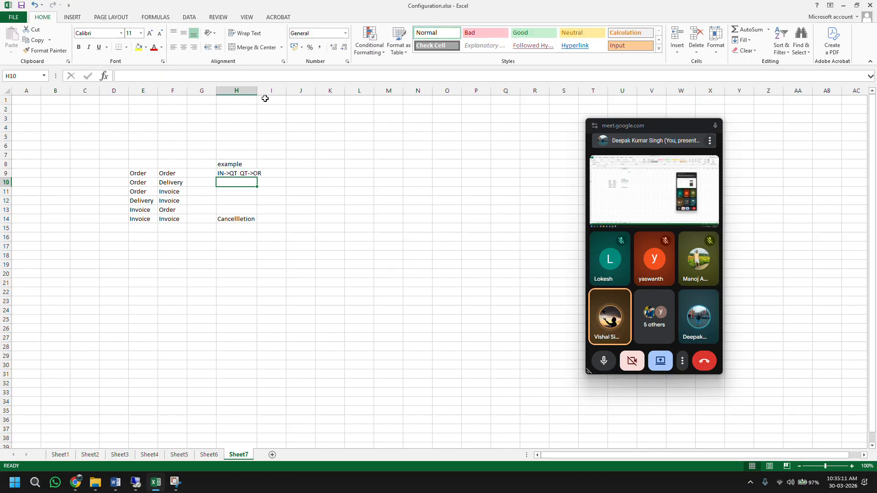
left_click_drag(256, 85, 264, 85)
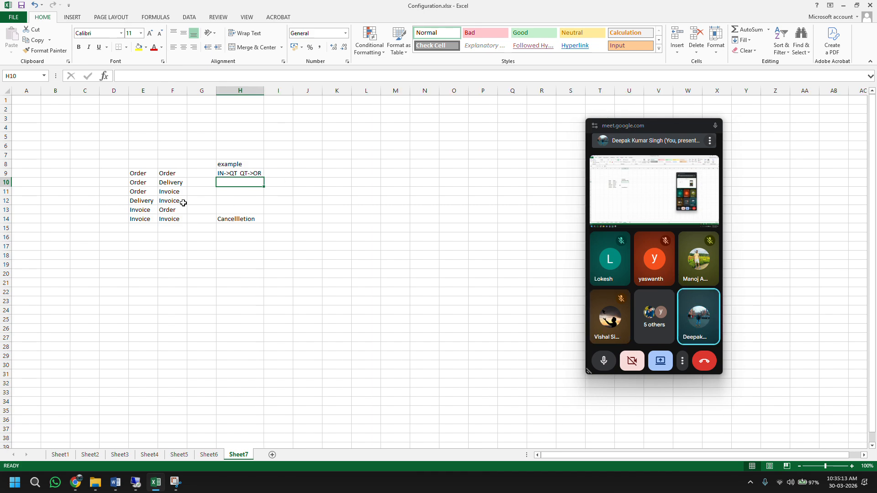
left_click(145, 185)
left_click(225, 184)
Step: Note code VTAA in J9 and example OR->LF in H10
left_click(5, 193)
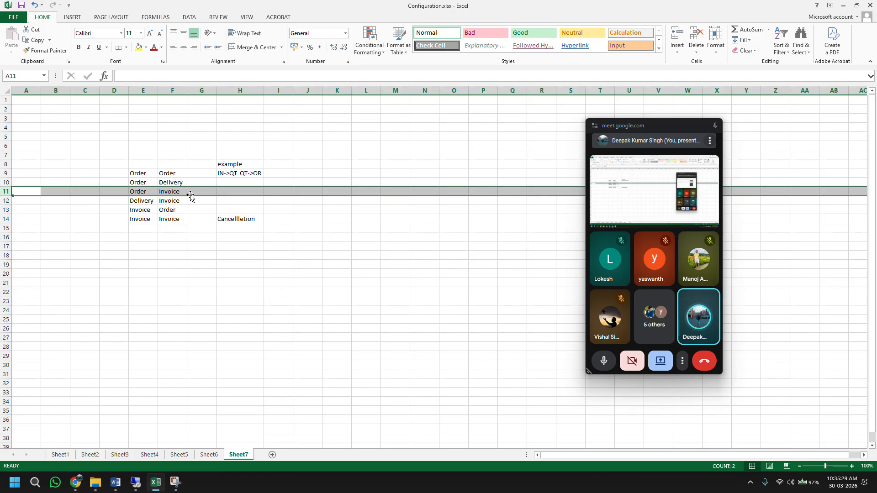
left_click(6, 200)
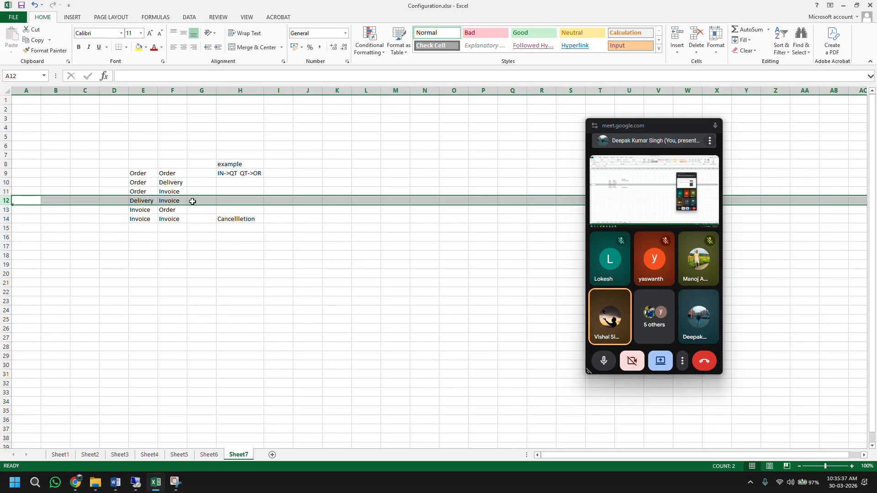
left_click(301, 175)
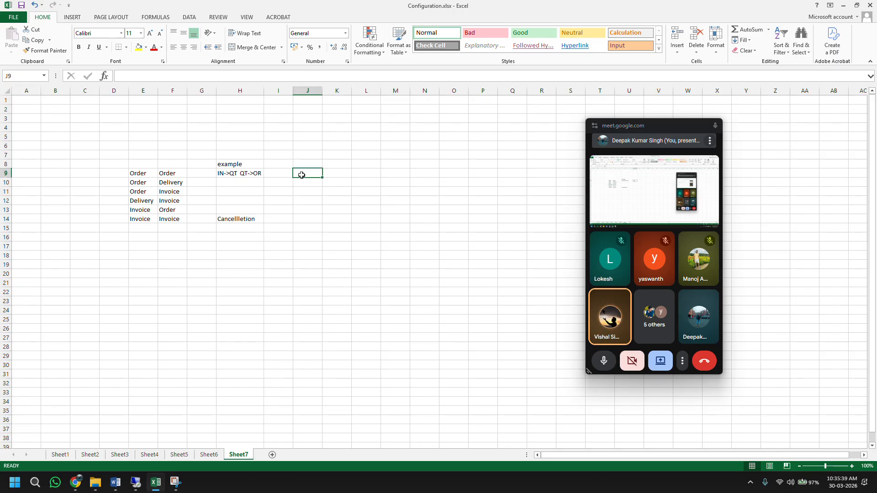
type("VT")
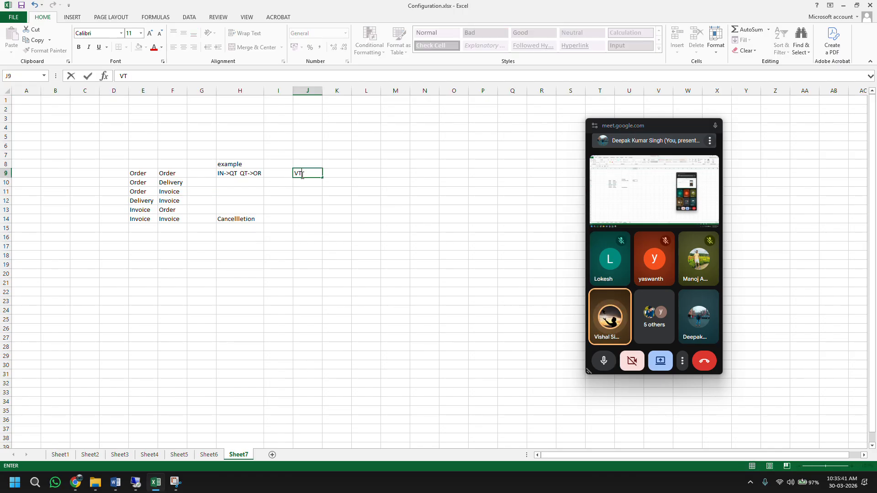
type("AA")
key("Return")
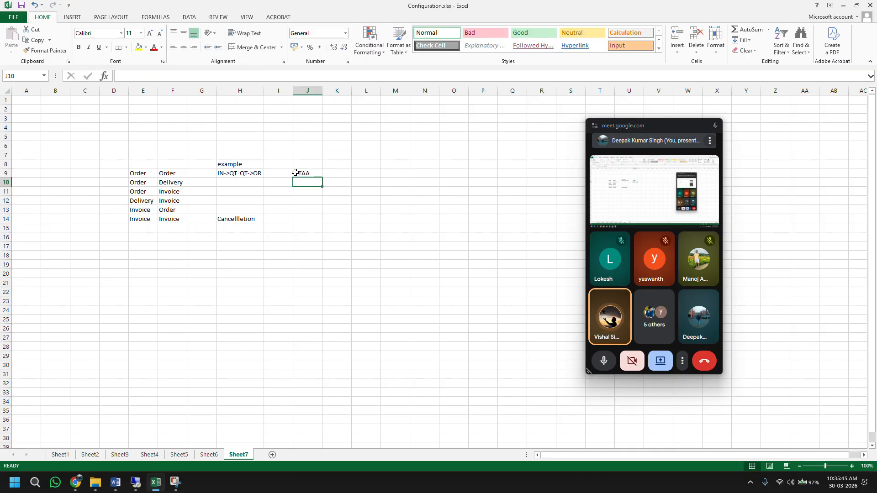
left_click(253, 181)
type("OR")
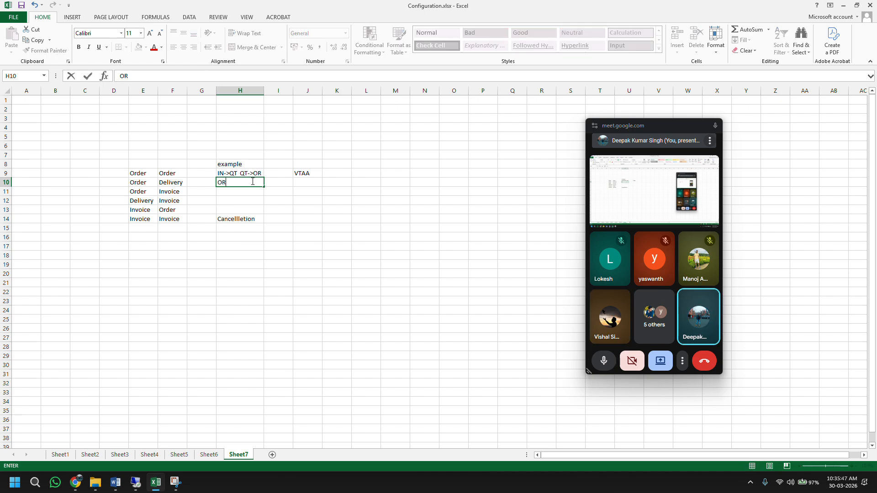
type("->LF")
key("Return")
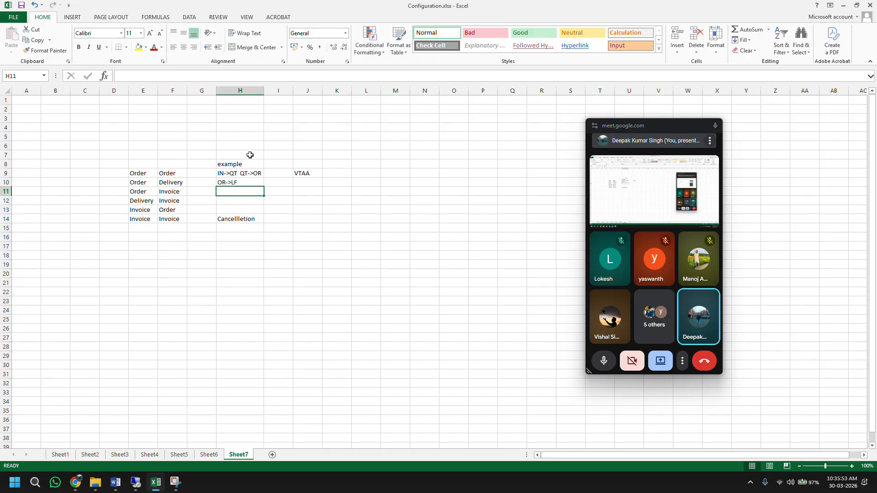
left_click_drag(139, 173, 159, 173)
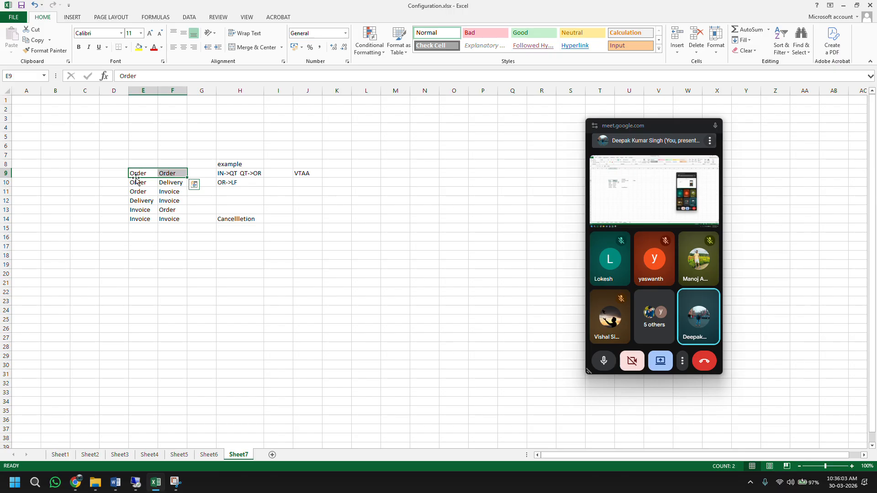
Step: Add examples 'Service order' in H11 and 'normal order' in H12
left_click(6, 182)
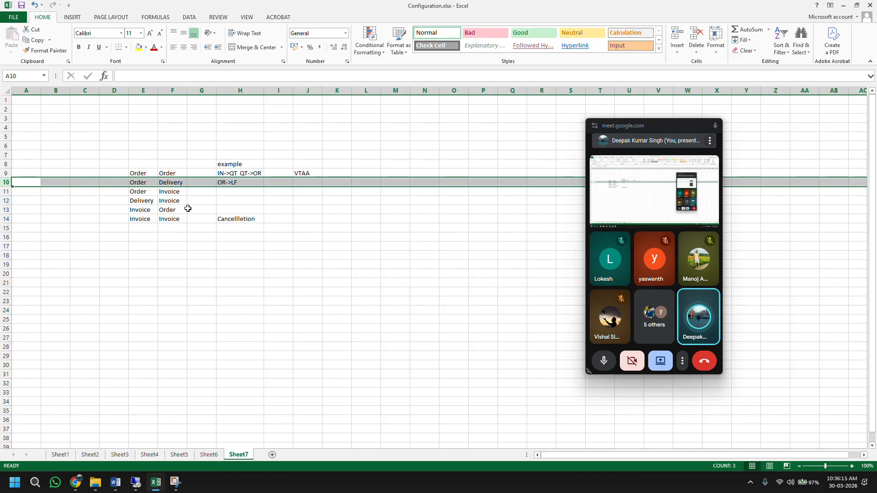
left_click_drag(5, 209, 4, 216)
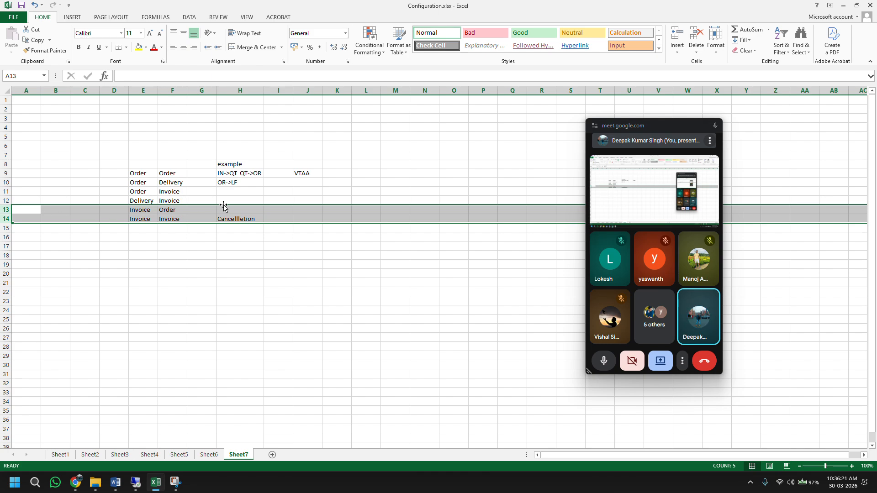
left_click(231, 191)
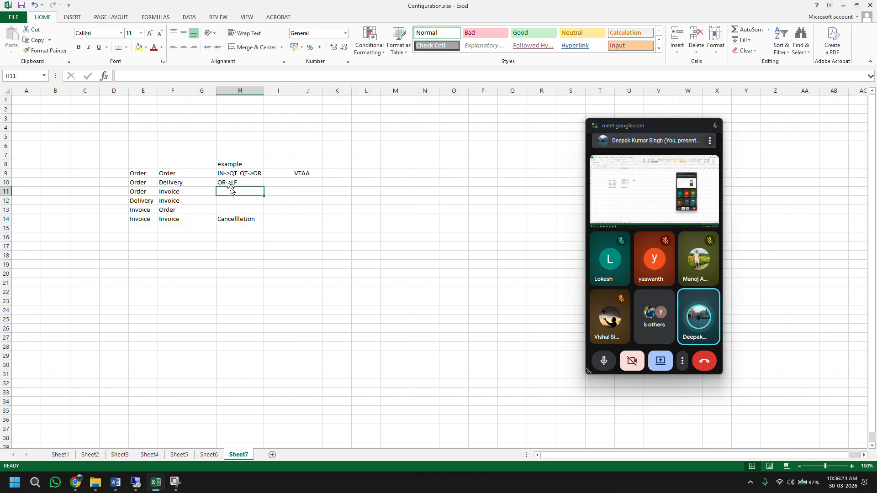
type("Ser")
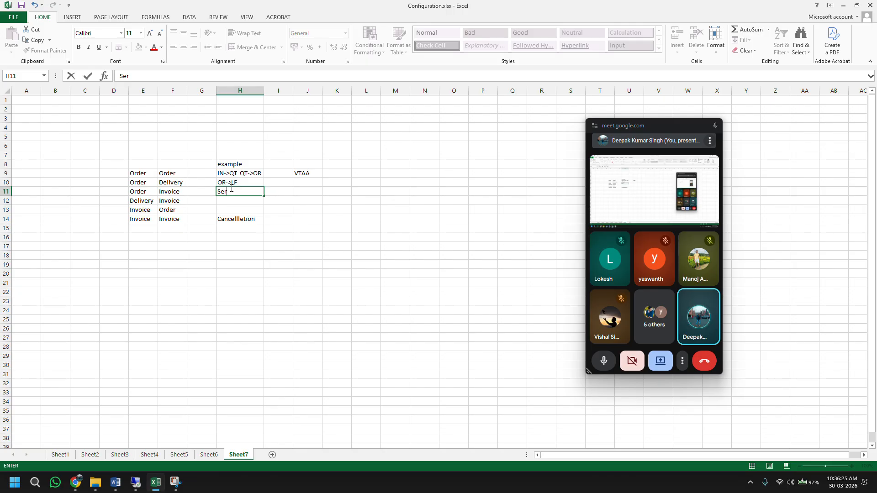
type("vice order")
key("Return")
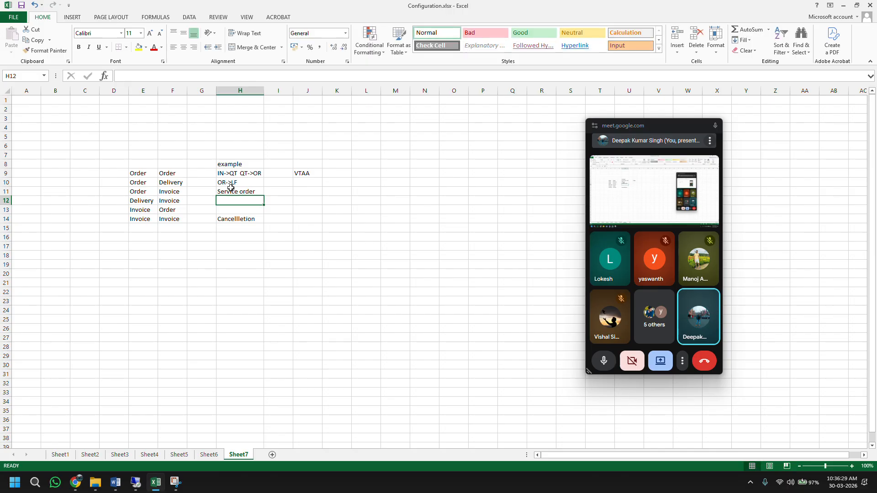
type("normal order")
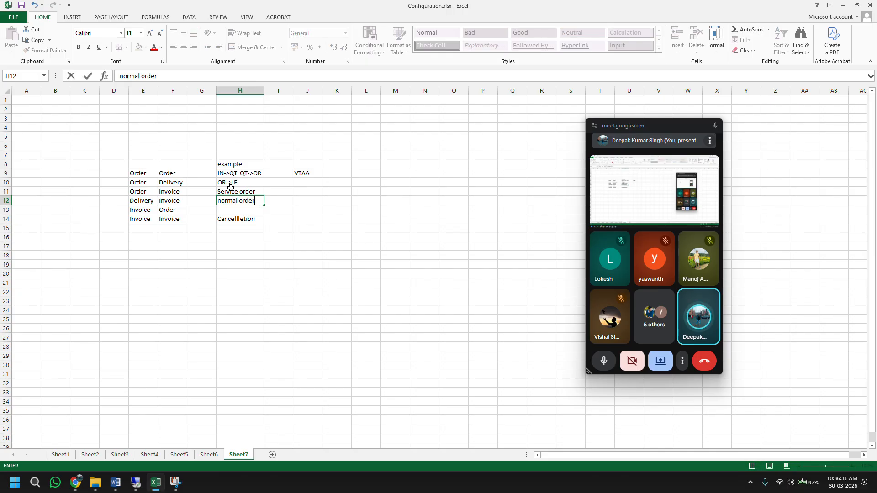
key("Return")
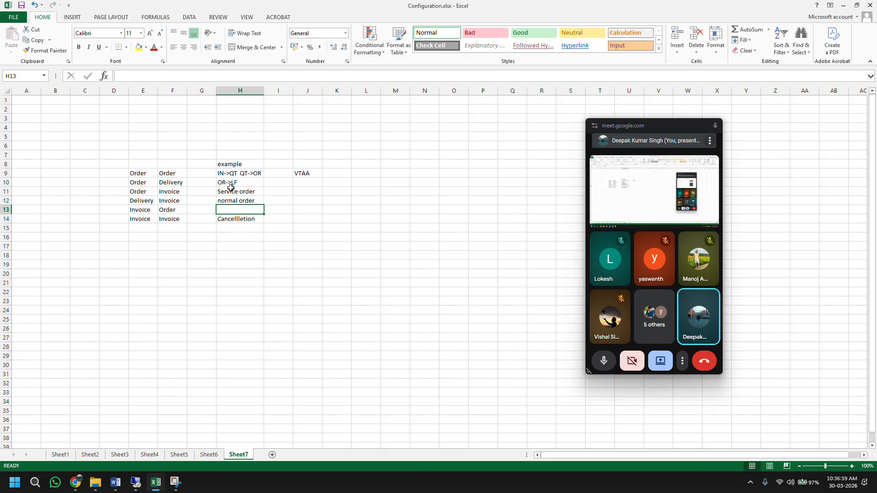
Step: Head column E 'reference(source)' and column F 'Target document'
left_click(143, 166)
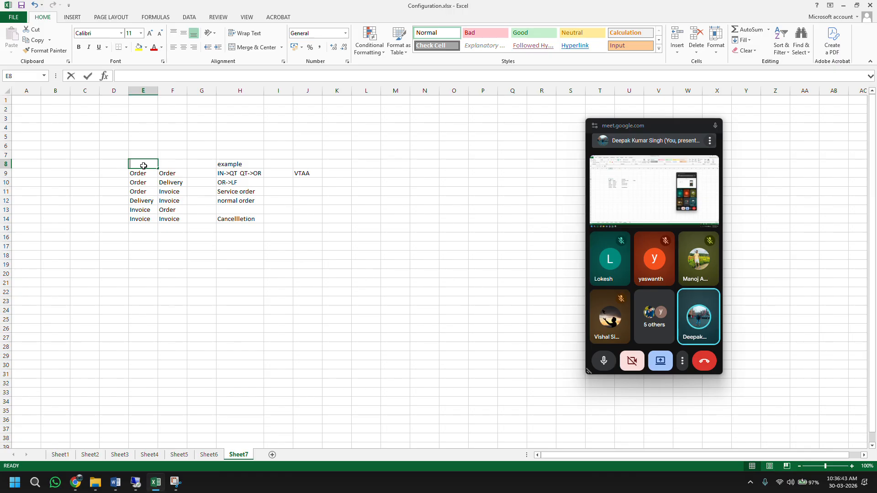
type("reference")
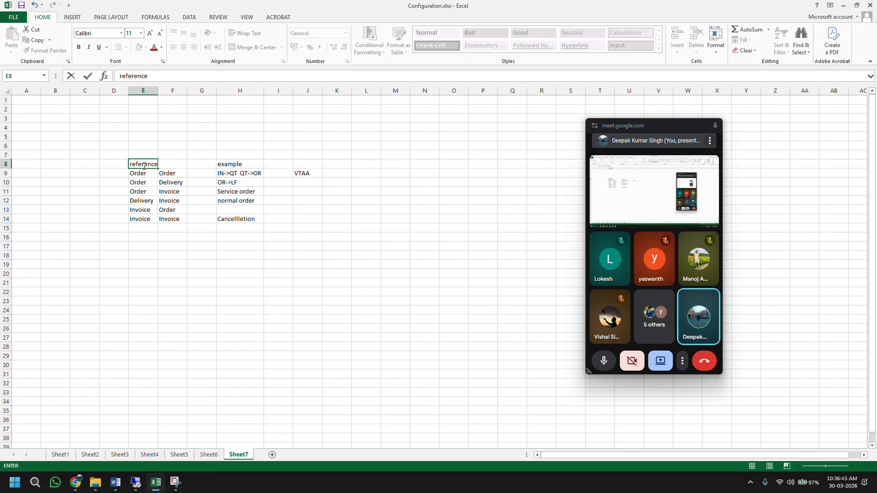
type("(source(")
key("Tab")
type("Ta")
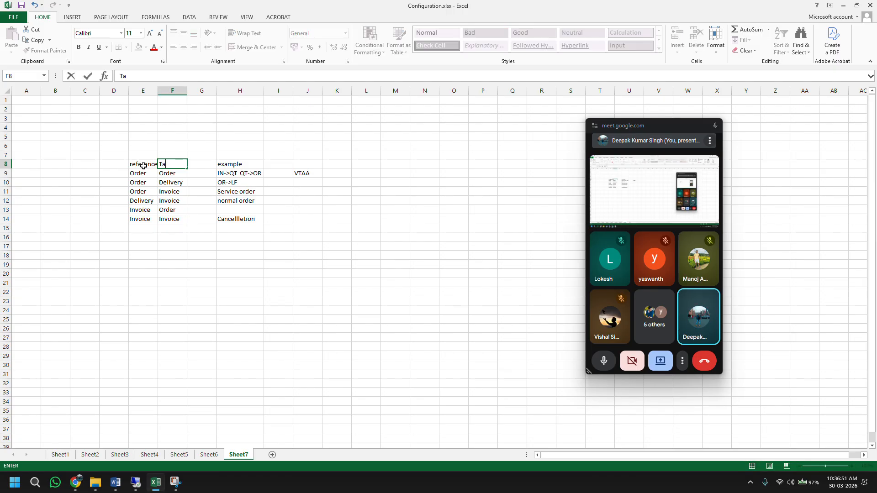
type("rget document")
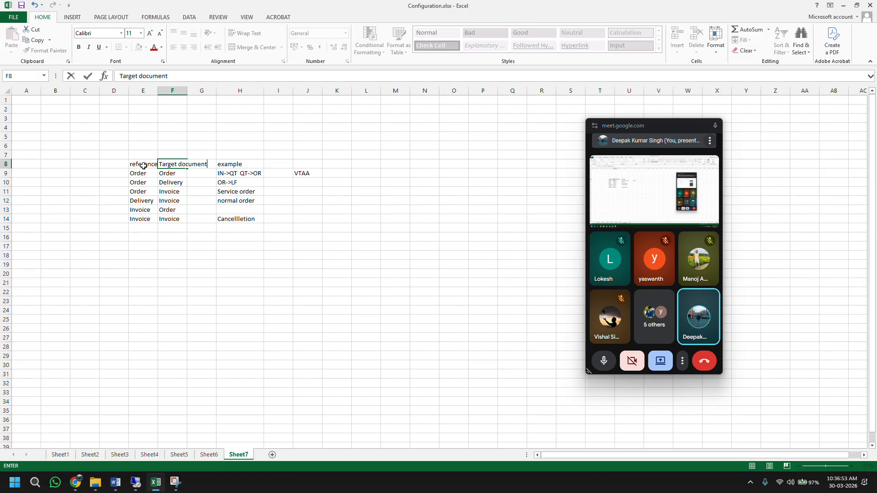
key("Return")
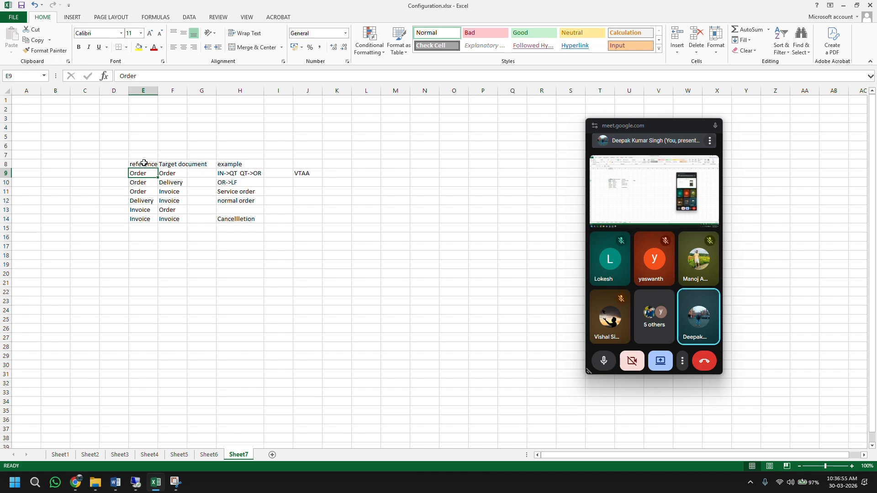
left_click_drag(143, 166, 315, 220)
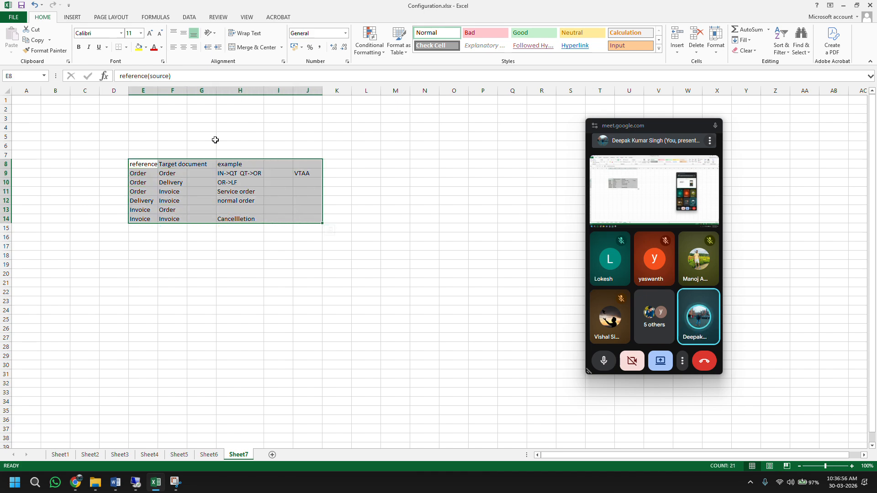
Step: Autofit columns E and F to their headings
double_click(157, 91)
left_click(149, 210)
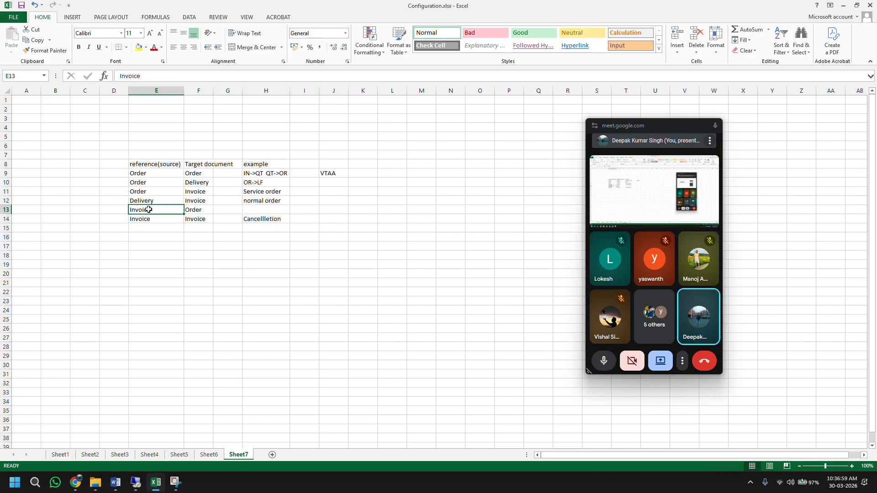
left_click(183, 212)
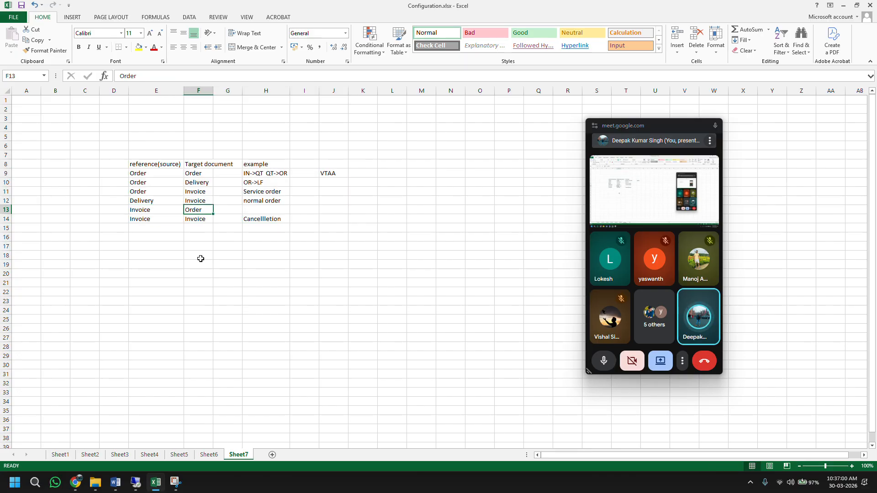
double_click(212, 91)
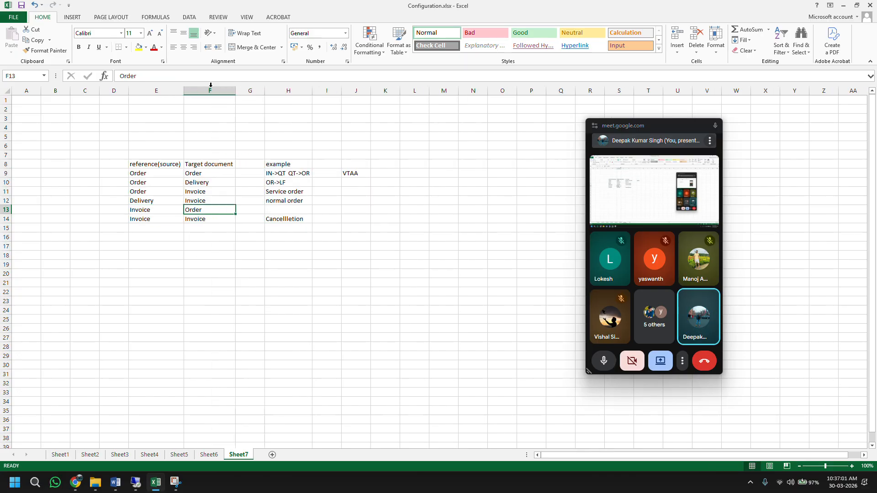
Step: Enter copy-control codes VTLA in J10, VT in J11 and VTFF in J14
left_click(350, 182)
type("VT")
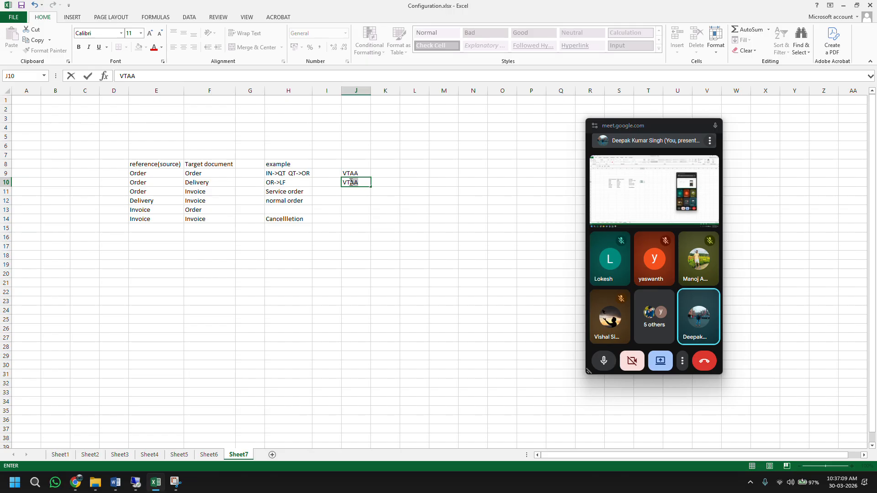
type("LA")
key("Return")
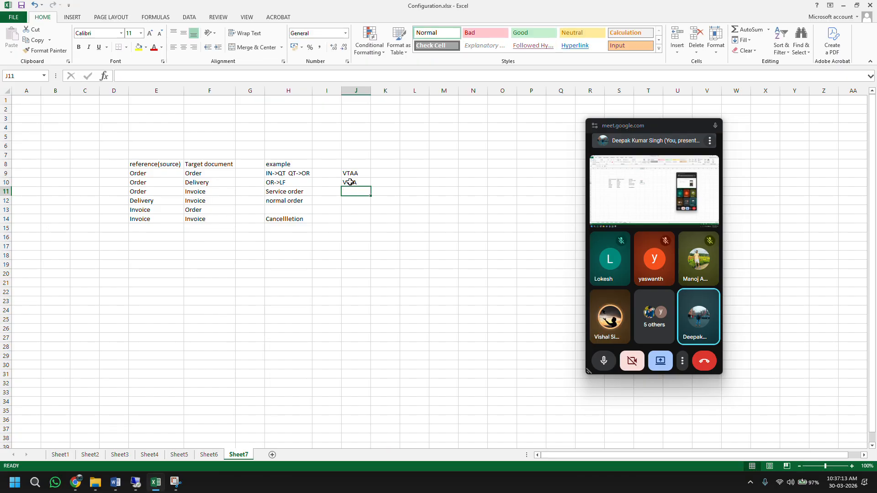
type("VT")
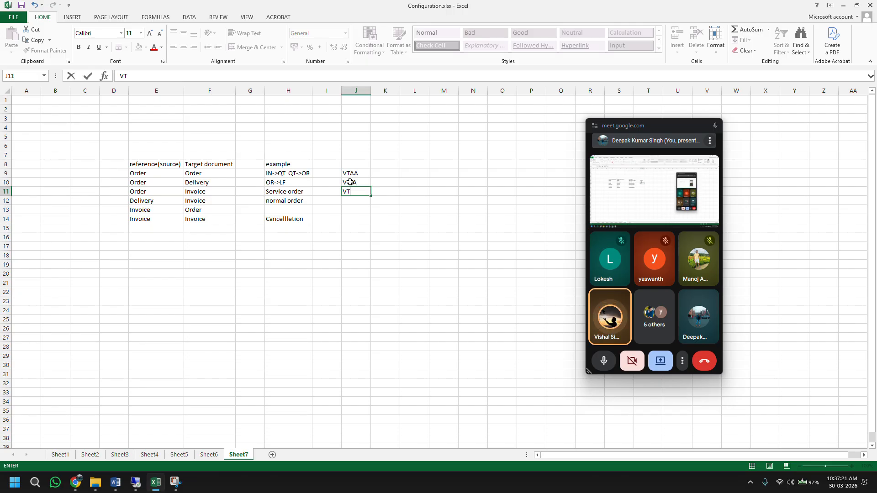
left_click(352, 220)
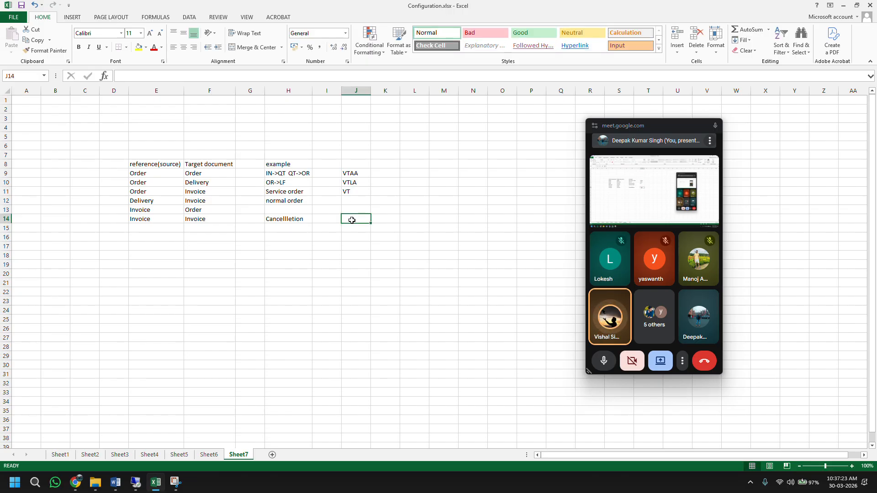
type("VTFF")
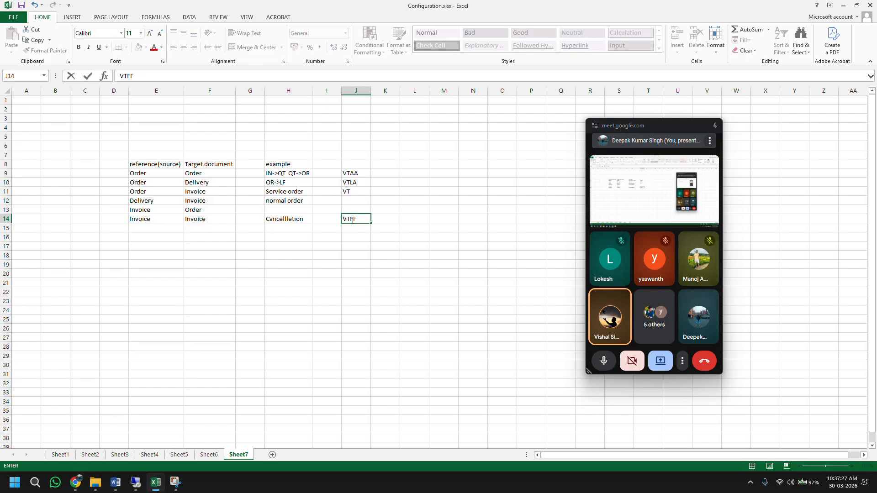
key("Return")
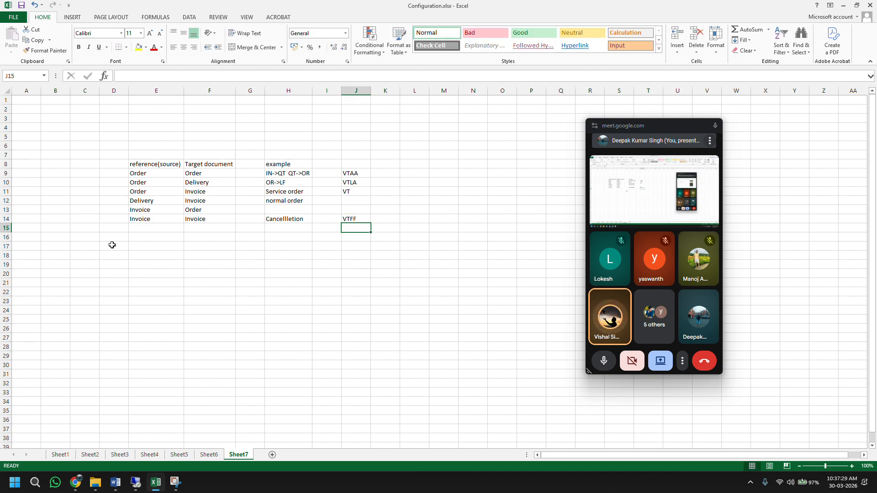
left_click(4, 210)
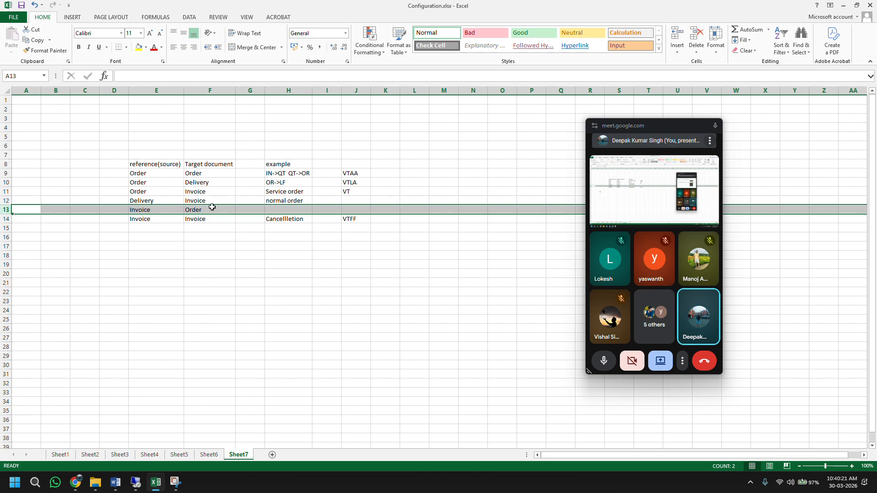
Step: Enter 'return order || credit/debit memo' in H13 and autofit column H to it
left_click(283, 209)
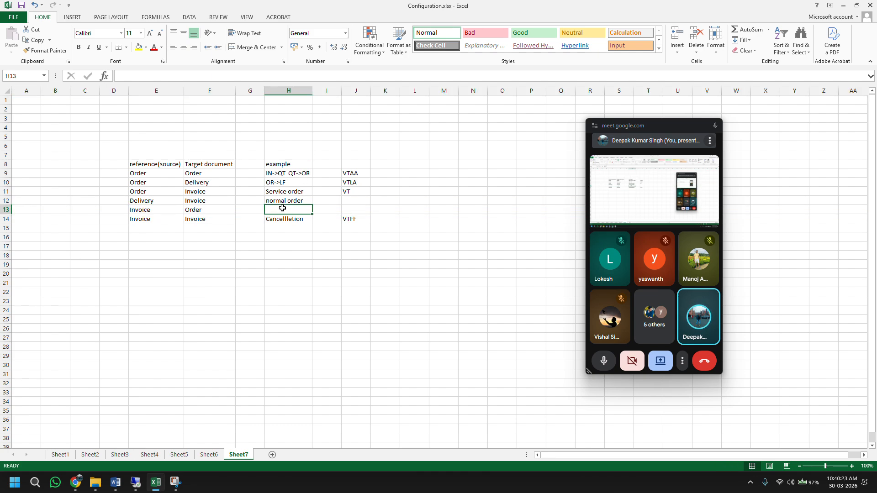
type("return o")
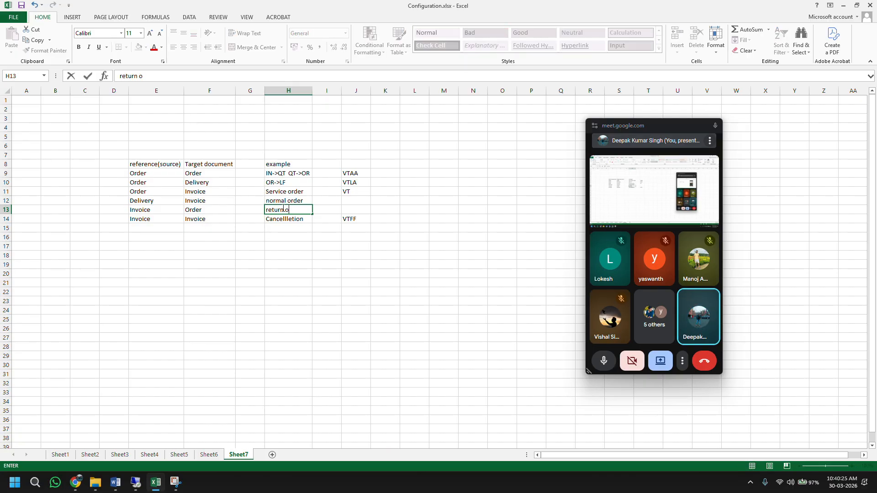
type("rder || credit/debit mem")
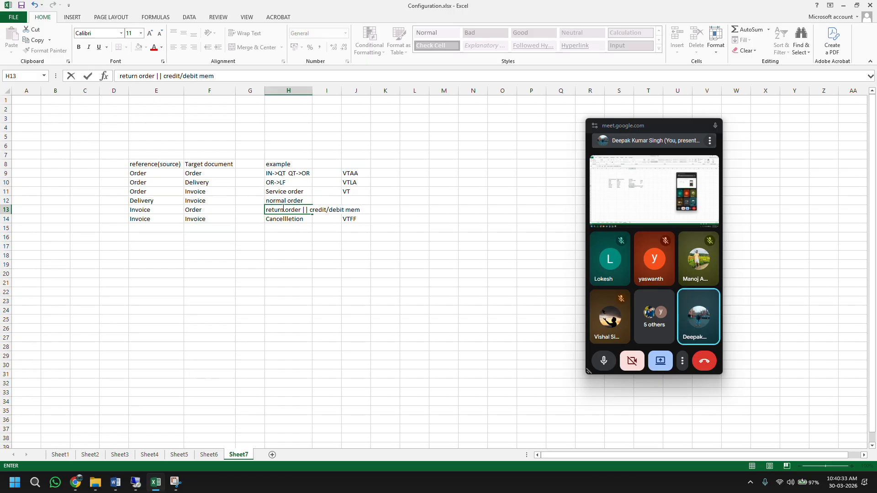
type("o")
key("Return")
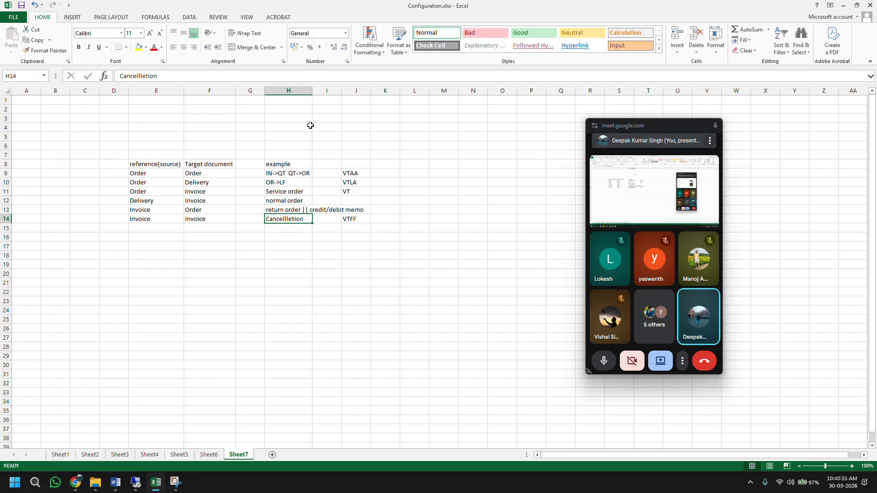
double_click(312, 90)
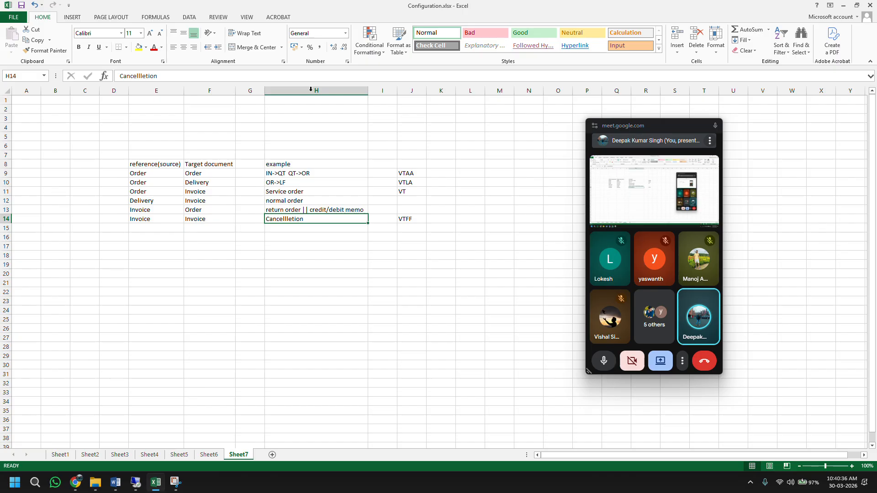
Step: Change J11's code from VT to VTAF and put the letter A in L9
left_click(416, 182)
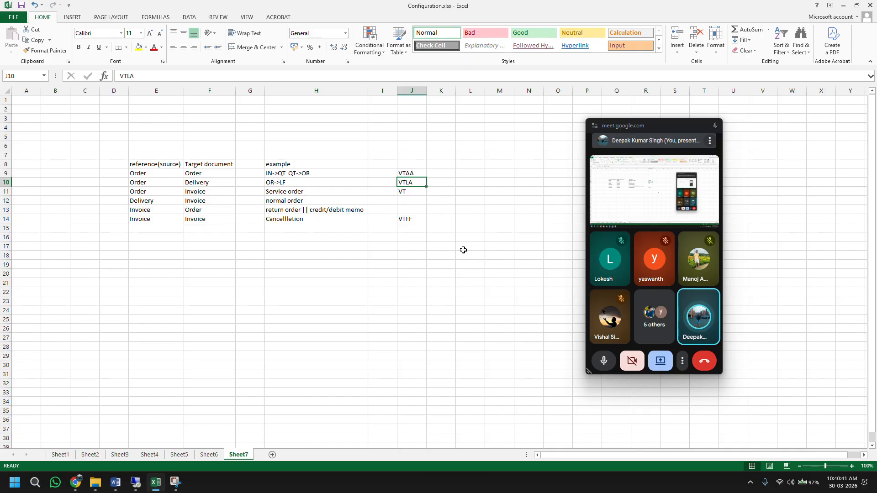
double_click(409, 173)
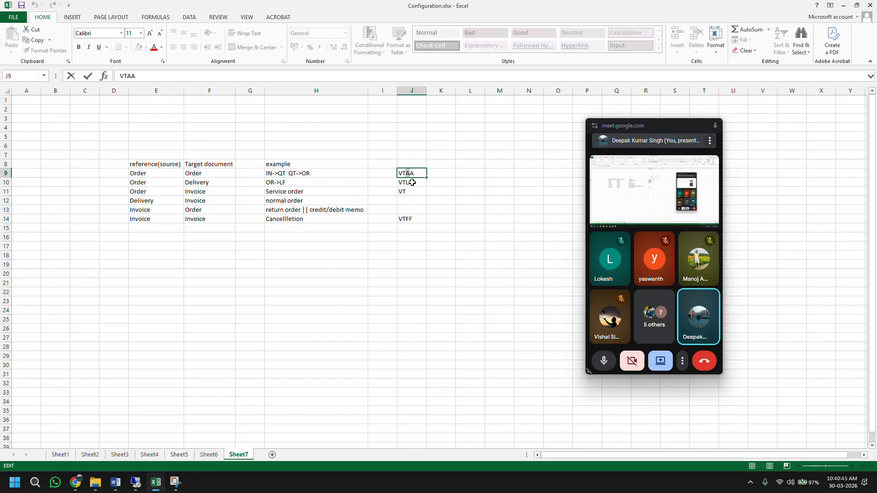
double_click(412, 182)
left_click_drag(412, 183, 407, 184)
left_click(409, 183)
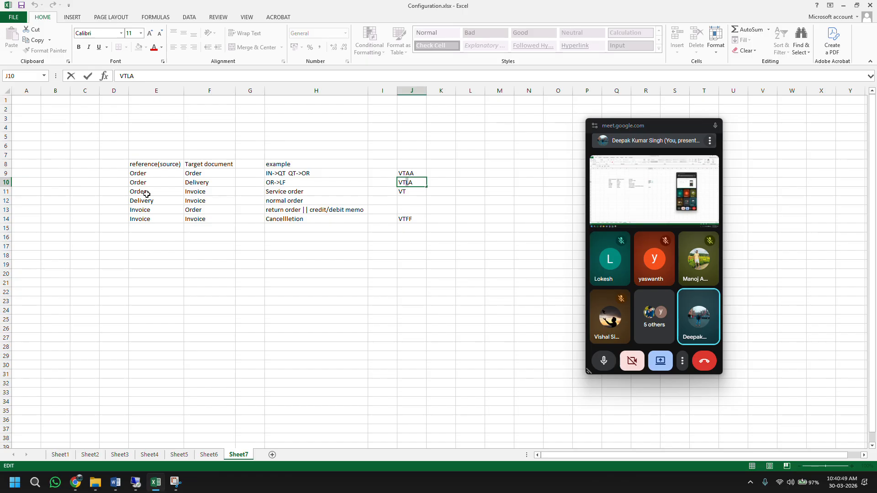
double_click(413, 192)
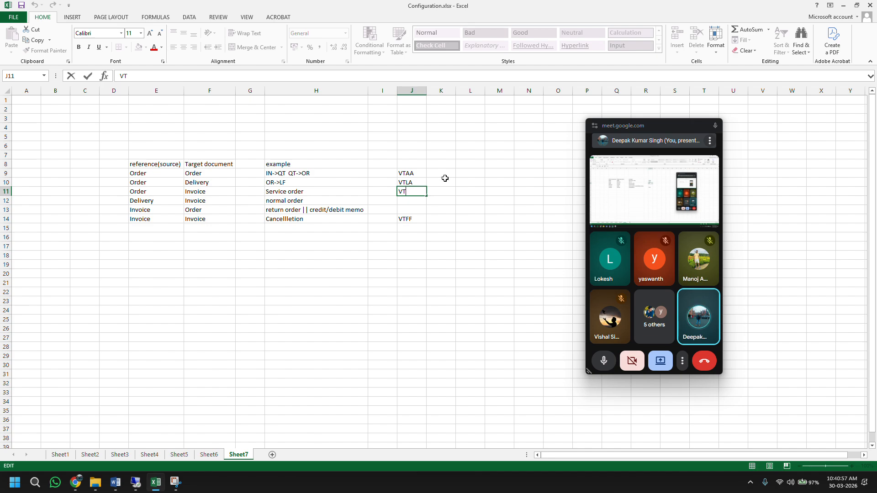
left_click(472, 172)
double_click(472, 171)
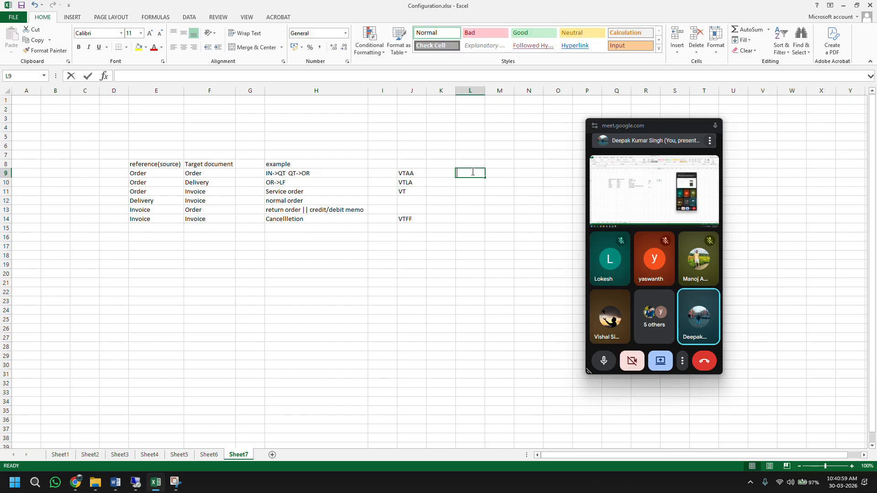
type("A")
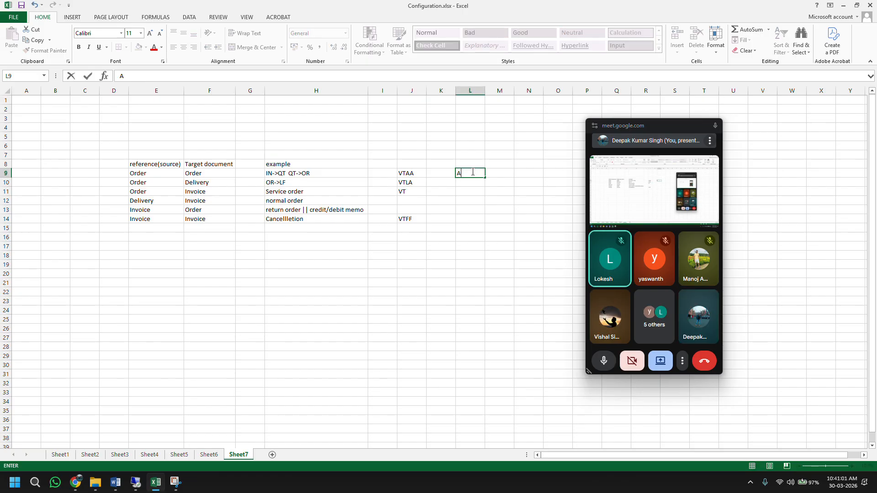
double_click(410, 192)
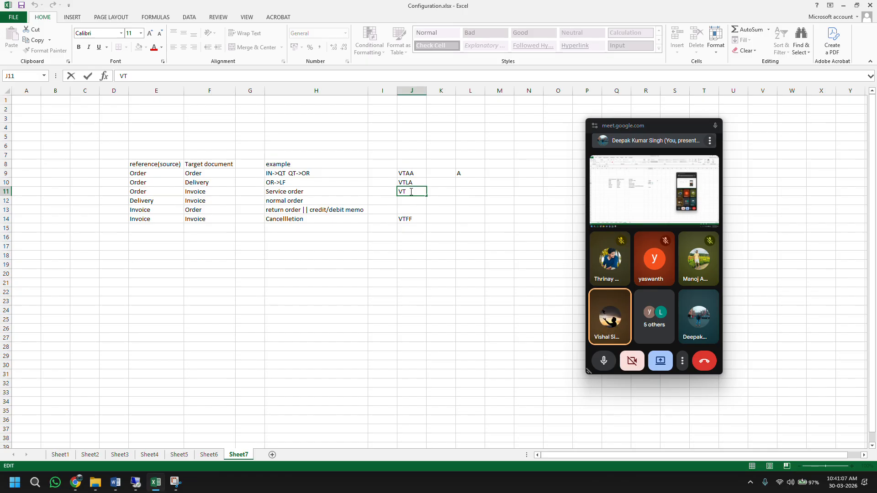
type("AAF")
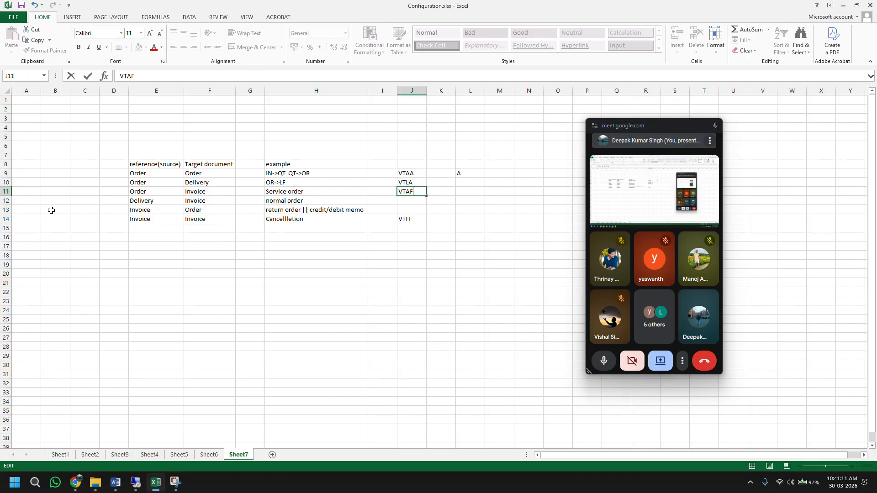
left_click(6, 192)
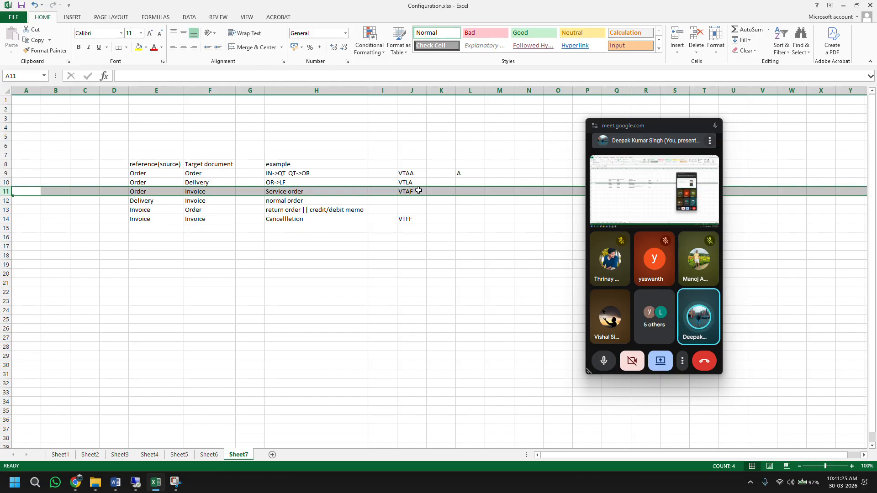
Step: List the documents Order, delivery and invoice in M9:M11
left_click(491, 174)
type("Order")
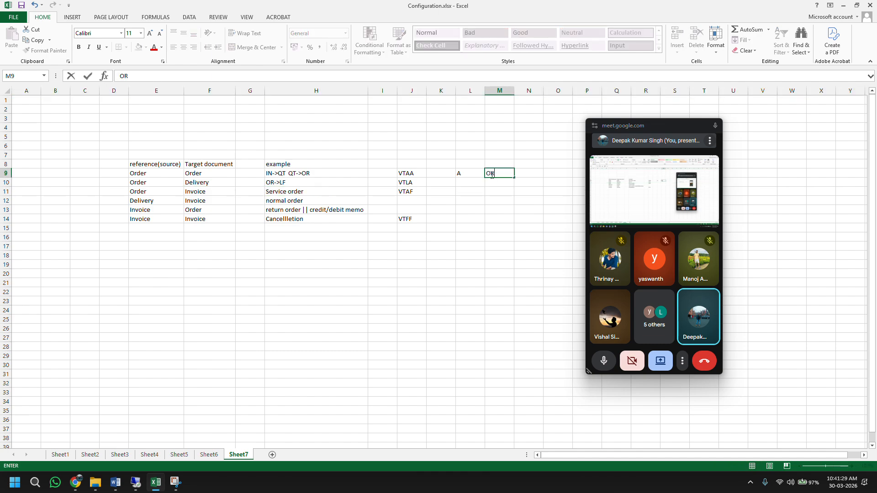
key("Return")
type("d")
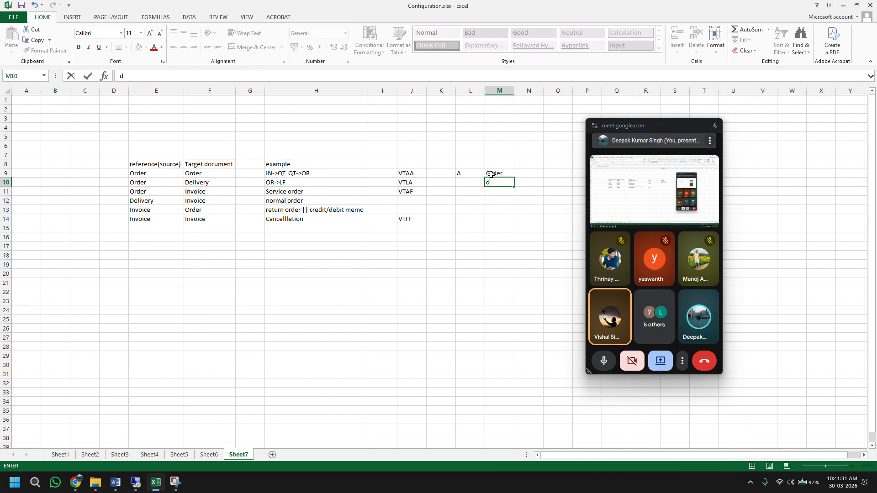
type("eliver")
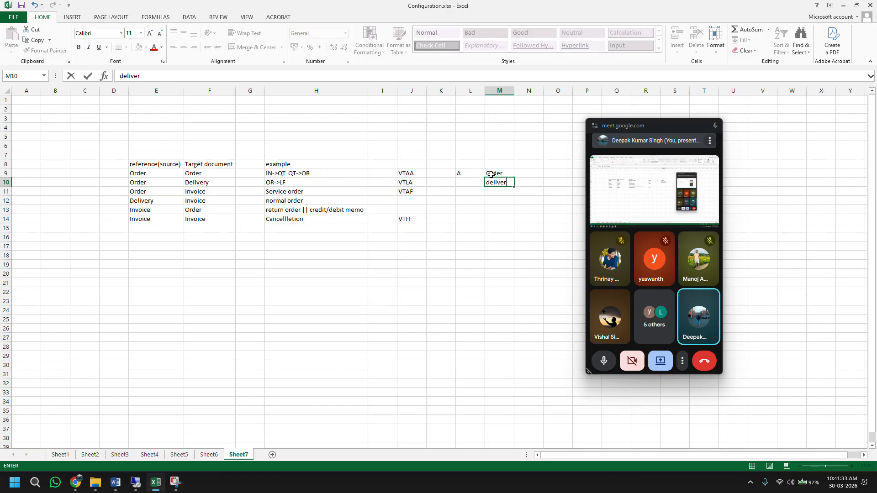
type("y")
key("Return")
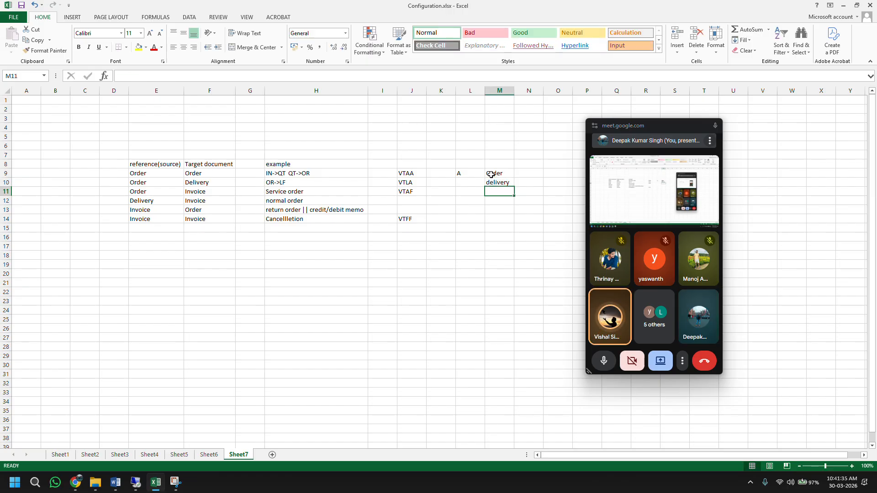
type("inv")
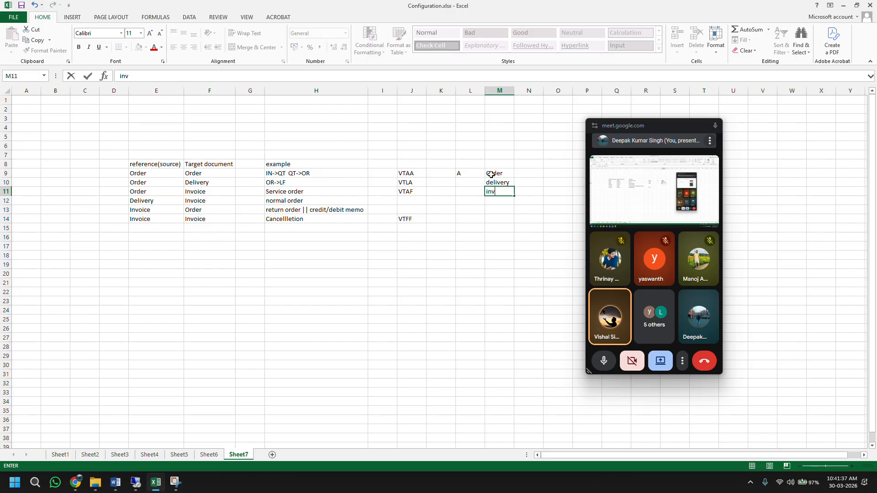
type("oice")
key("Return")
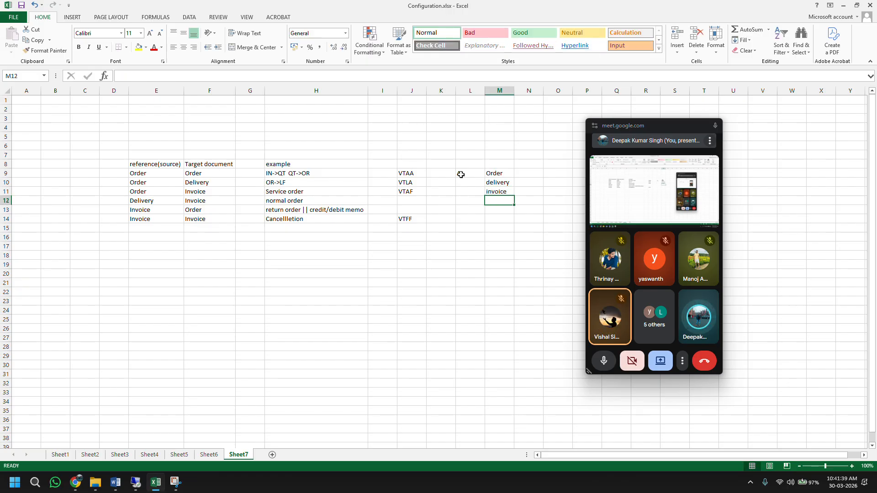
Step: Correct J11's code from VTAF to VTFA
double_click(421, 190)
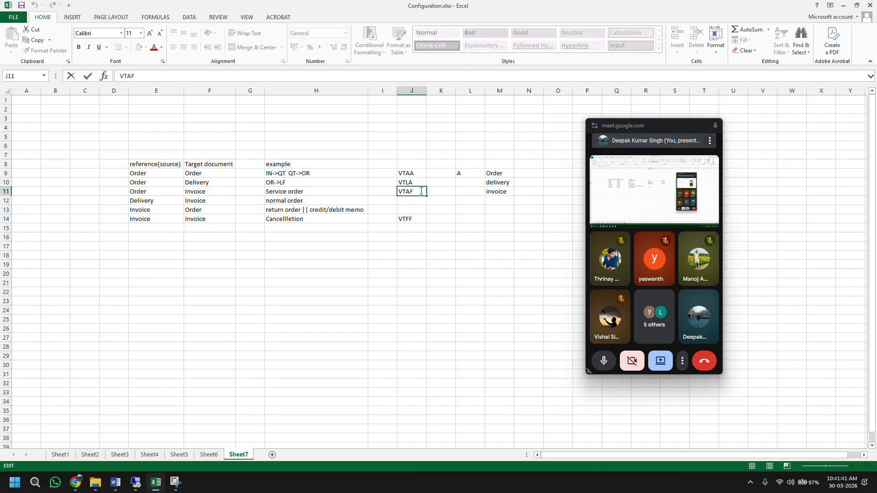
key("BackSpace")
key("BackSpace")
type("FA")
key("ctrl+Return")
double_click(420, 191)
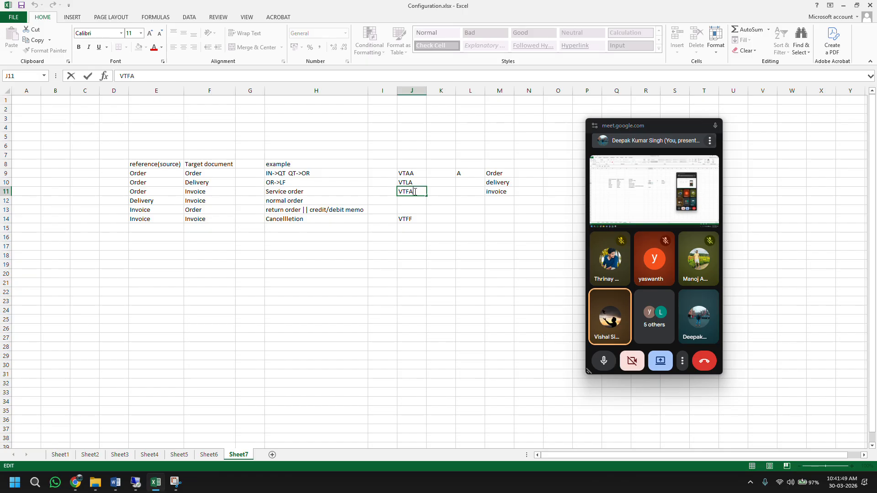
left_click(153, 202)
Step: Start the Delivery-to-Invoice code in J12 with VT
left_click(7, 200)
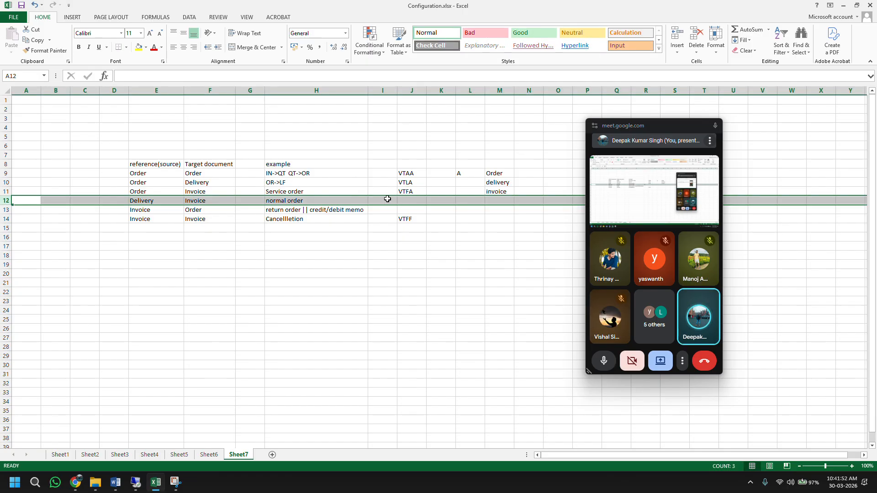
double_click(415, 202)
type("VT")
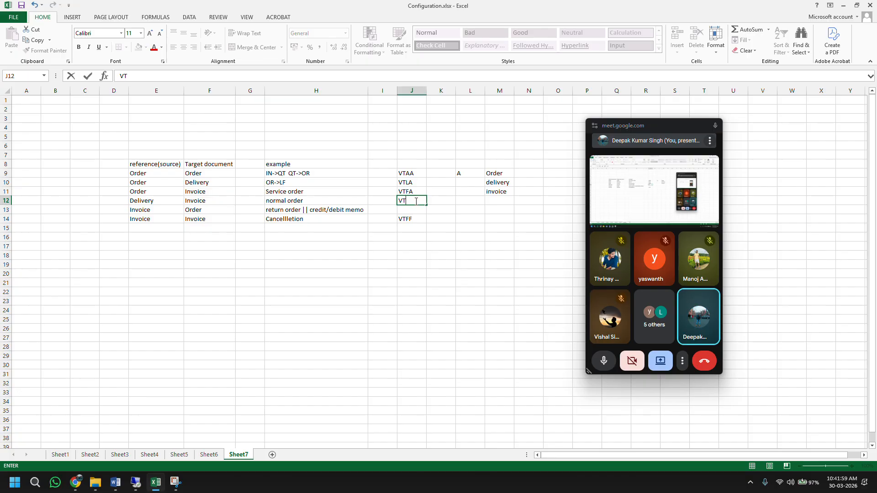
Step: Enter code letters L in L10 and F in L11
left_click(461, 181)
type("L")
key("Return")
type("F")
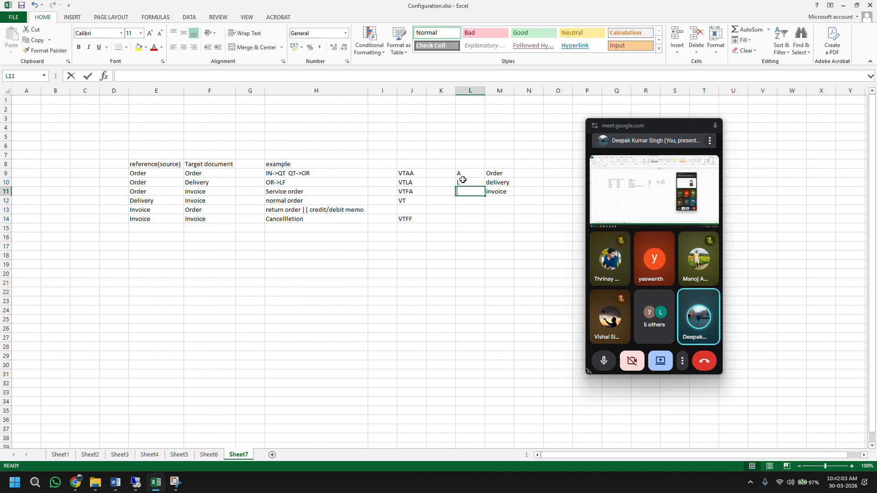
key("Return")
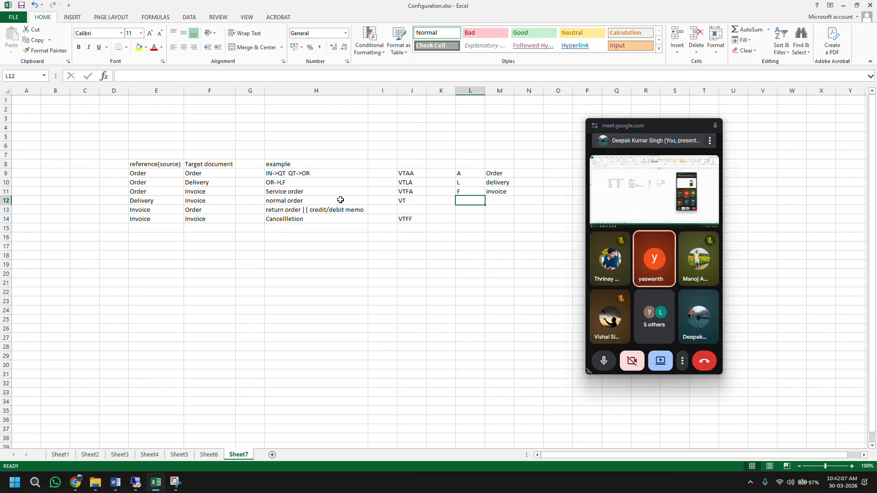
Step: Complete J12's code as VTFL
double_click(414, 200)
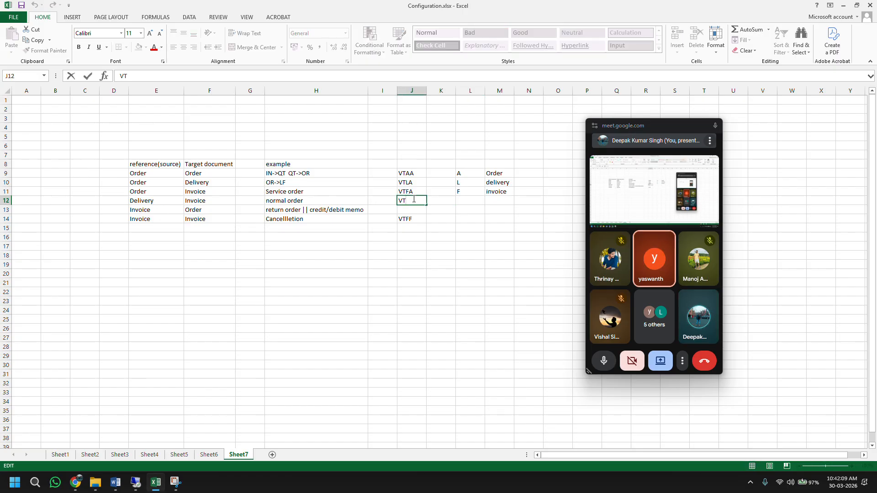
type("FL")
left_click(156, 482)
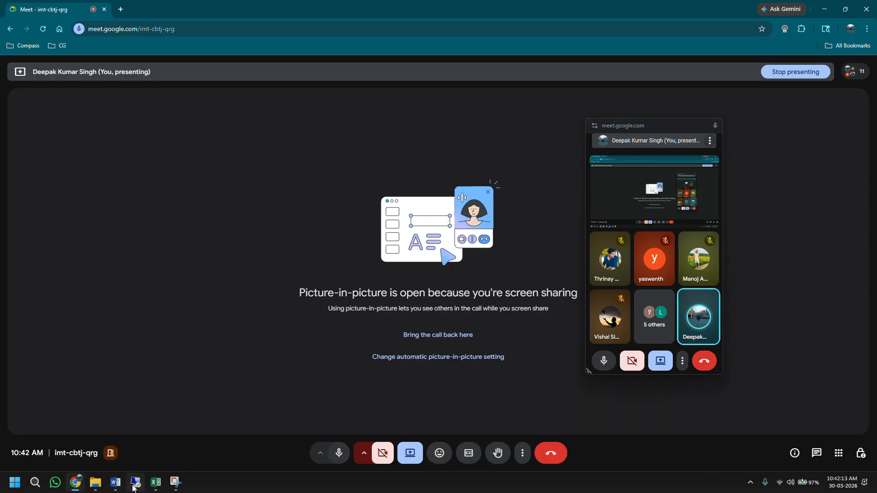
Step: In SAP, run VTFL to review the delivery-to-billing copy-control header list
left_click(135, 482)
left_click(35, 47)
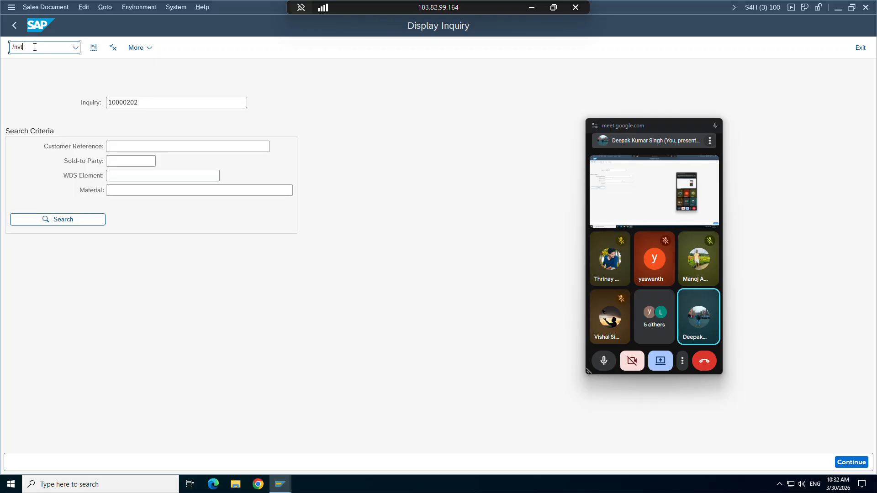
key("Return")
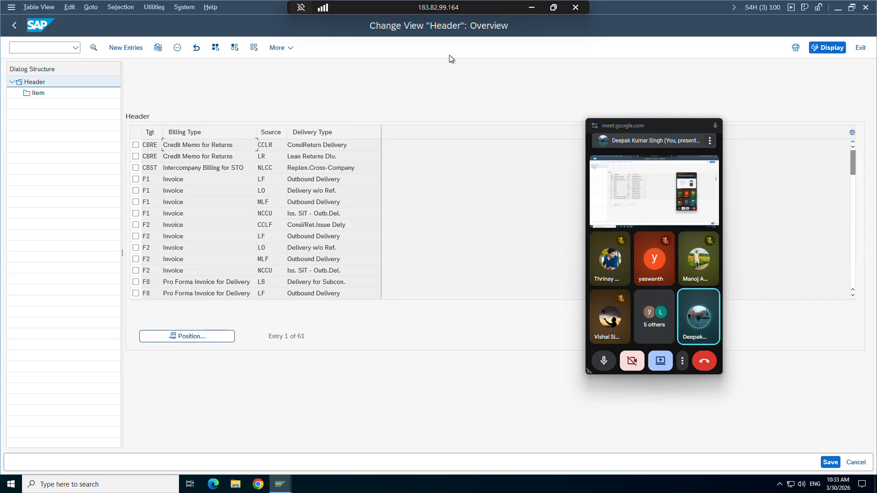
left_click(531, 7)
Step: Return to Excel's Sheet7, select rows 12 and 13, and open J13 for entry
left_click(155, 487)
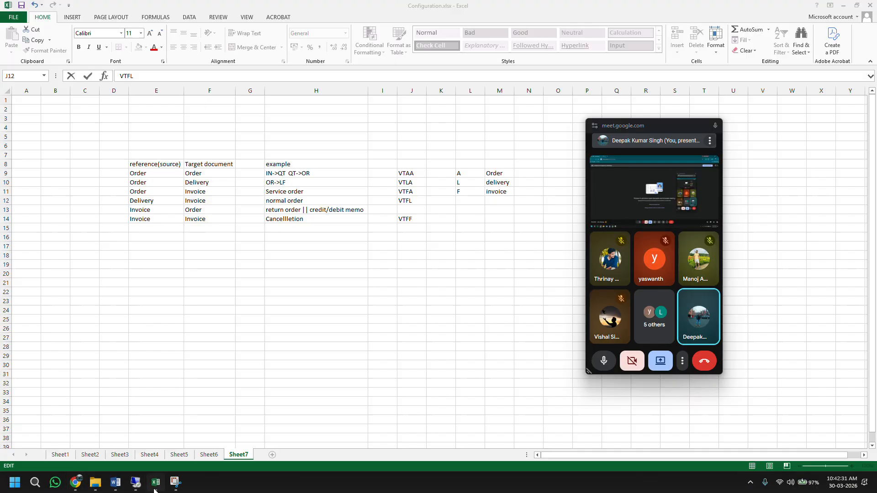
left_click(6, 201)
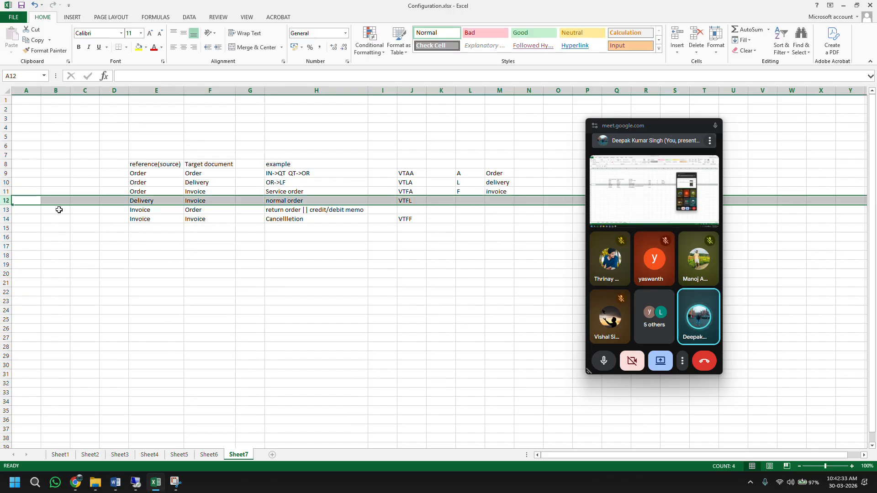
left_click(6, 210)
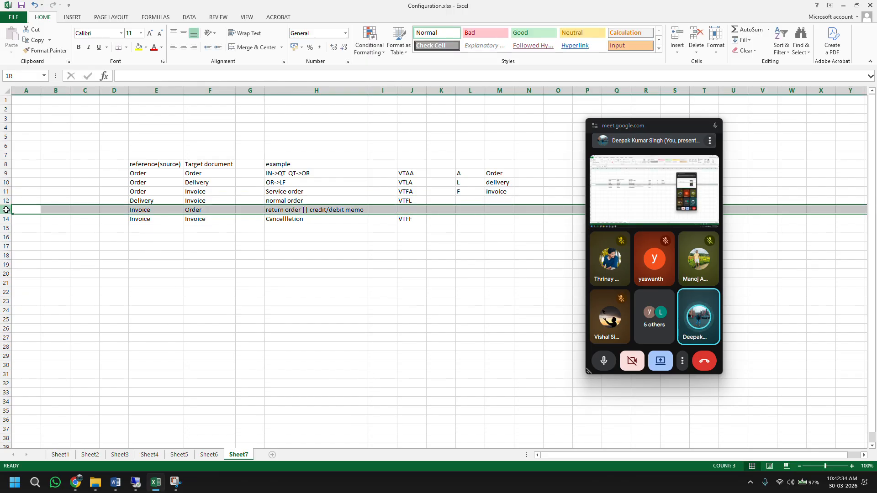
double_click(406, 211)
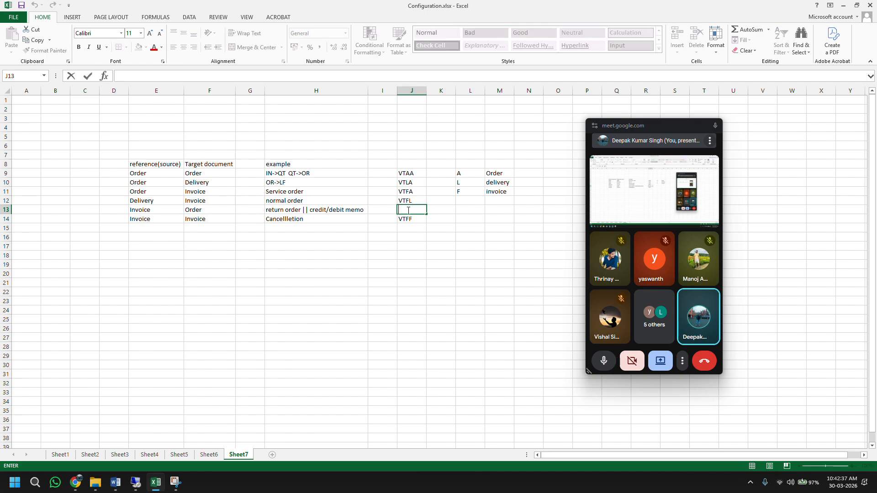
Step: Enter VTAF in J13, then highlight L9:M11 and the whole table E8:M14
type("VT")
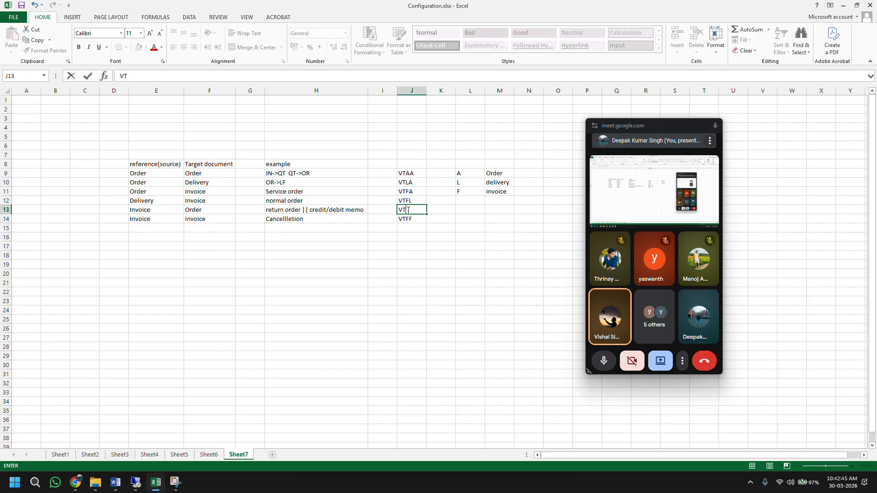
type("AF")
key("Return")
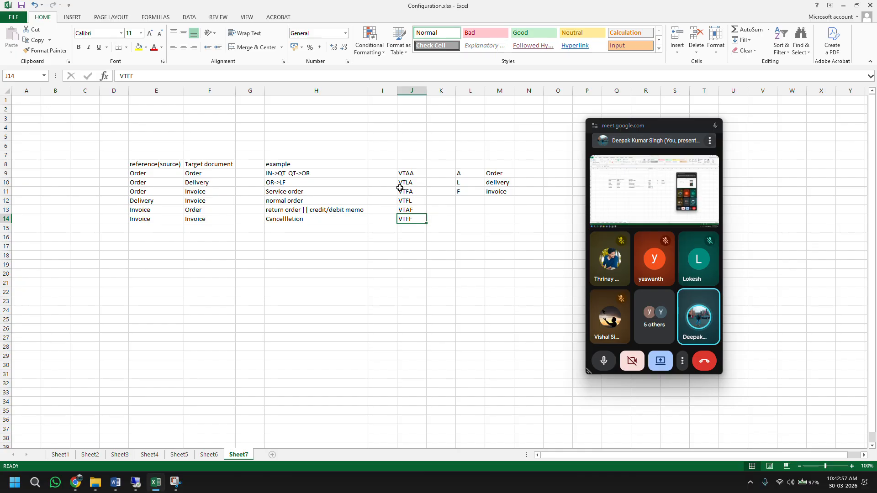
left_click_drag(460, 173, 509, 193)
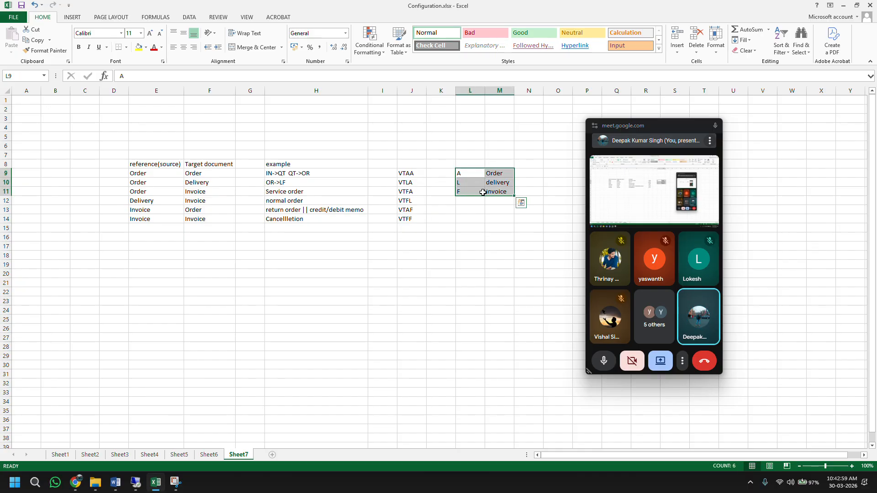
left_click_drag(133, 167, 485, 221)
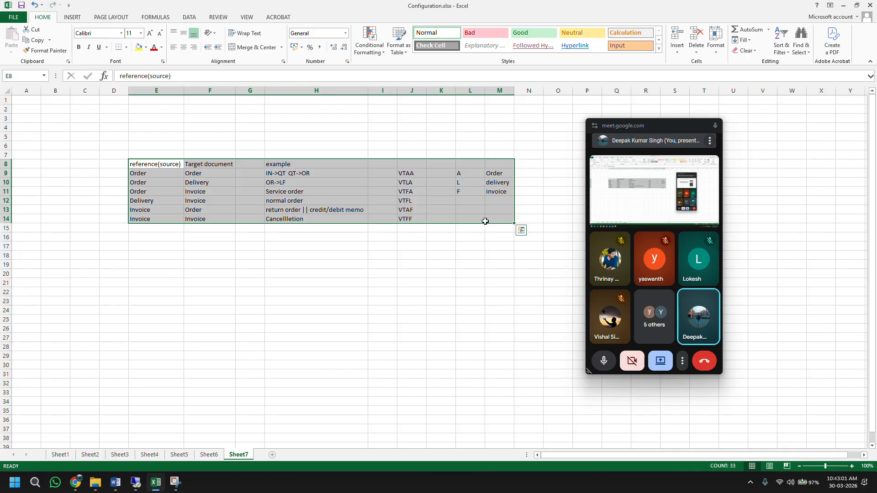
Step: Extend H14's example to 'Cancellletion || Invoice list'
left_click(6, 219)
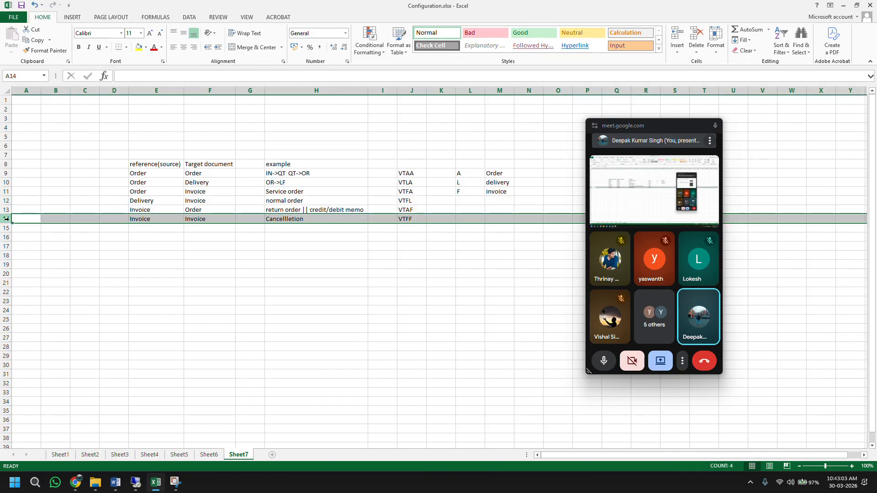
double_click(312, 219)
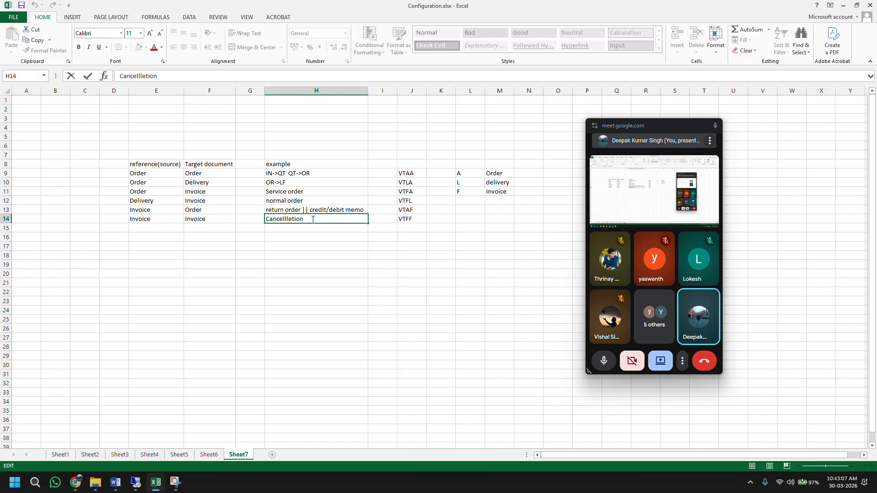
type("|| Invoice list")
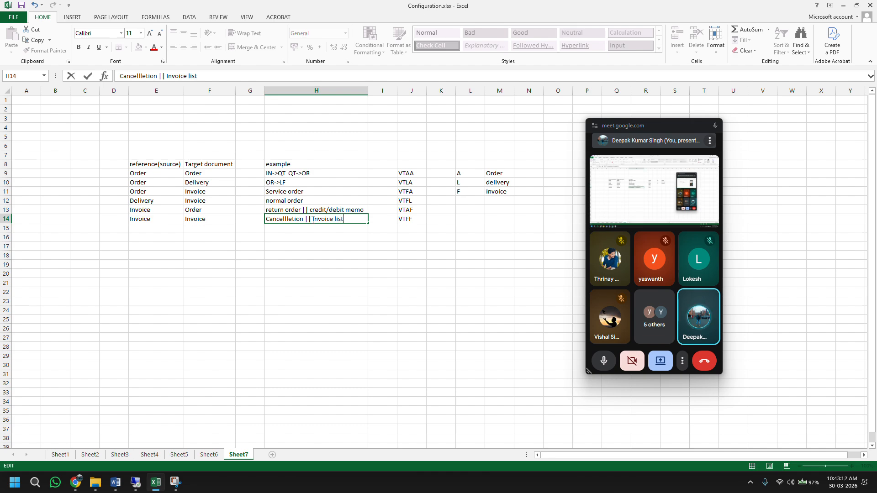
key("ctrl+Return")
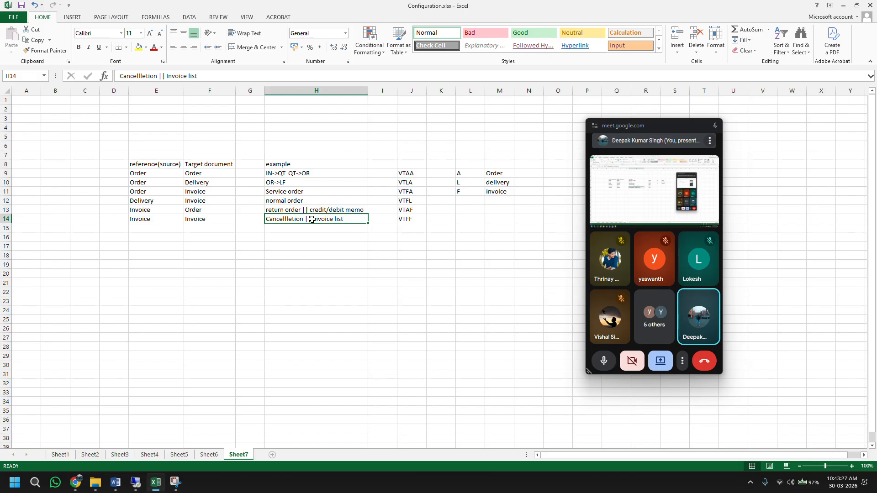
left_click(6, 173)
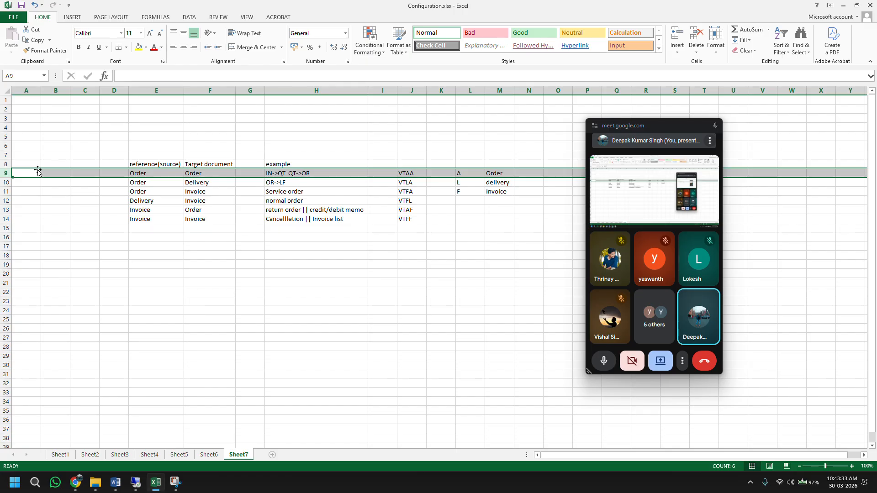
Step: Check Sheet2's ZIN9/ZQT9 types and change H9's example to 'ZIN9->ZQT9 QT->OR'
left_click(90, 454)
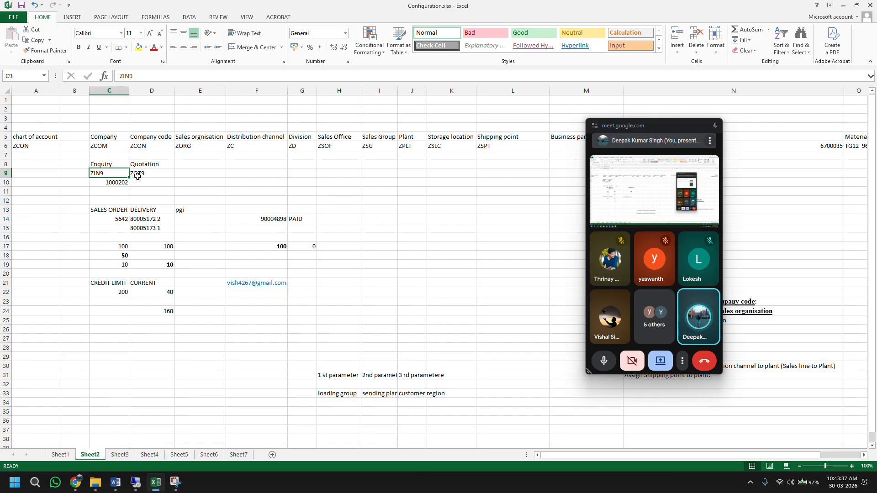
left_click(238, 454)
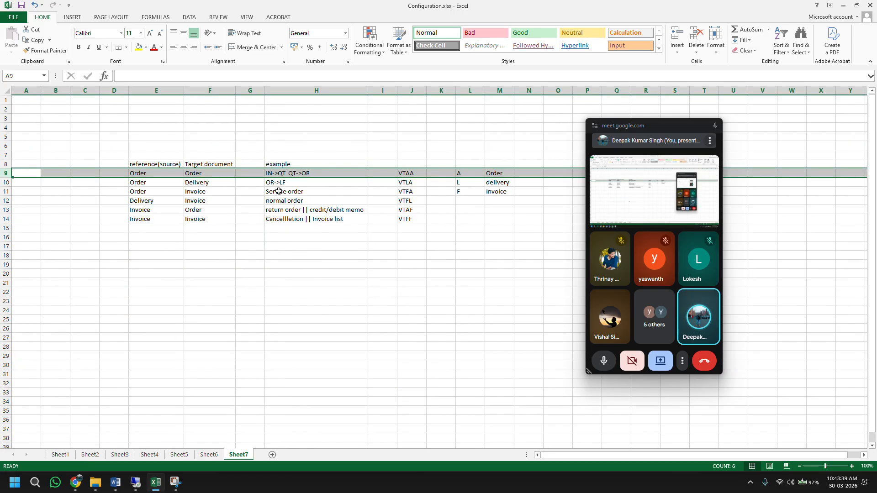
left_click(270, 174)
left_click(309, 75)
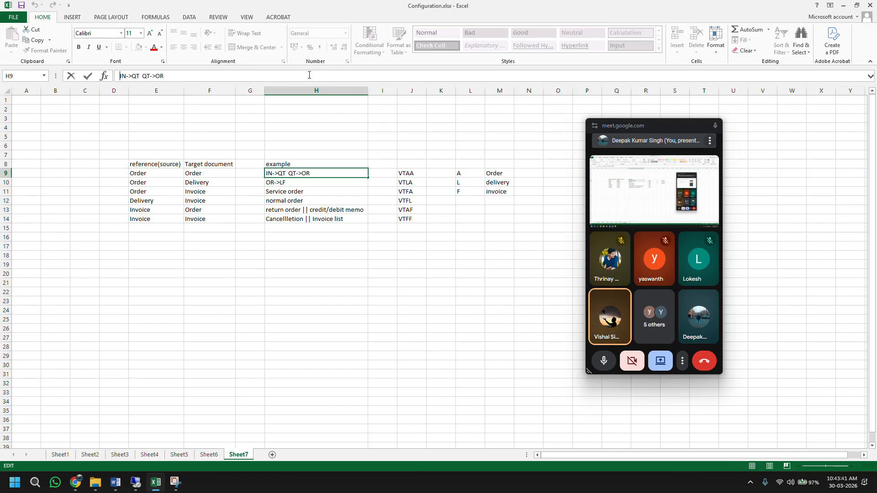
type("ZIN")
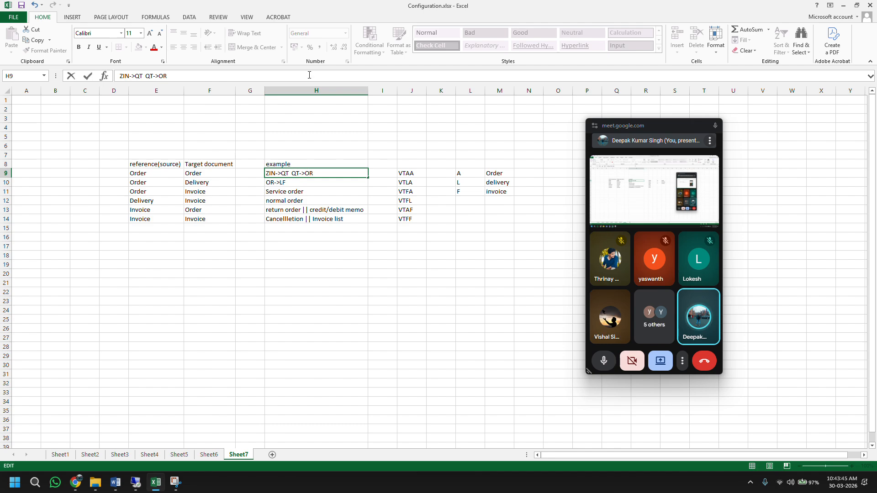
type("9")
key("Right")
key("Right")
type("ZIN")
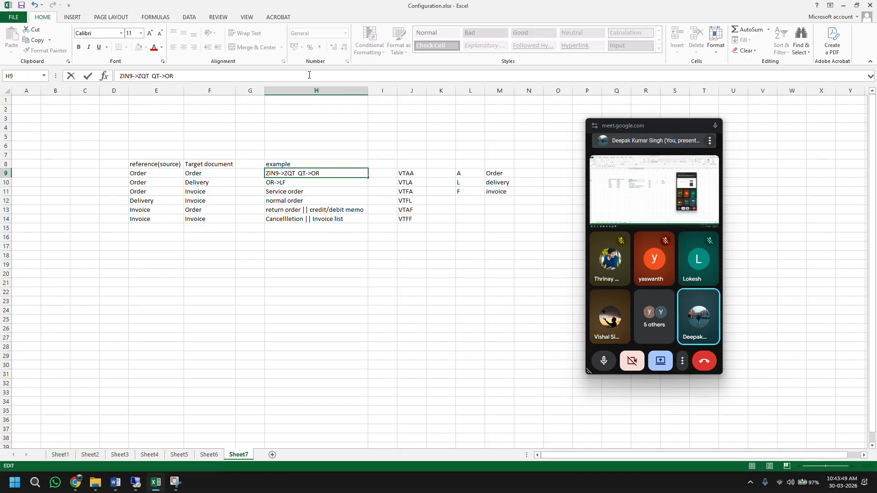
type("9")
key("Return")
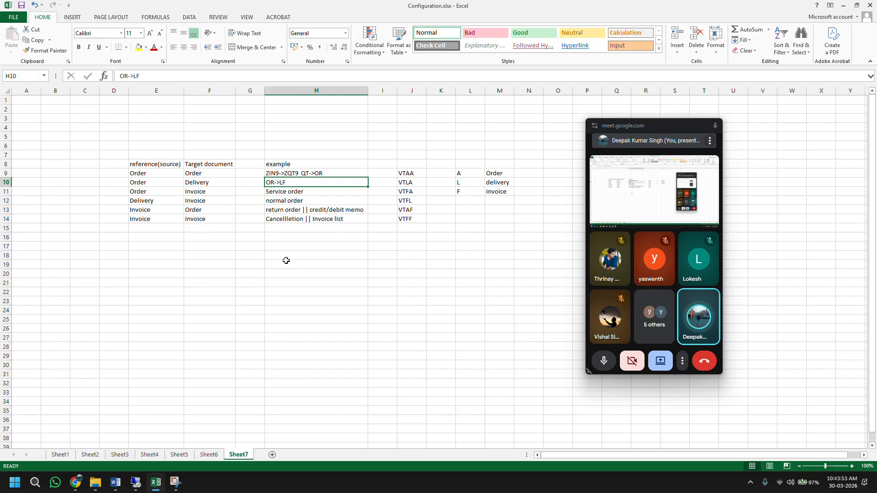
left_click(272, 173)
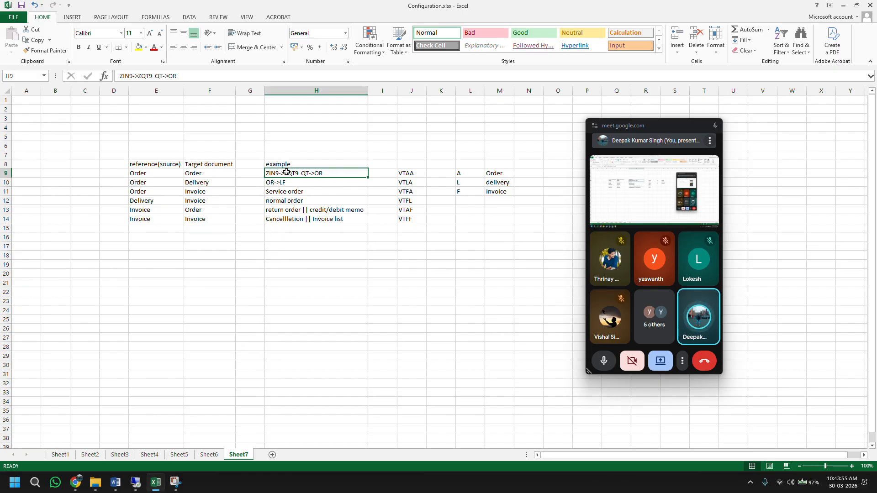
left_click_drag(154, 79, 115, 76)
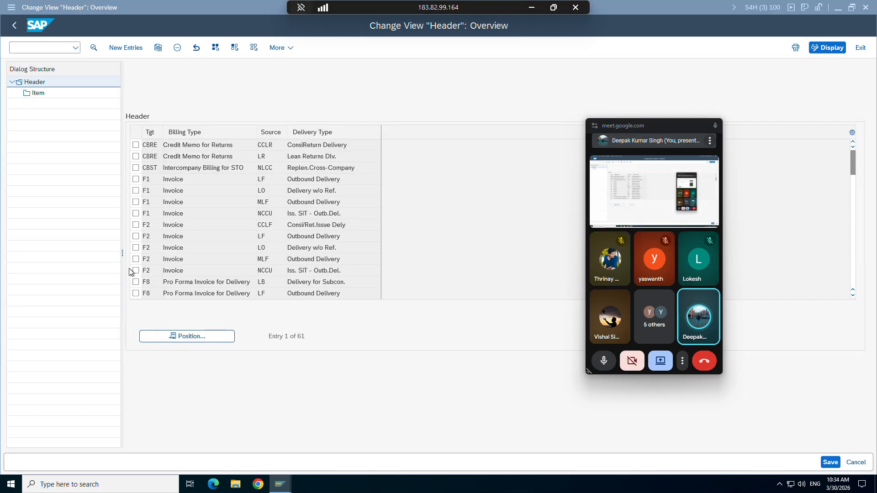
Step: In SAP, run /NVA0 to create a new quotation
left_click(136, 481)
mouse_move(280, 484)
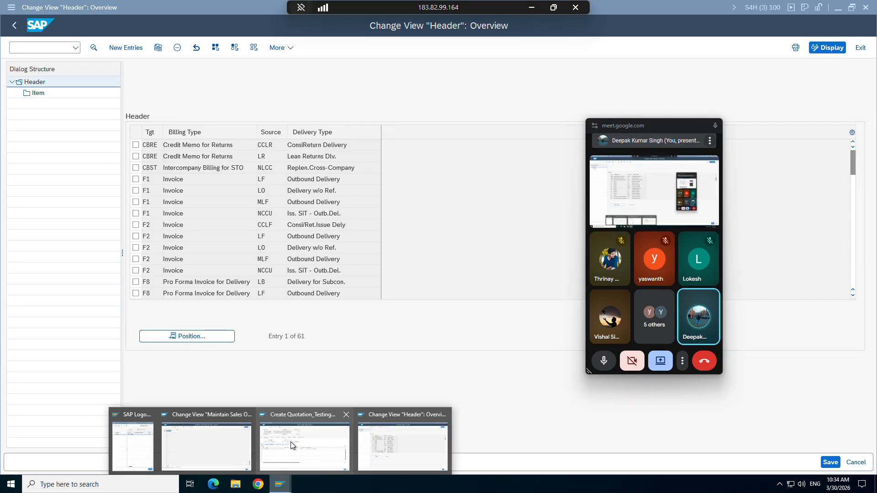
left_click(290, 442)
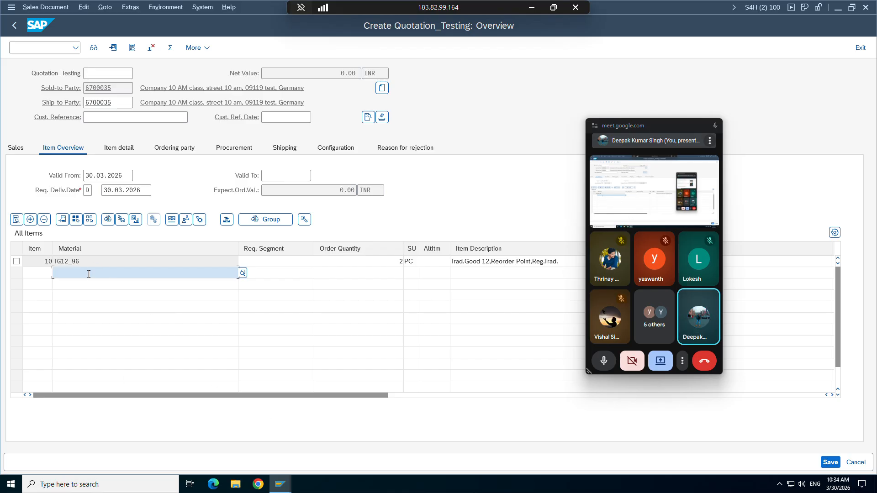
left_click(41, 47)
type("/")
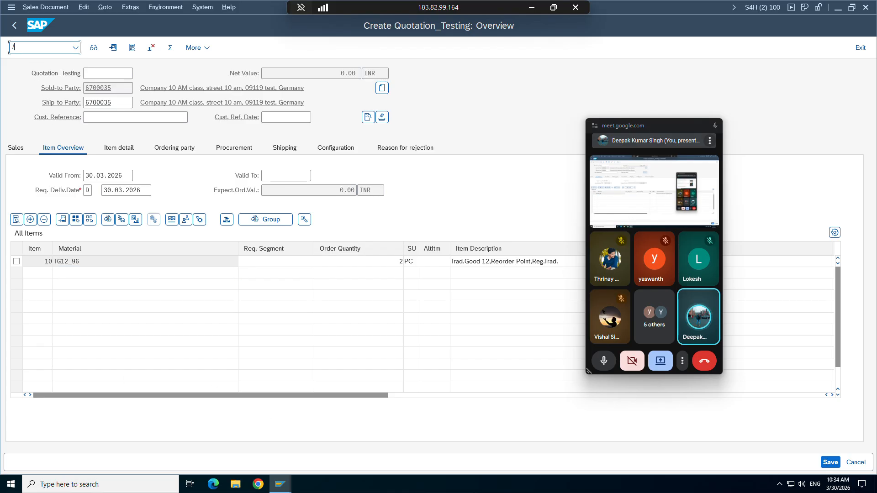
type("NVA0")
key("Return")
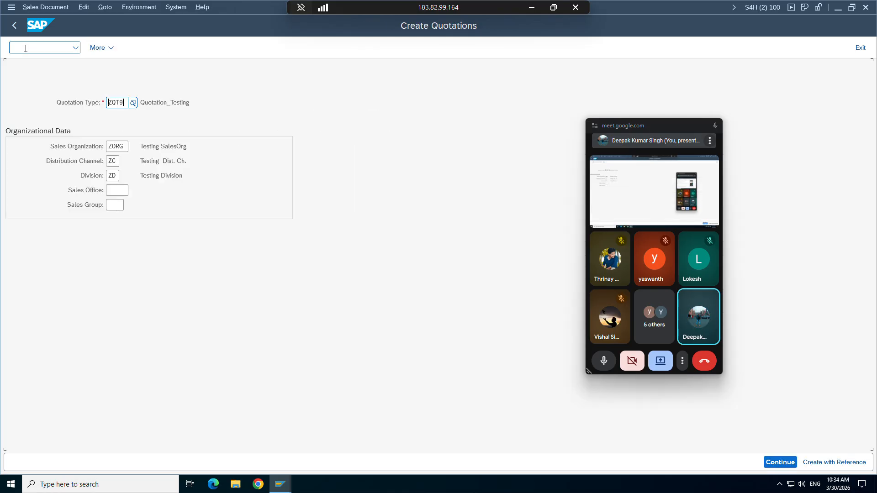
Step: Copy inquiry 10000202 into the quotation and check item TG12_96 at 2 PC
left_click(823, 462)
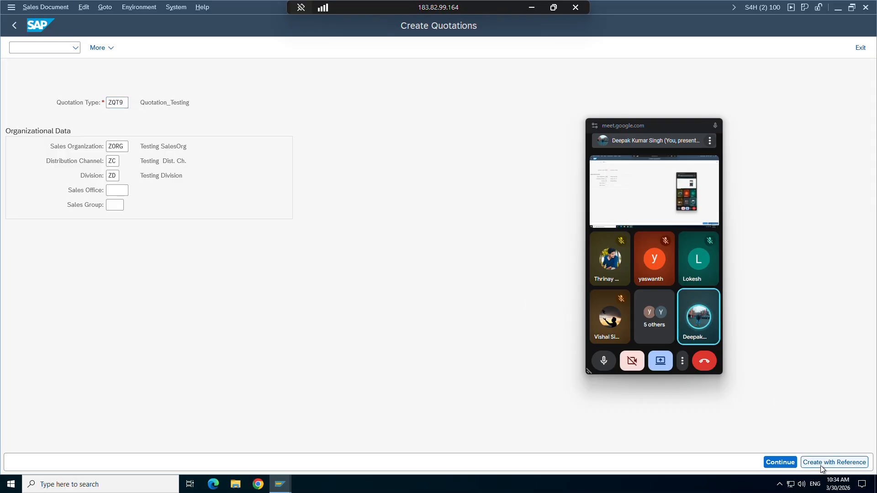
type("1")
left_click(206, 247)
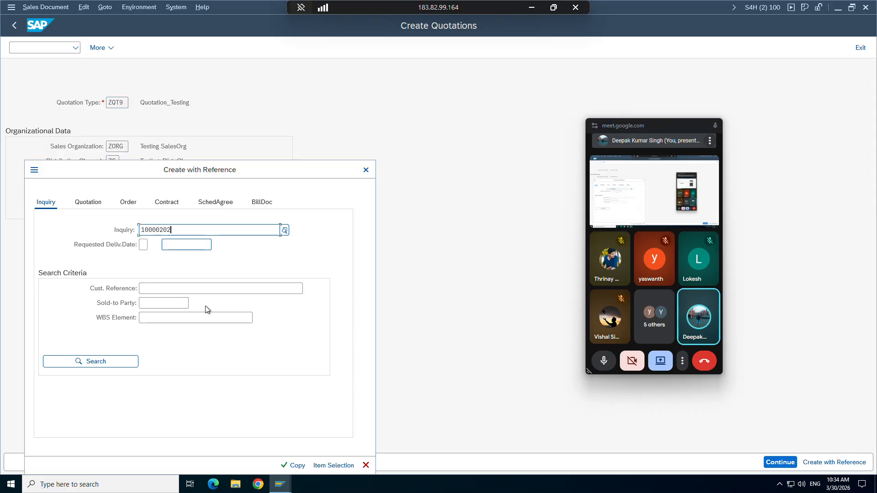
left_click(297, 466)
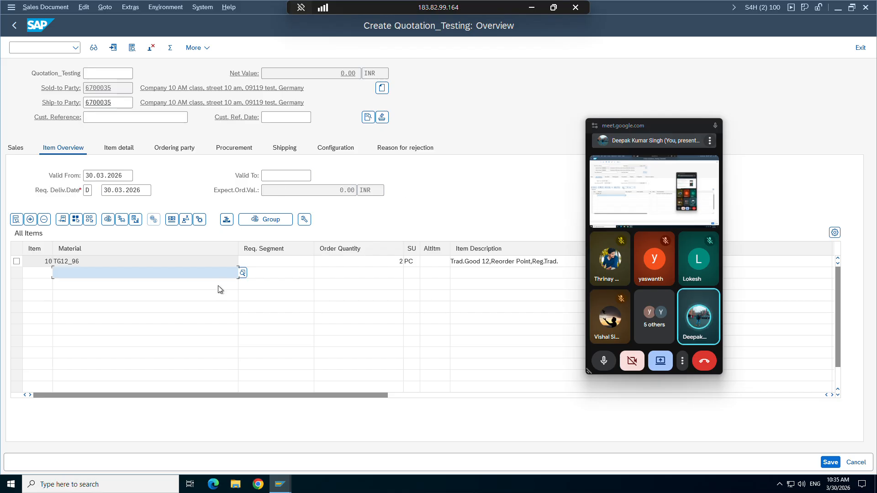
left_click(17, 261)
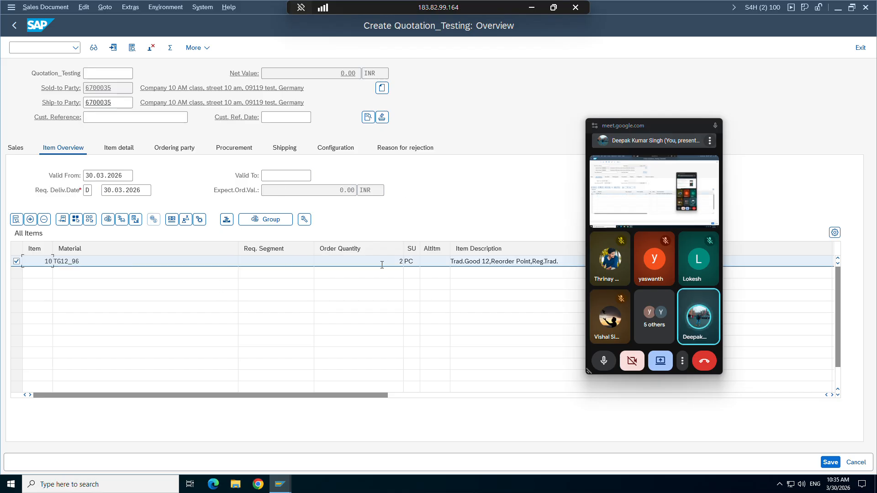
left_click(382, 264)
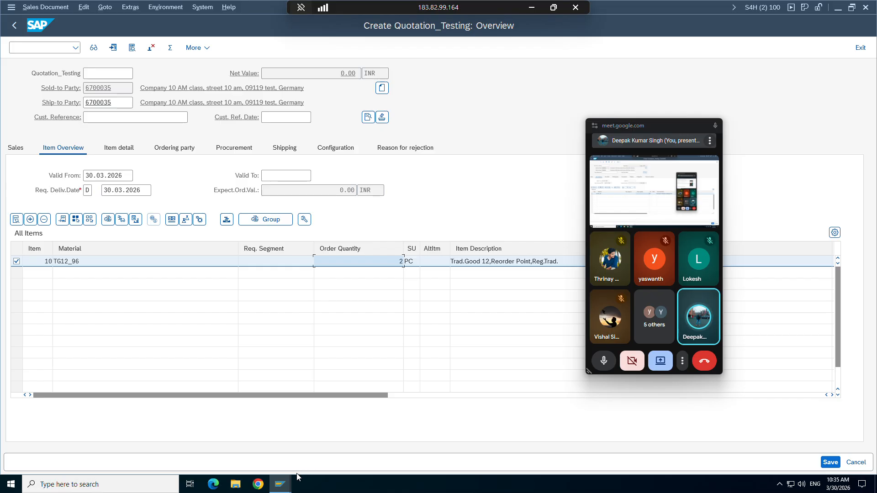
left_click(278, 484)
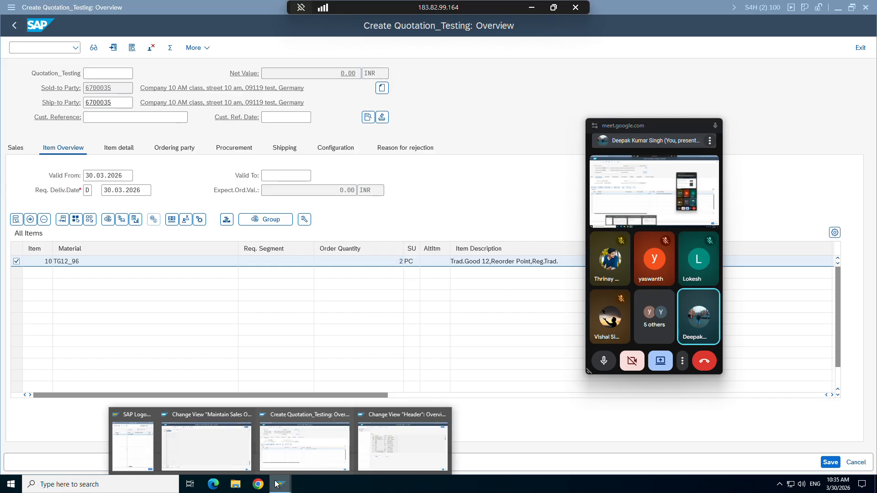
left_click(392, 440)
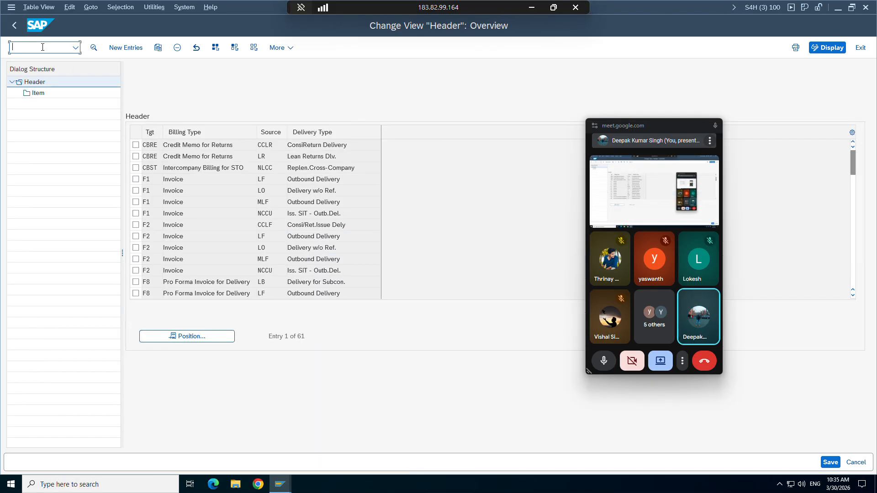
Step: Run /NVTA to list the 1,094 sales copy-control headers and open the Position prompt
type("/NVT")
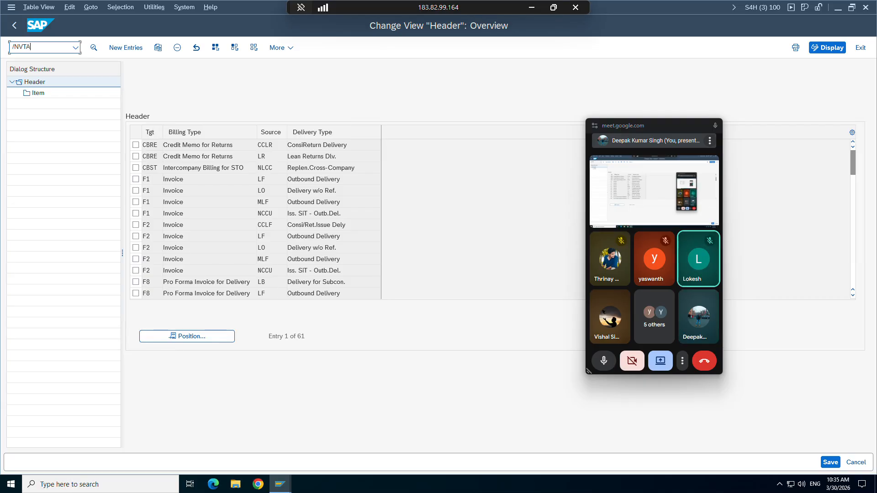
type("A")
key("Return")
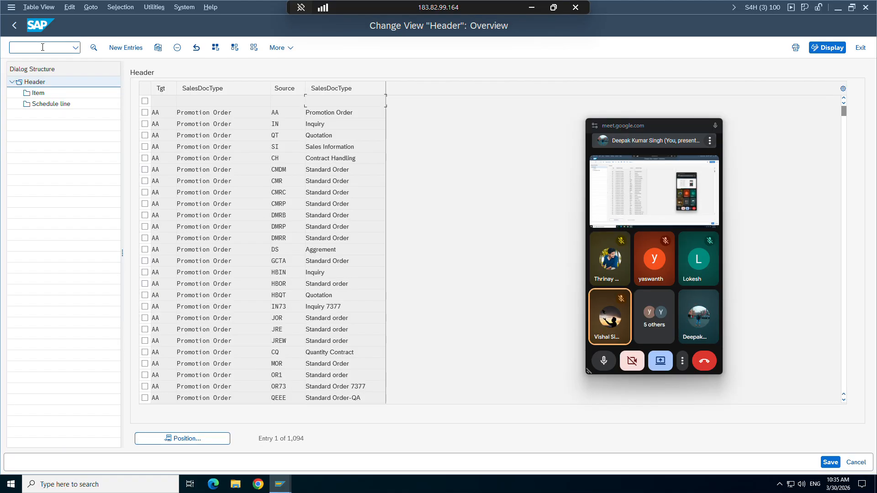
left_click(185, 438)
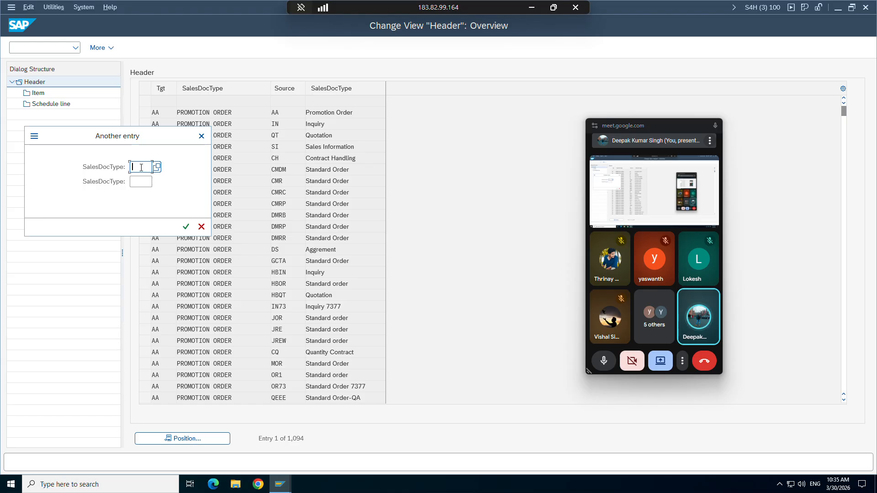
Step: Position the copy-control table at target ZQT9 with source ZIN9
type("z")
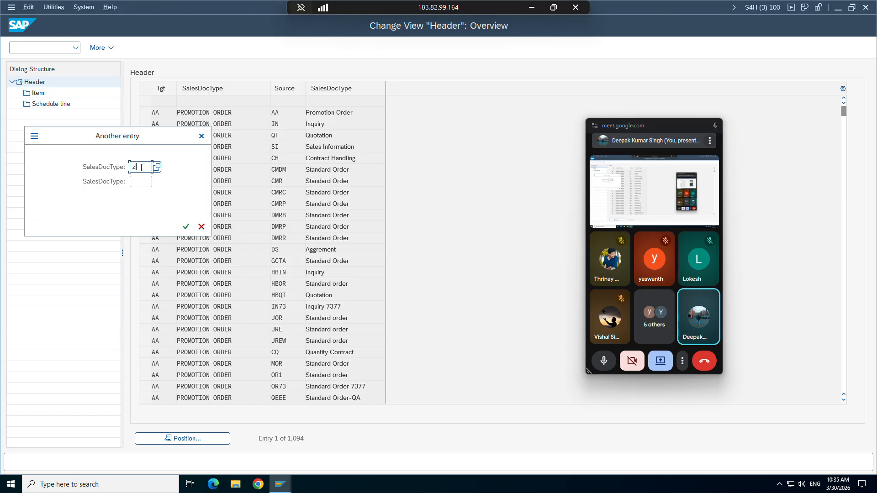
type("in9")
key("Tab")
type("zqt")
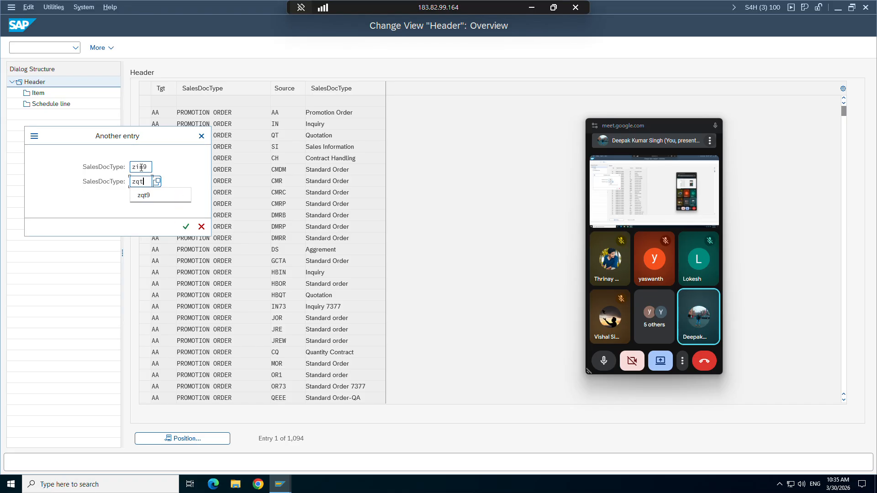
type("9")
left_click(186, 226)
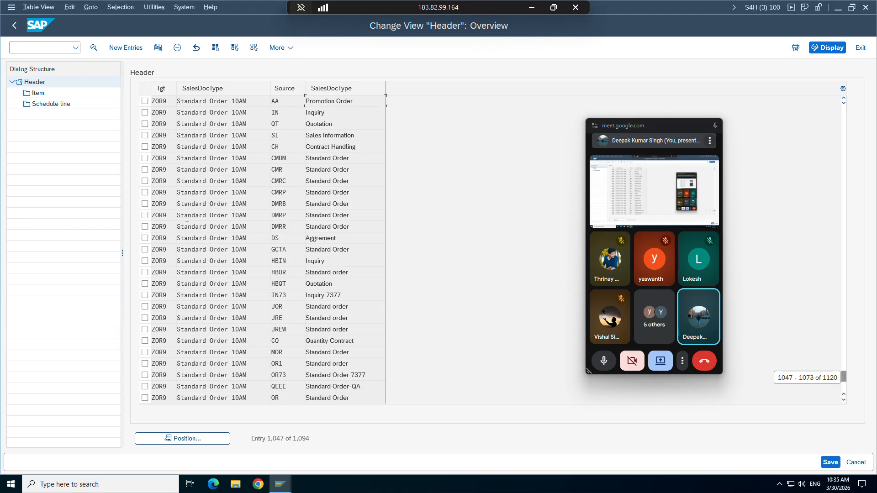
left_click(202, 439)
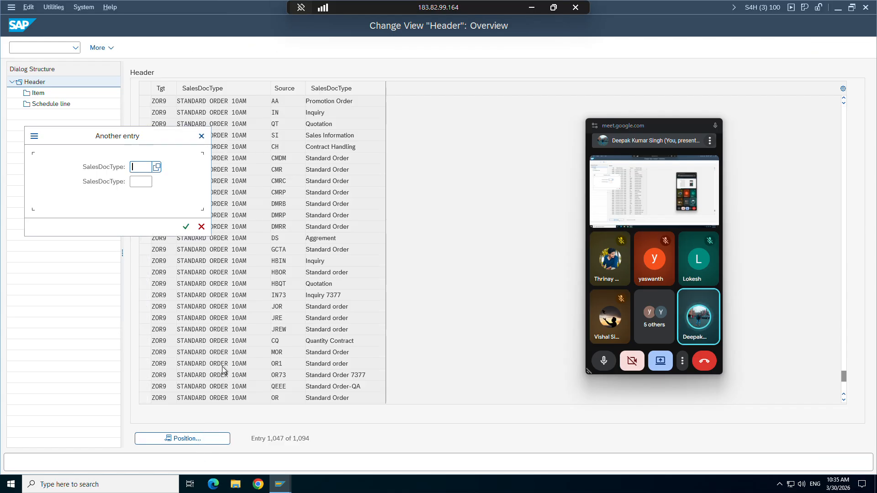
type("Z")
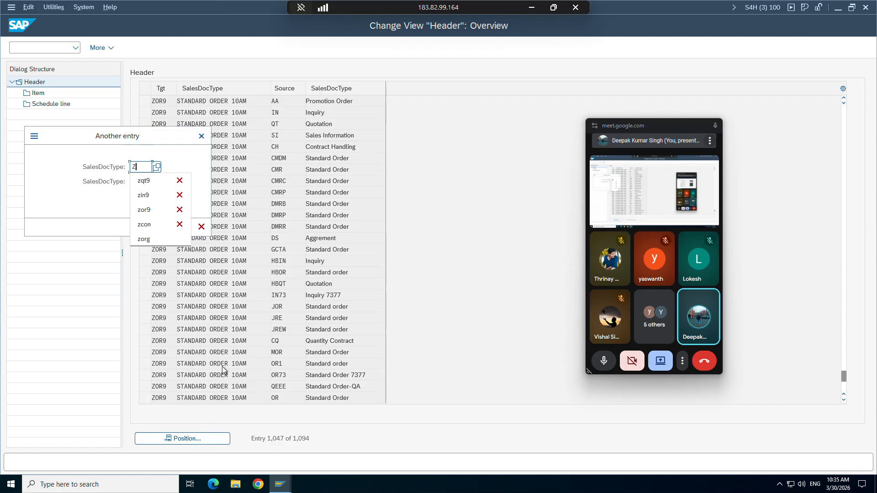
type("QT9")
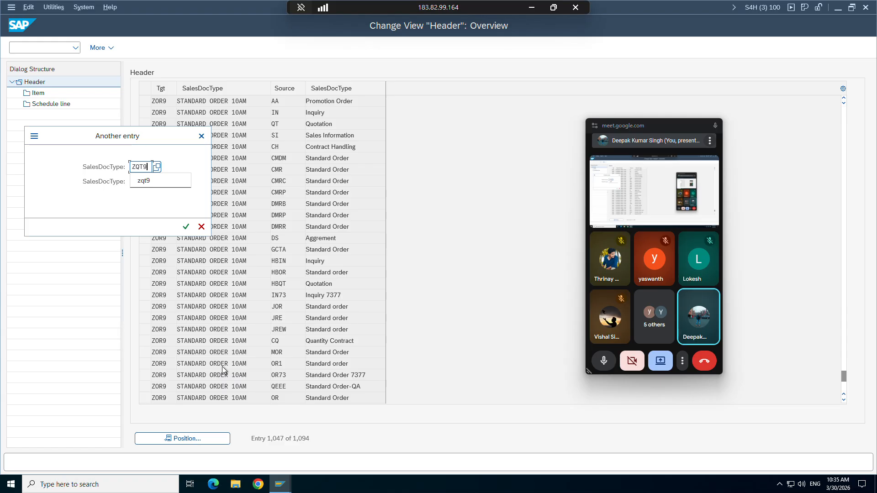
key("Tab")
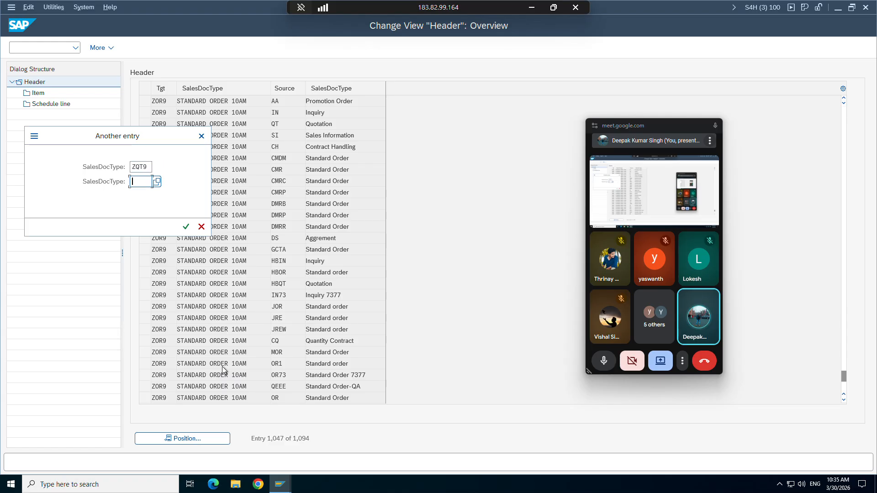
type("zin9")
left_click(186, 227)
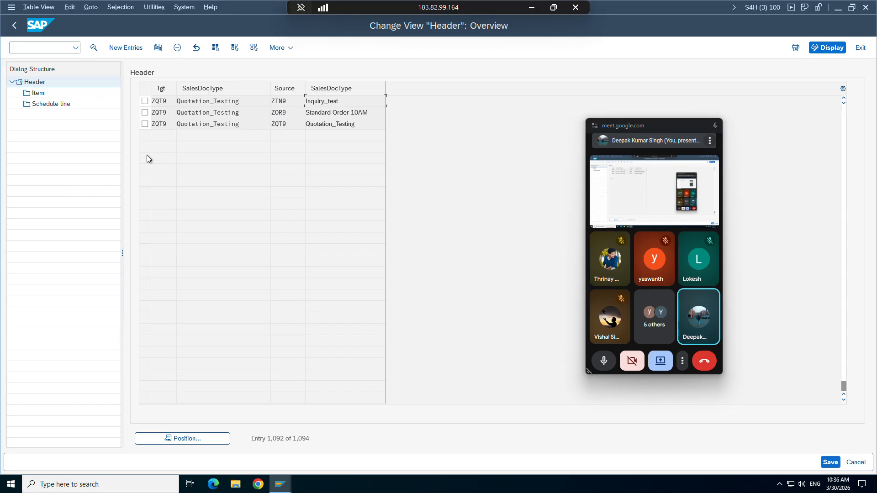
Step: Open the ZIN9→ZQT9 entry's details: requirement 001, data transfers 51, 101 and 1
left_click(145, 102)
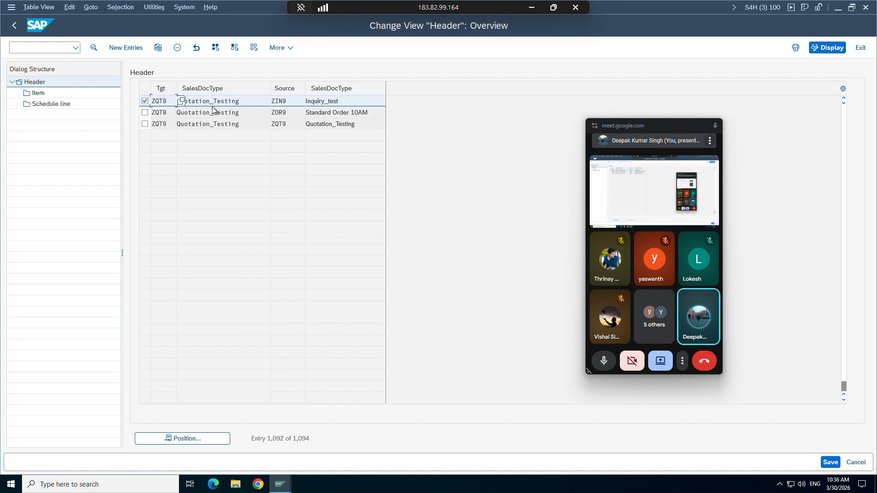
left_click(92, 47)
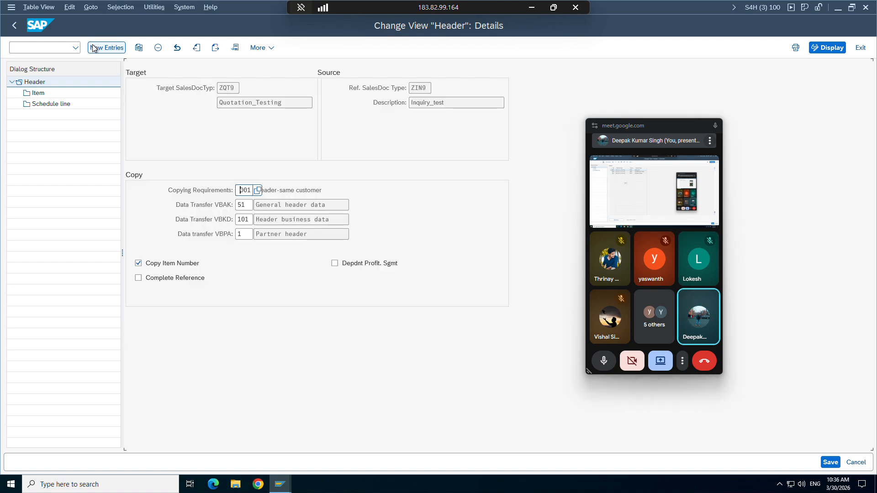
left_click(422, 87)
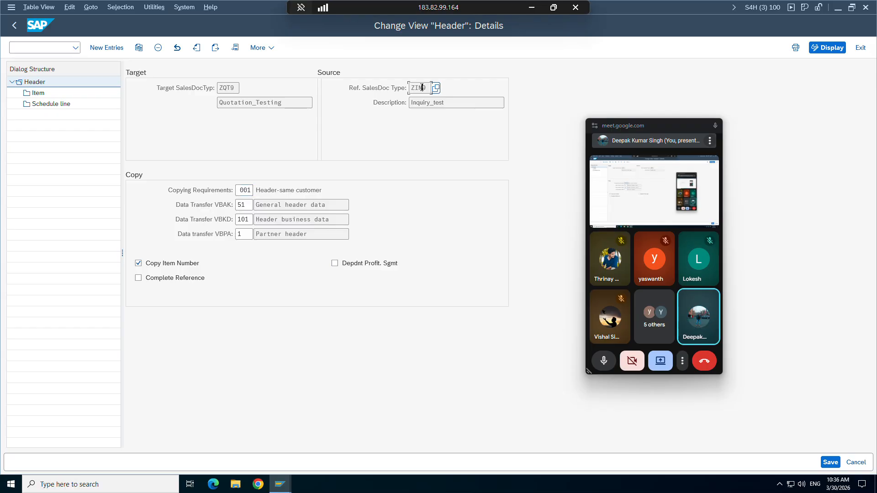
left_click_drag(428, 88, 414, 88)
left_click_drag(236, 86, 218, 85)
left_click(218, 86)
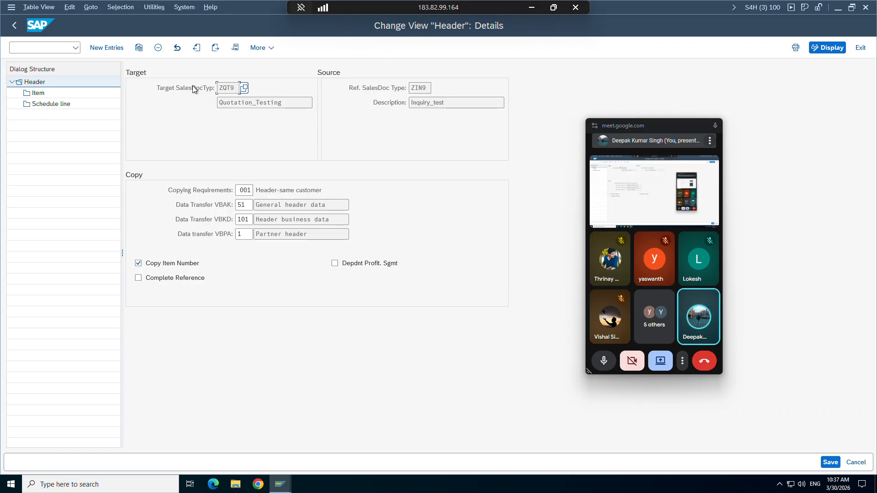
Step: Show the ZIN9→ZQT9 item-level copy control listing item categories AFB through TAPB
left_click(38, 94)
double_click(38, 94)
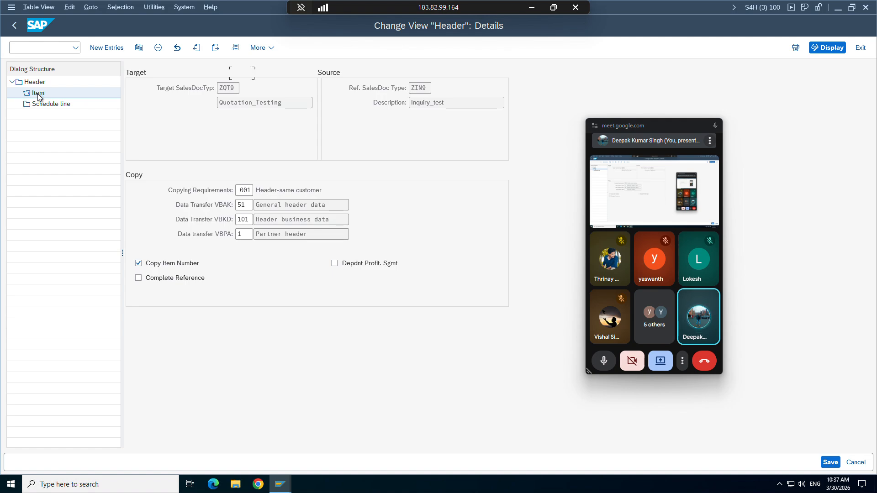
Step: In the quotation being created, confirm item 10 has item category AGN
mouse_move(280, 484)
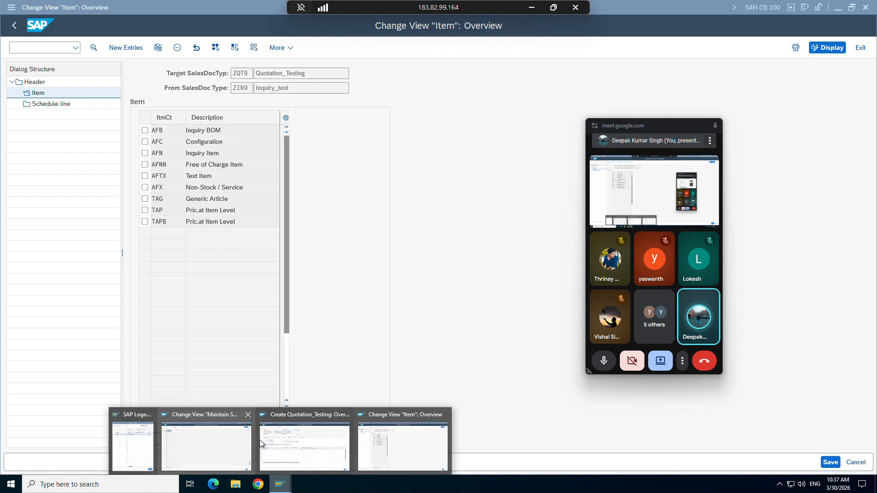
left_click(305, 441)
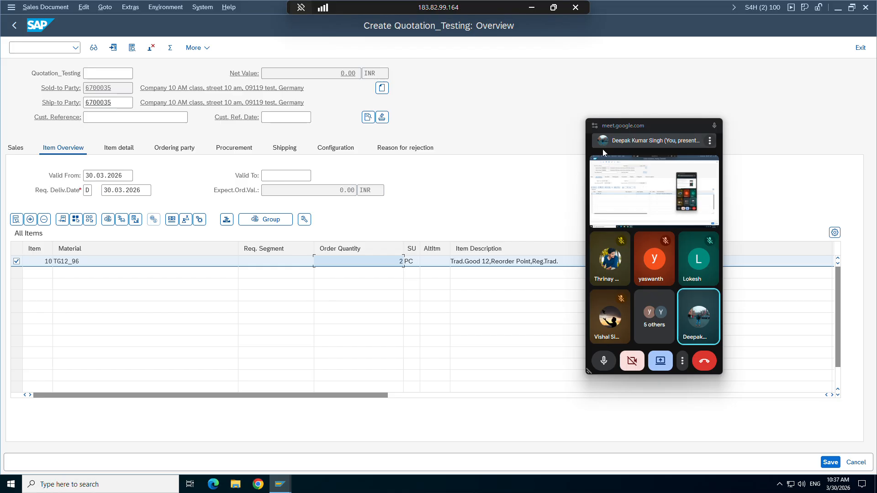
left_click_drag(656, 125, 678, 302)
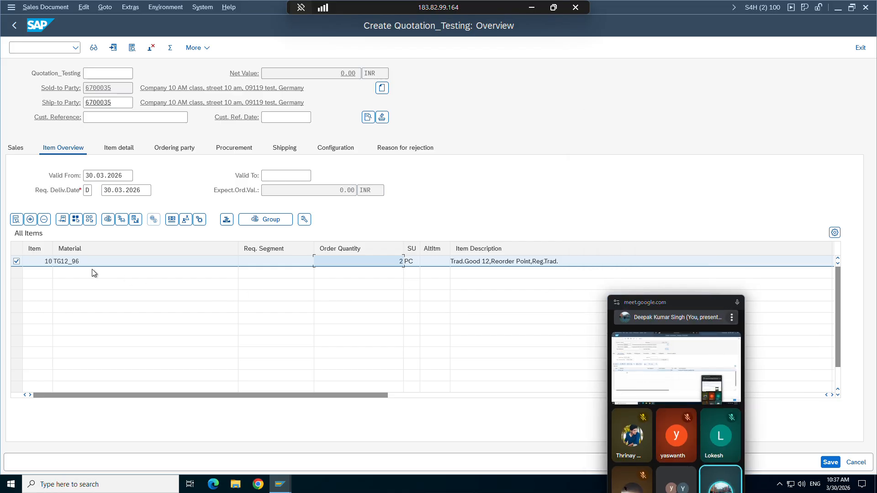
double_click(78, 262)
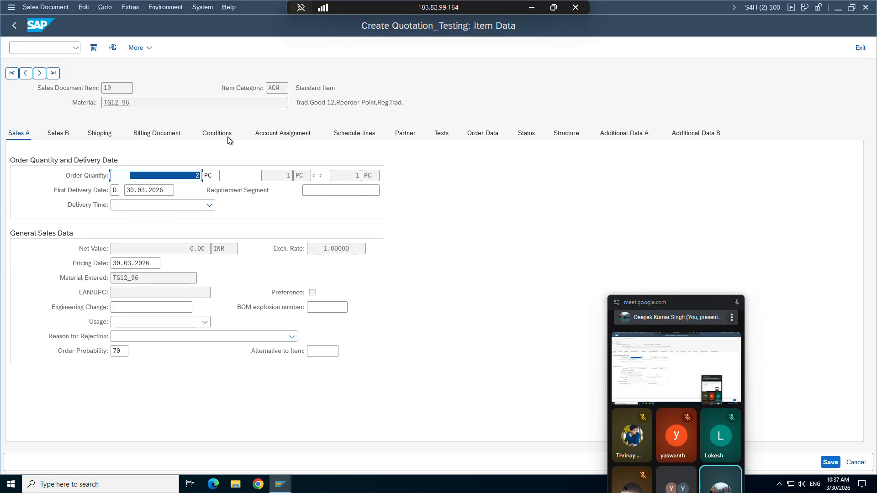
double_click(271, 87)
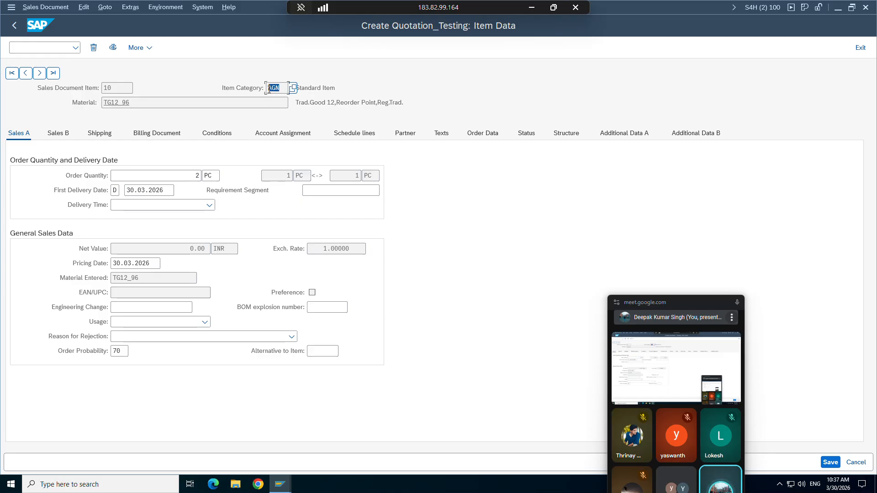
left_click(270, 88)
left_click_drag(280, 89, 268, 88)
left_click(269, 87)
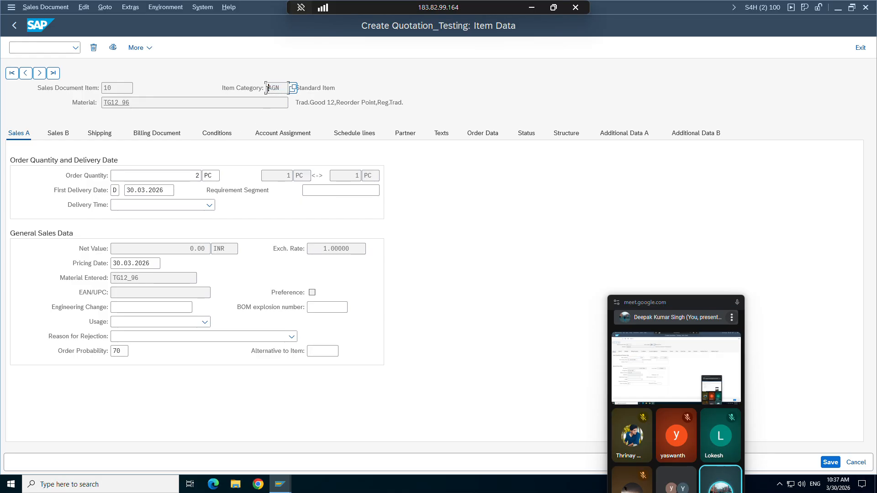
Step: Return to the item copy-control window and open a new GUI session at SAP Easy Access
left_click(280, 480)
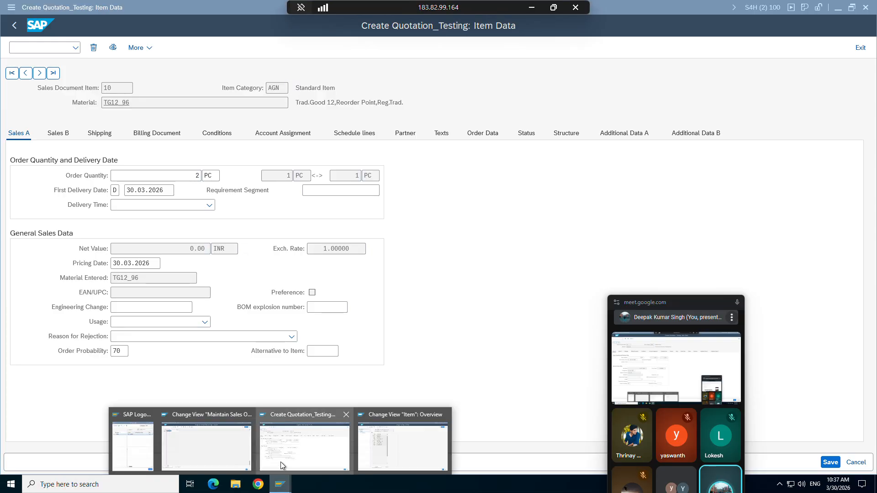
left_click(392, 437)
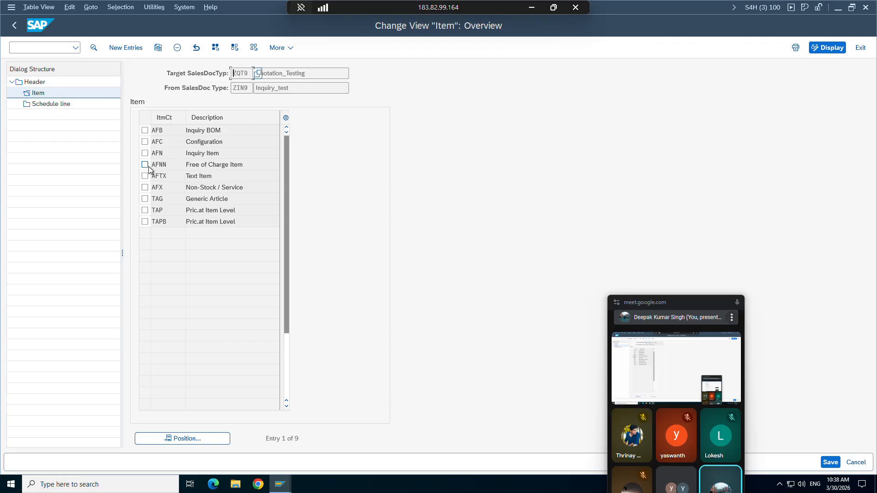
mouse_move(281, 486)
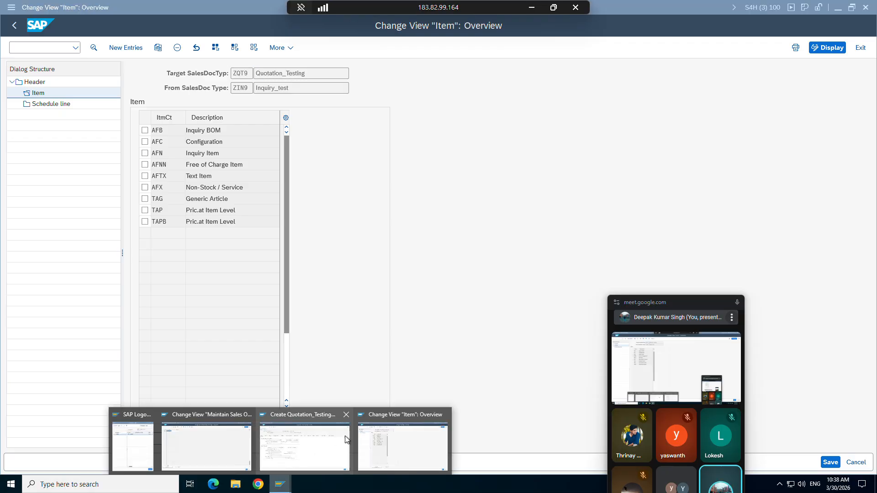
mouse_move(318, 448)
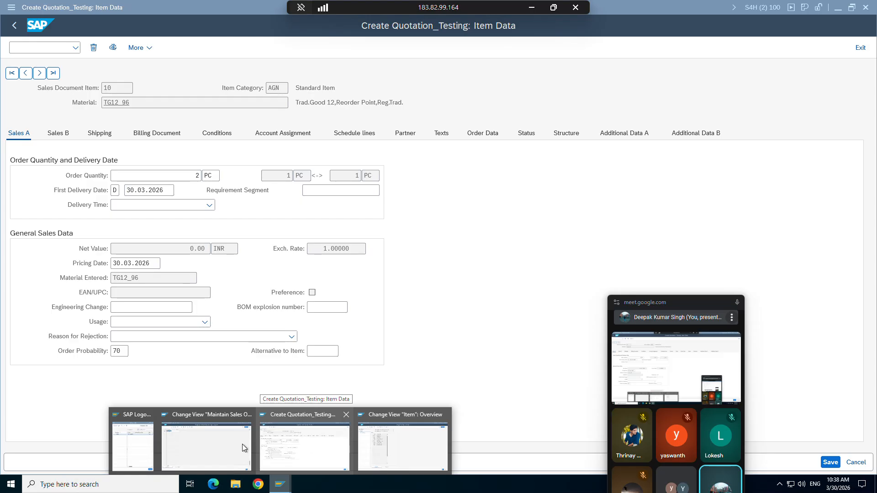
left_click(394, 444)
left_click(12, 8)
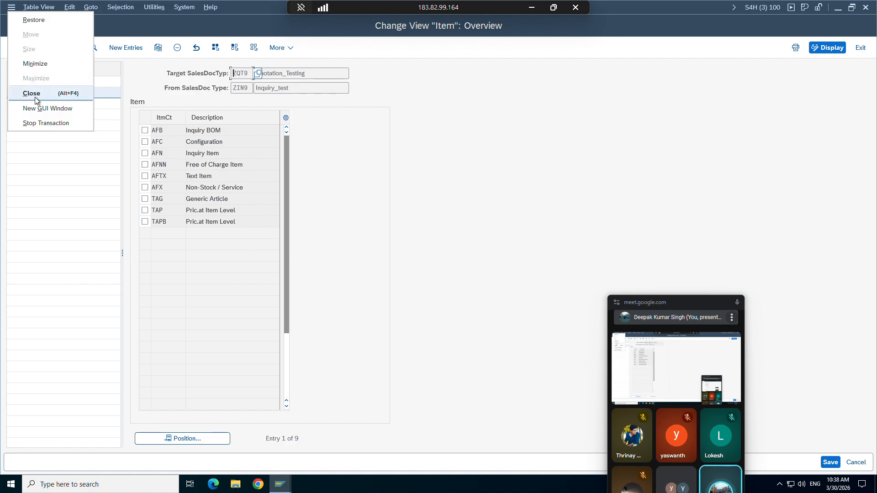
left_click(35, 108)
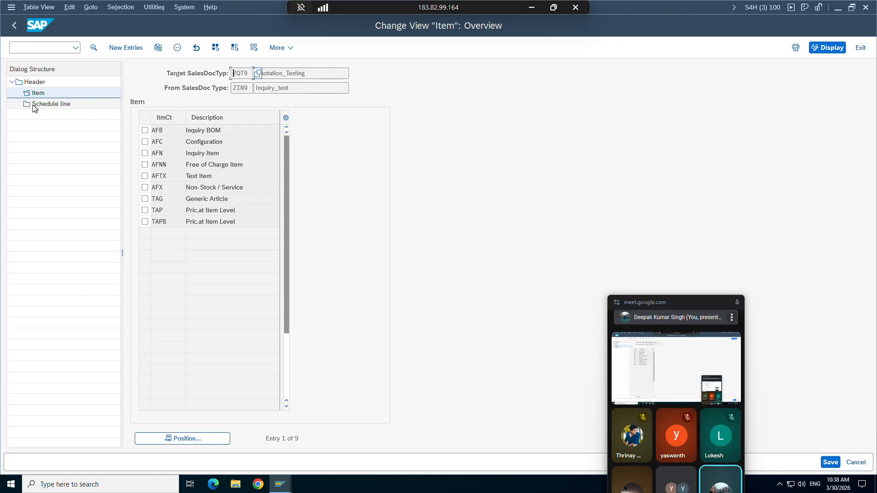
left_click(280, 484)
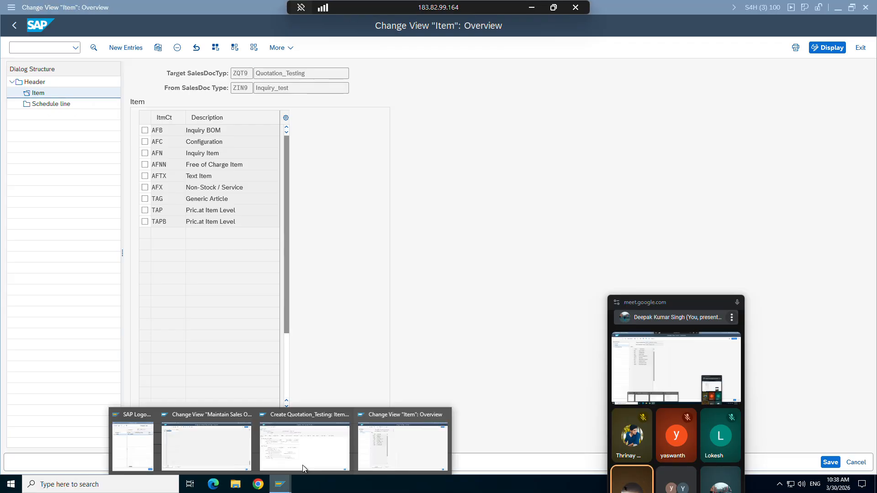
left_click(406, 443)
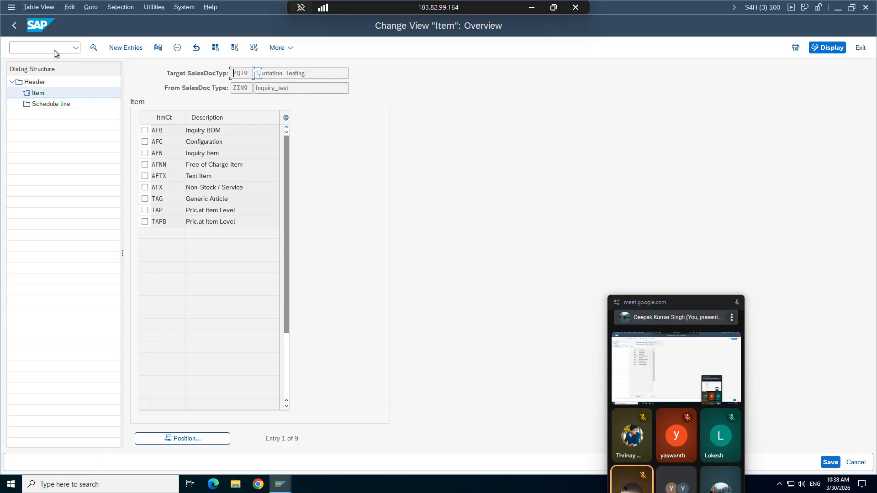
left_click(12, 7)
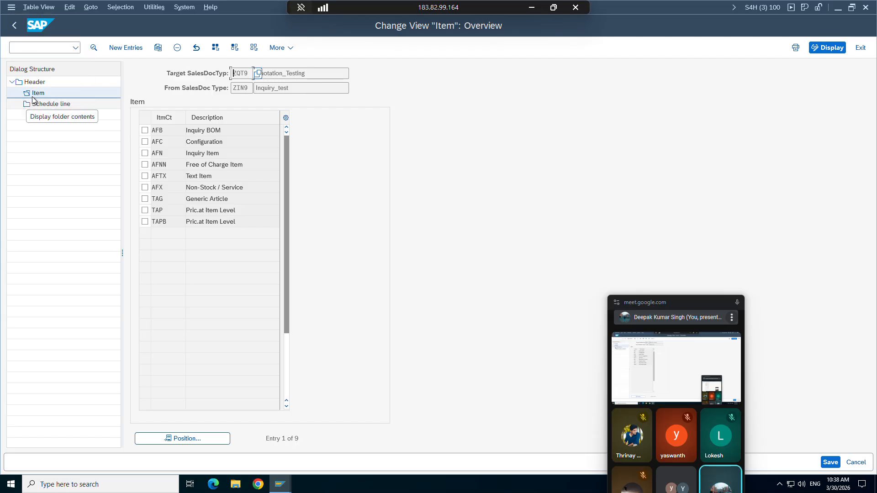
left_click(280, 485)
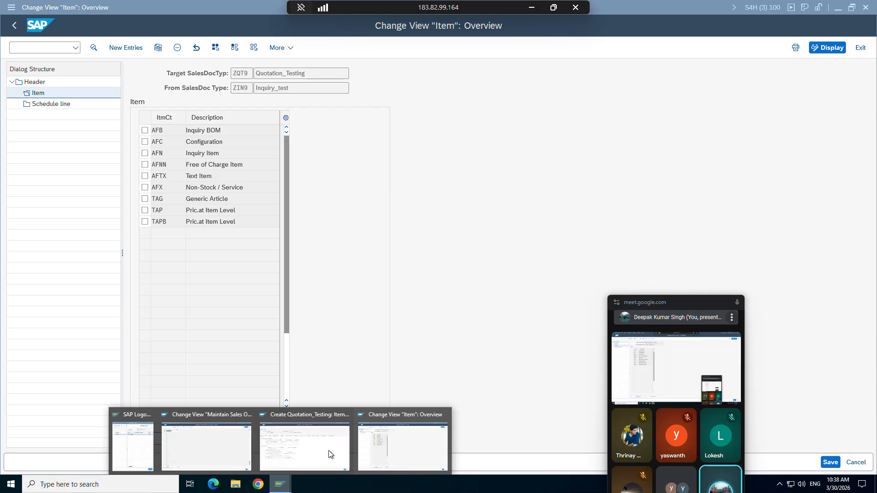
left_click(415, 439)
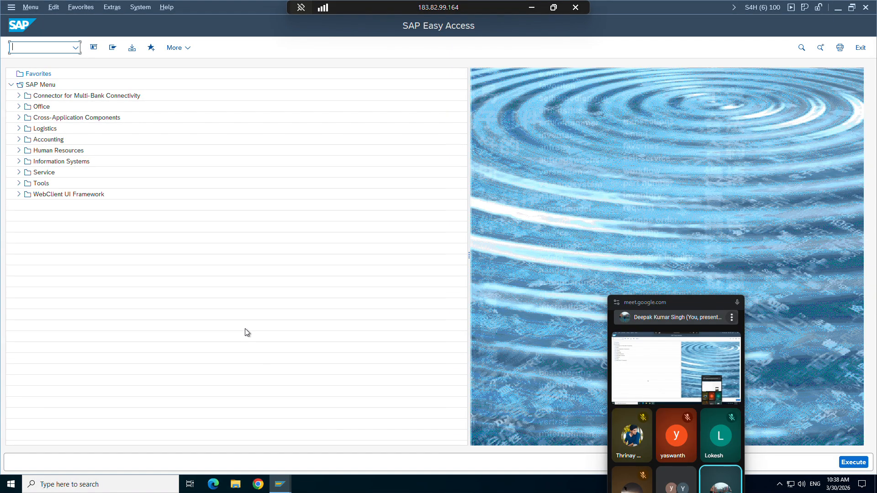
Step: Display inquiry 10000202 with VA13 and confirm item 10 has category AFN
type("va13")
key("Return")
key("Return")
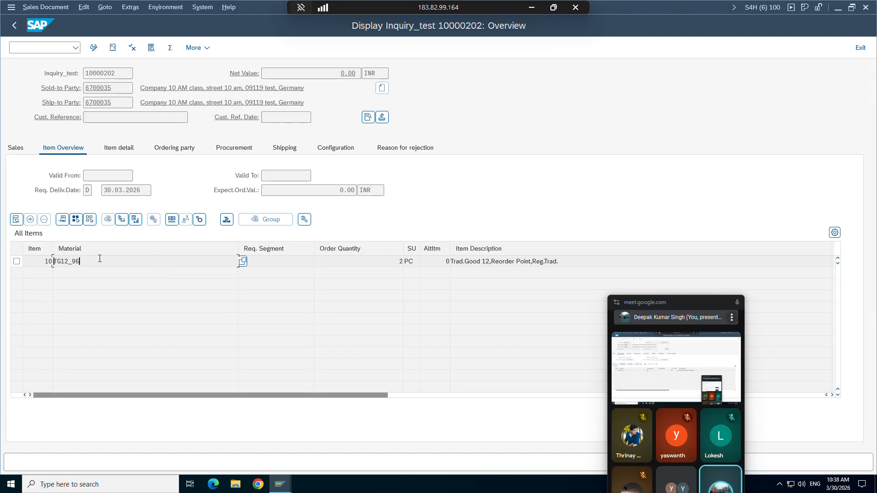
double_click(80, 261)
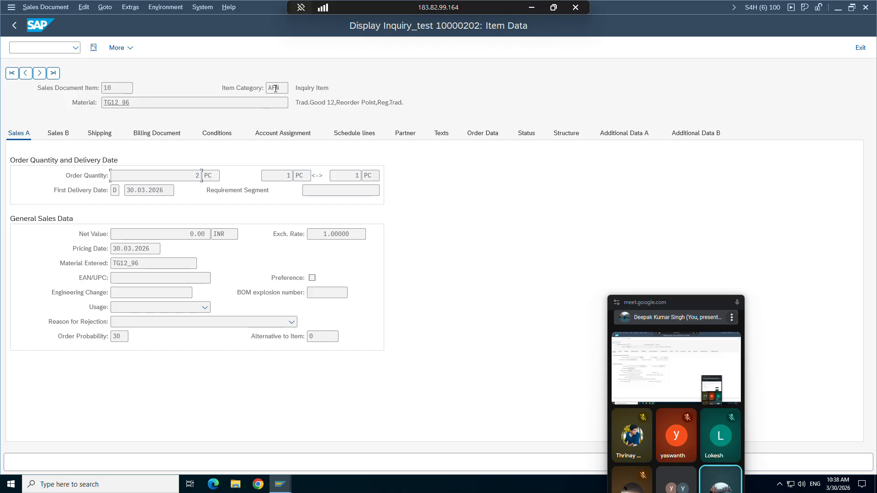
left_click(275, 88)
Step: Mark the AFN Inquiry Item entry in the copy-control item list
left_click(279, 484)
left_click(272, 454)
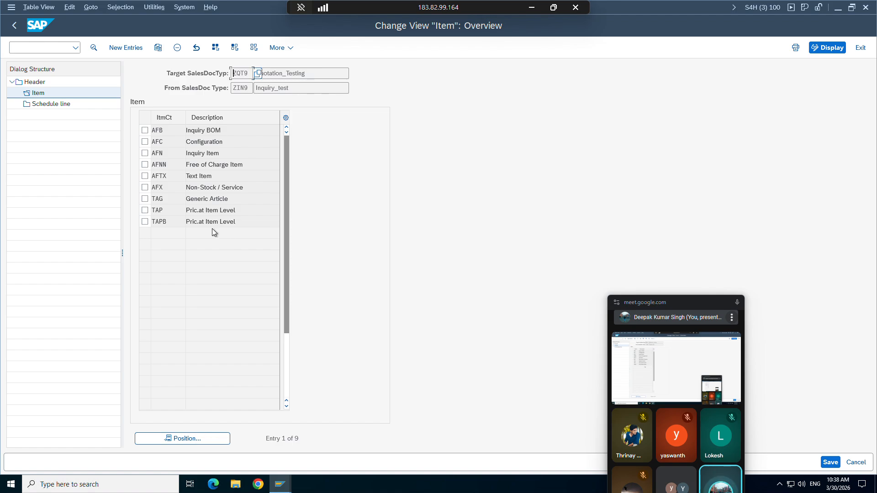
left_click(145, 153)
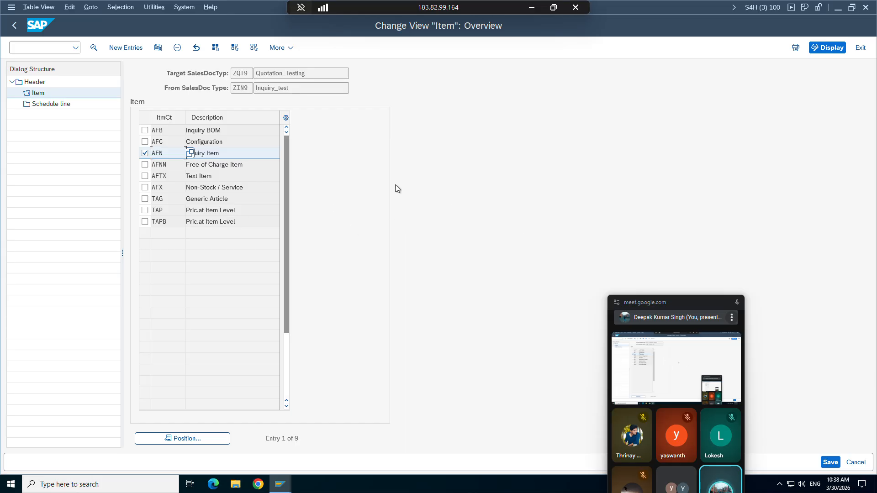
Step: Compare schedule lines: quotation item uses category BN, then view the inquiry item's schedule lines
double_click(54, 104)
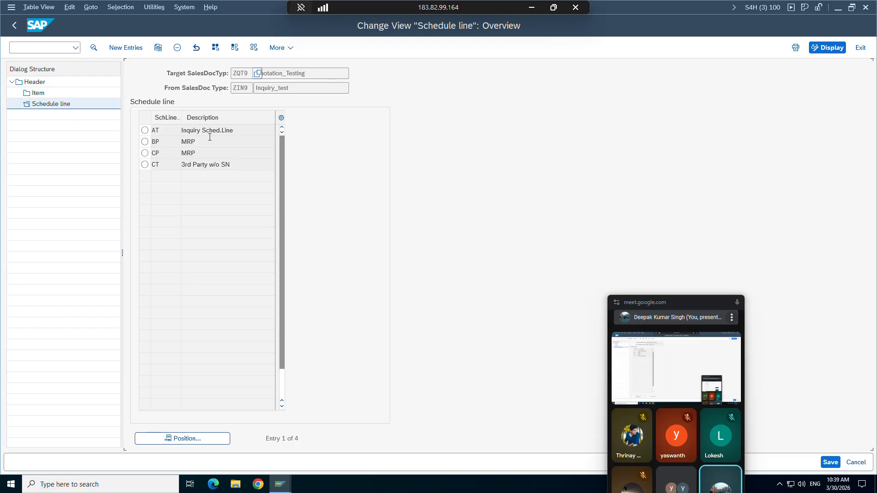
mouse_move(279, 484)
left_click(229, 450)
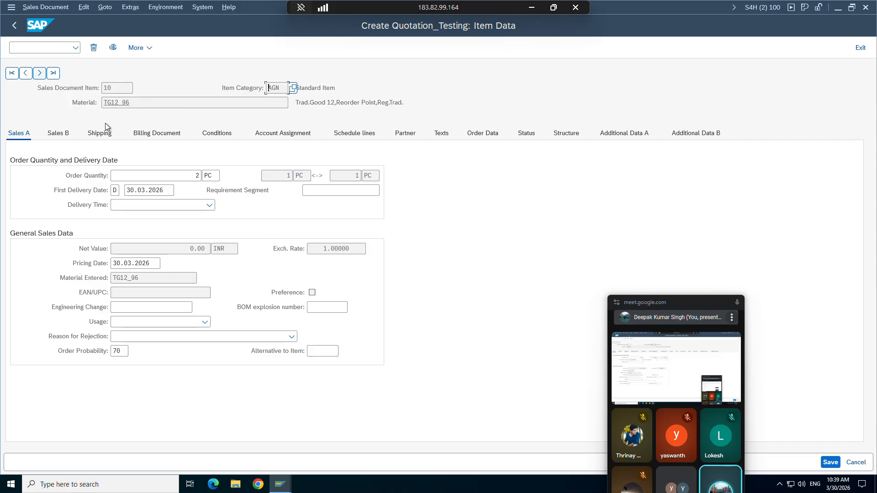
left_click(347, 137)
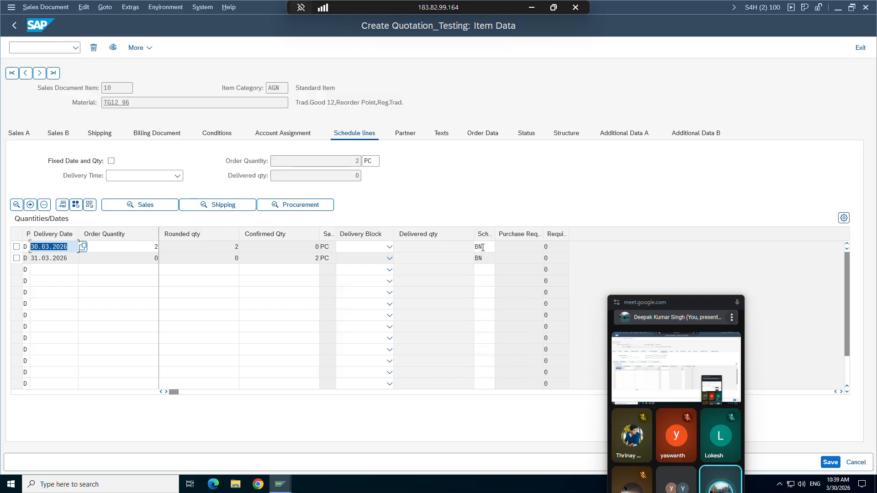
double_click(477, 247)
left_click(280, 485)
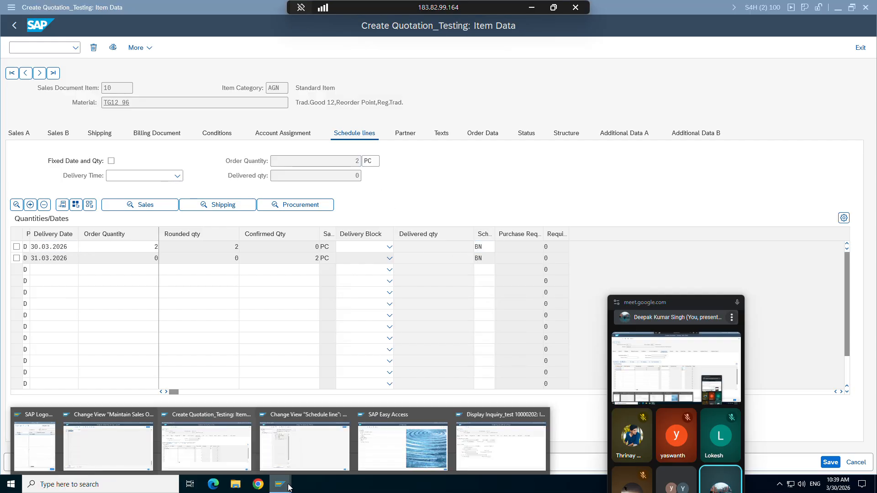
left_click(470, 439)
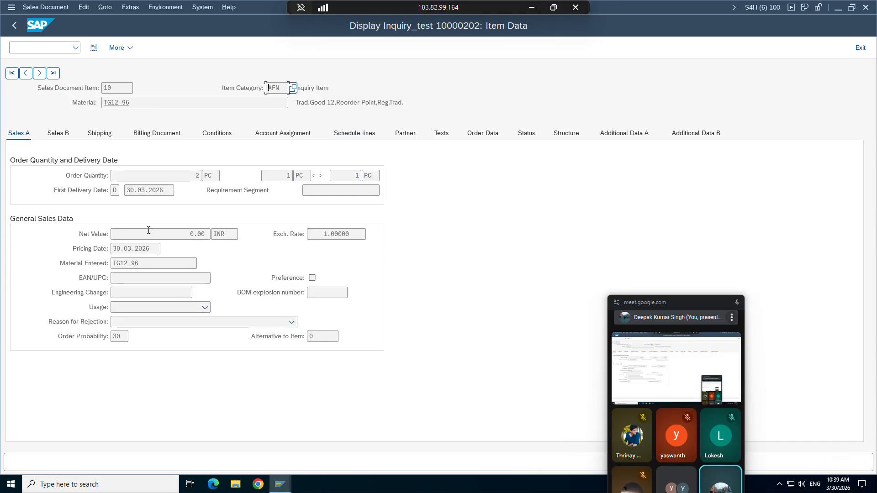
left_click(351, 135)
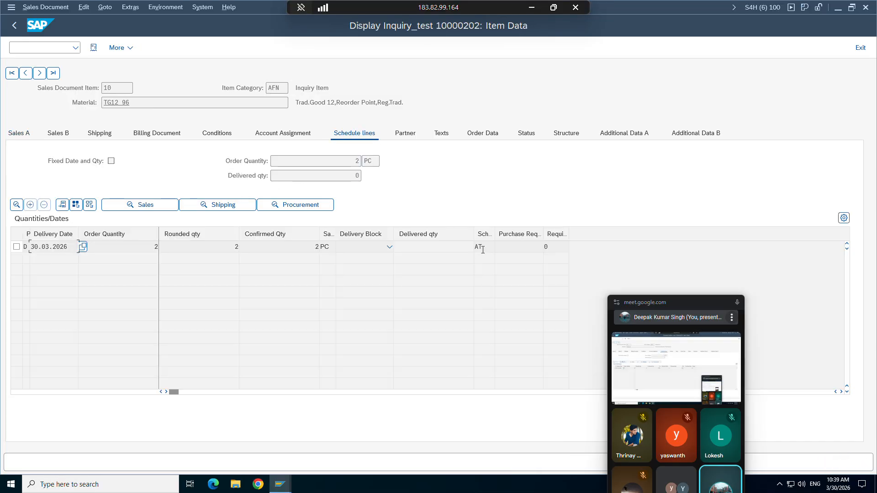
Step: Open copy details for schedule line category AT: requirement 501, data transfer 201
left_click(281, 484)
left_click(285, 440)
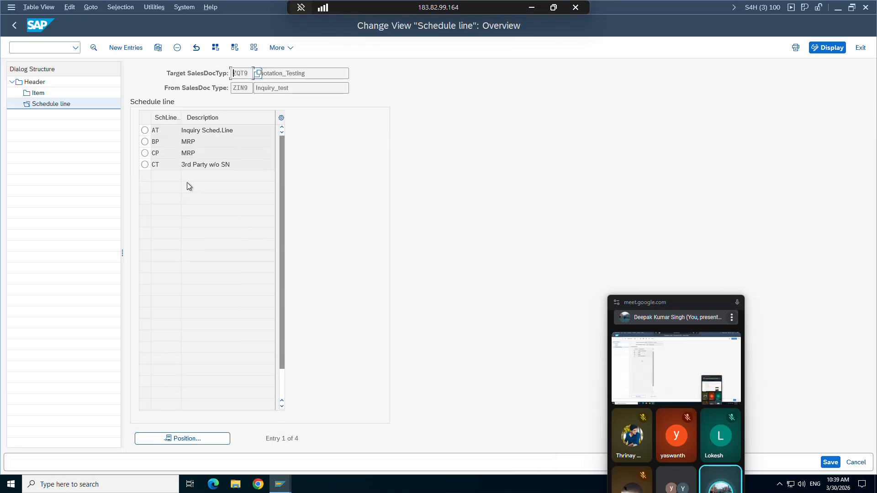
left_click(145, 130)
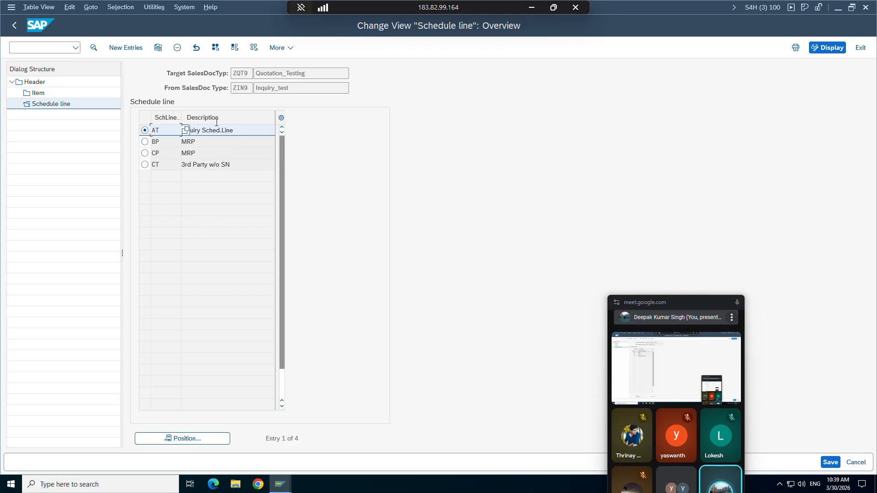
left_click(94, 48)
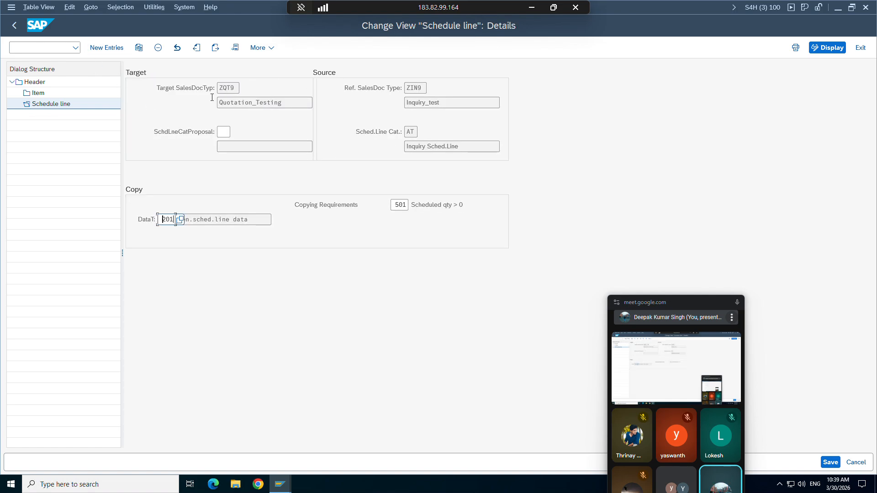
Step: Open the item copy details for inquiry item category AFN
double_click(38, 93)
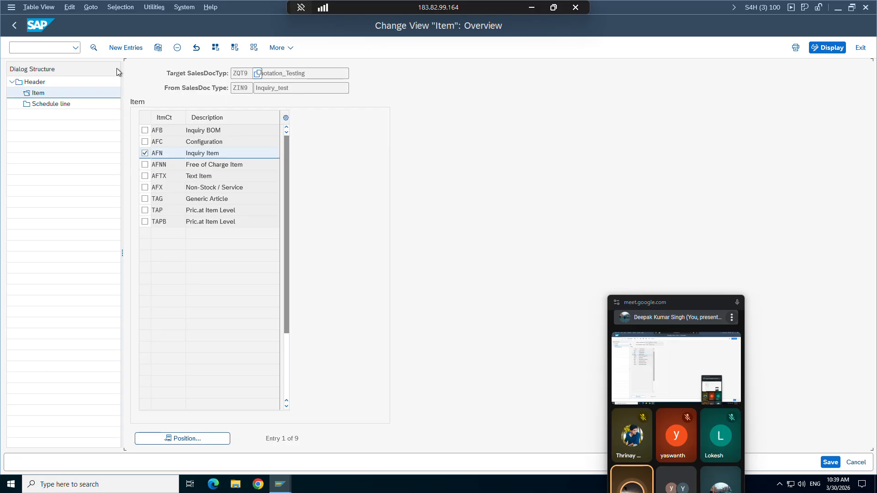
left_click(93, 48)
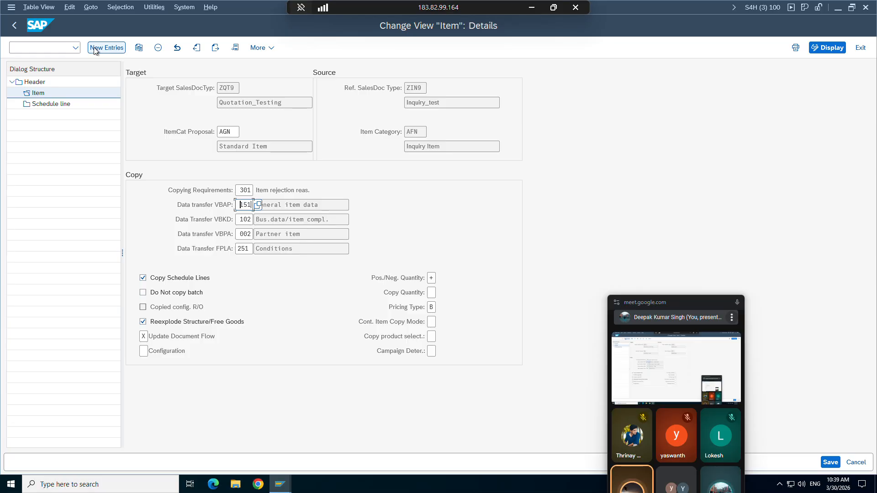
left_click_drag(680, 304, 672, 193)
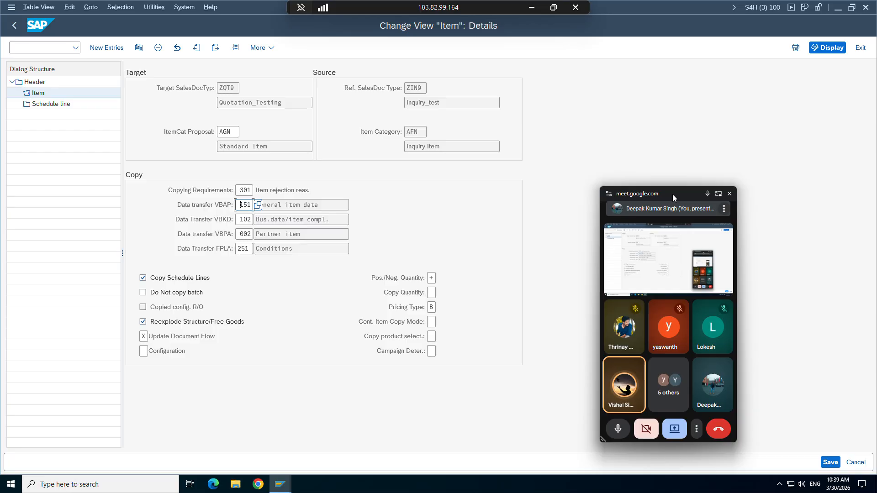
Step: Return to inquiry 10000202's overview and open its header details (type ZIN9, pricing A10002)
left_click(275, 491)
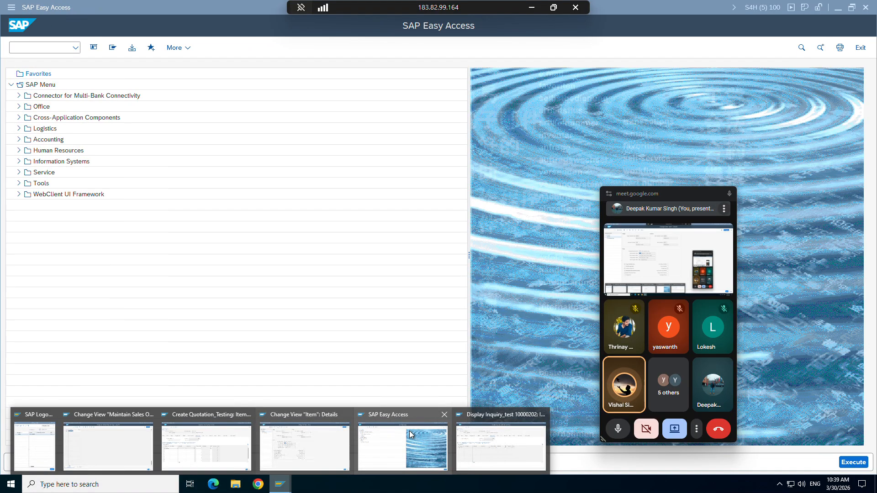
left_click(409, 431)
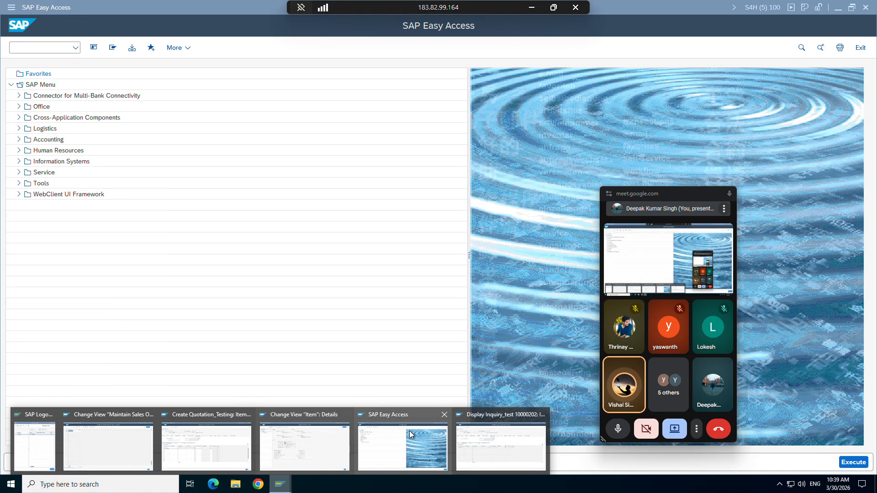
left_click(461, 444)
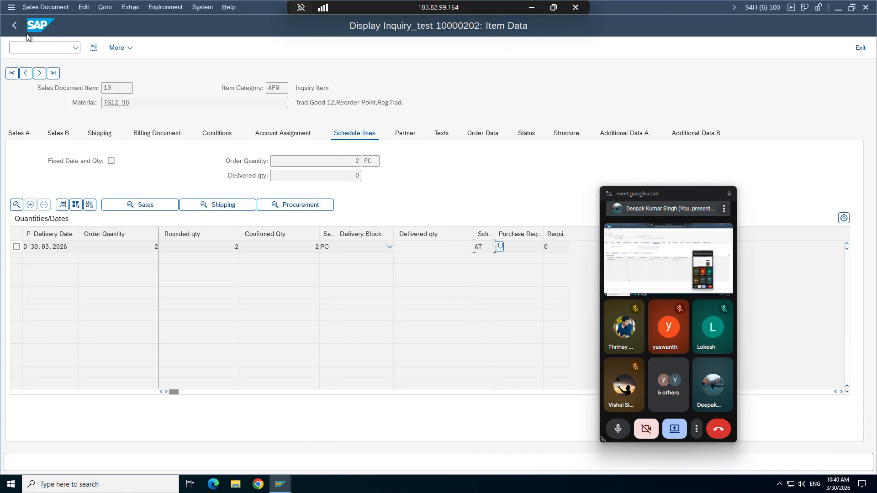
left_click(15, 25)
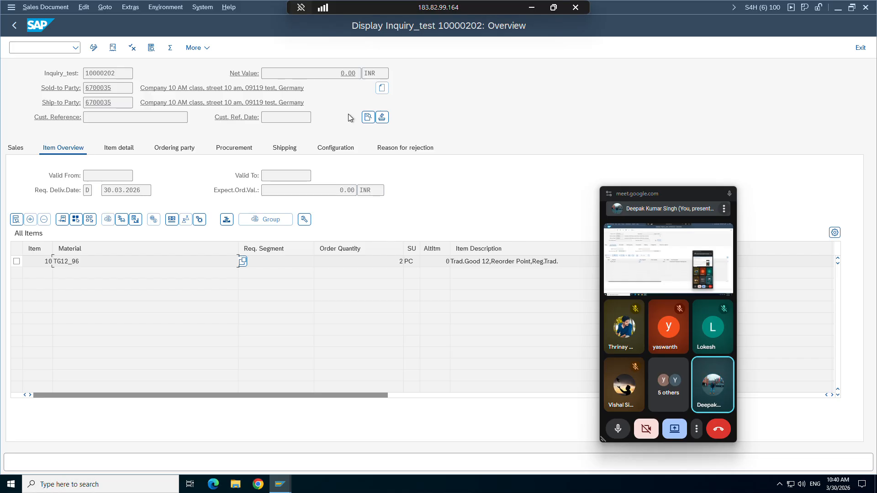
left_click(366, 119)
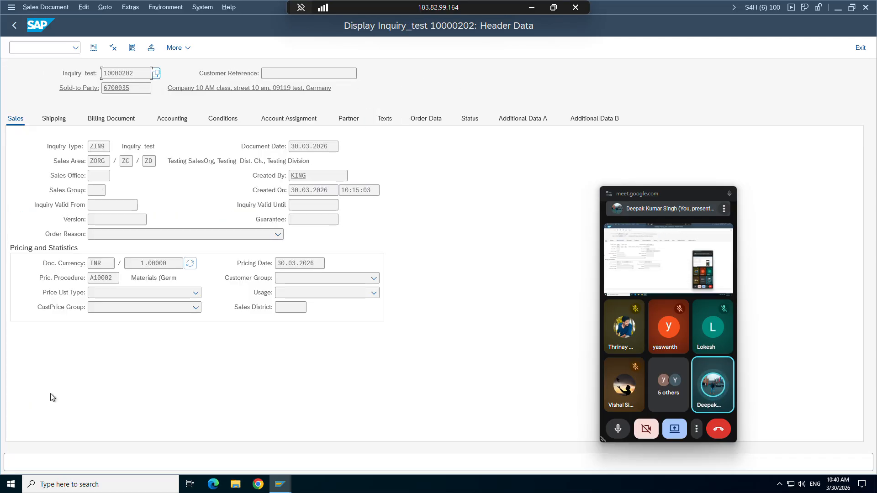
left_click(54, 120)
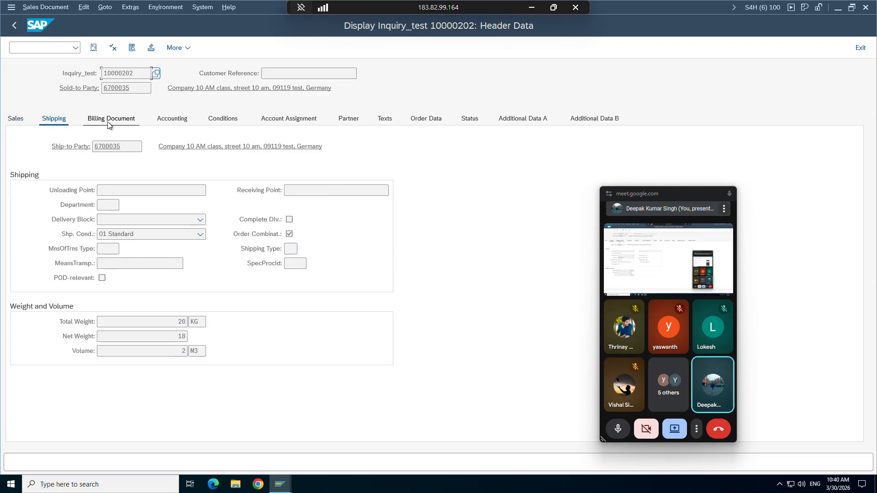
left_click(111, 122)
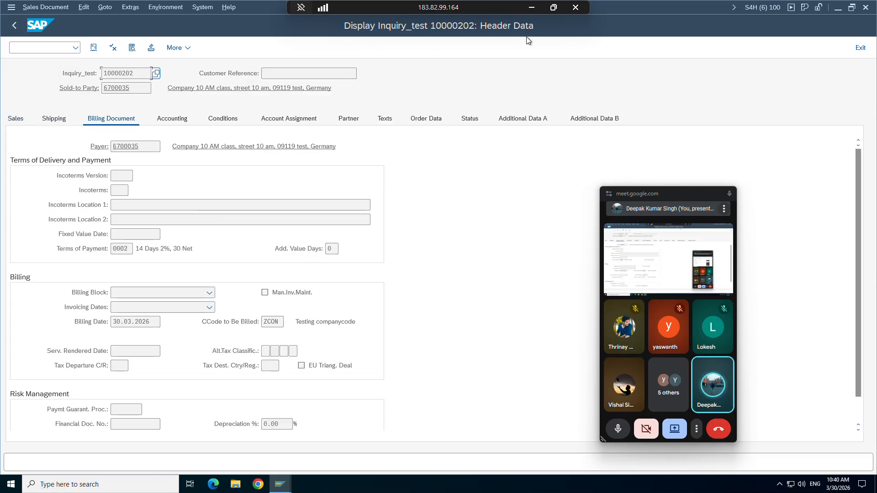
left_click(169, 121)
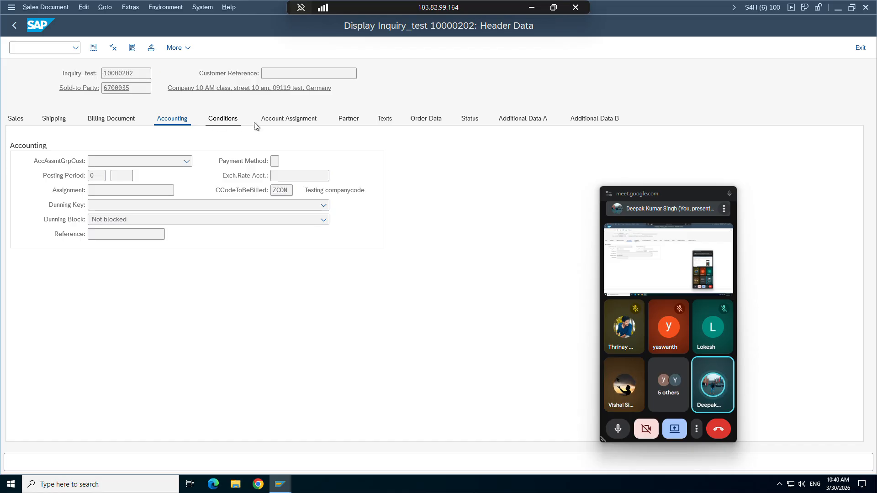
left_click(287, 121)
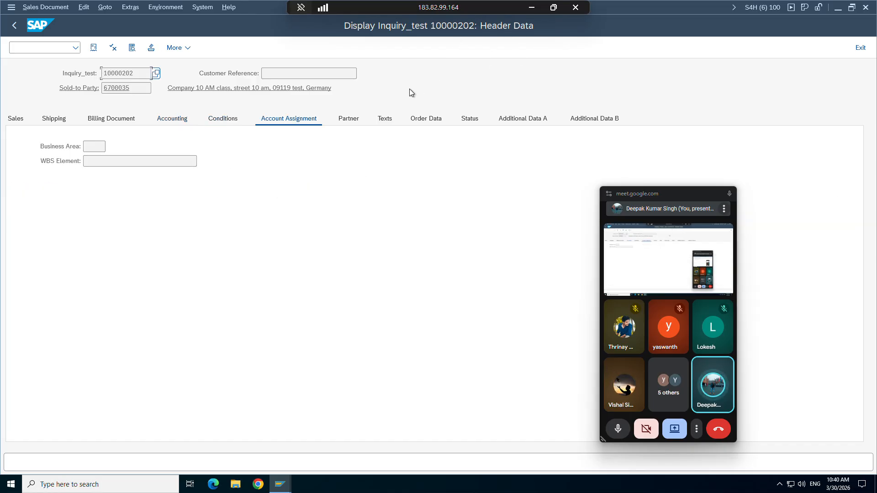
left_click(349, 120)
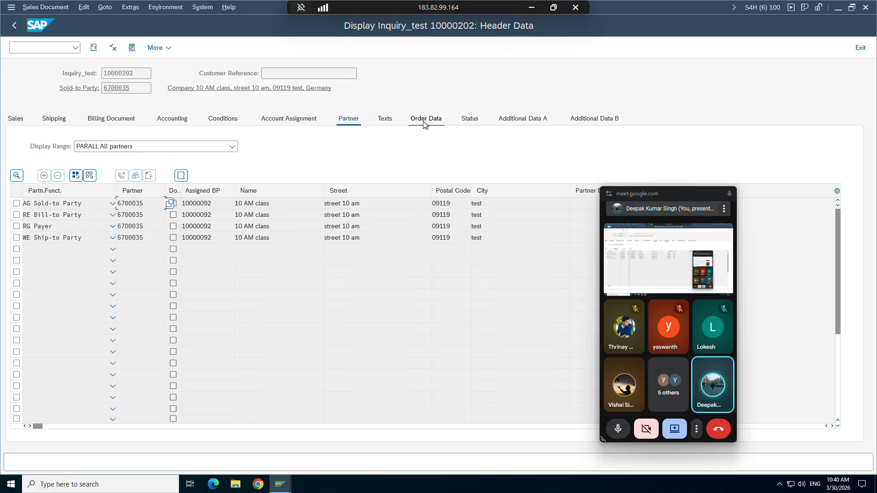
left_click(423, 121)
left_click(466, 121)
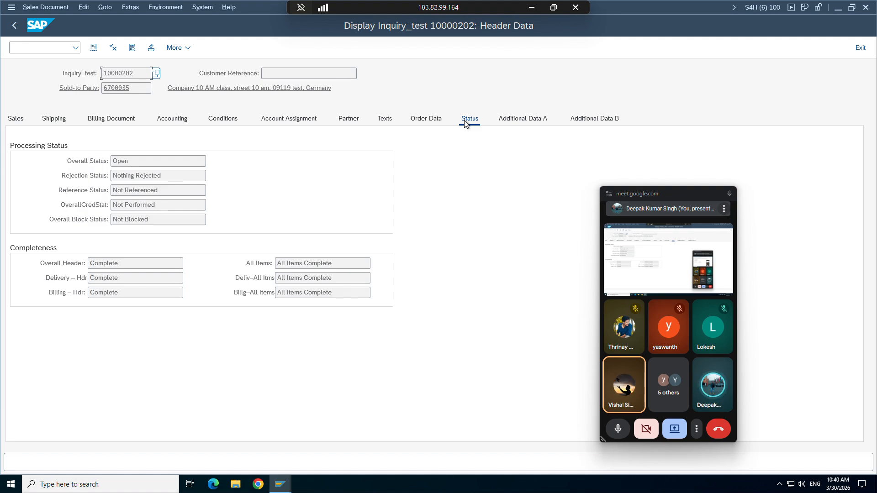
left_click(18, 28)
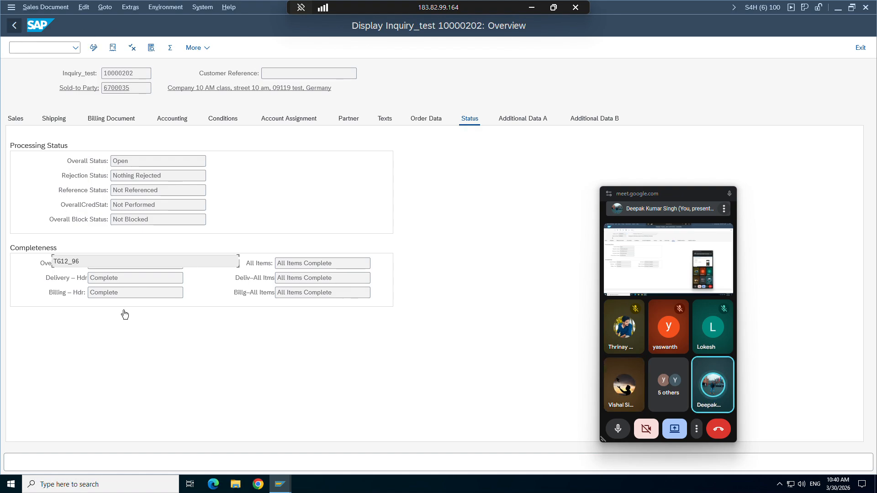
double_click(66, 259)
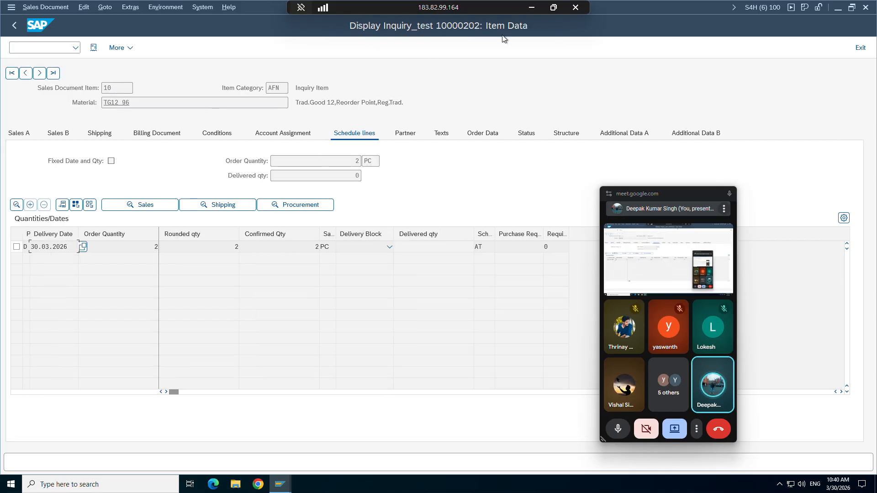
Step: Browse item 10's sales, billing, conditions and account tabs, then widen the schedule-line category column showing AT
left_click(18, 133)
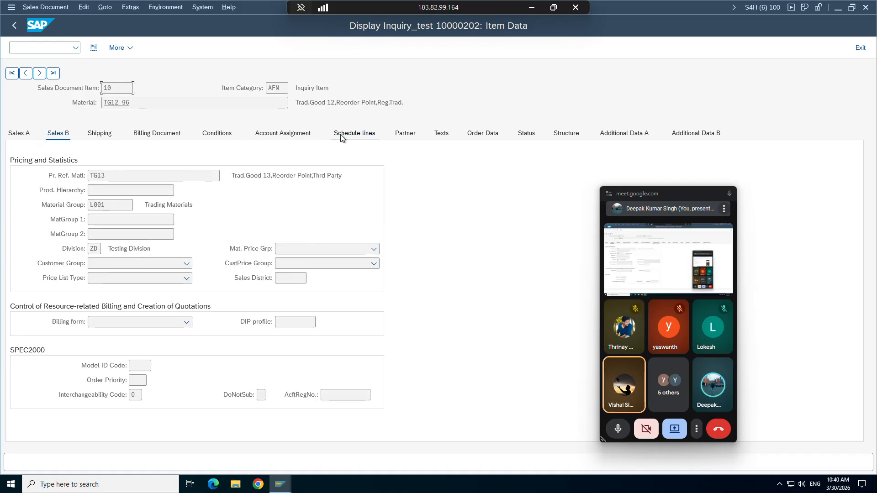
left_click(158, 134)
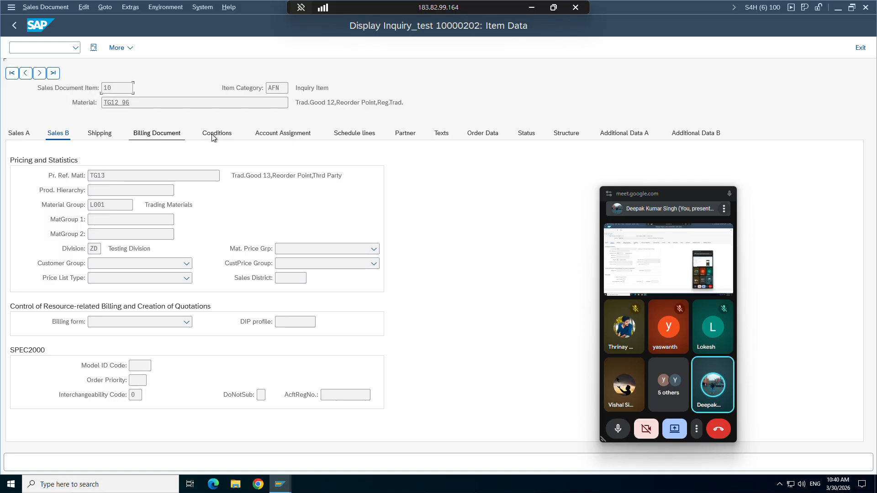
left_click(236, 135)
left_click(279, 135)
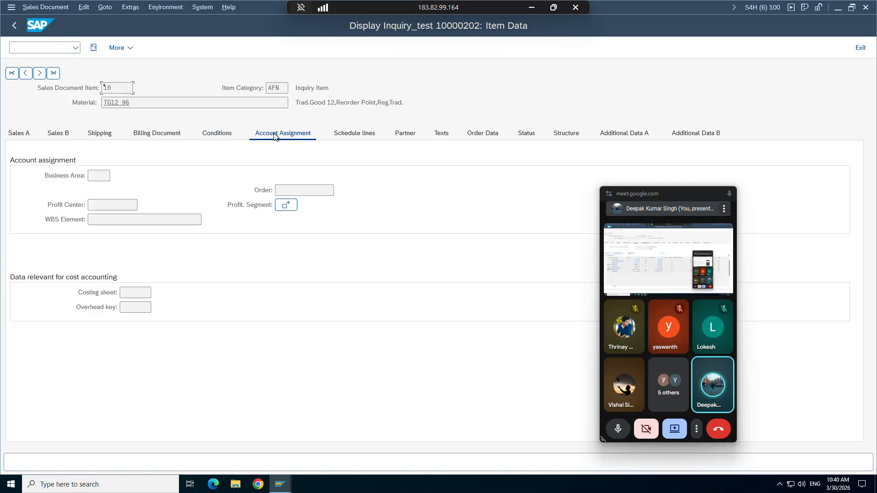
left_click(352, 138)
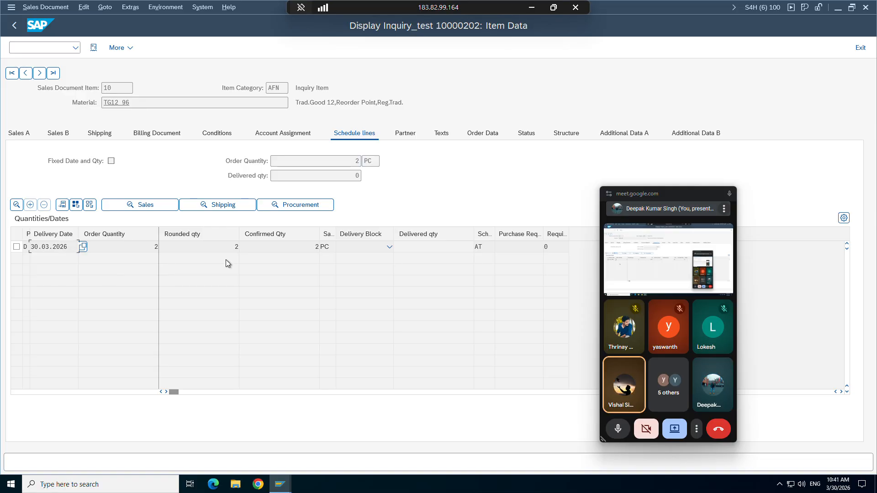
left_click(475, 247)
left_click(480, 247)
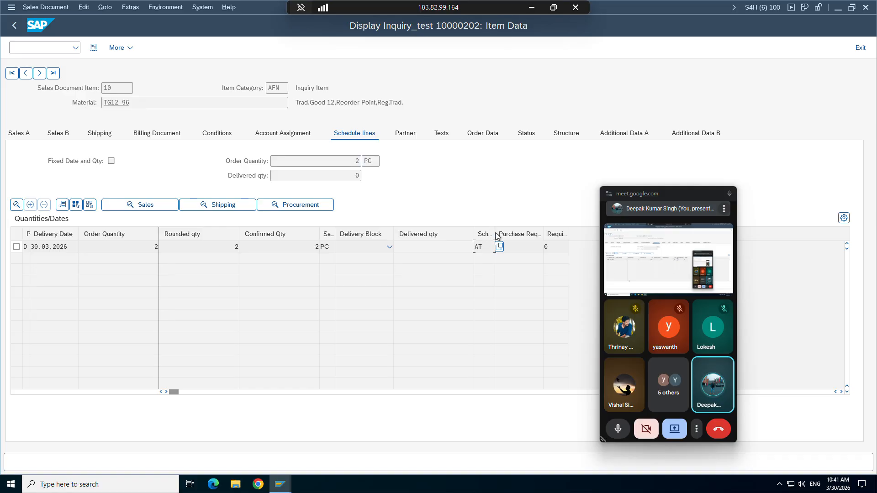
left_click_drag(496, 232, 541, 235)
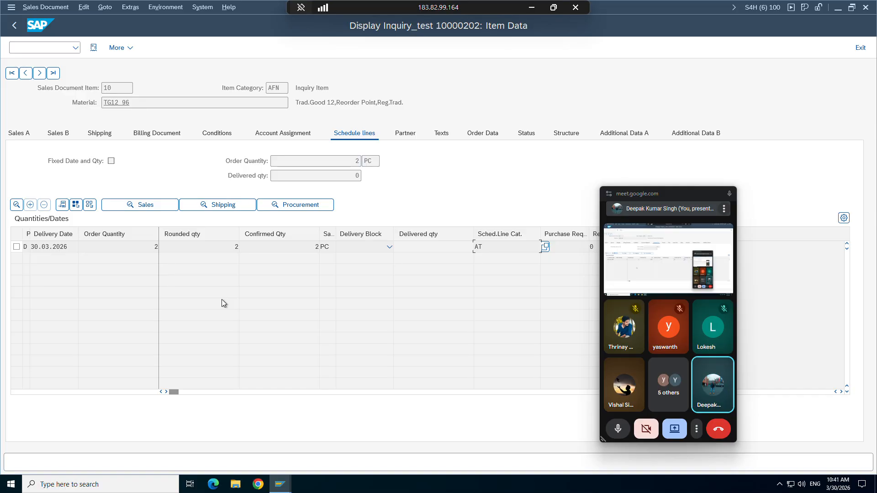
Step: Back on the inquiry overview, copy the inquiry number 10000202
left_click(15, 25)
left_click_drag(117, 74, 77, 71)
key("ctrl+c")
Step: In the SAP Easy Access window, load table VBEP in the table browser
mouse_move(280, 484)
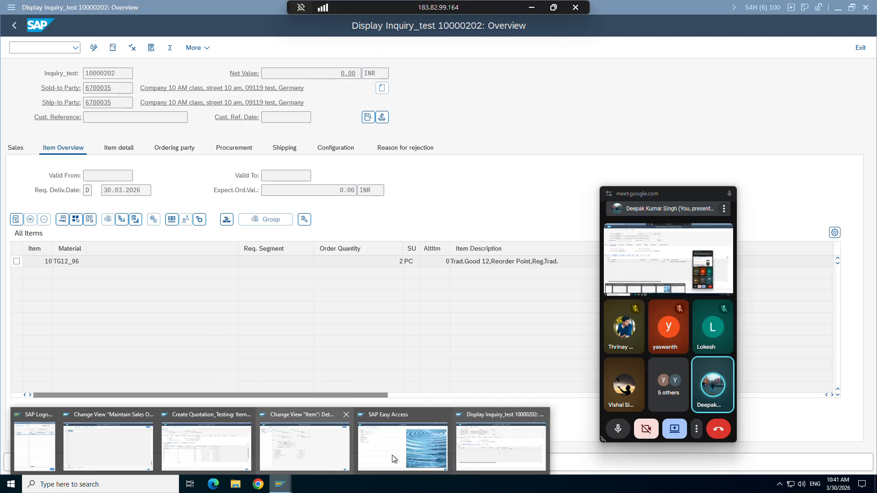
left_click(408, 448)
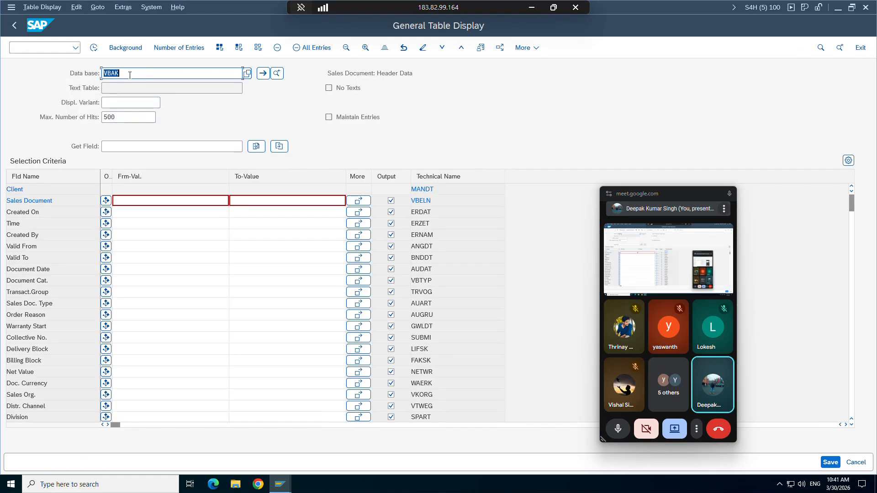
left_click(130, 75)
key("BackSpace")
key("BackSpace")
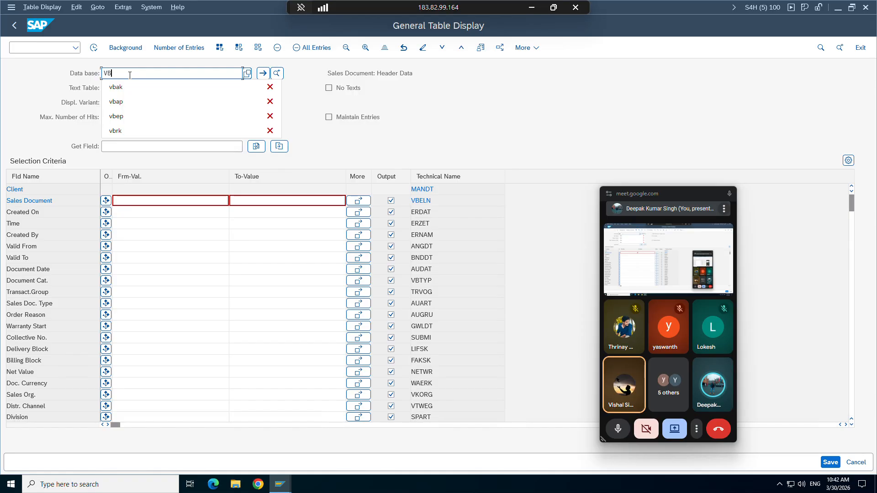
left_click(117, 116)
key("Return")
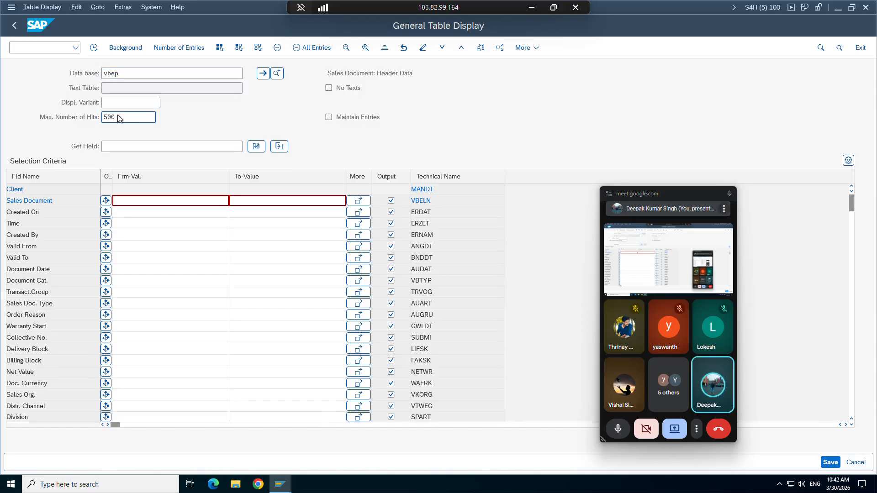
Step: Filter VBEP by sales document 10000202: one schedule line, category AT, 2 PC confirmed
left_click(131, 202)
key("ctrl+v")
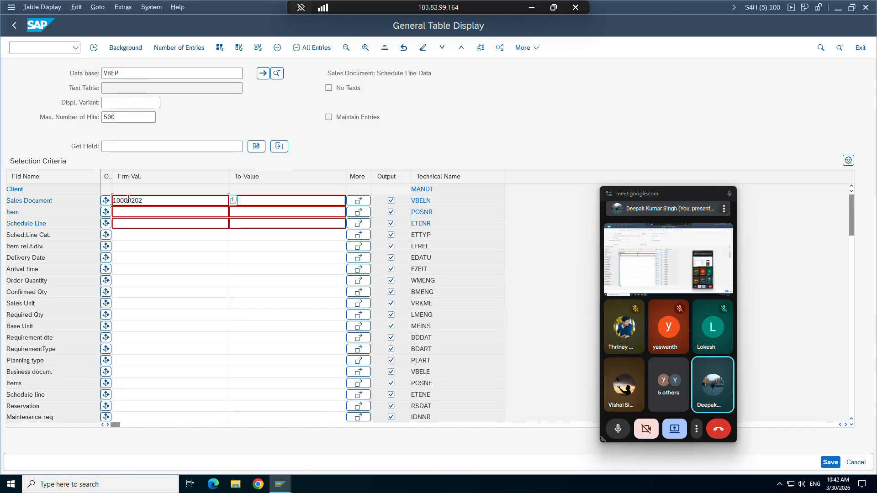
left_click(94, 48)
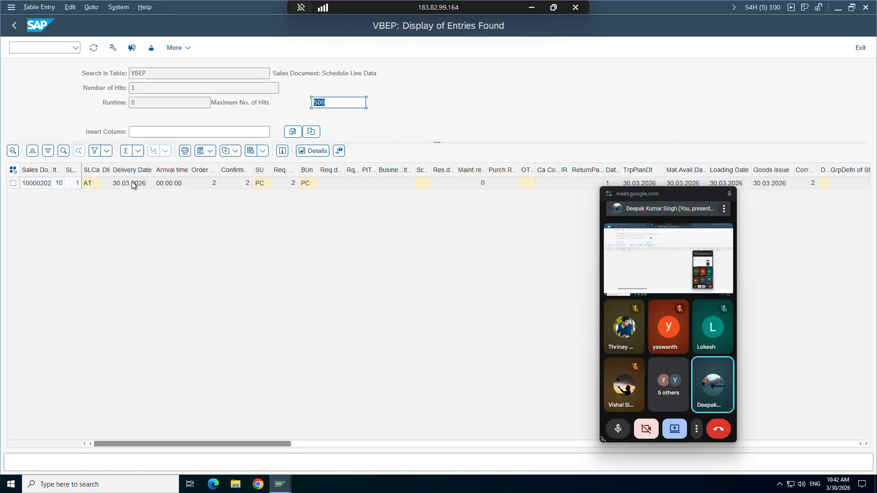
left_click(90, 185)
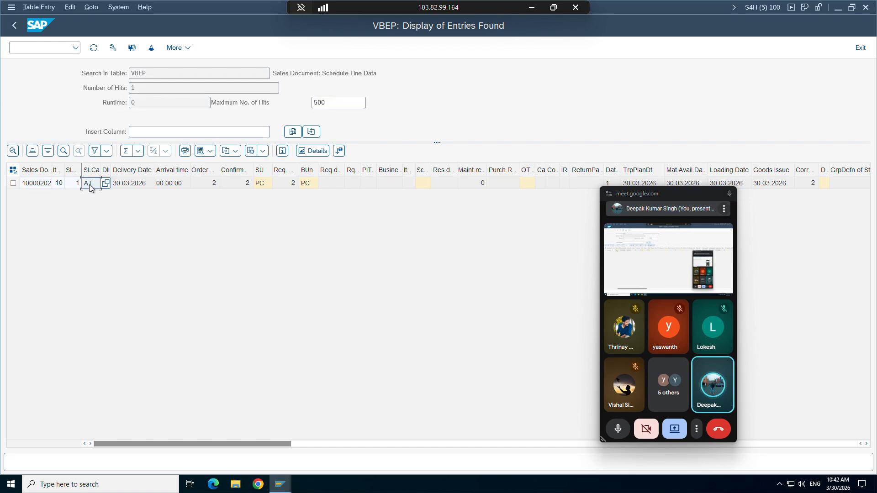
left_click(130, 185)
left_click(230, 186)
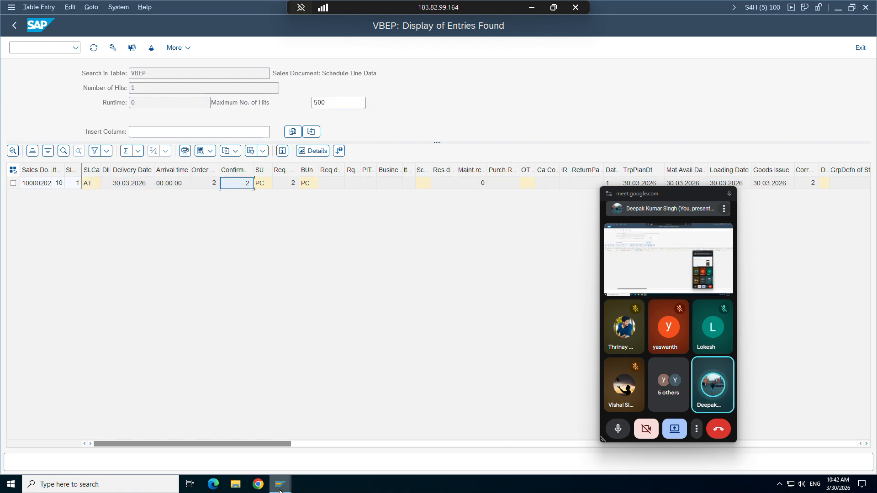
left_click(280, 484)
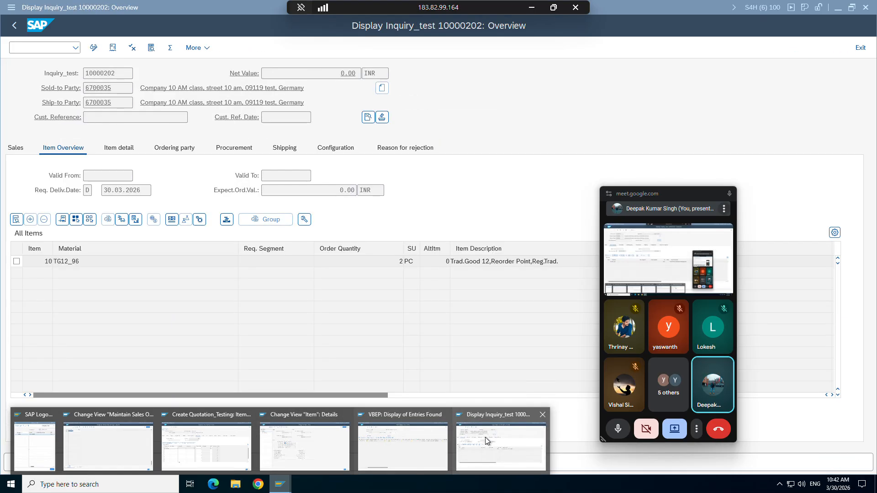
Step: Open inquiry item 10's schedule line and review its procurement, shipping and sales data
left_click(501, 445)
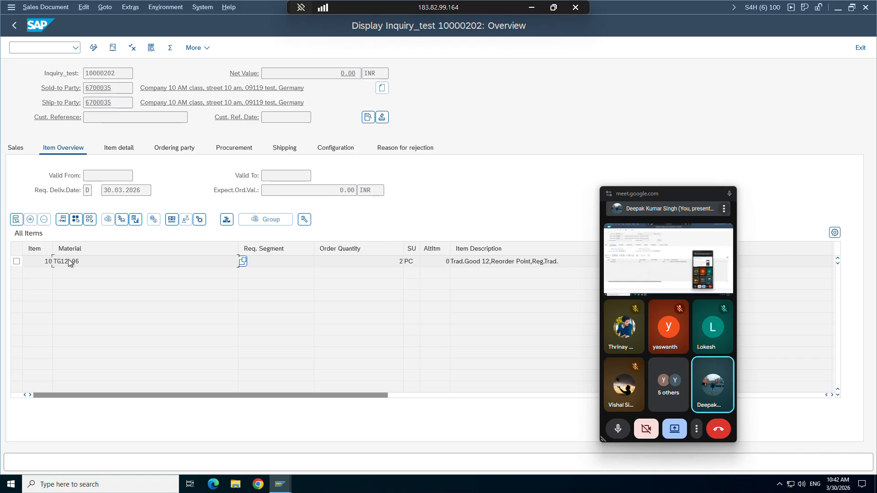
double_click(239, 260)
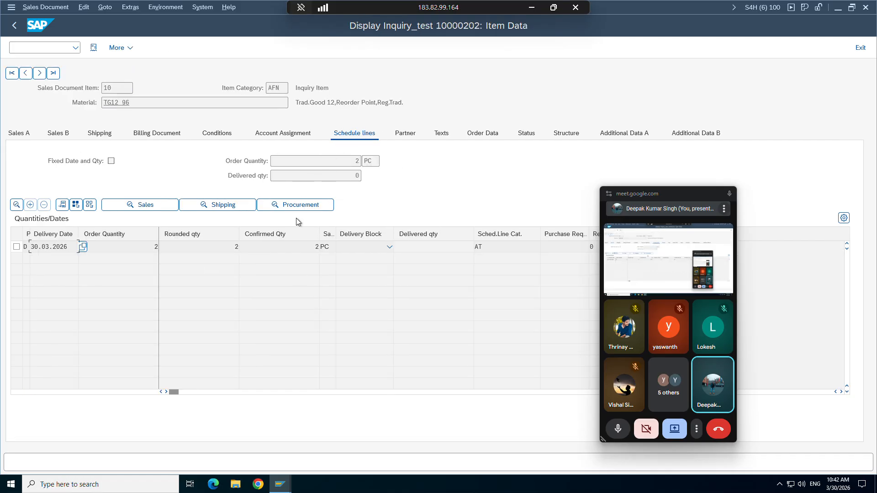
left_click(294, 204)
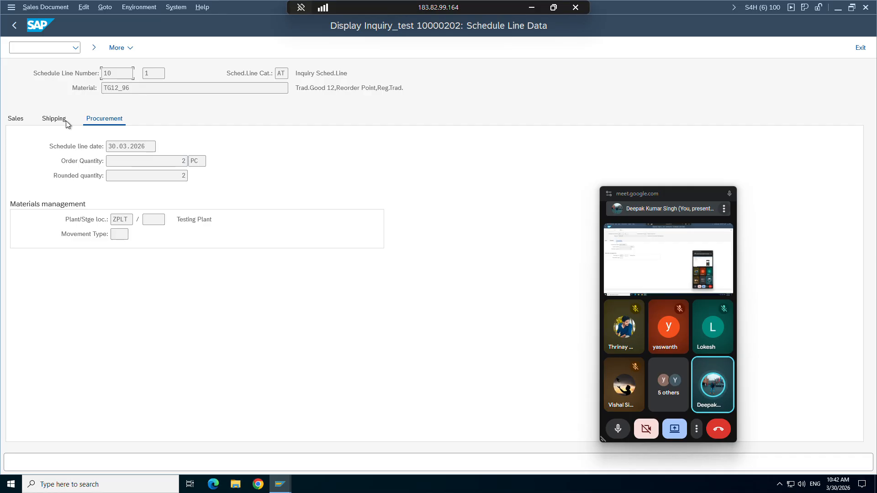
left_click(55, 120)
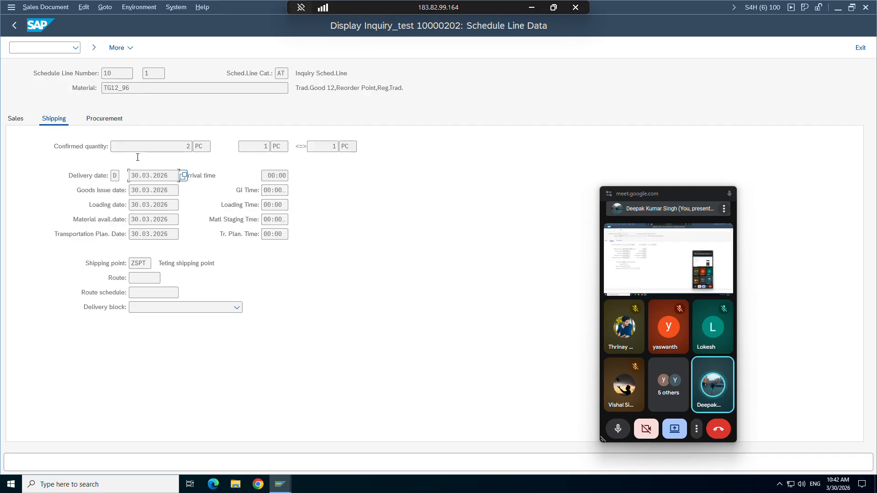
left_click(16, 121)
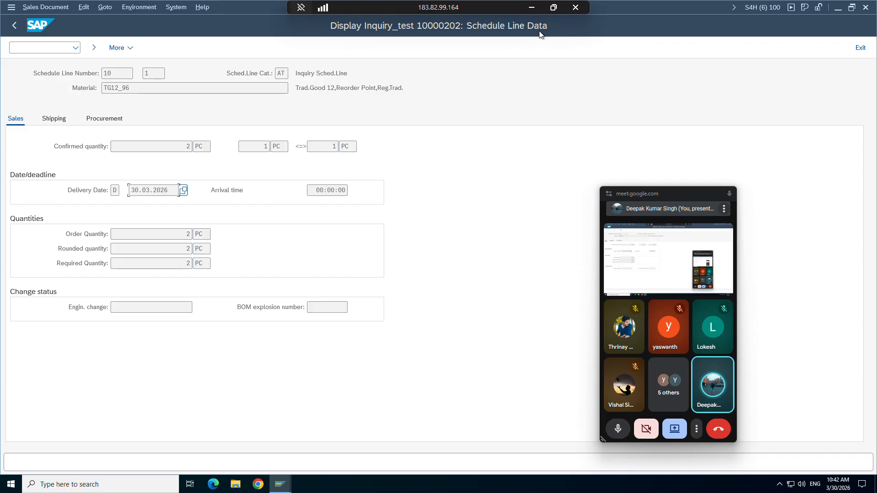
left_click(14, 25)
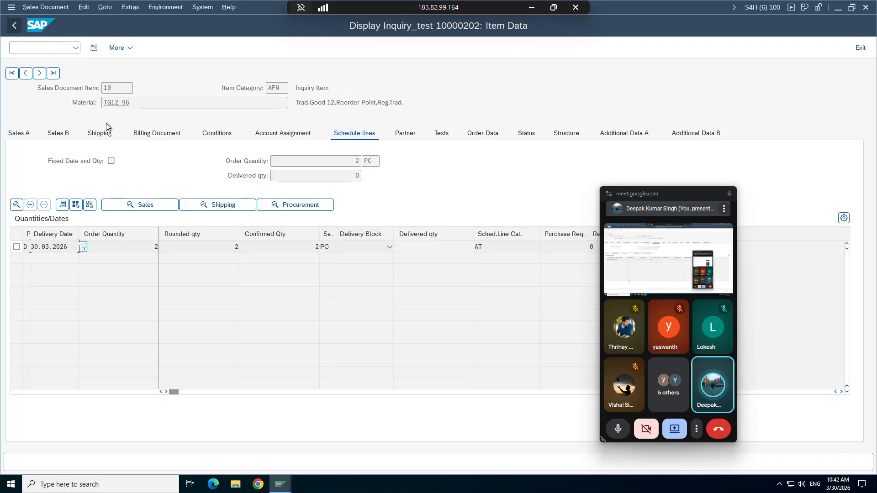
Step: Recheck the schedule line's procurement and shipping dates (30.03.2026), returning to the schedule lines tab
left_click(280, 205)
left_click(55, 120)
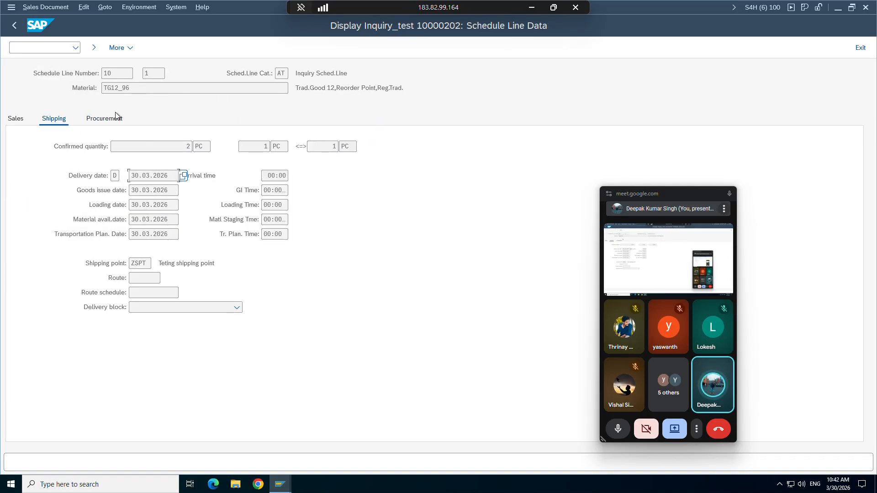
left_click(17, 26)
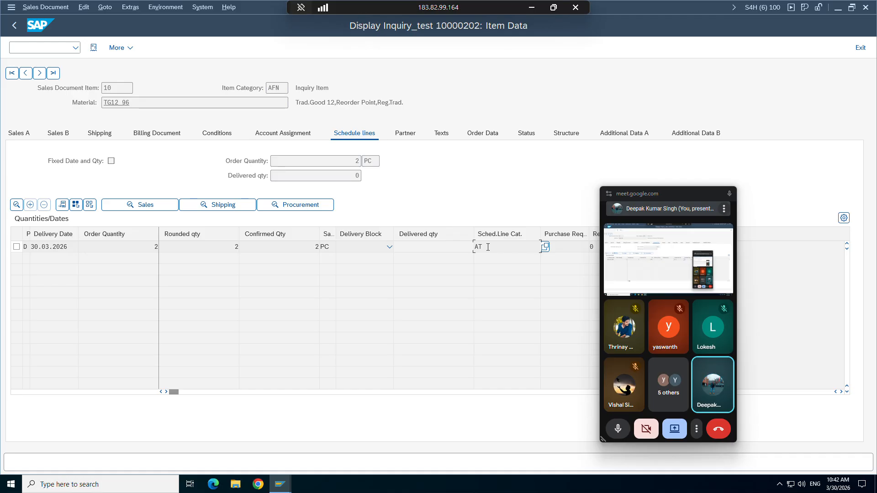
left_click(301, 205)
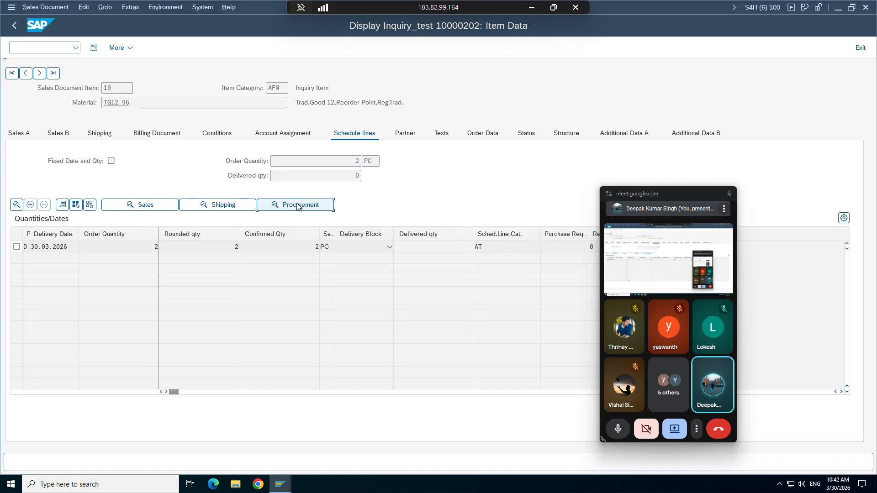
left_click(54, 119)
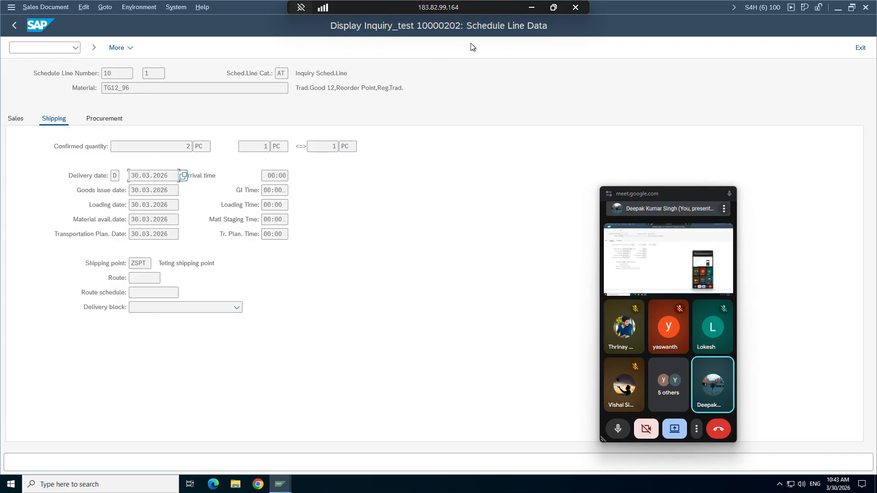
left_click(20, 33)
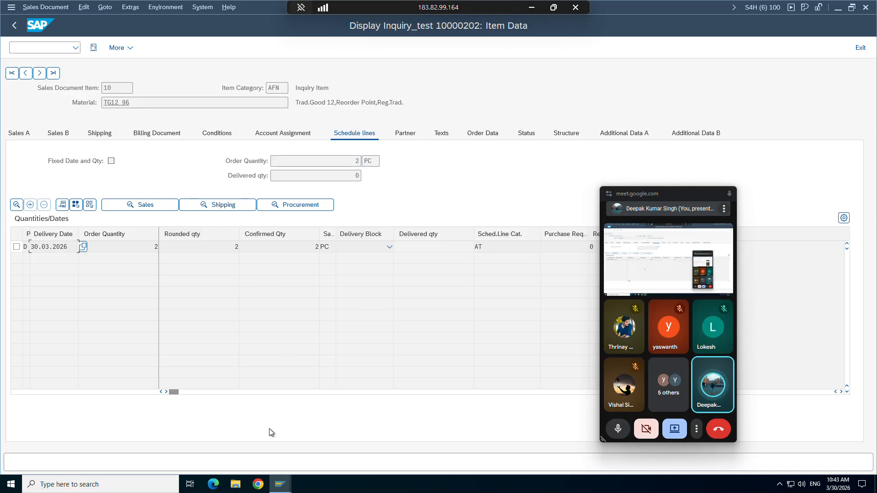
left_click(274, 489)
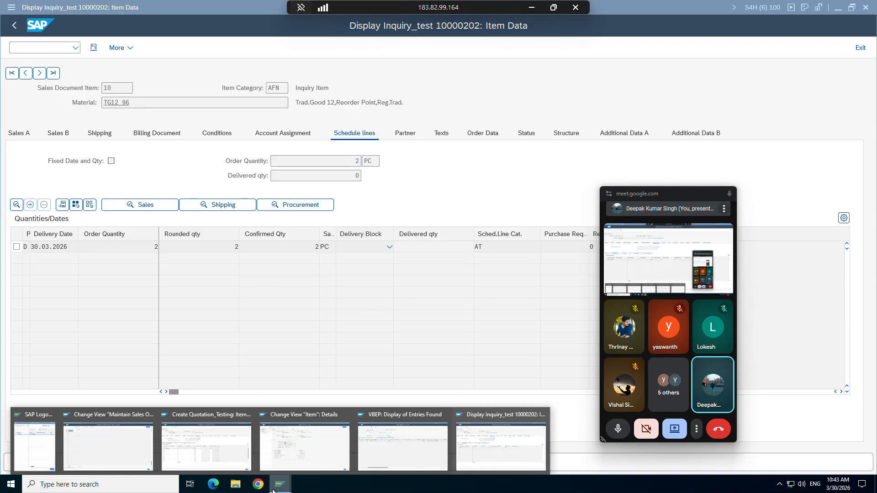
Step: Dock the AFN→AGN item copy details left and the VBEP category AT result right
left_click(348, 439)
left_click(50, 104)
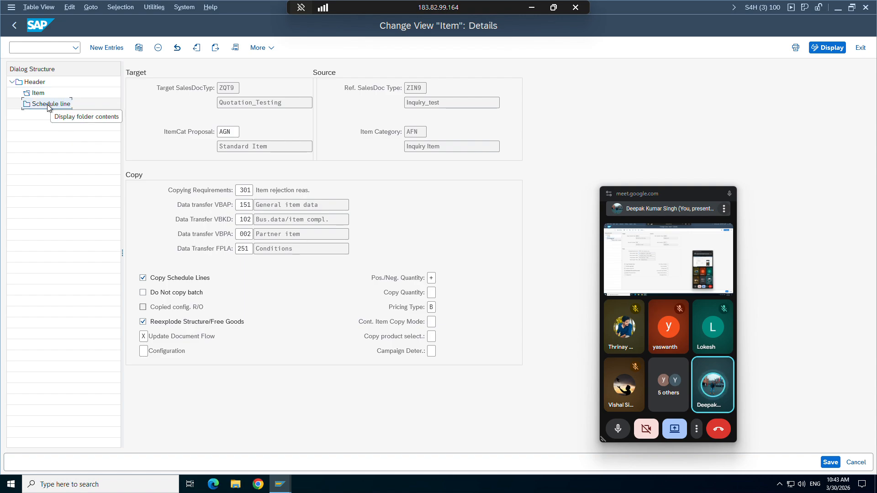
key("super+Left")
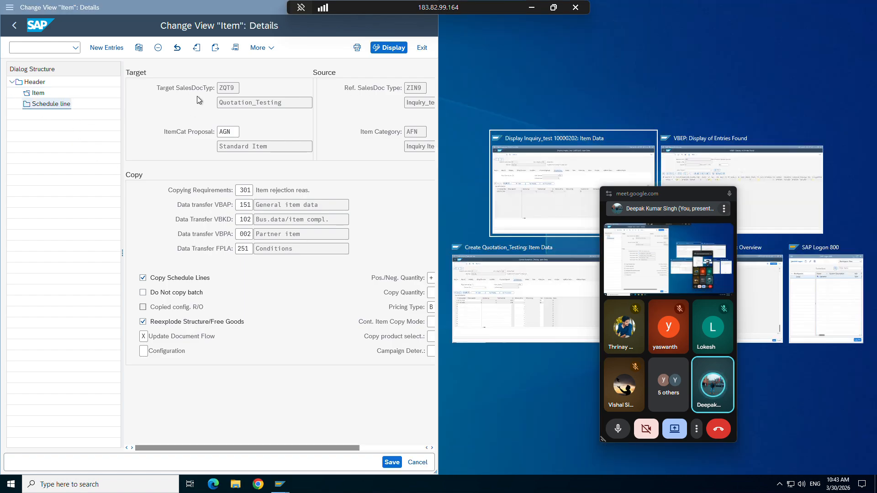
left_click(753, 165)
left_click(469, 48)
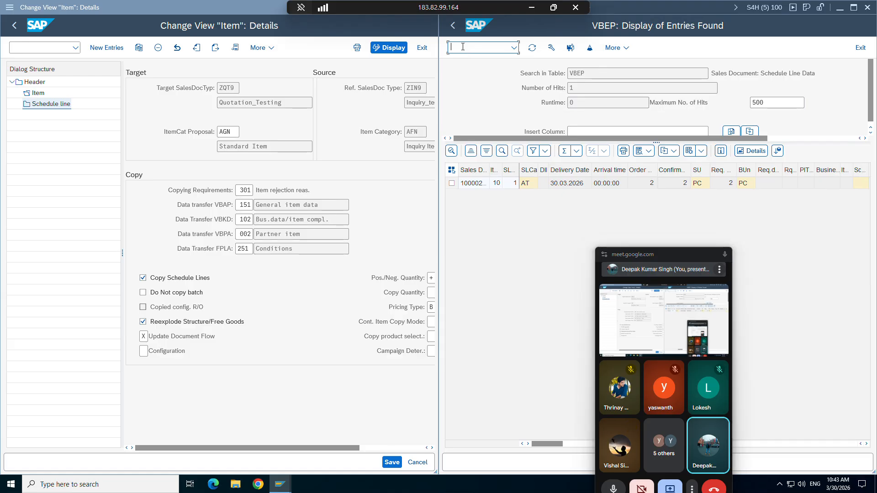
Step: Run vtla in the right window to list sales-document-to-delivery copy-control headers
type("vtl")
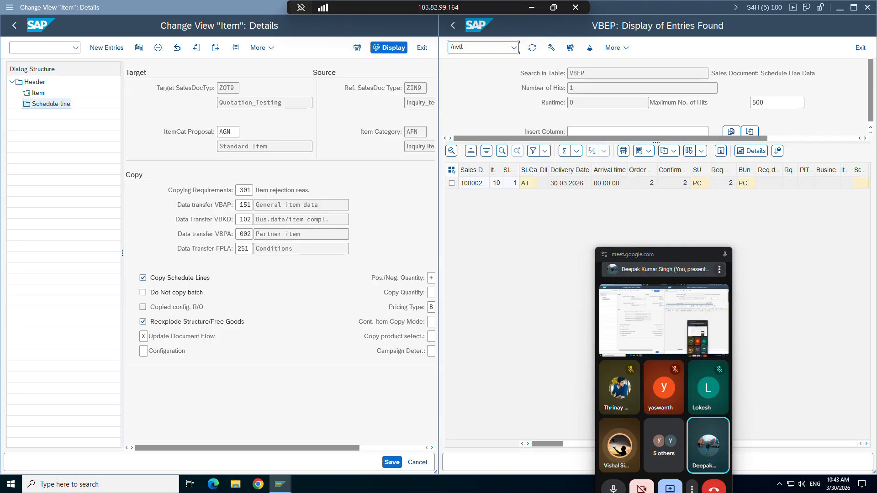
type("a")
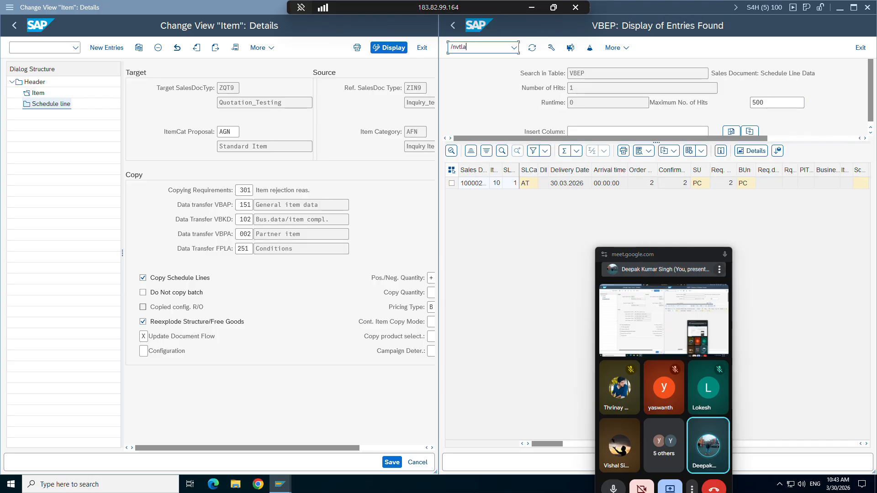
key("Return")
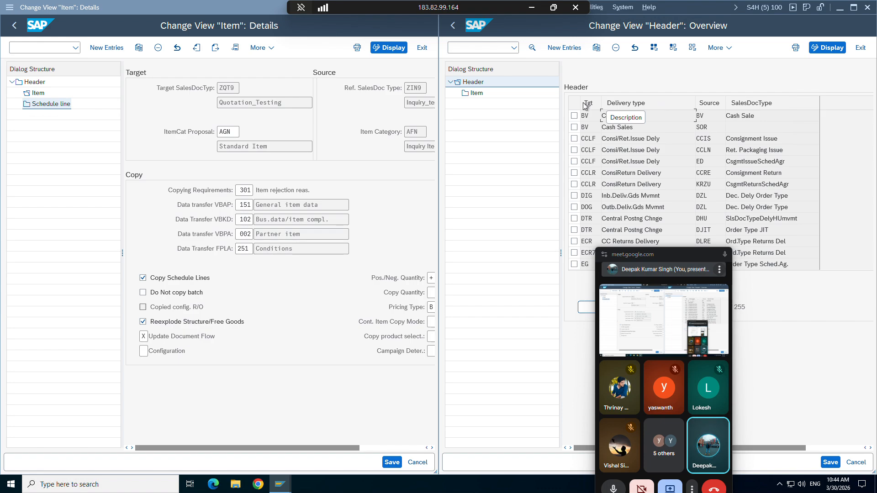
Step: Open the ZIN9-to-ZQT9 header copy-control details and close the delivery copy-control view
left_click(474, 94)
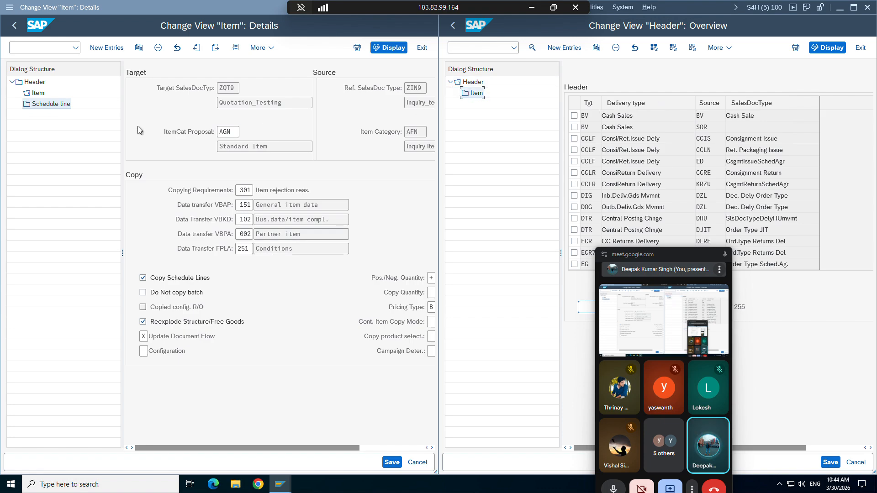
left_click(36, 85)
double_click(37, 87)
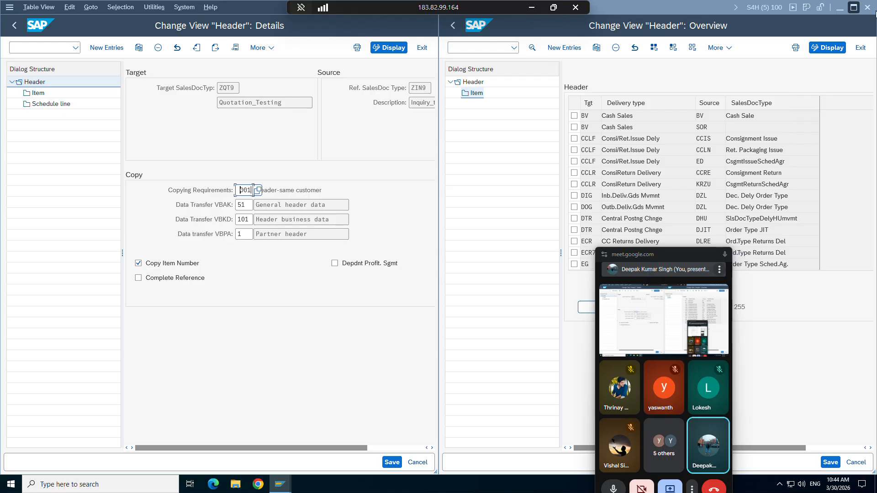
left_click(863, 49)
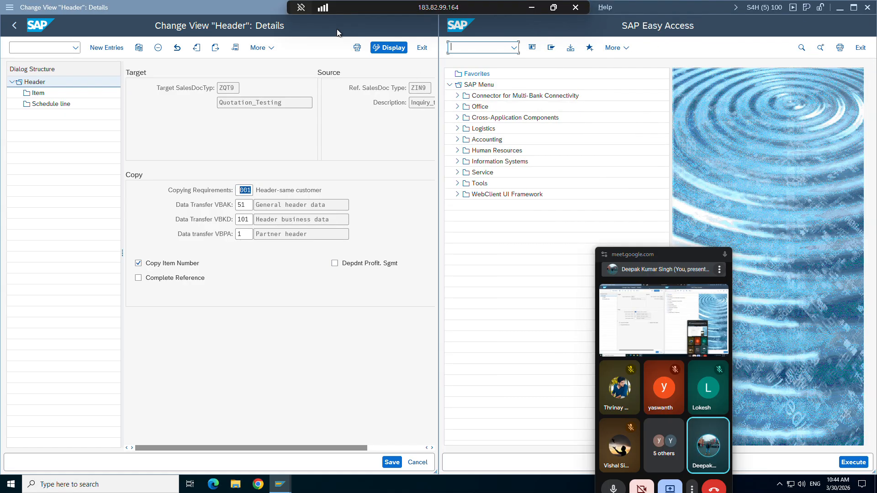
Step: Bring the header copy-control window forward and maximize it to fill the screen
left_click(337, 32)
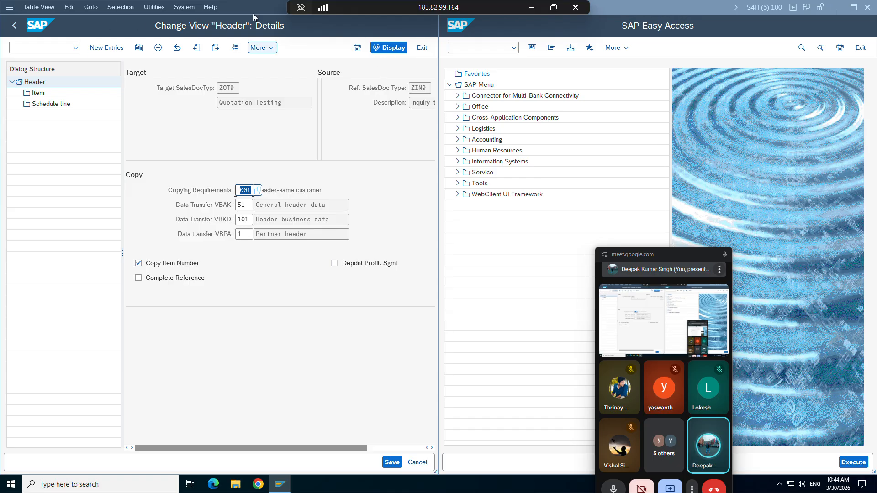
left_click_drag(247, 14, 254, 13)
left_click_drag(344, 30, 352, 102)
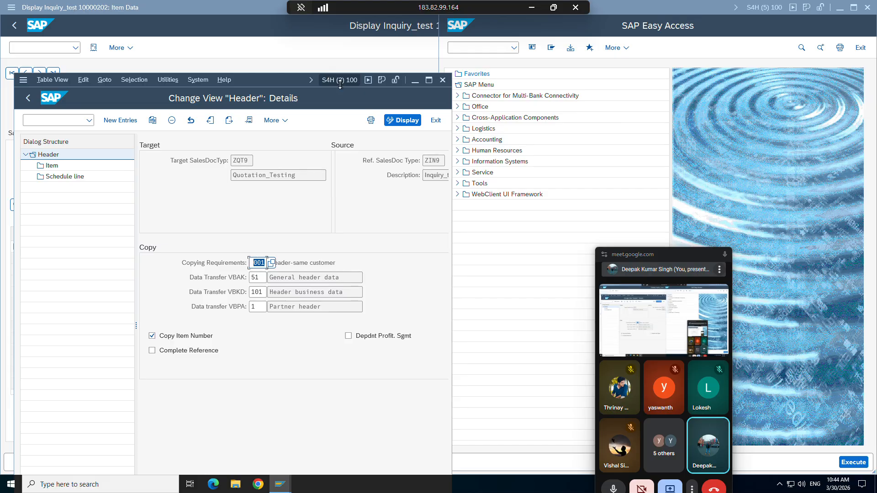
left_click(429, 80)
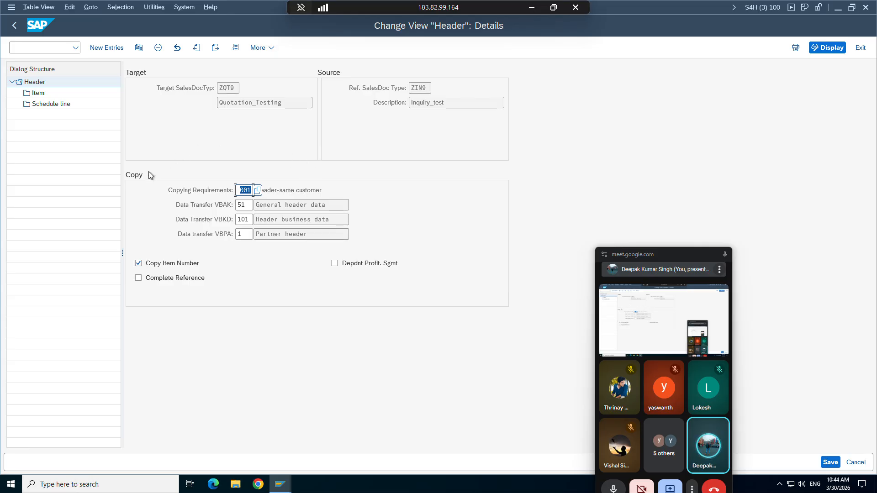
Step: Review the ZIN9-to-ZQT9 header settings: requirement 001 and transfer routines 51, 101 and 1
left_click(418, 88)
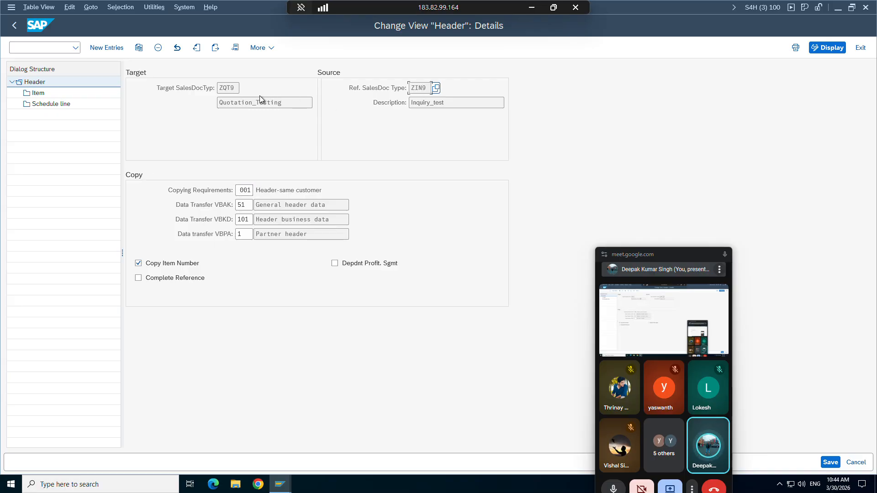
left_click(231, 88)
left_click(248, 191)
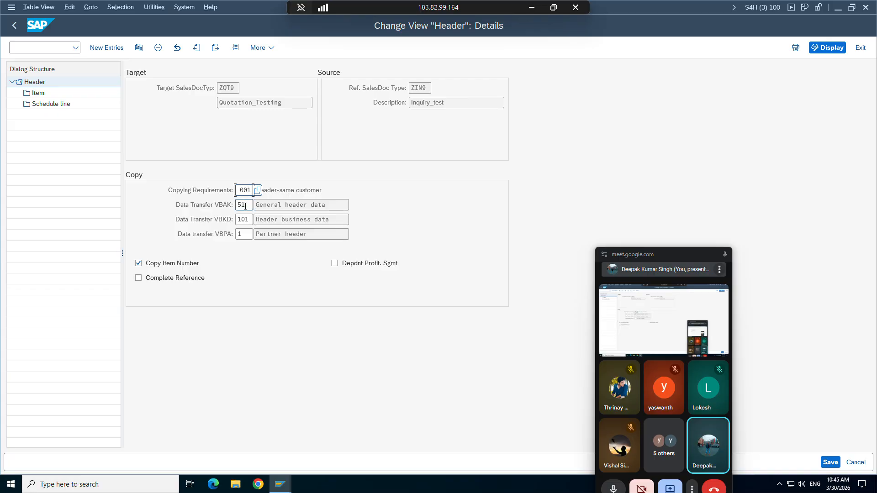
left_click(245, 207)
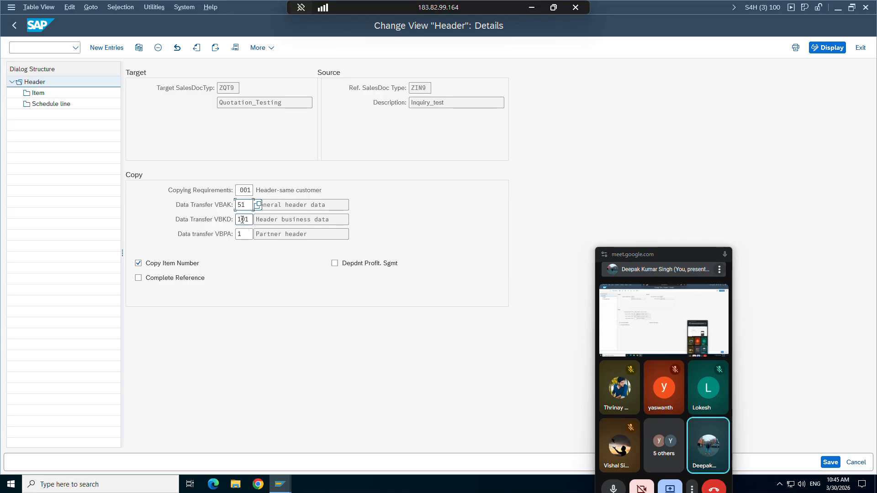
left_click(242, 219)
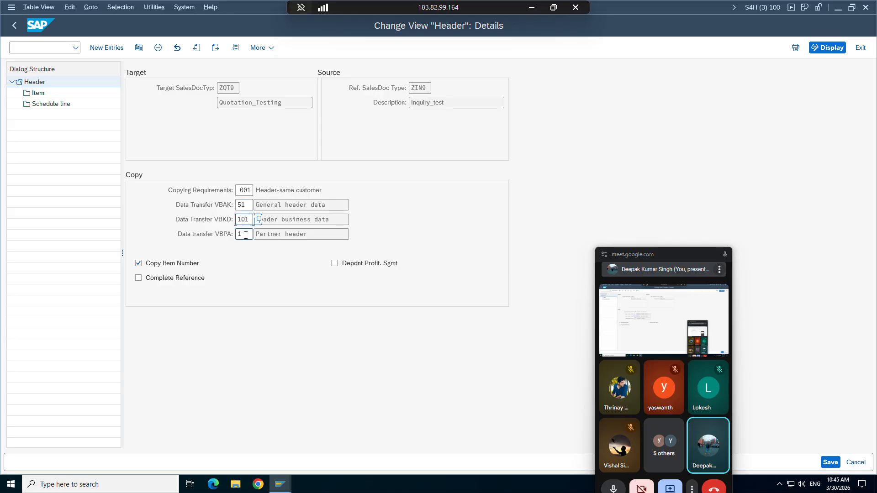
left_click(246, 234)
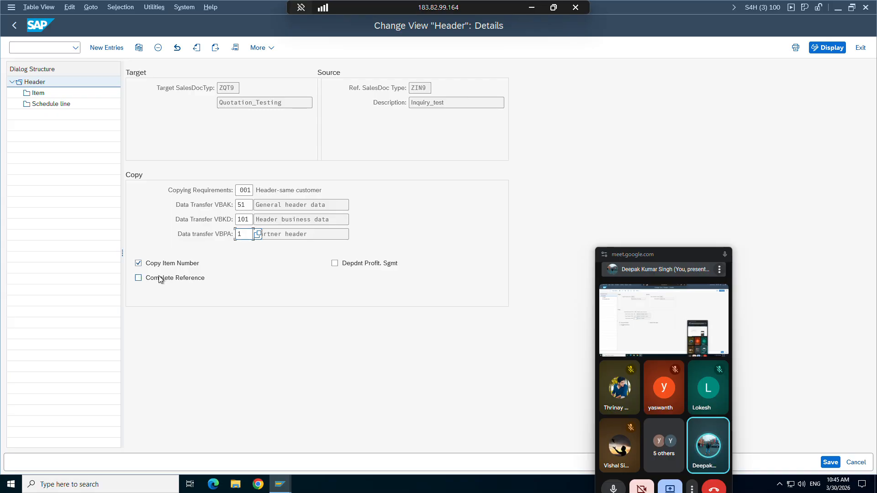
Step: Open the item-level copy details and review item category AGN and its data transfer routine
double_click(39, 94)
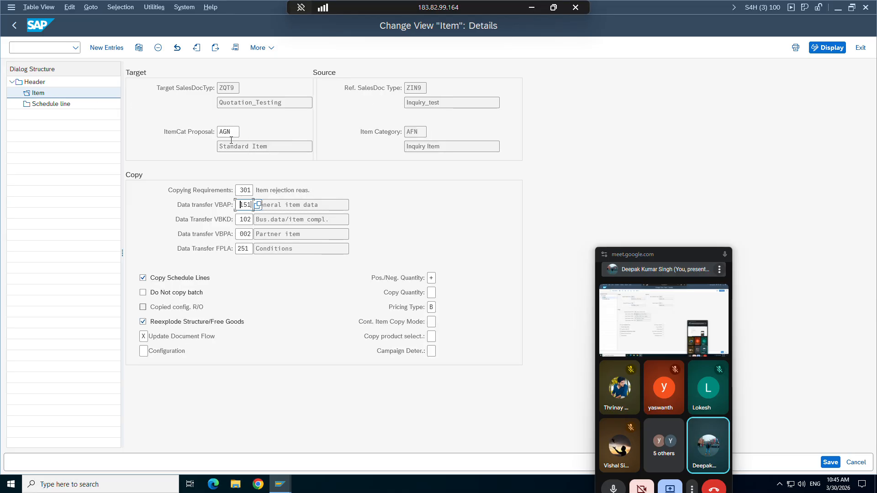
left_click(231, 133)
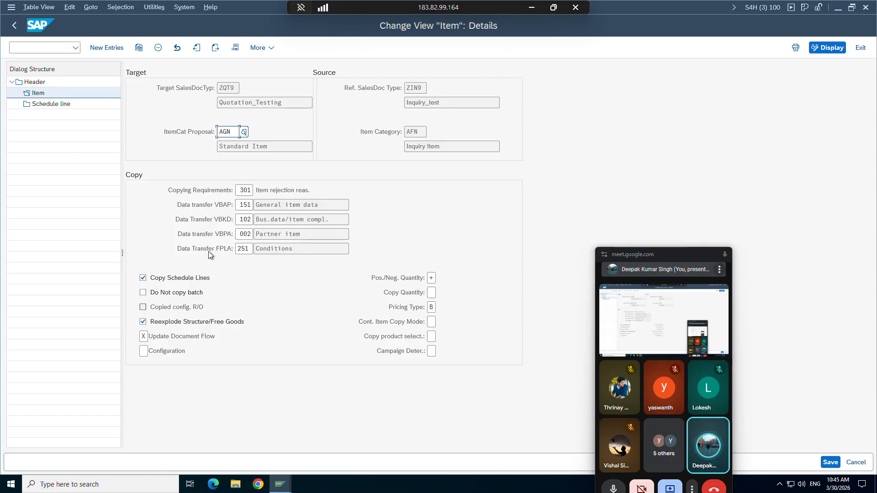
left_click(225, 207)
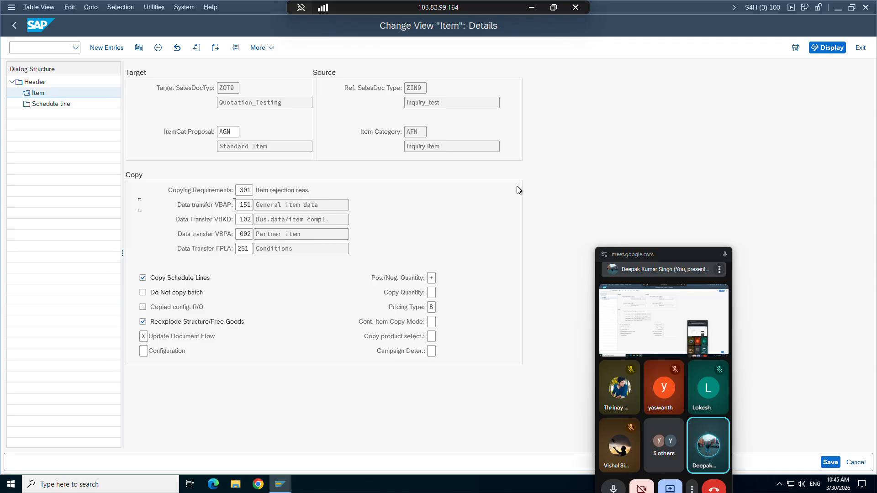
Step: Review the schedule line details (requirement 501, routine 201) and return to the schedule line overview
double_click(37, 104)
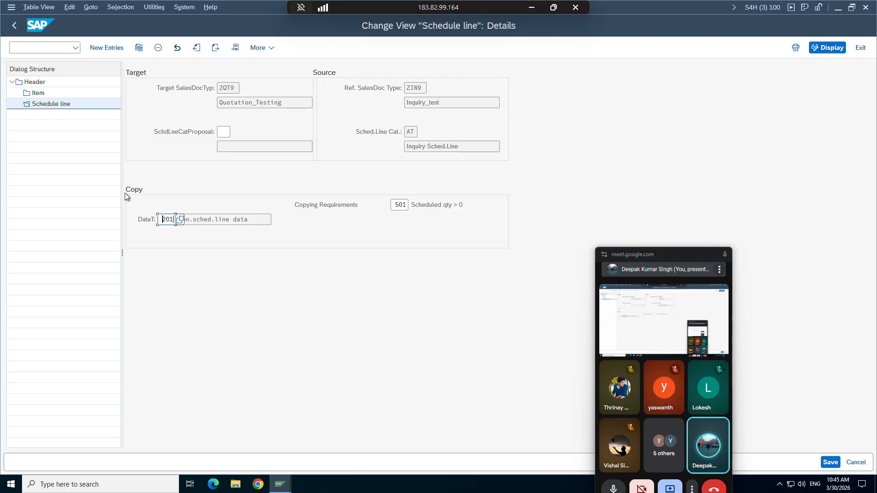
left_click(397, 205)
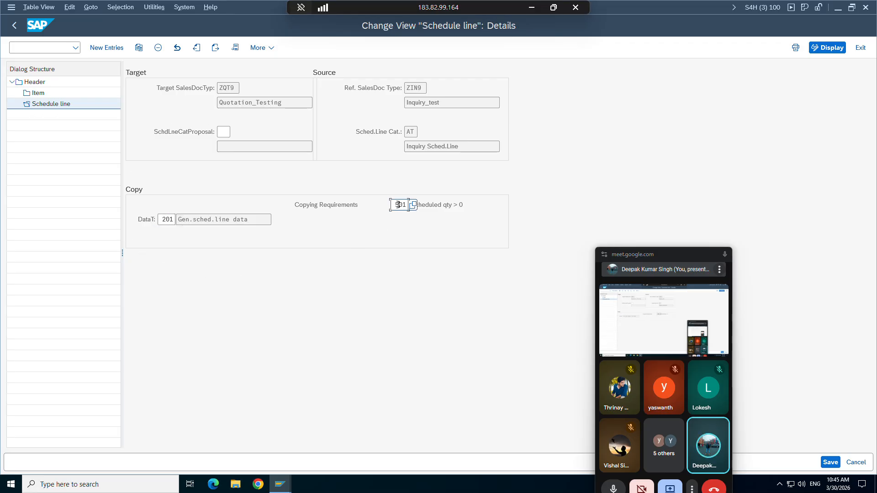
left_click(167, 220)
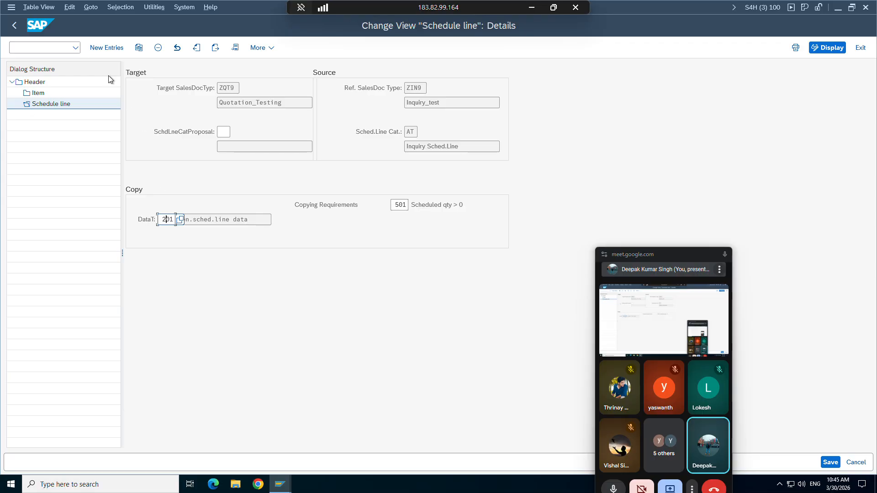
left_click(15, 25)
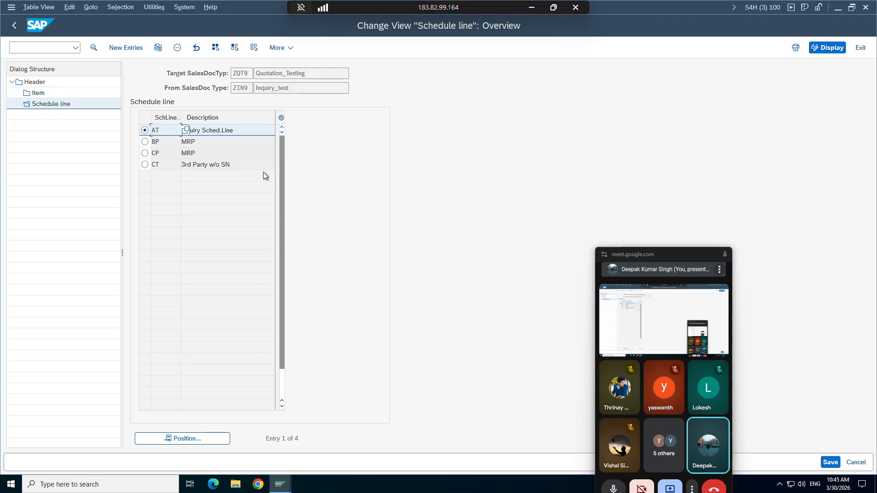
left_click(275, 487)
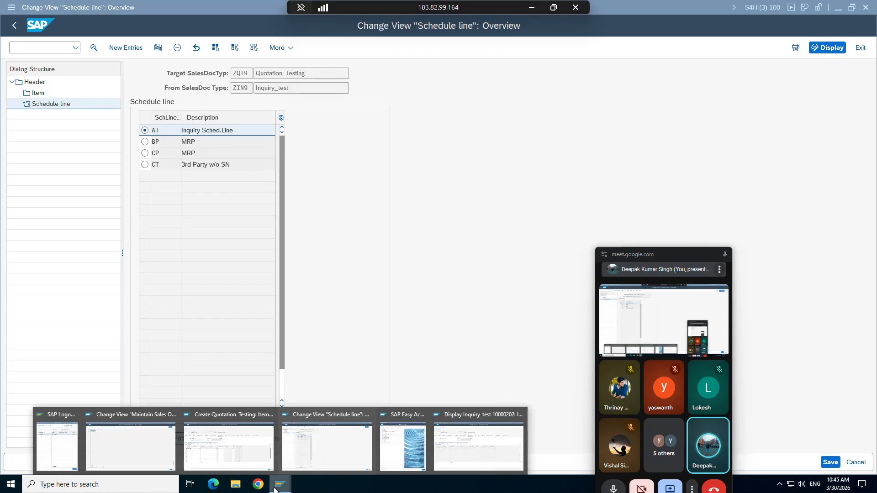
Step: In the quotation being created, open the incompletion log and go to the missing Quotation Valid To field
left_click(249, 447)
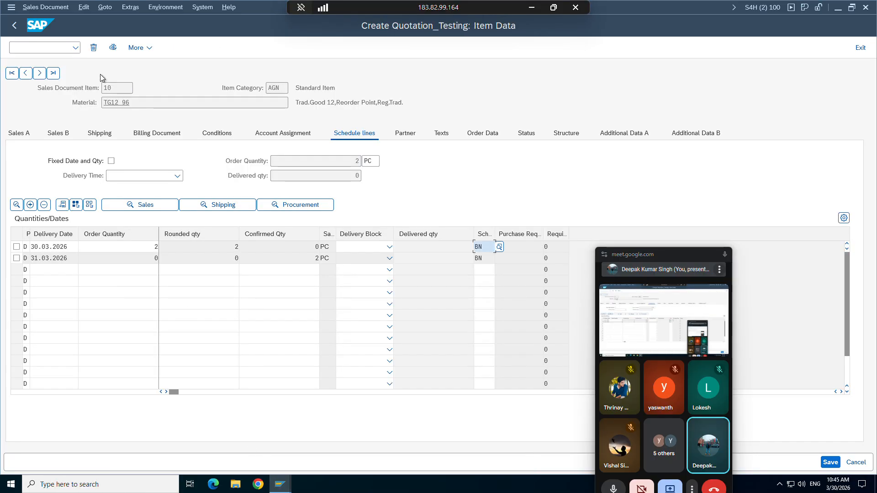
left_click(84, 10)
left_click(102, 137)
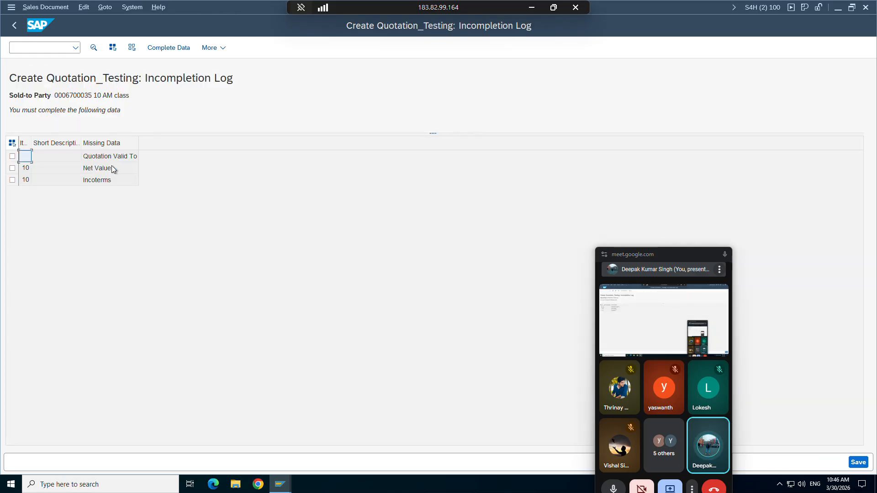
double_click(103, 158)
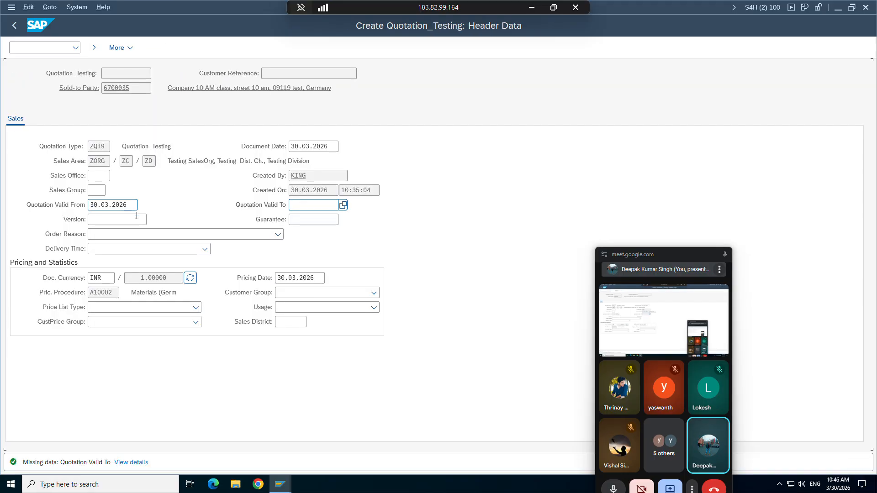
left_click(308, 209)
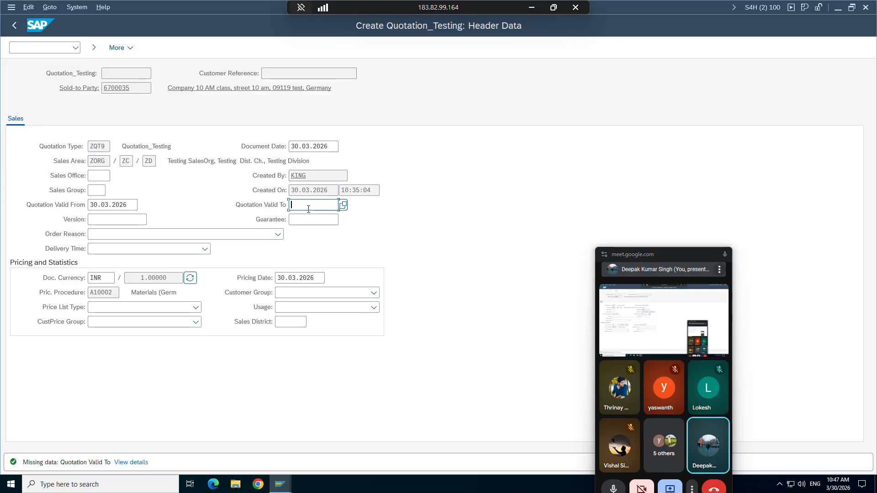
Step: Set Quotation Valid To to 09.04.2026 from the calendar and return to the incompletion log
left_click(16, 29)
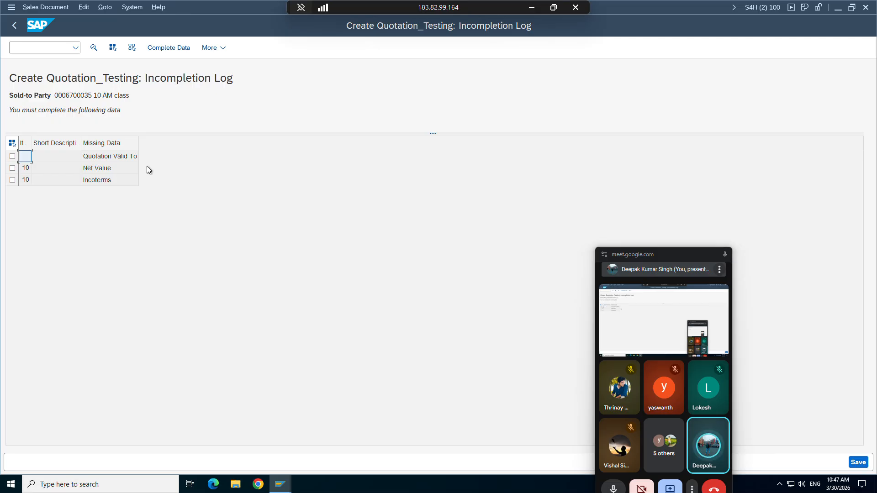
double_click(105, 156)
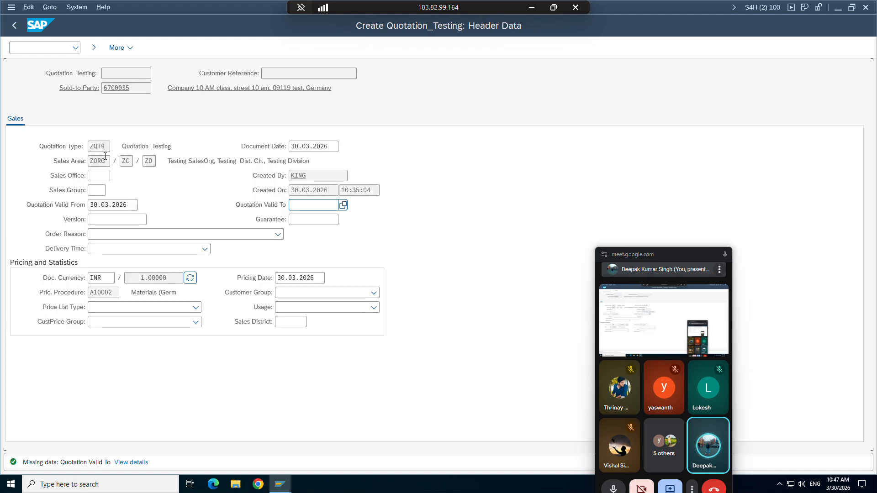
left_click(344, 206)
double_click(169, 308)
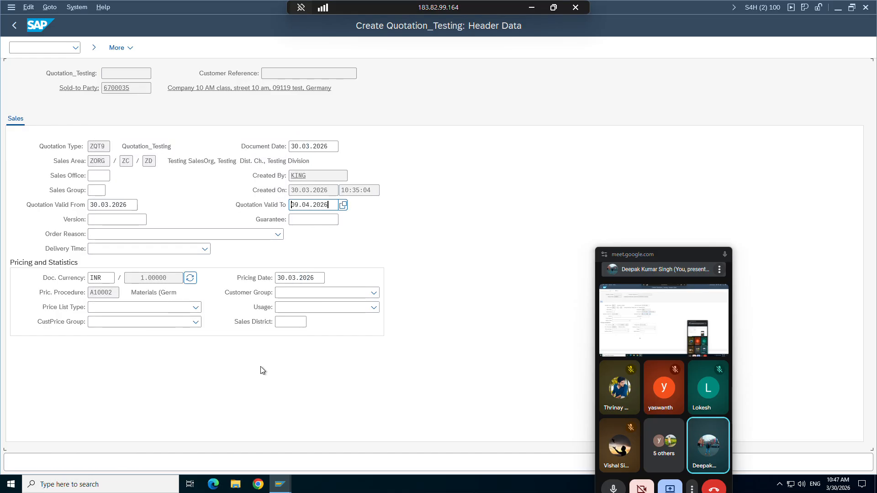
left_click(13, 26)
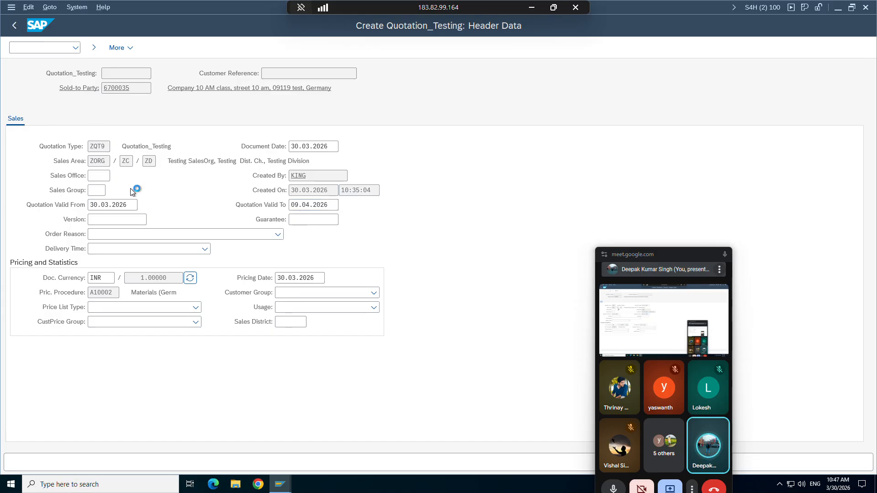
double_click(90, 158)
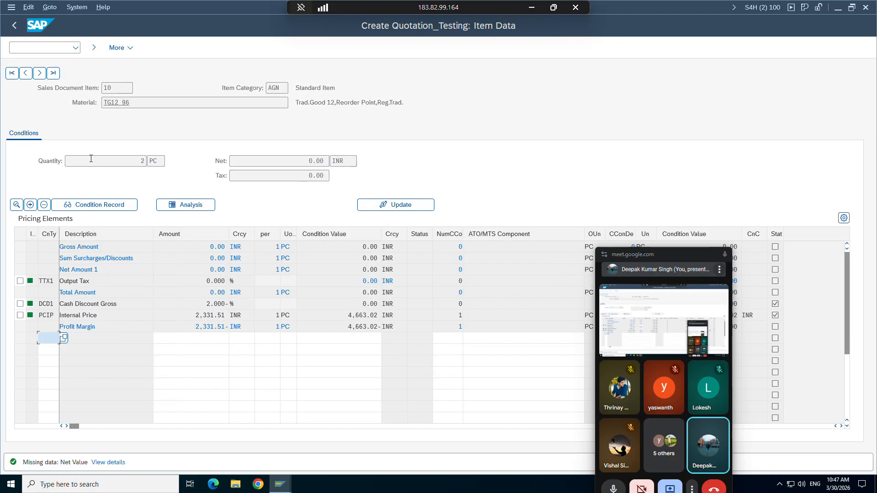
Step: Add pricing condition PPR0 with amount 98 to item 10, then go back to the incompletion log
type("ppr0")
key("Tab")
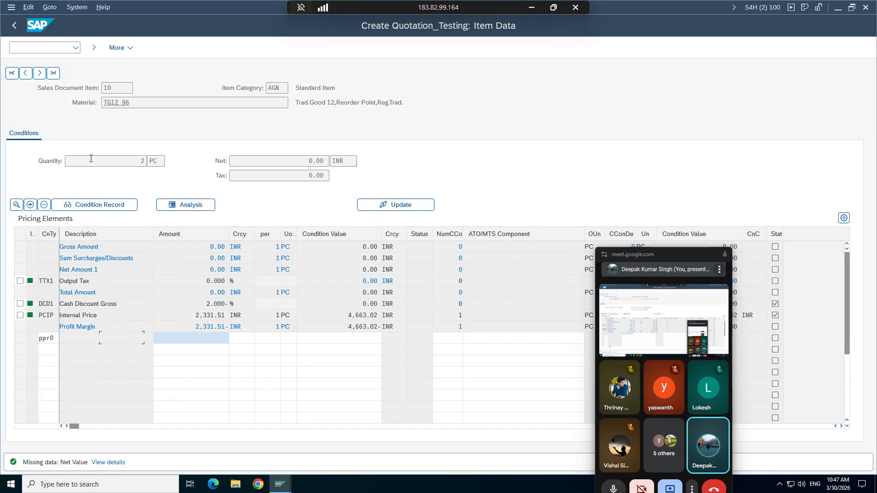
type("98")
key("Return")
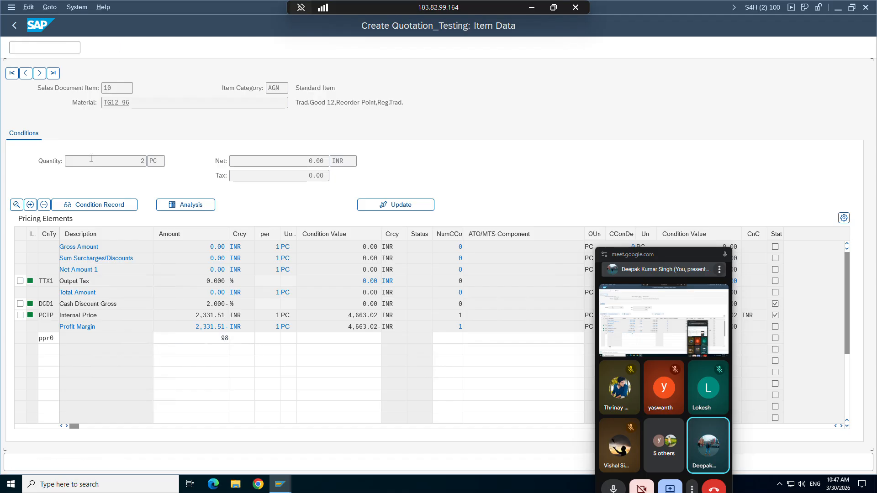
left_click(13, 26)
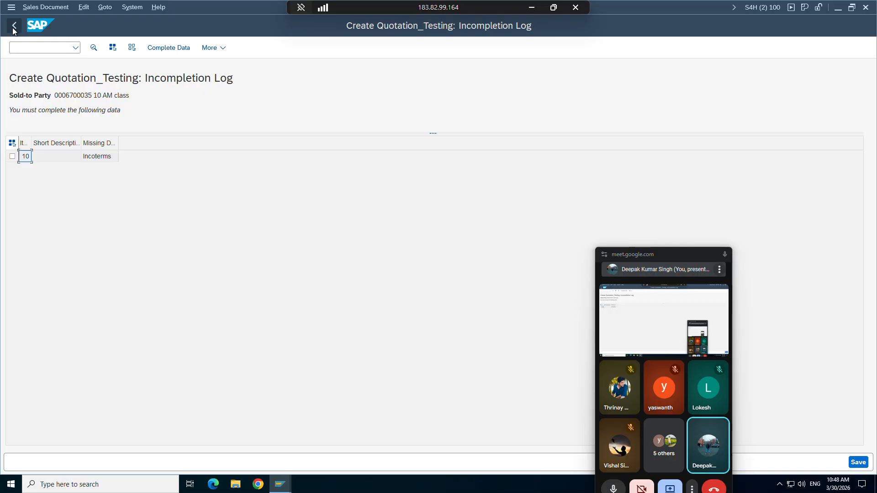
Step: Set item 10's Incoterms to CIP with location cip, then save quotation 20001997
double_click(83, 158)
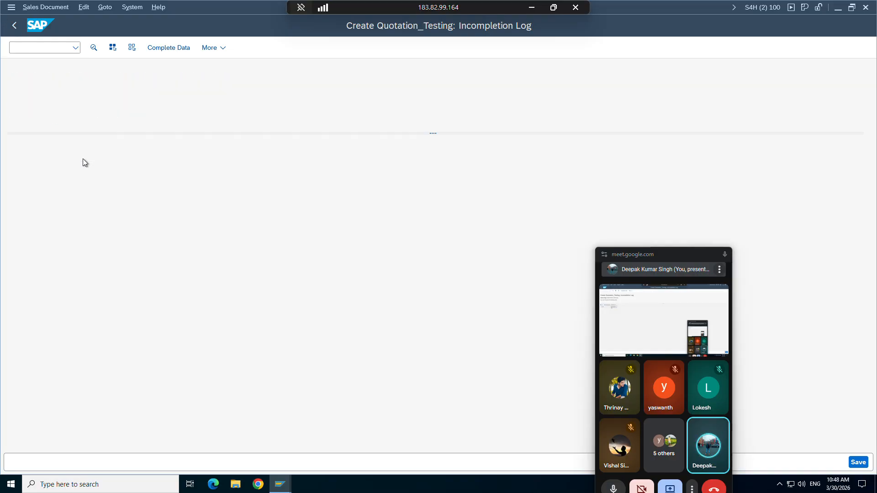
type("CIP")
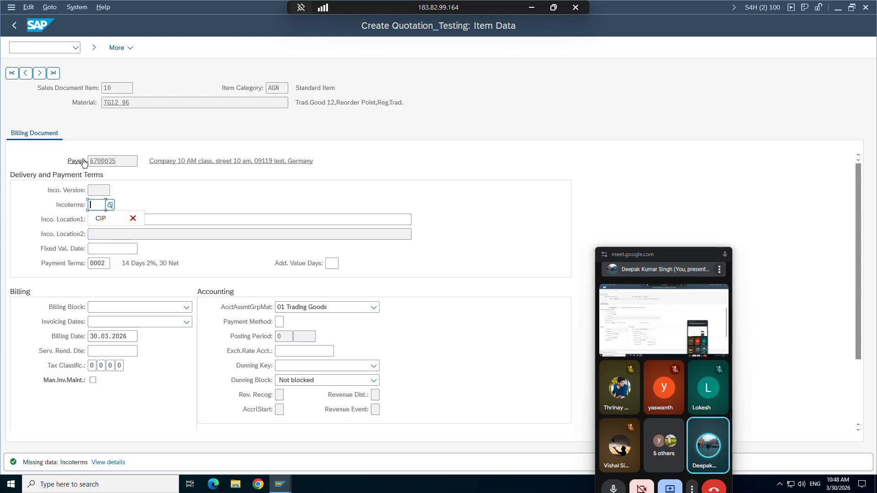
key("Tab")
key("Tab")
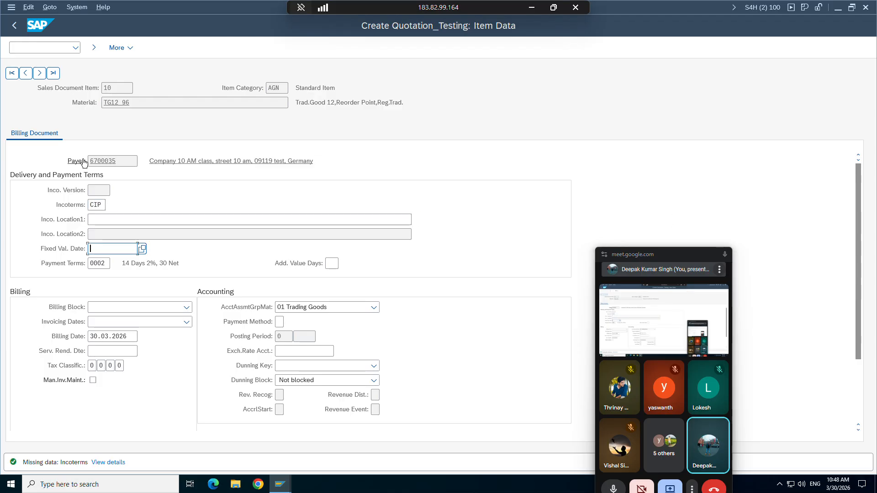
key("shift+Tab")
type("c")
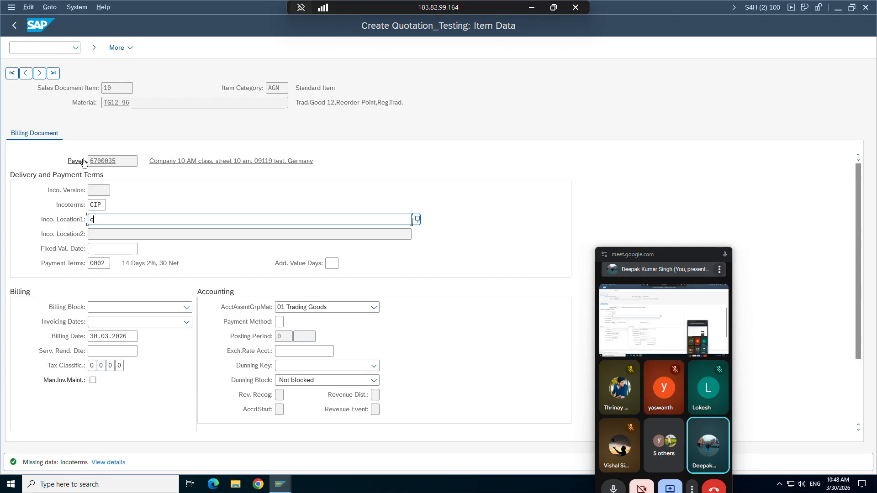
type("ip")
key("Return")
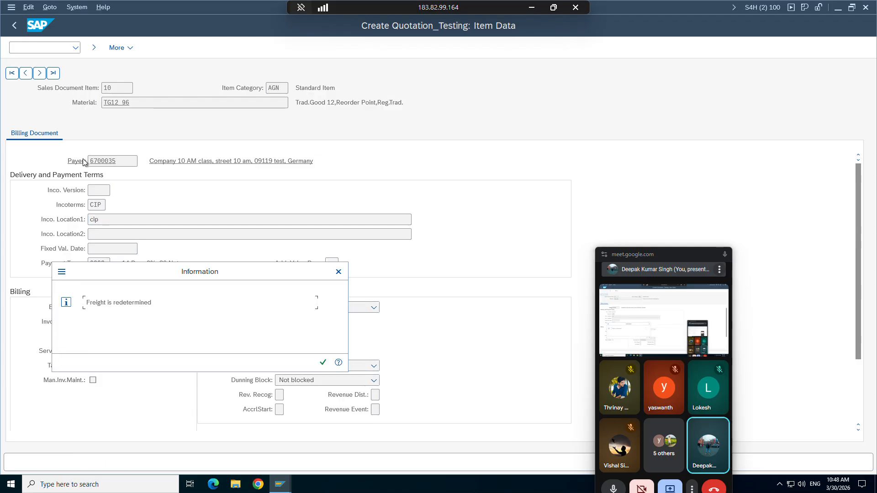
key("Return")
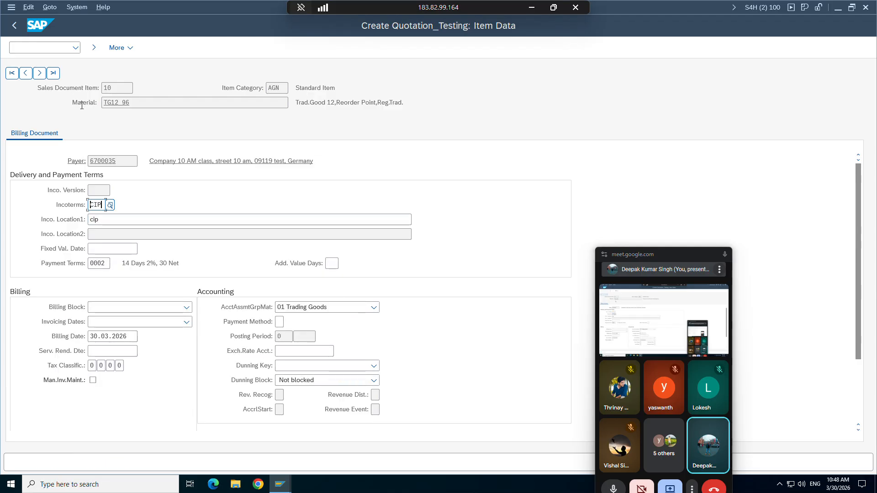
left_click(14, 26)
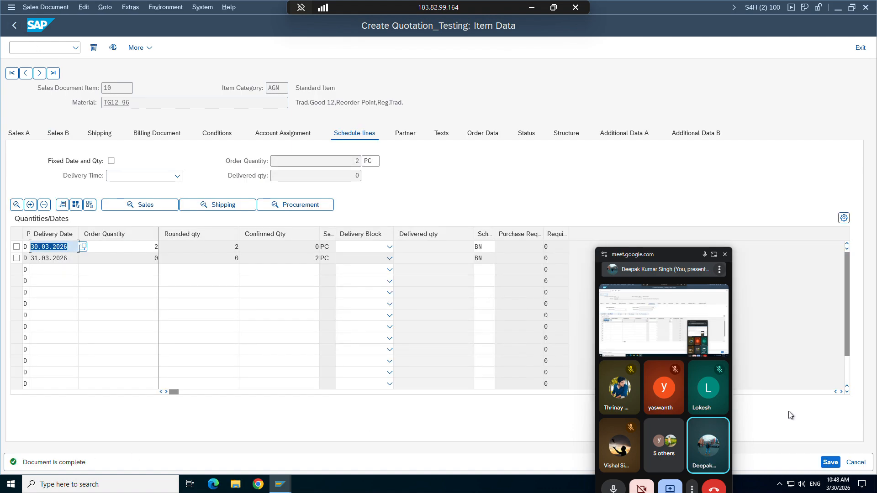
left_click(830, 463)
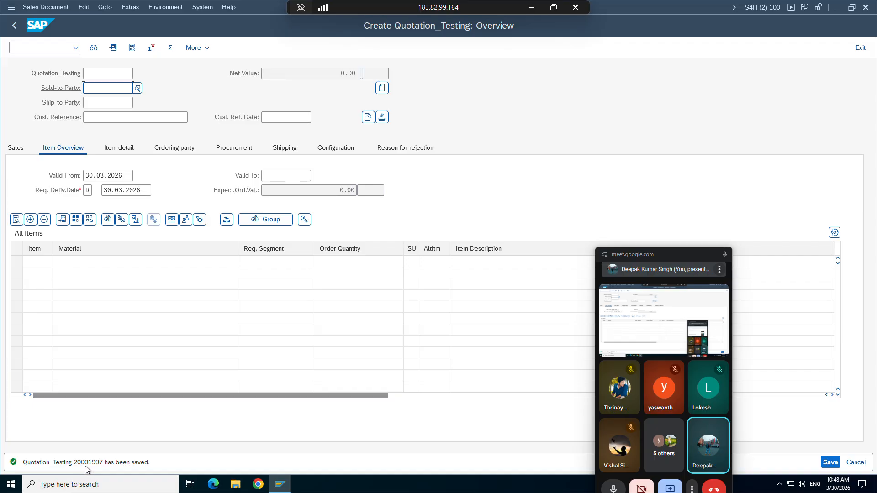
Step: Record quotation number 20001997 in Sheet2 cell D10 beside the inquiry number, then return to SAP
left_click(531, 7)
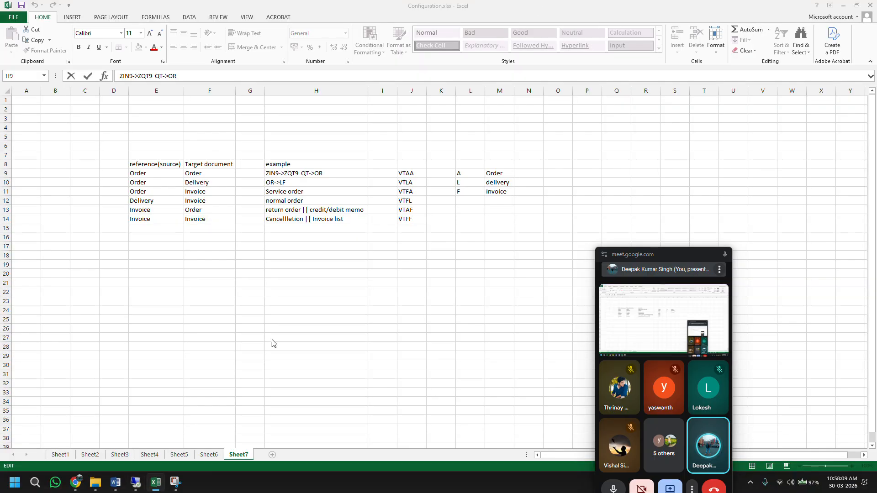
left_click(60, 454)
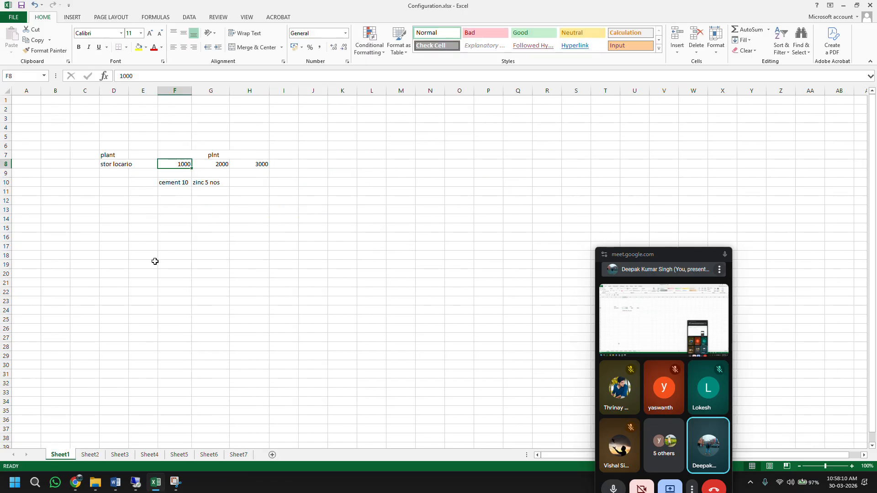
left_click(90, 455)
left_click(153, 181)
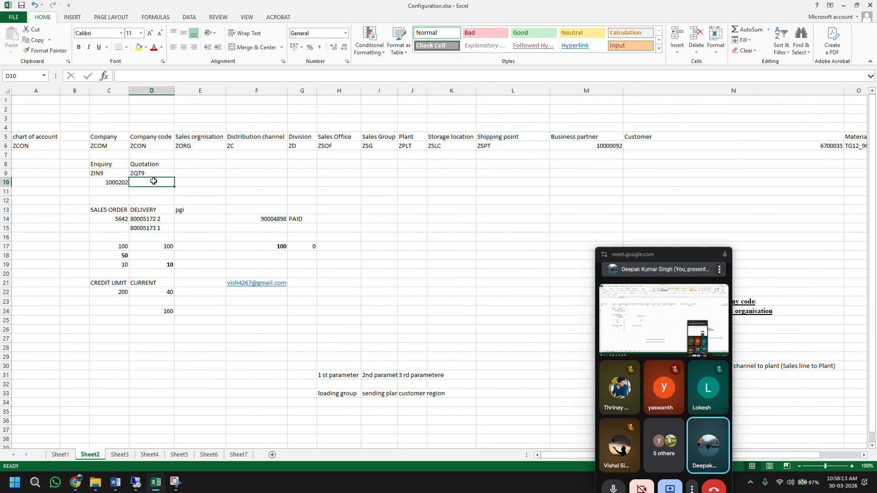
type("20001997")
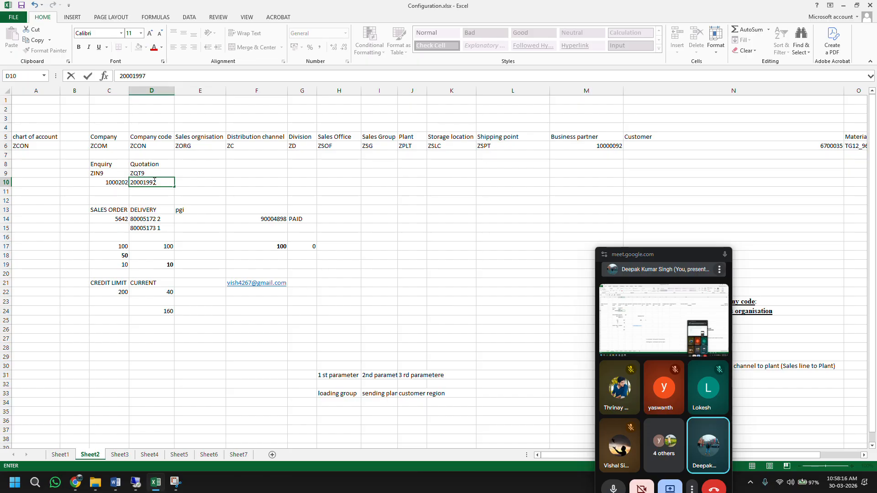
key("Return")
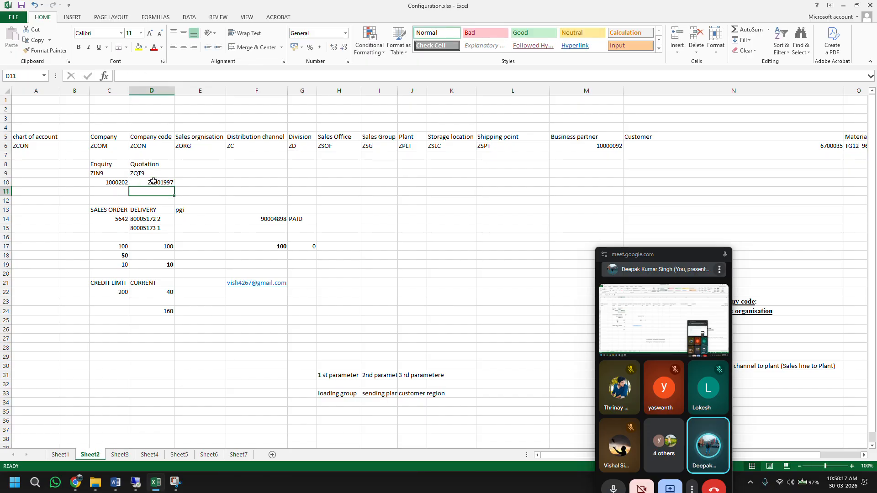
left_click(111, 181)
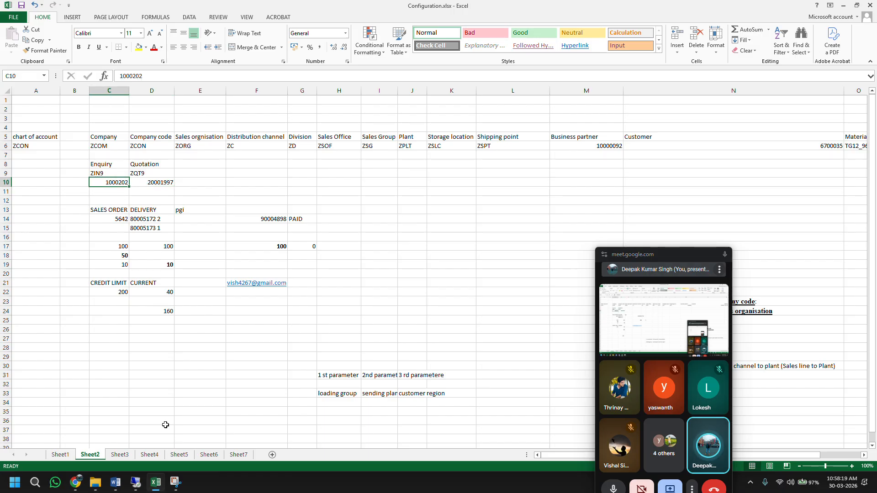
left_click(136, 482)
left_click(29, 8)
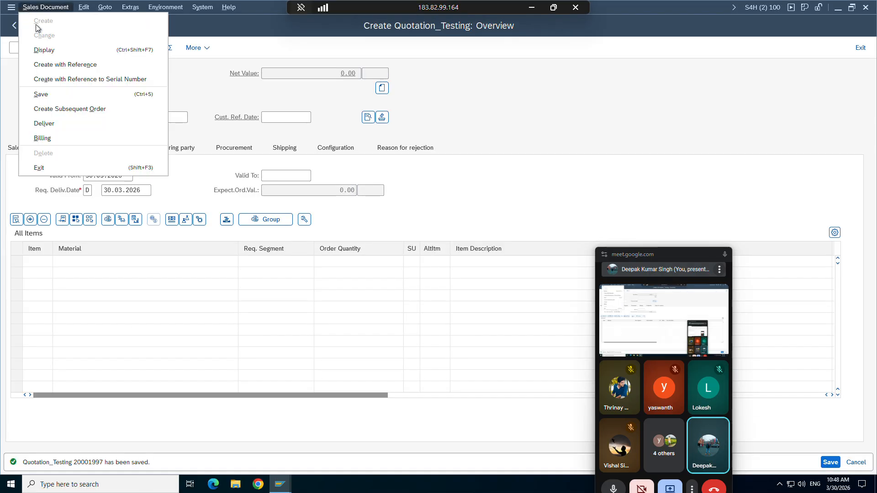
Step: Display quotation 20001997 and check its document flow: inquiry Completed, both quantities 2
left_click(48, 51)
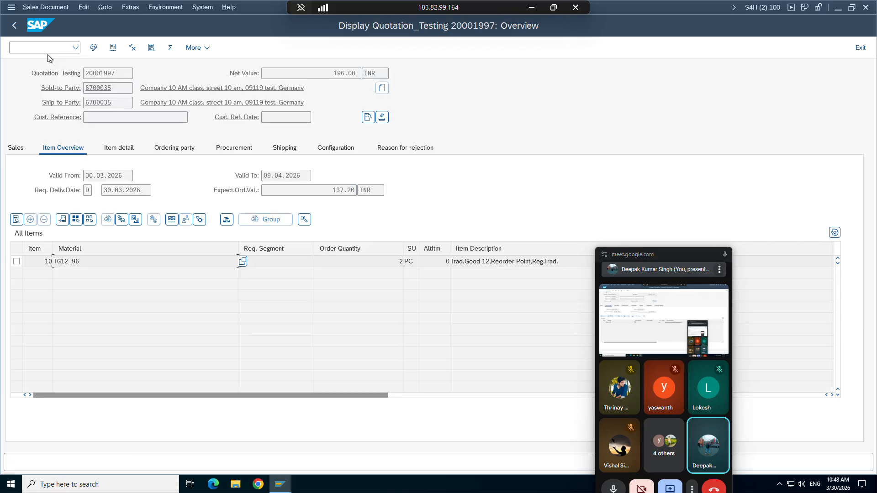
left_click(113, 48)
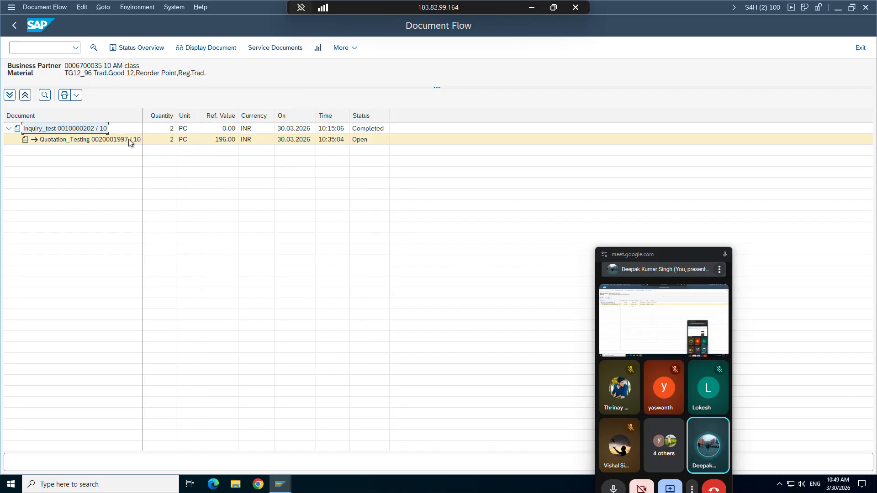
left_click(366, 130)
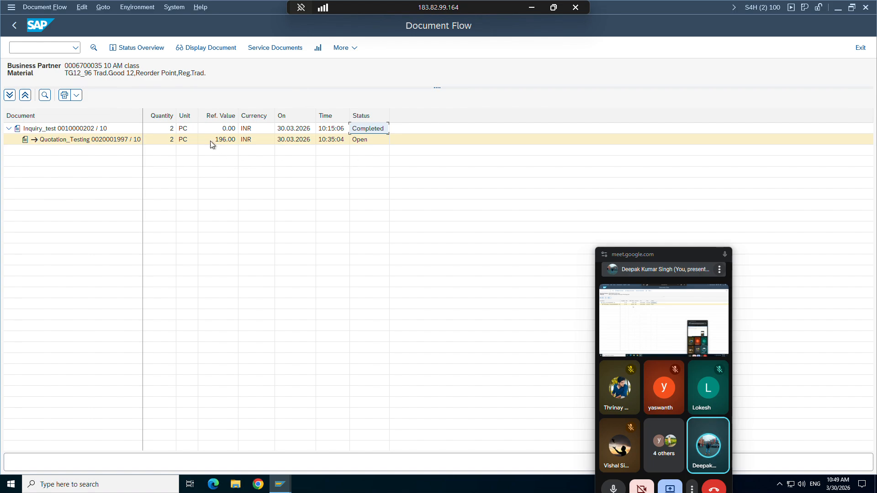
left_click(172, 129)
left_click(170, 139)
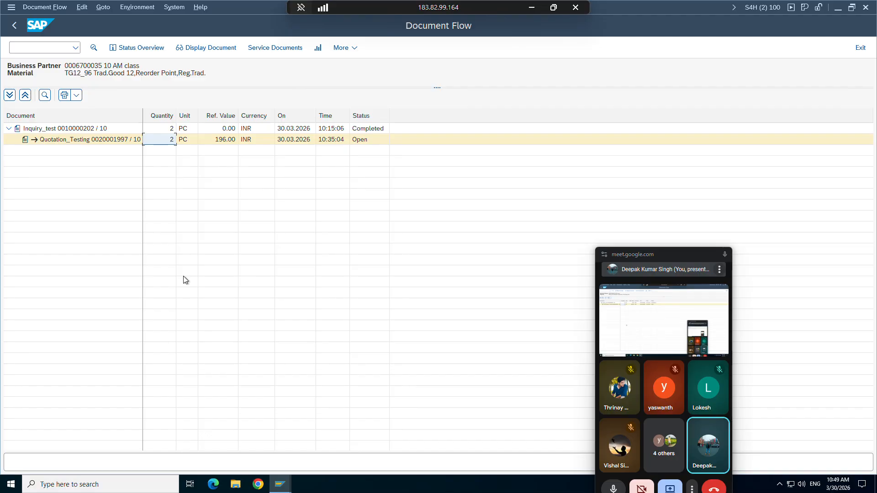
left_click(14, 26)
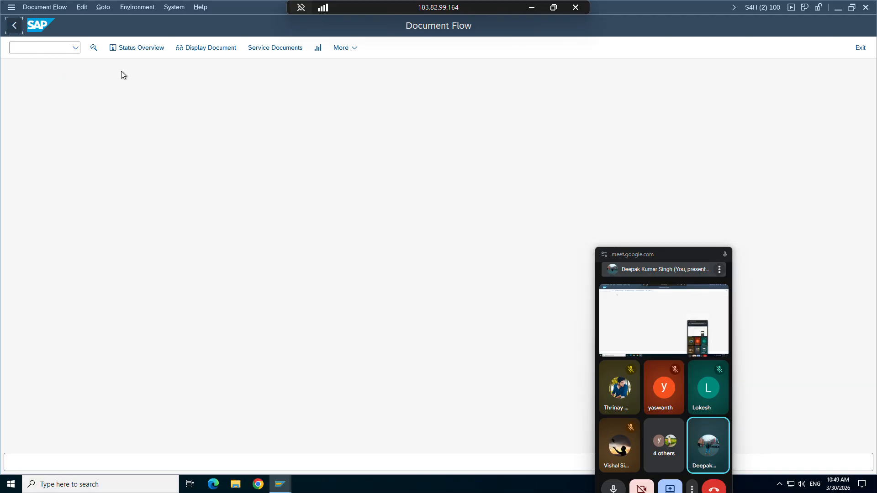
Step: Reopen quotation 20001997 from the document flow and switch it to change mode
left_click(44, 7)
left_click(179, 279)
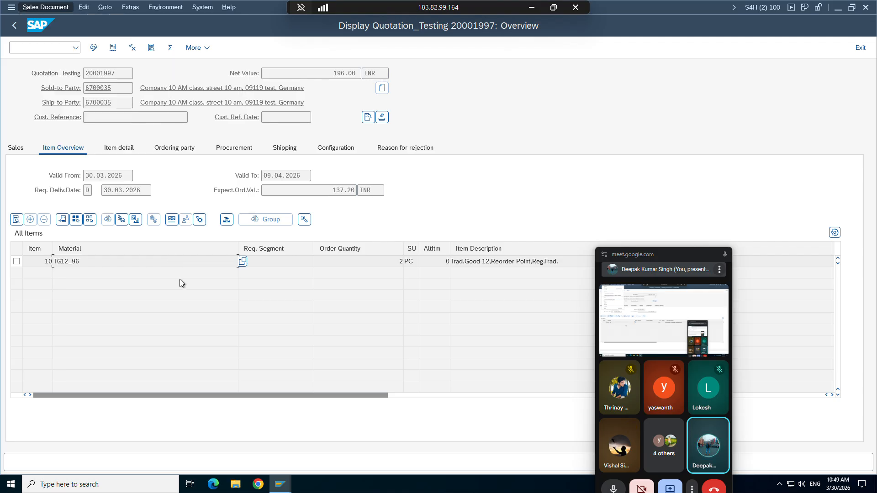
left_click(112, 47)
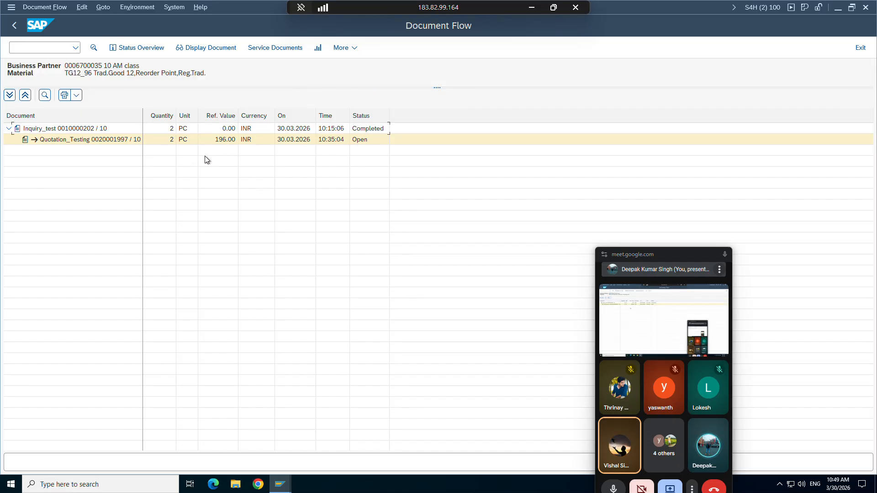
double_click(173, 138)
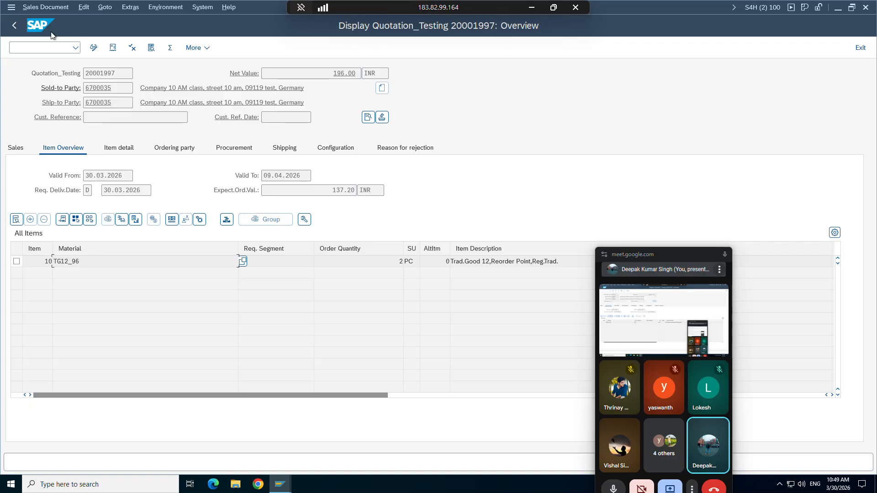
left_click(45, 7)
left_click(44, 35)
Step: Change item 10's order quantity from 2 to 1 and save quotation 20001997
left_click(388, 264)
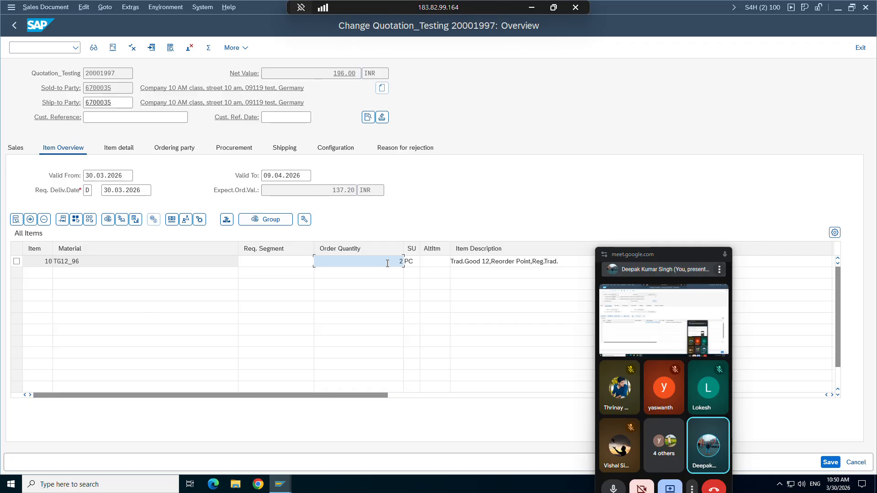
double_click(388, 264)
type("1")
key("Return")
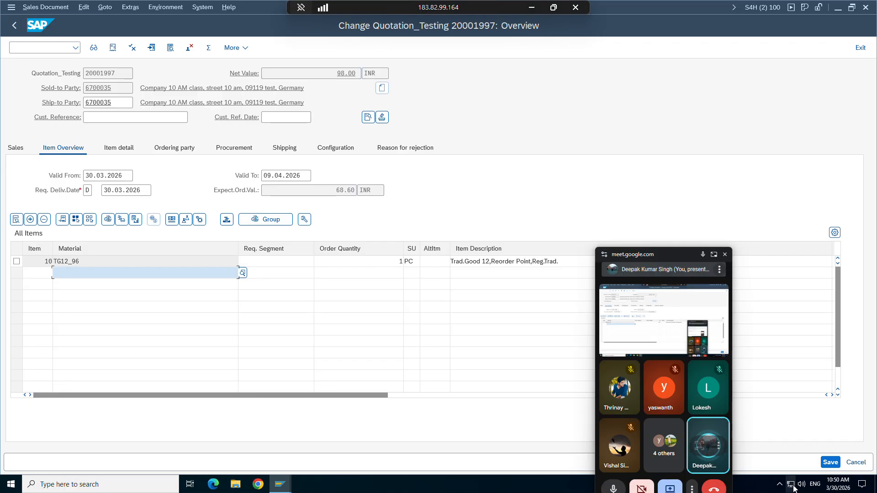
left_click(830, 462)
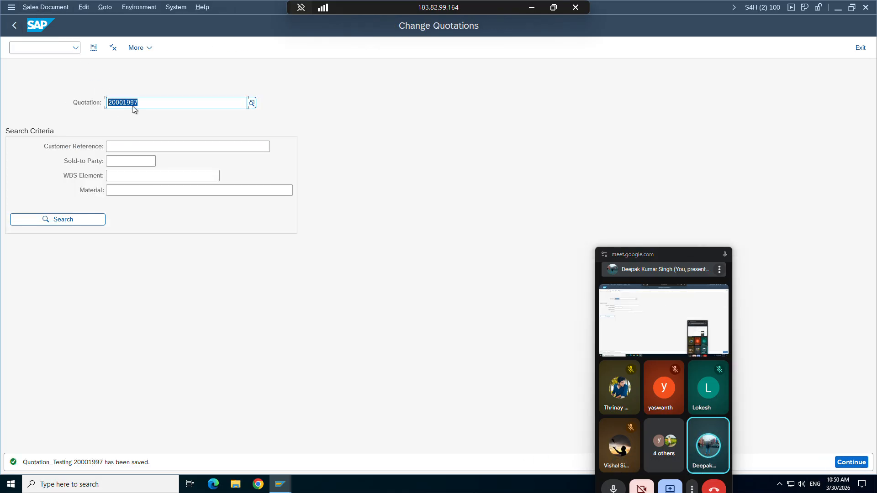
key("Return")
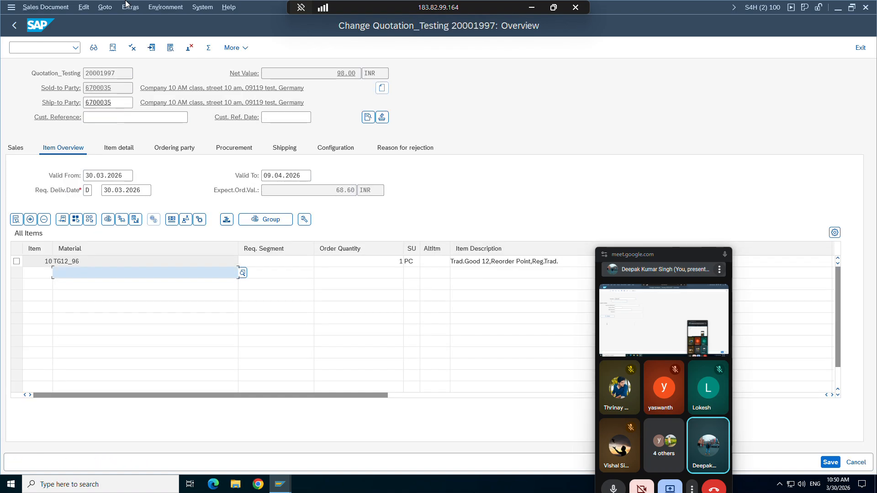
left_click(94, 48)
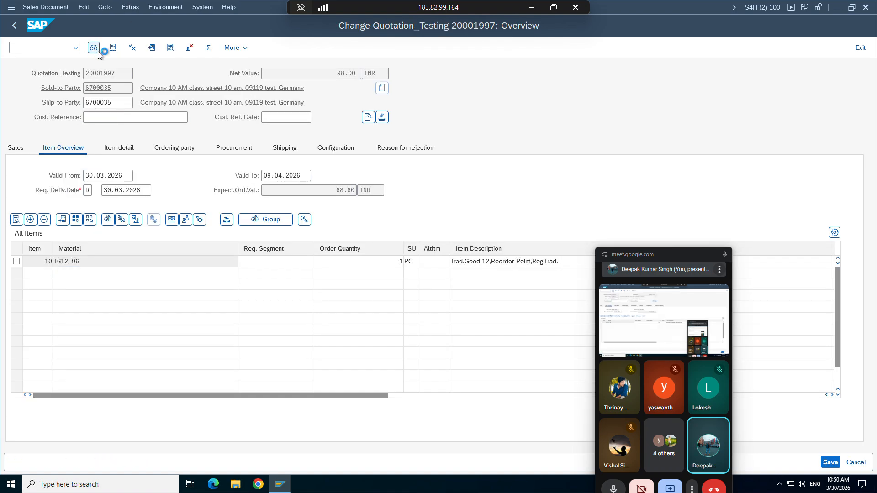
Step: Confirm in document flow that quotation 20001997 is Open at quantity 1, then switch to the copy-control window
left_click(114, 49)
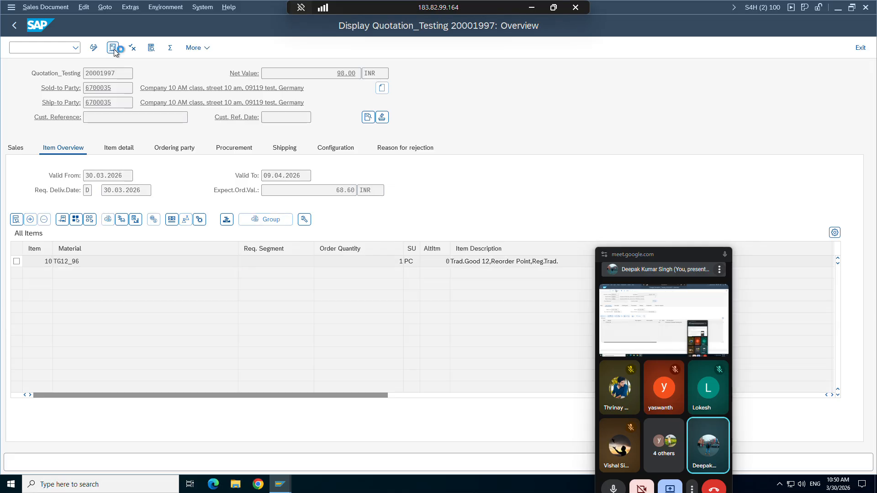
left_click(113, 48)
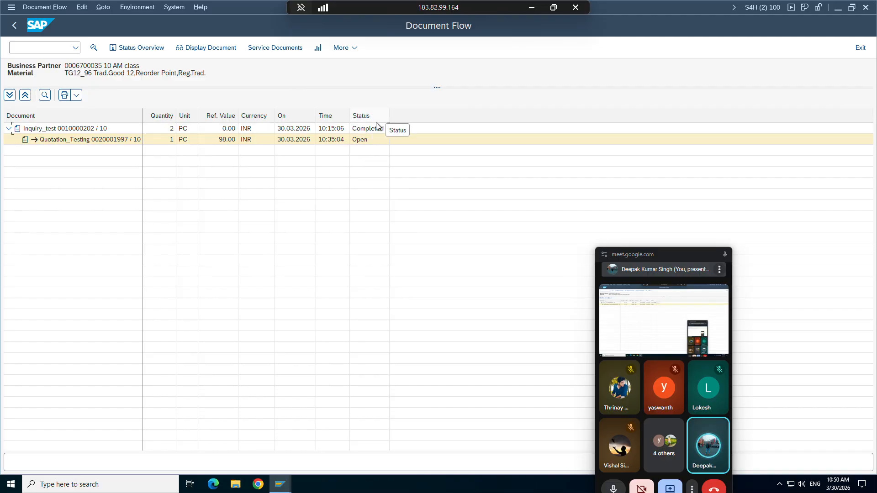
left_click(167, 138)
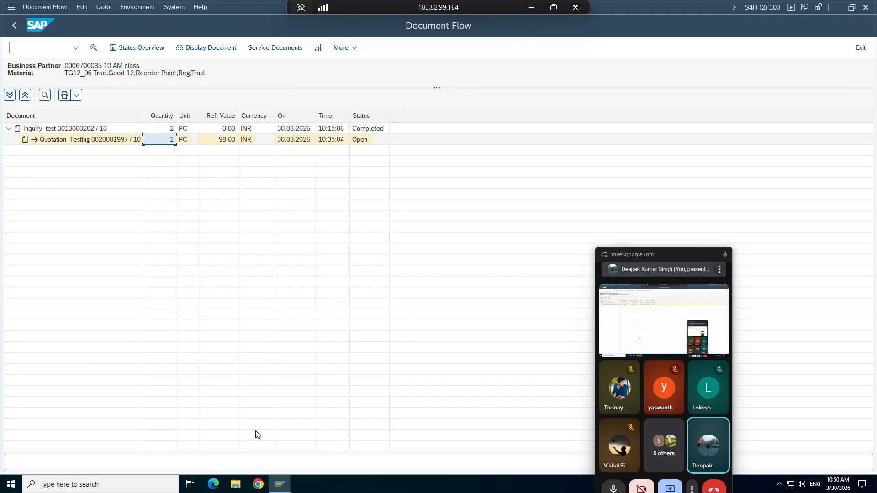
left_click(278, 489)
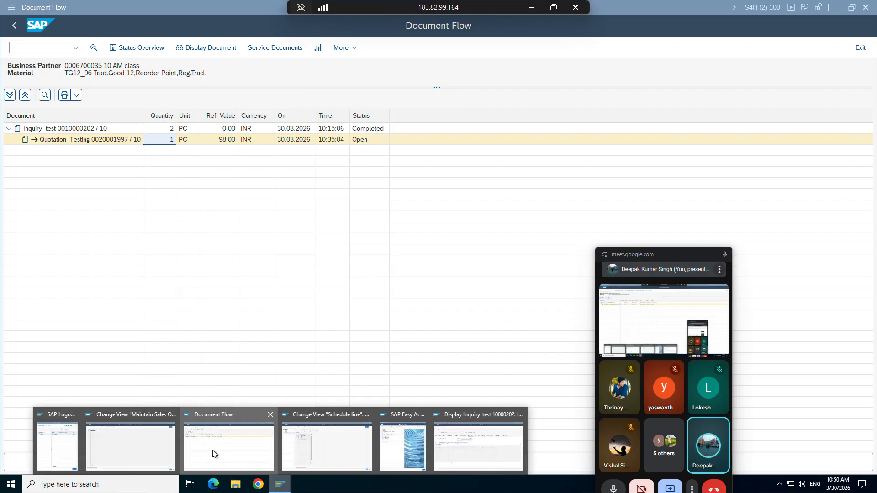
left_click(163, 442)
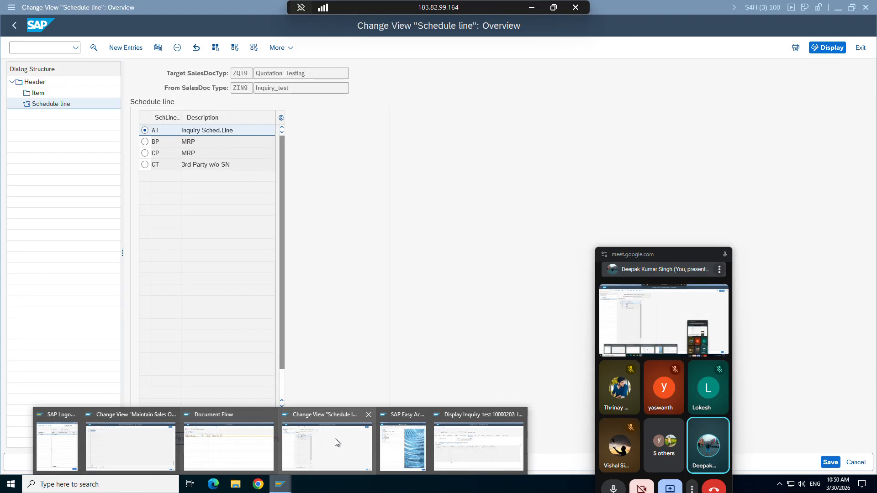
Step: Go back to the copy-control header details, then bring the document flow window to the front
left_click(335, 439)
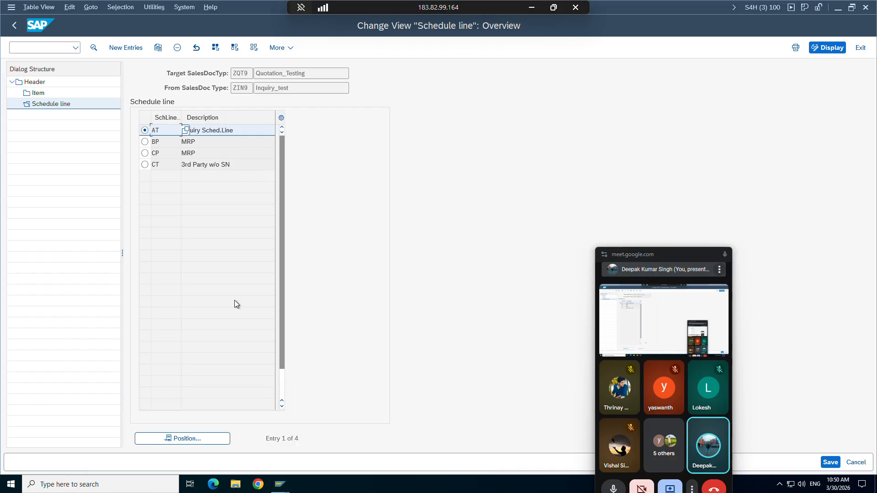
left_click(17, 27)
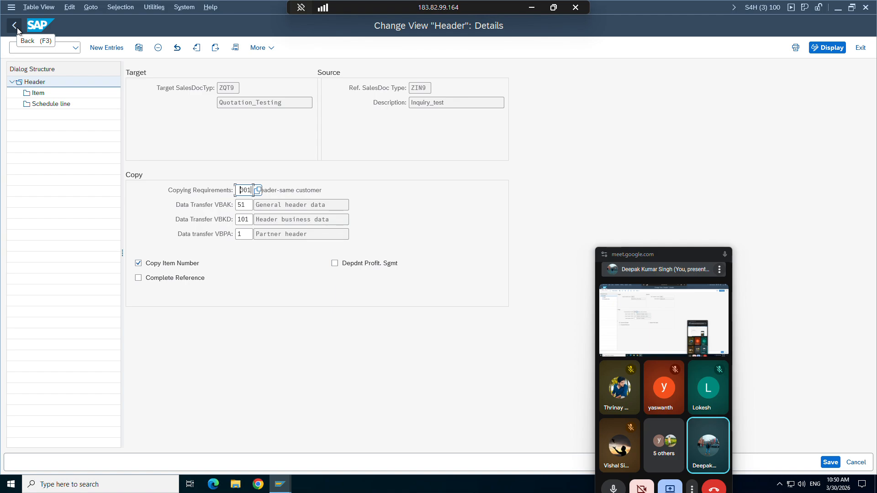
left_click(280, 485)
left_click(251, 448)
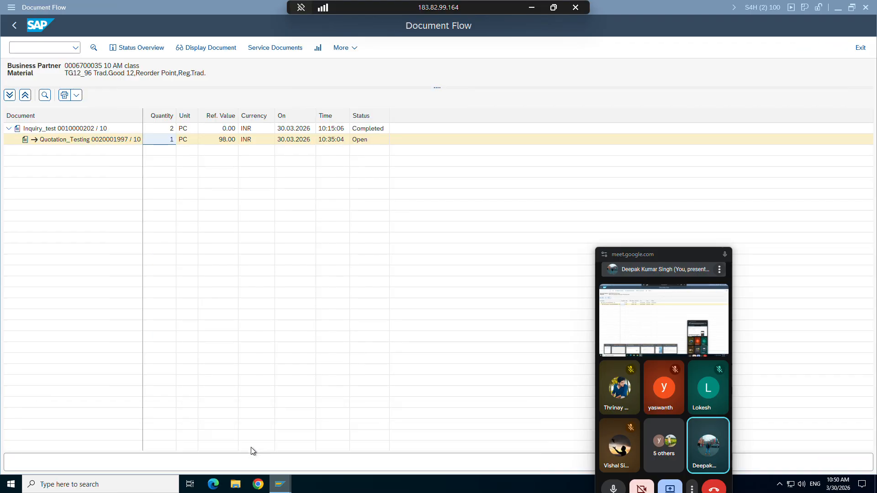
left_click(63, 133)
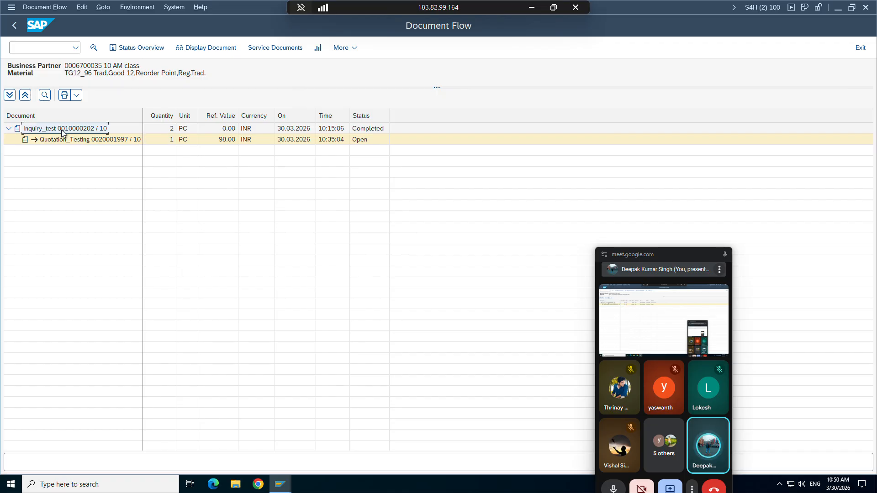
left_click(54, 140)
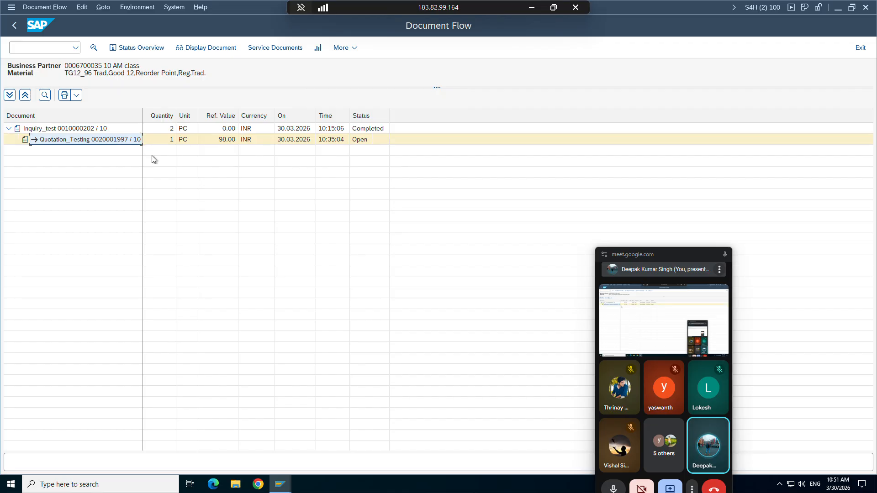
left_click(351, 130)
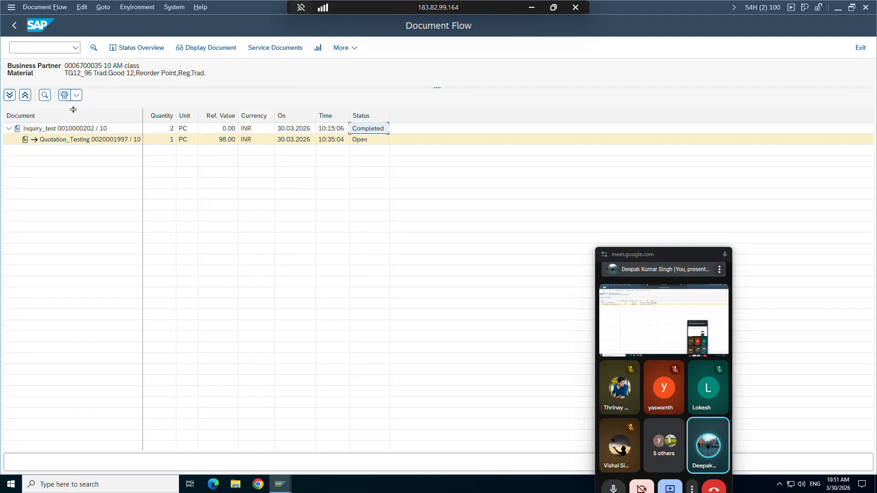
left_click(89, 141)
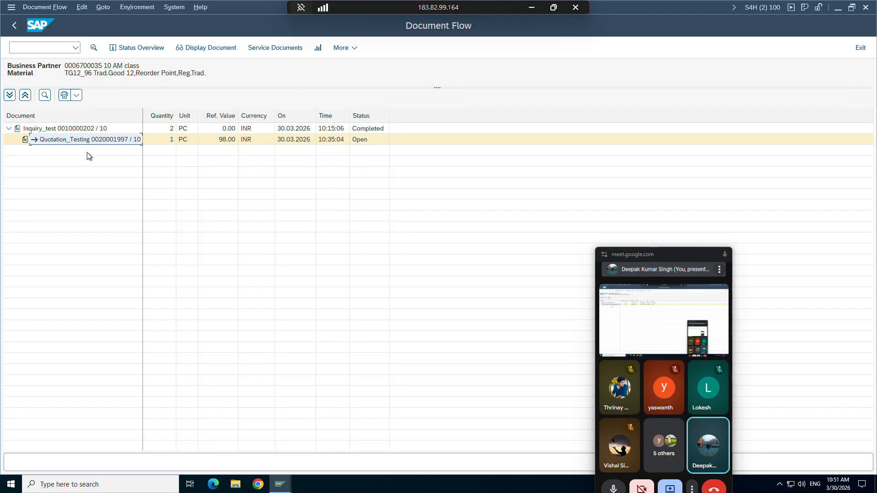
left_click(71, 130)
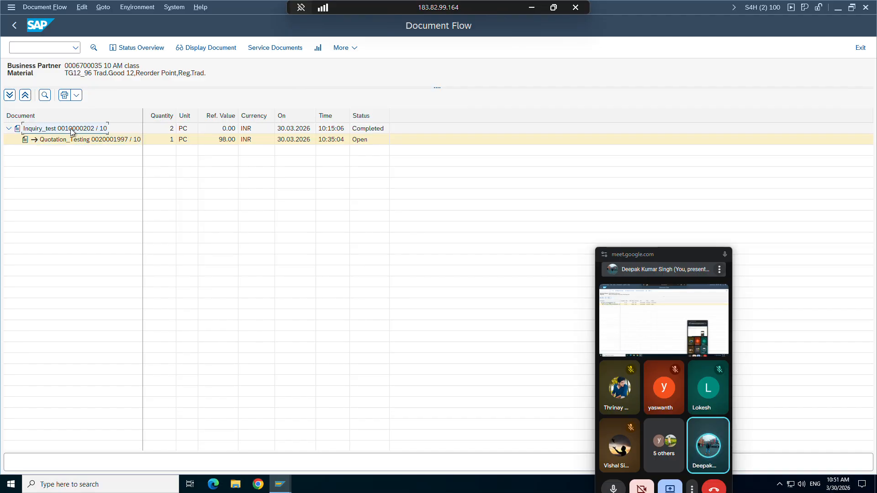
left_click(95, 144)
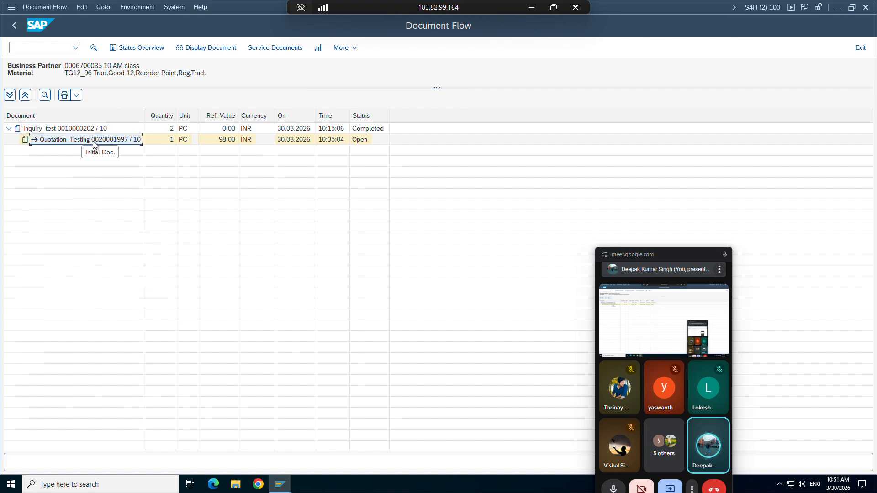